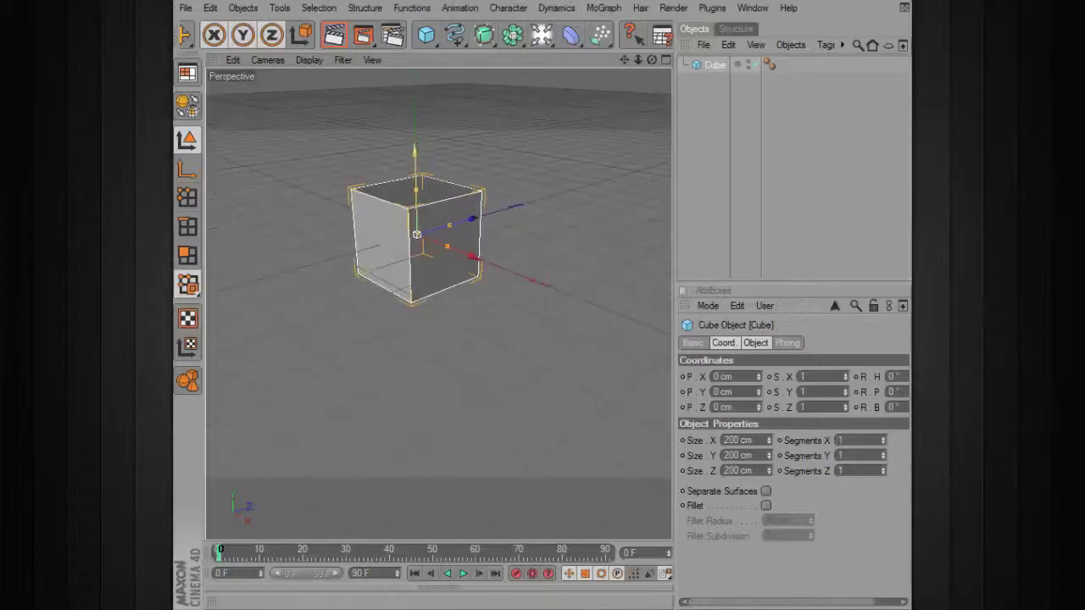
- Set the cube's Y size to 320 cm and its Z size to 120 cm
left_click_drag(675, 332, 550, 330)
middle_click_drag(430, 318, 455, 319, "alt")
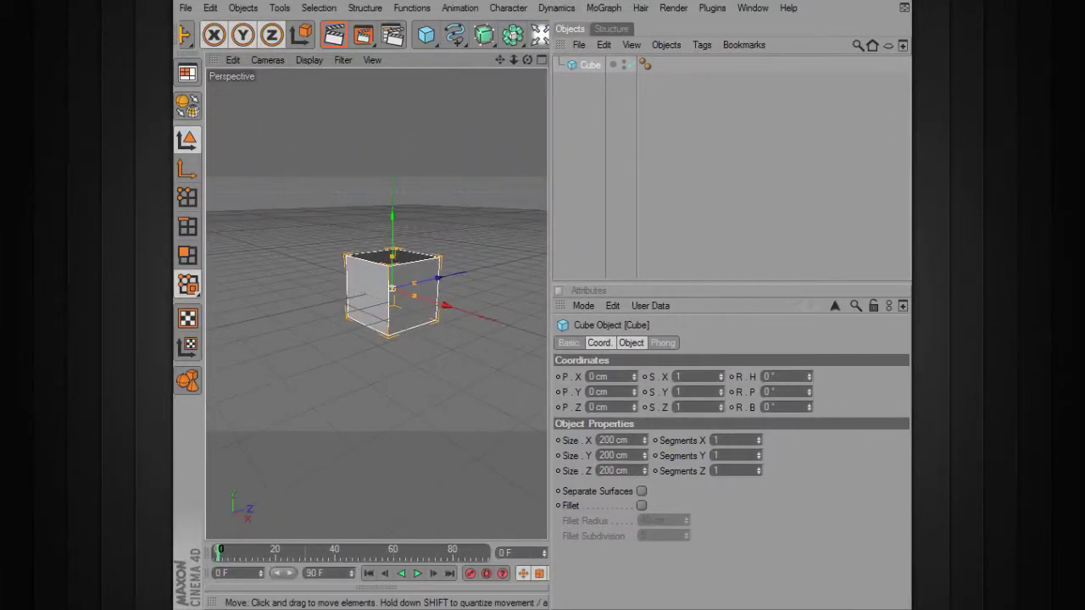
scroll(409, 320, "up", 2)
left_click(631, 343)
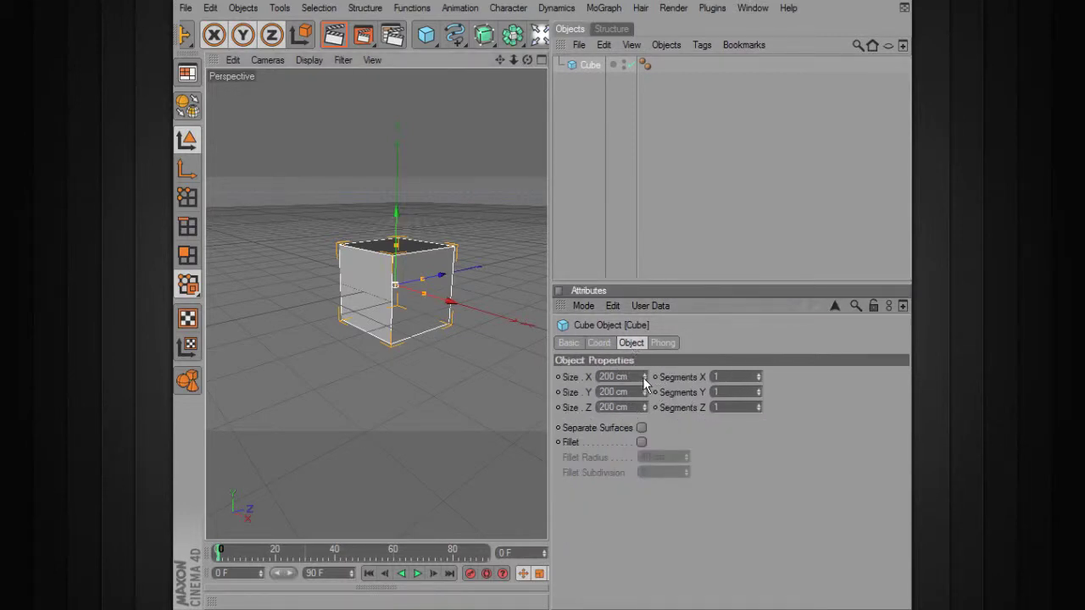
left_click_drag(644, 393, 645, 314)
type("320")
key("Return")
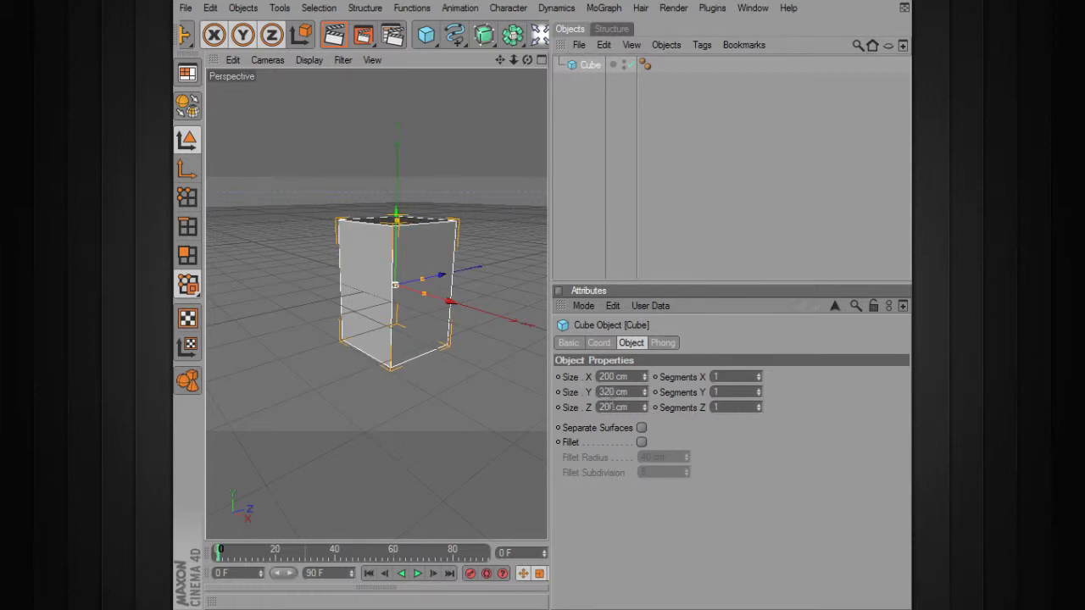
double_click(617, 407)
type("120")
key("Return")
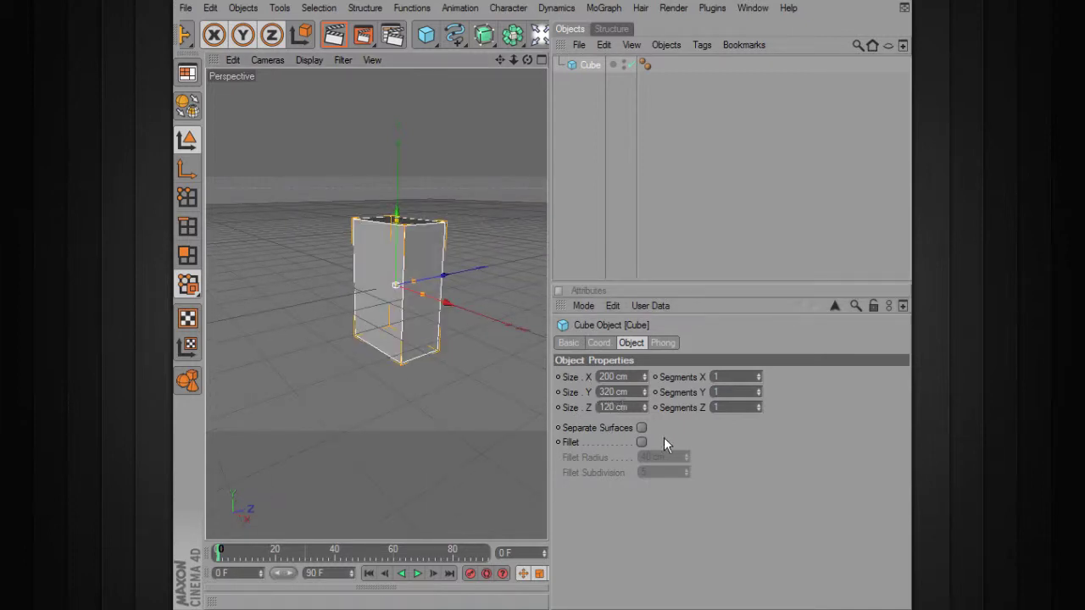
- Enable the cube's fillet with a radius of 8 cm and a subdivision of 3
left_click(641, 444)
left_click_drag(686, 457, 642, 457)
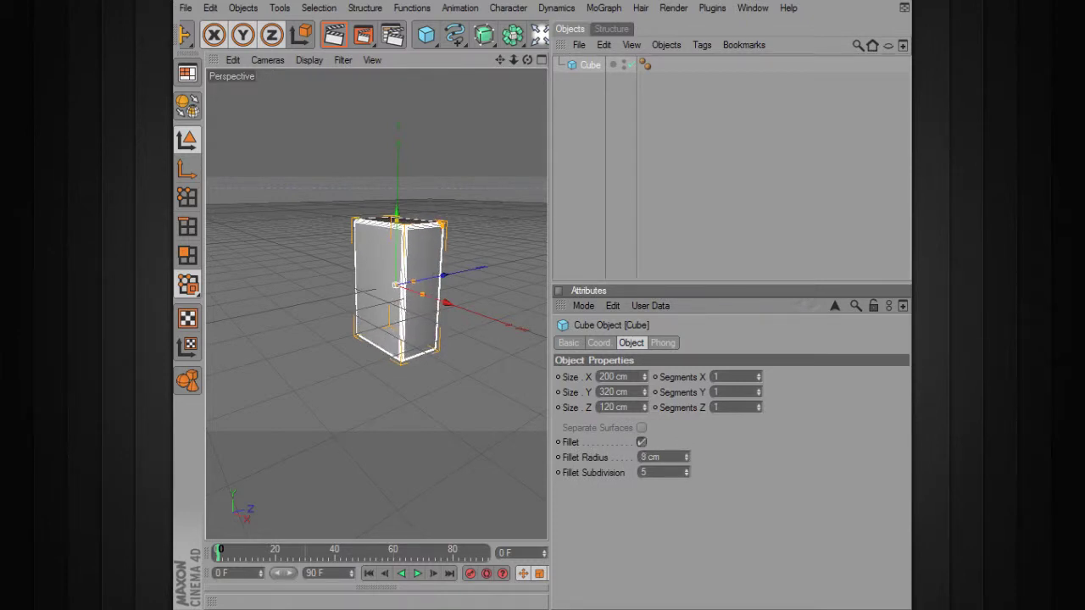
left_click(687, 476)
left_click(687, 475)
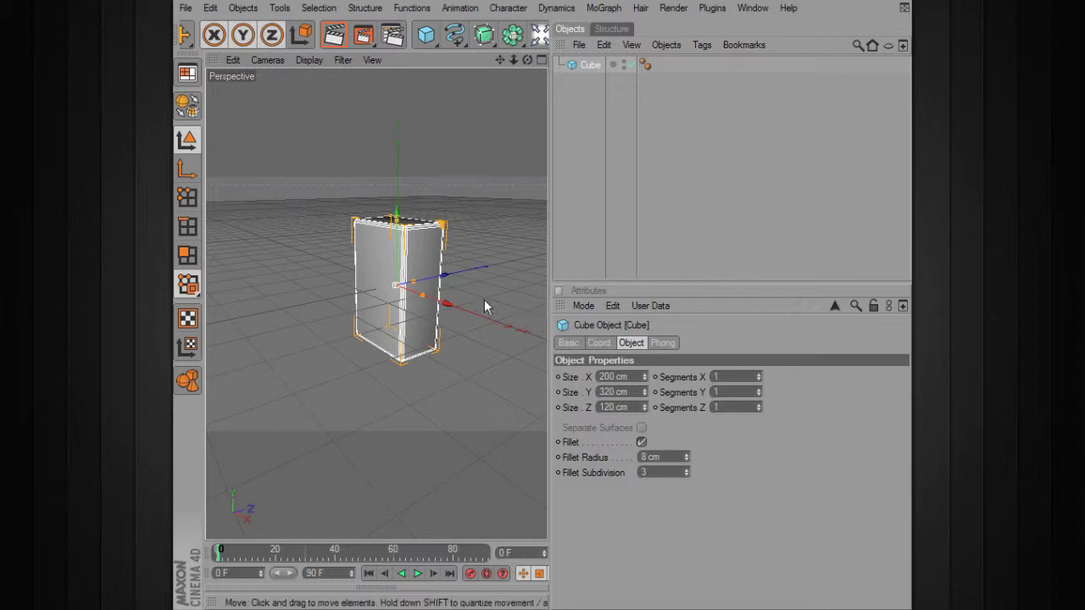
- Set the cube's Y segments to 30
mouse_move(484, 305)
left_mouse_down("alt")
mouse_move(504, 288)
mouse_move(493, 289)
left_mouse_up("alt")
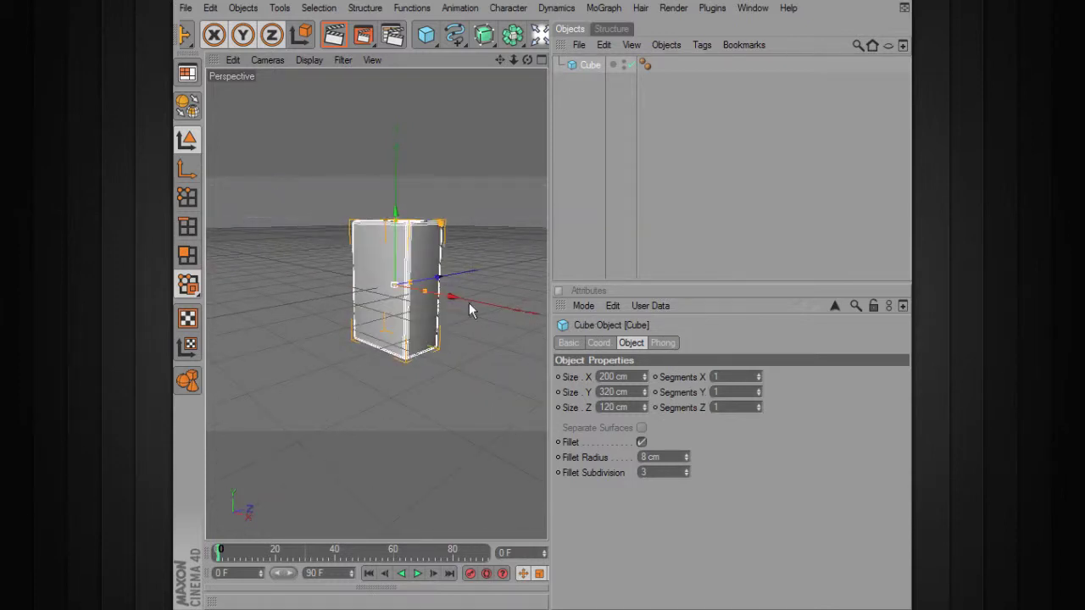
scroll(394, 286, "up", 3)
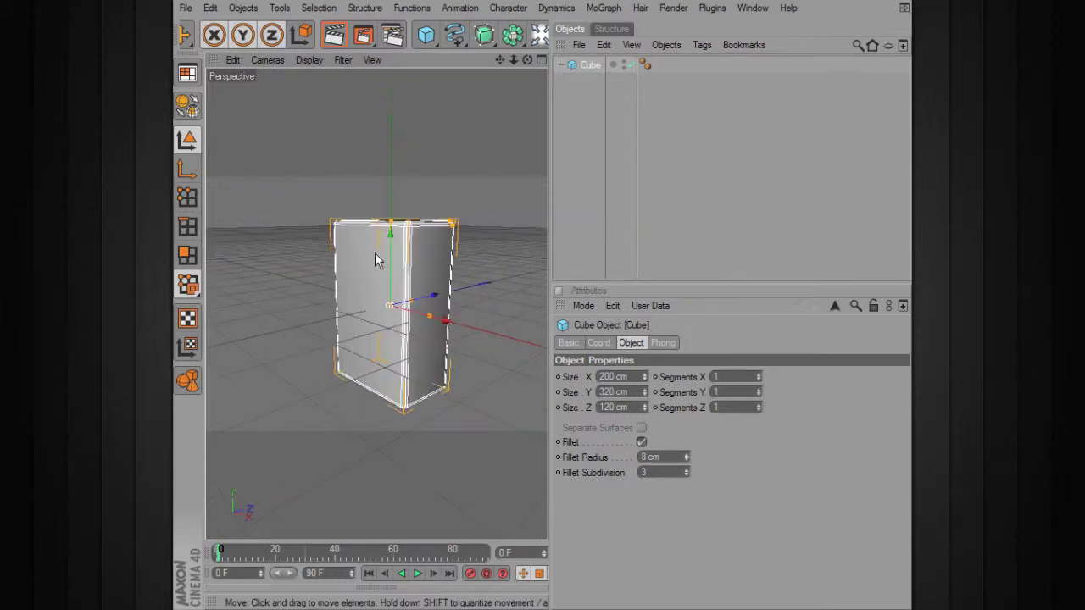
left_click(733, 391)
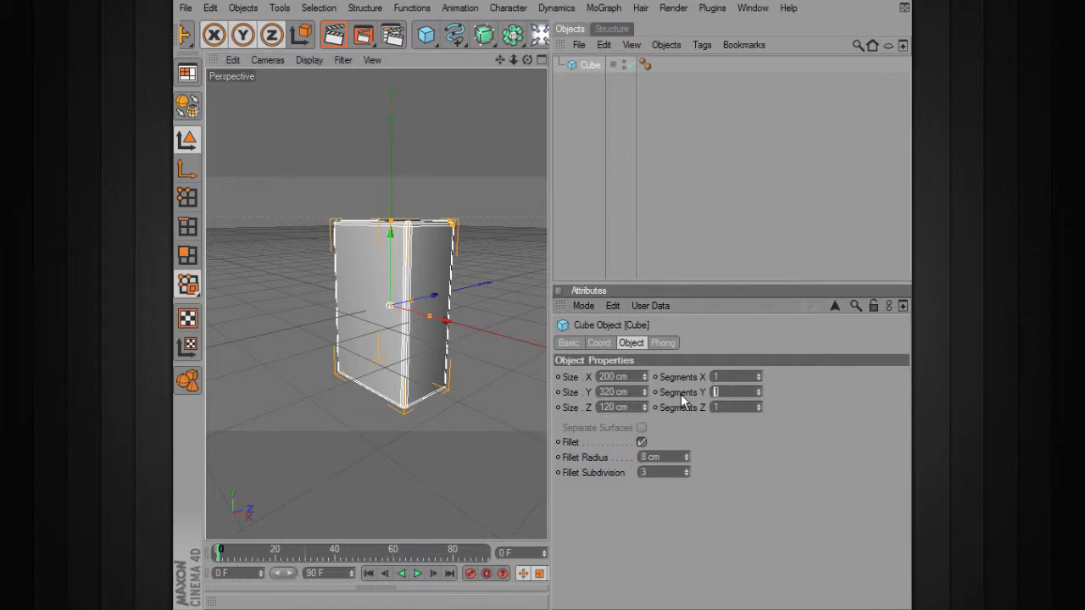
type("30")
key("Return")
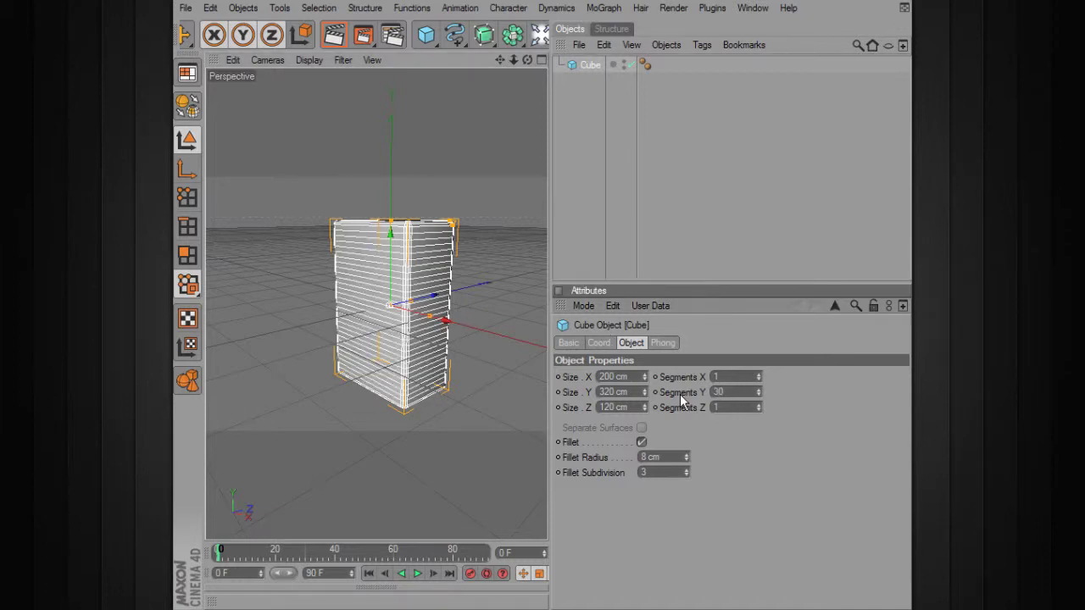
left_click_drag(463, 343, 361, 322, "alt")
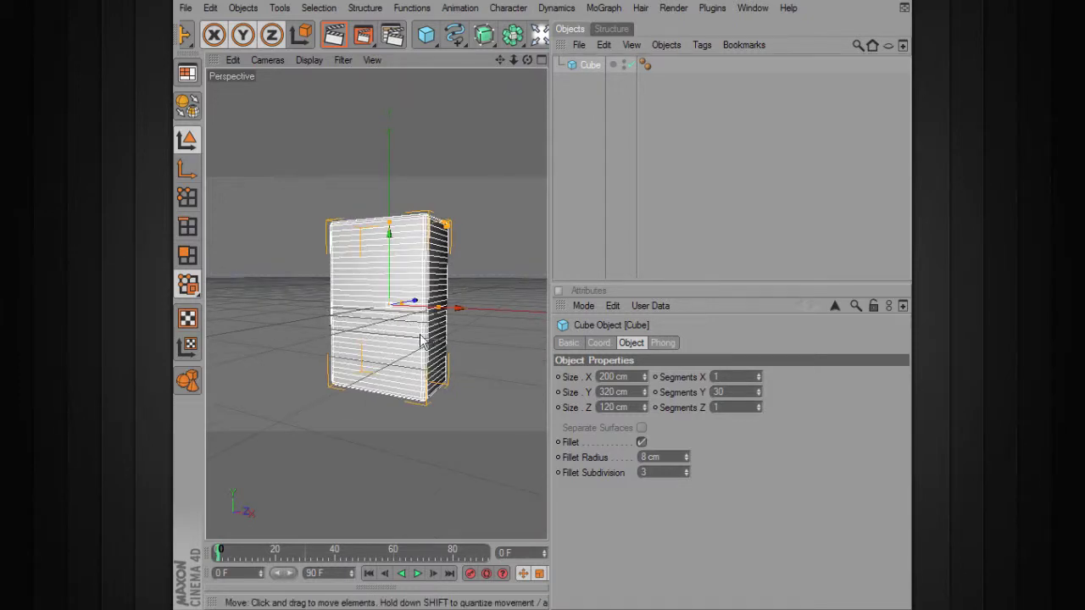
left_click(188, 168)
mouse_move(389, 268)
left_mouse_down()
mouse_move(389, 286)
mouse_move(389, 251)
mouse_move(389, 261)
left_mouse_up()
key("ctrl+z")
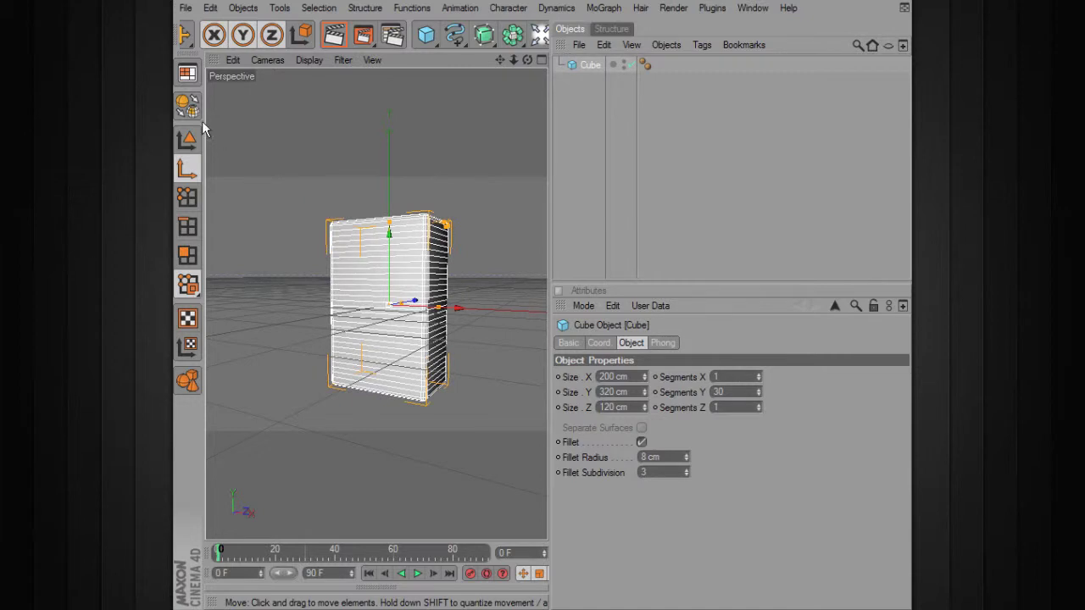
- Convert the cube to an editable polygon object and raise it about 163 cm along Y
left_click(187, 105)
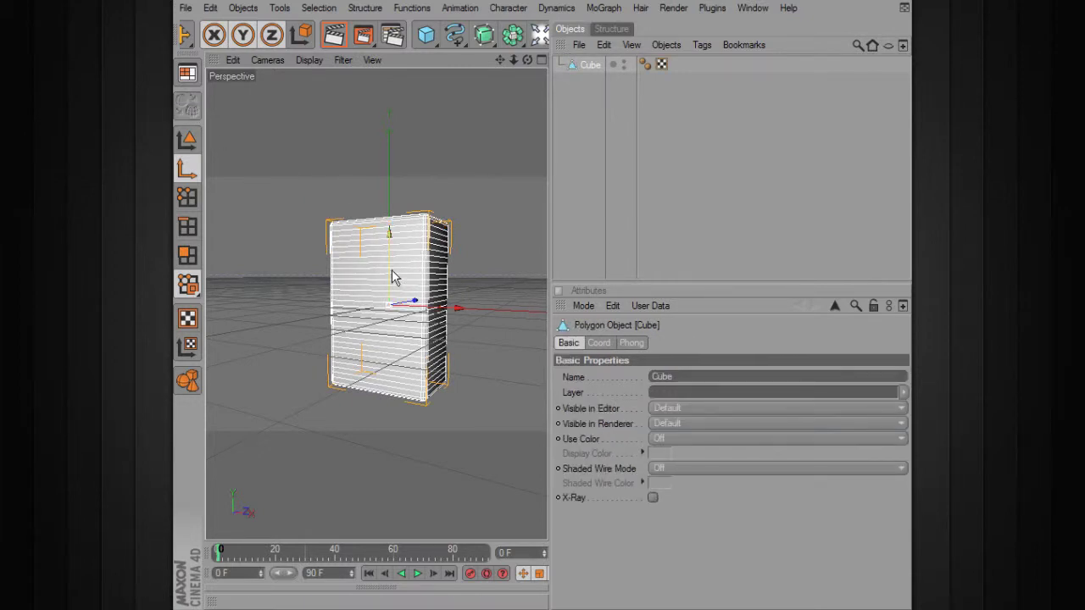
key("l")
left_click_drag(380, 252, 389, 149)
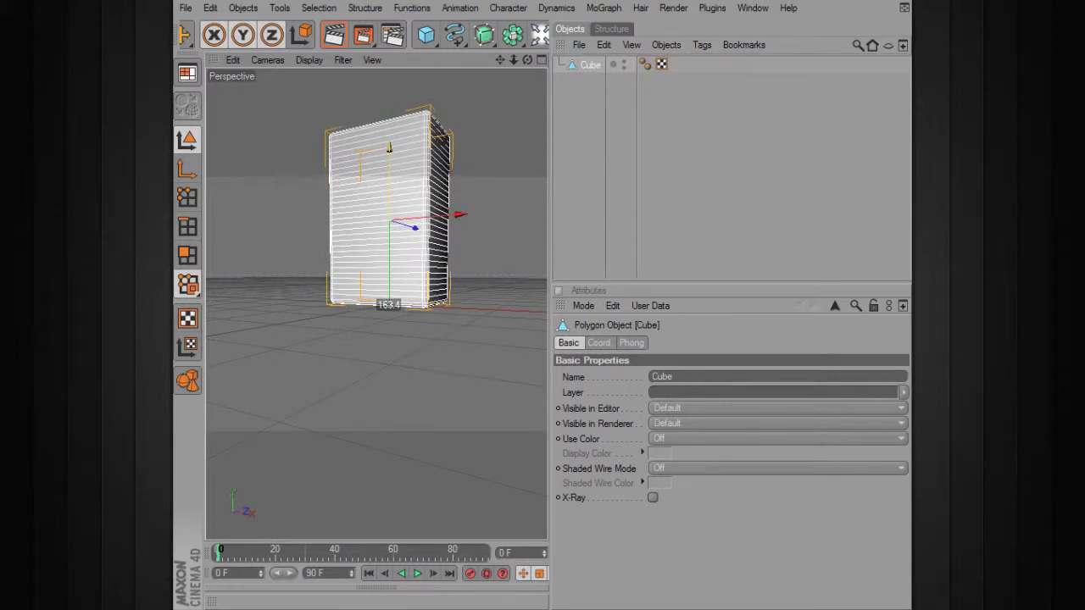
left_click_drag(387, 273, 384, 345, "alt")
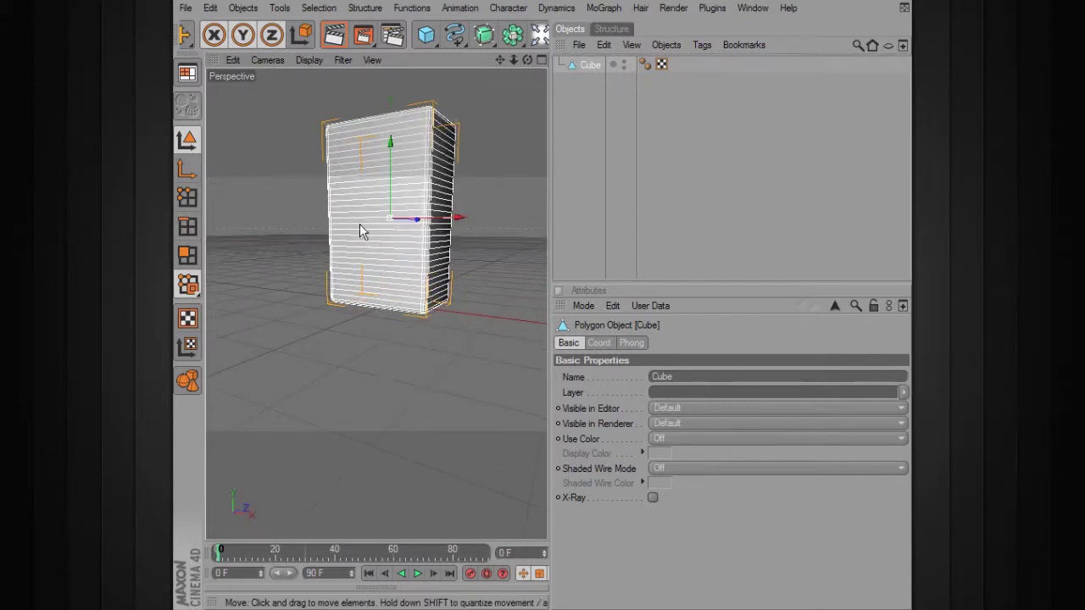
- Move only the box's axis down to its base, and return to transforming the whole object
key("l")
left_click_drag(390, 142, 390, 230)
left_click_drag(395, 189, 428, 165, "alt")
left_click_drag(386, 264, 356, 307)
left_click(188, 140)
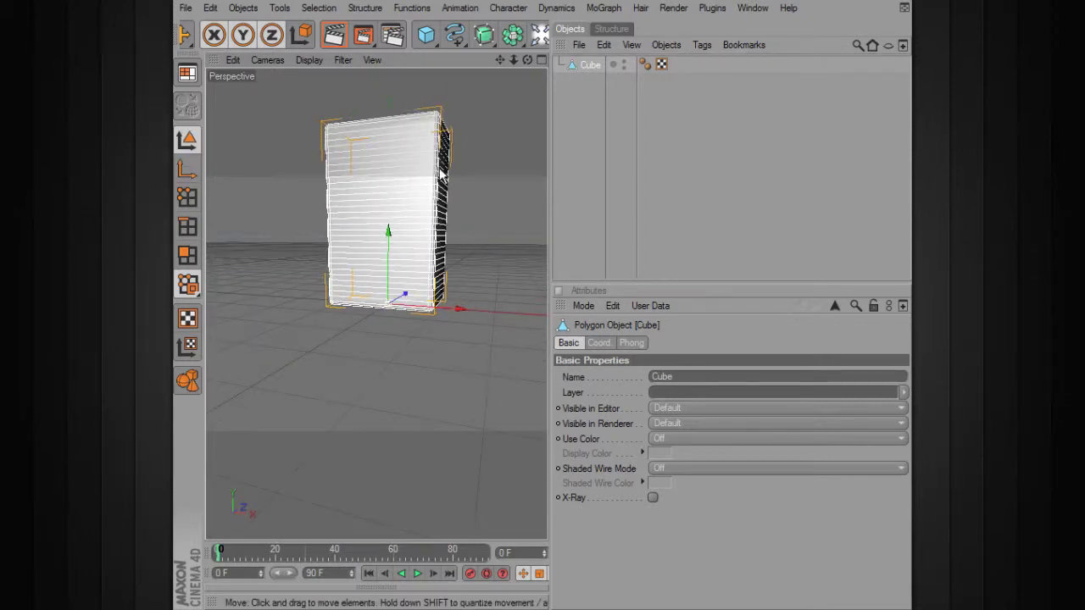
- Test scaling the box vertically from its base axis, and undo the scaling
left_click_drag(442, 174, 438, 165, "alt")
key("t")
mouse_move(388, 233)
left_mouse_down()
mouse_move(387, 248)
mouse_move(387, 220)
mouse_move(387, 235)
left_mouse_up()
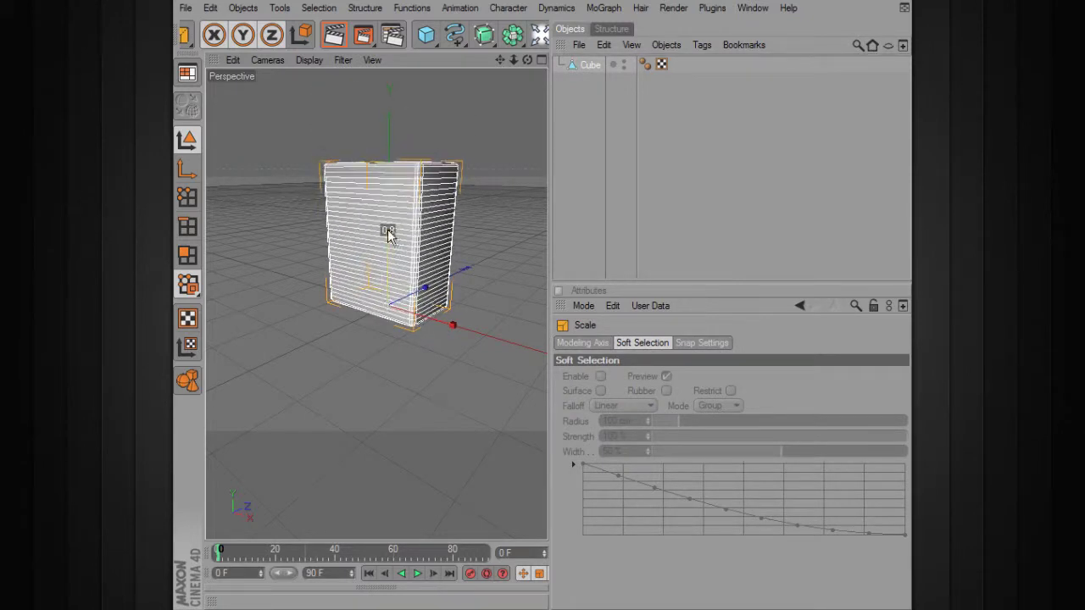
key("ctrl+z")
- Add a MoGraph Cloner Object and make the cube its child
mouse_move(438, 218)
right_mouse_down("alt")
mouse_move(373, 218)
mouse_move(423, 216)
right_mouse_up("alt")
middle_click_drag(466, 216, 431, 312, "alt")
mouse_move(466, 216)
left_mouse_down("alt")
mouse_move(467, 255)
mouse_move(476, 225)
left_mouse_up("alt")
left_click_drag(547, 246, 608, 246)
left_click(604, 7)
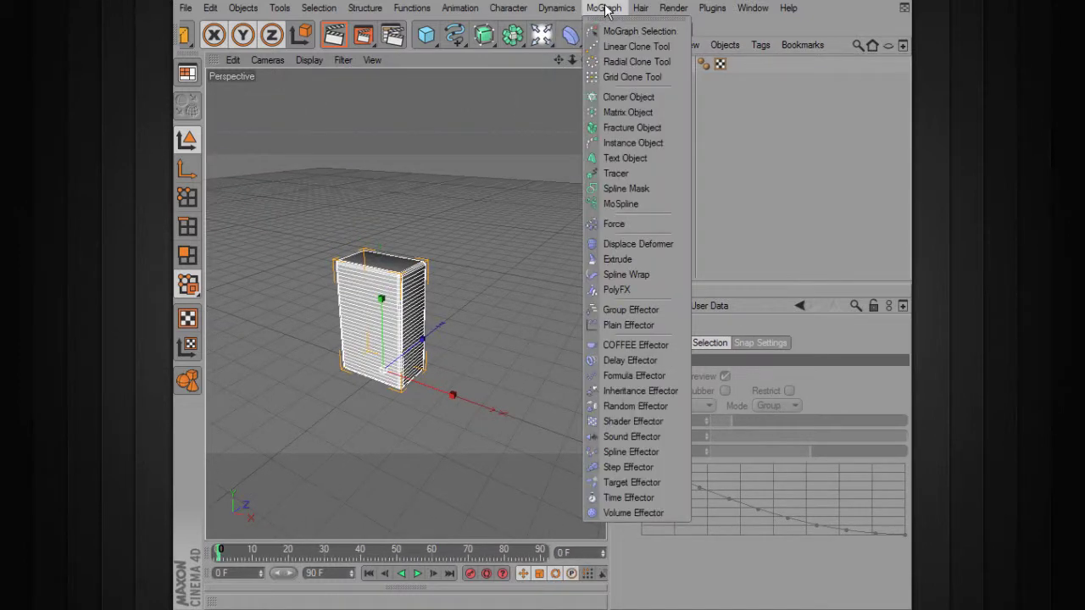
left_click(627, 97)
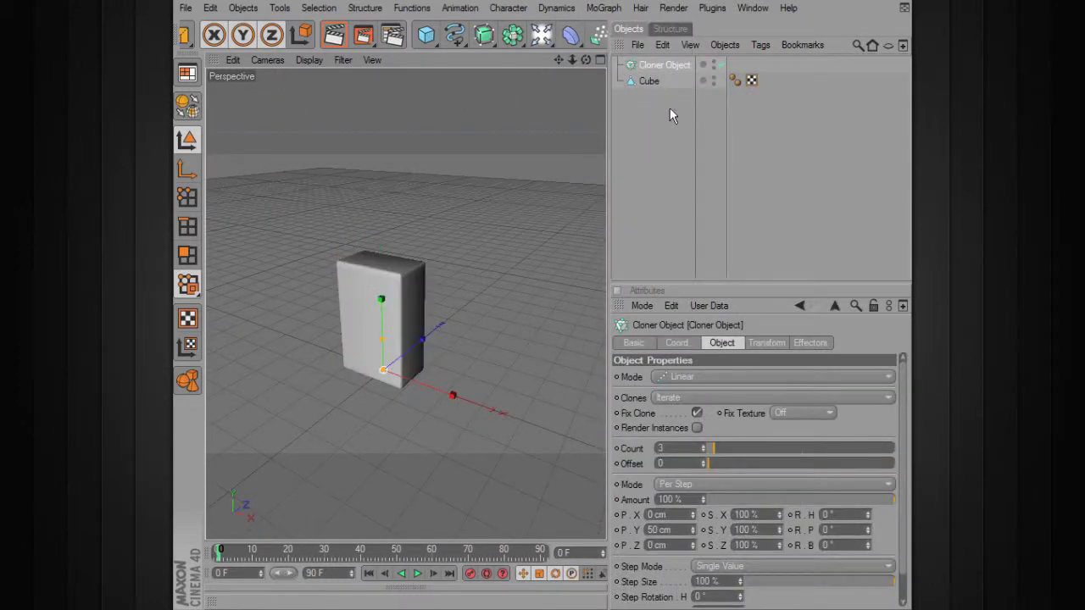
left_click_drag(513, 148, 519, 113, "alt")
left_click(650, 82)
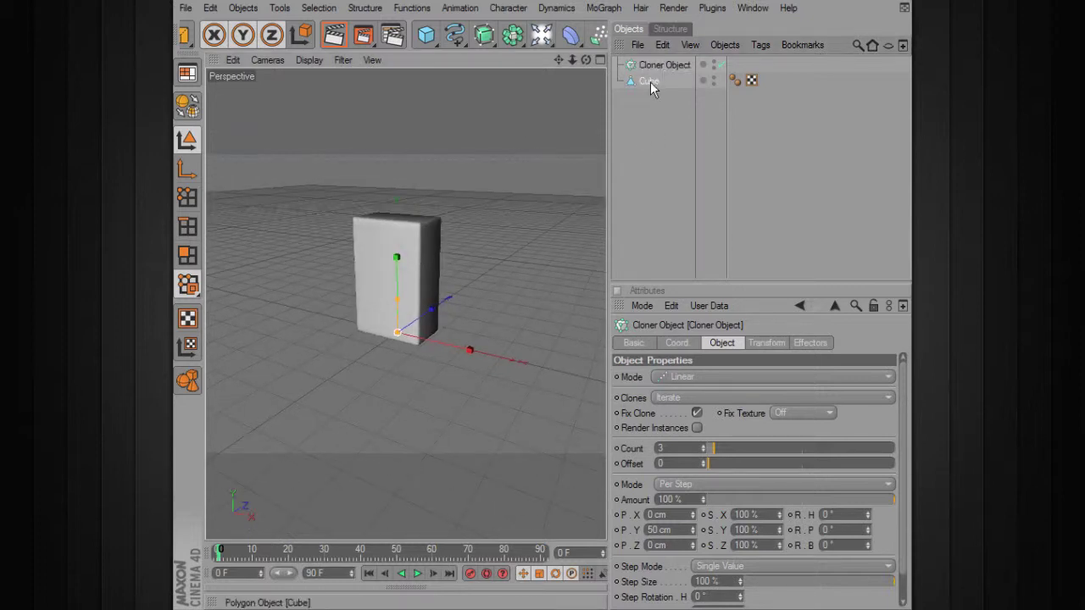
left_click_drag(680, 80, 666, 68)
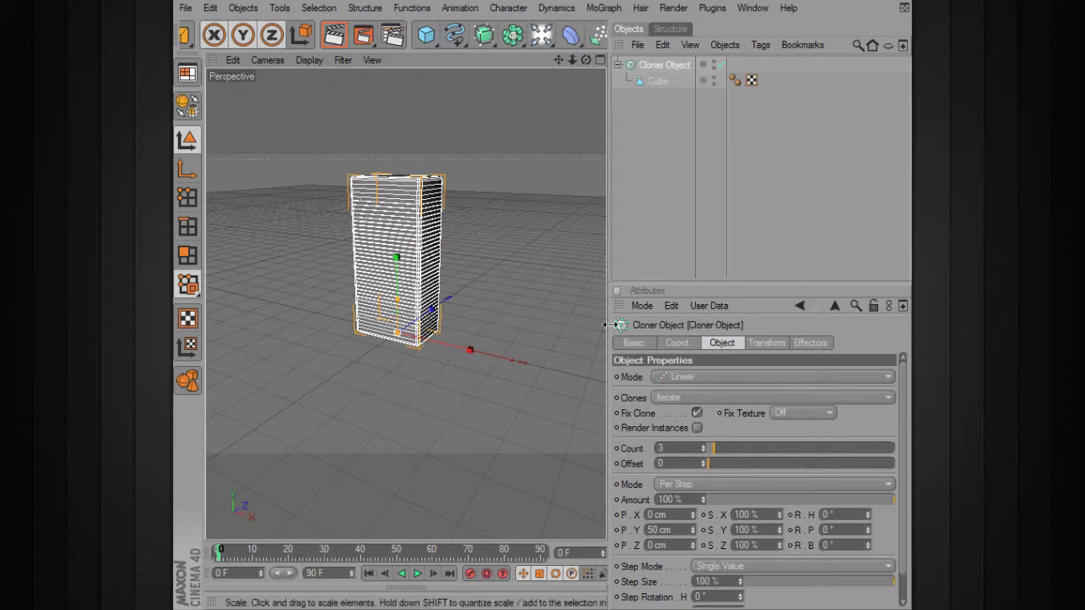
- Set the cloner's per-step position to 0 cm in Y and 214 cm in X
left_click_drag(607, 305, 586, 308)
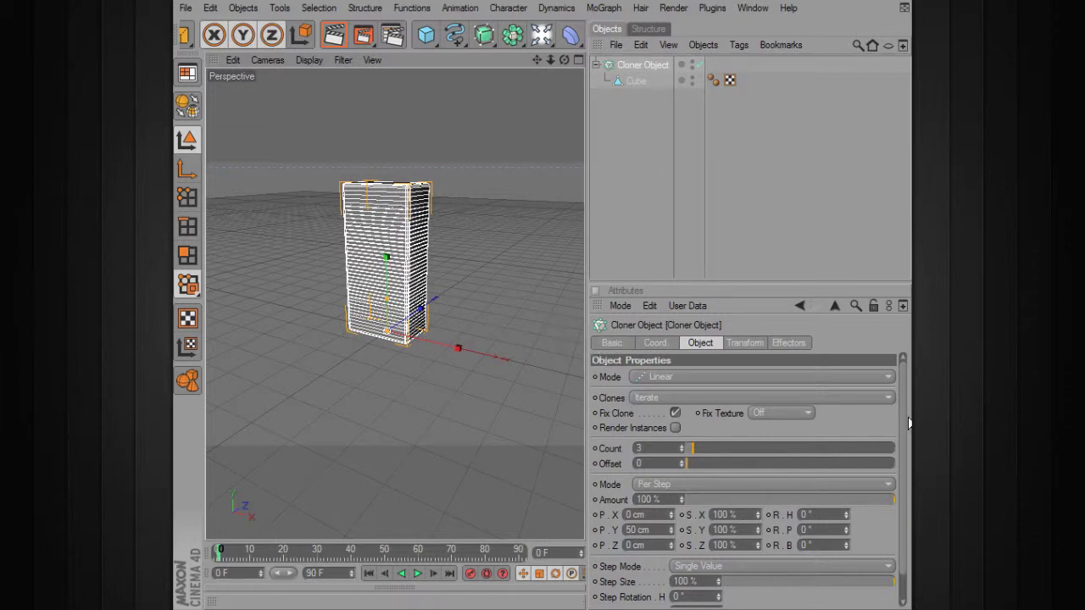
scroll(903, 417, "down", 1)
left_click(642, 504)
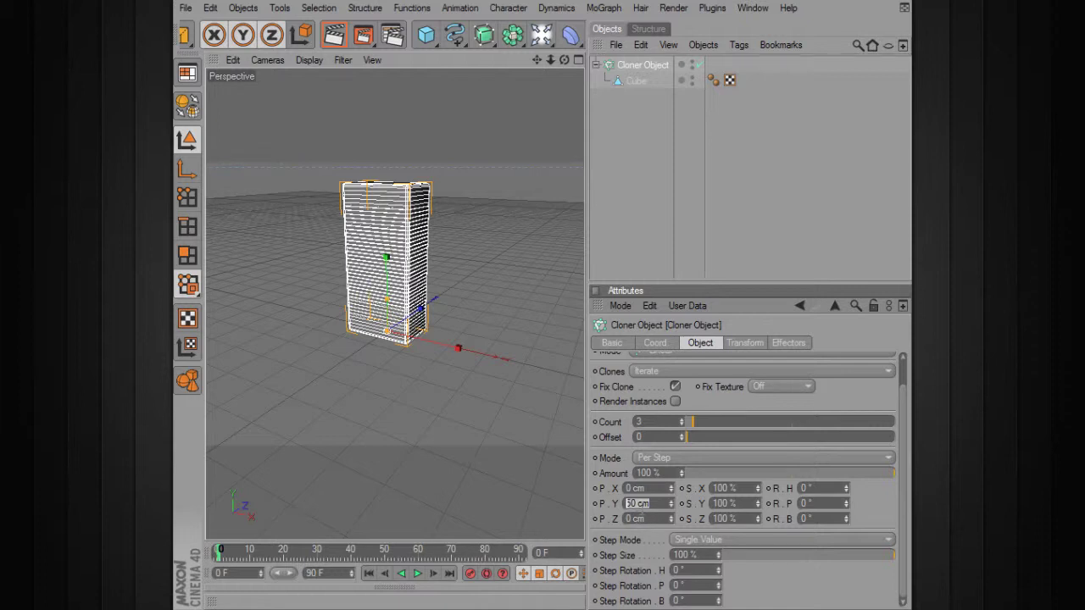
type("0")
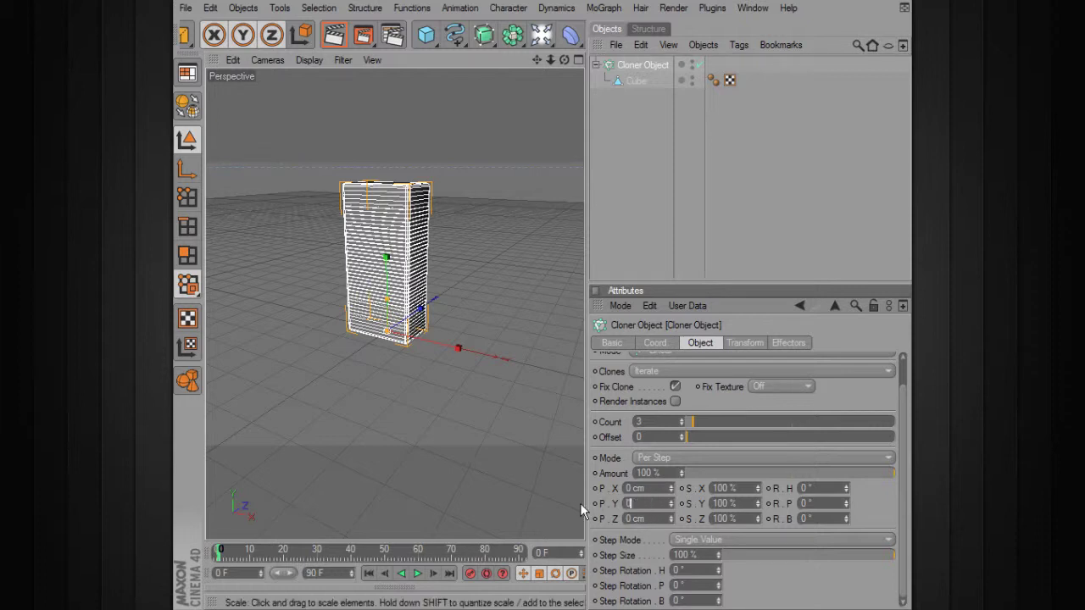
key("Return")
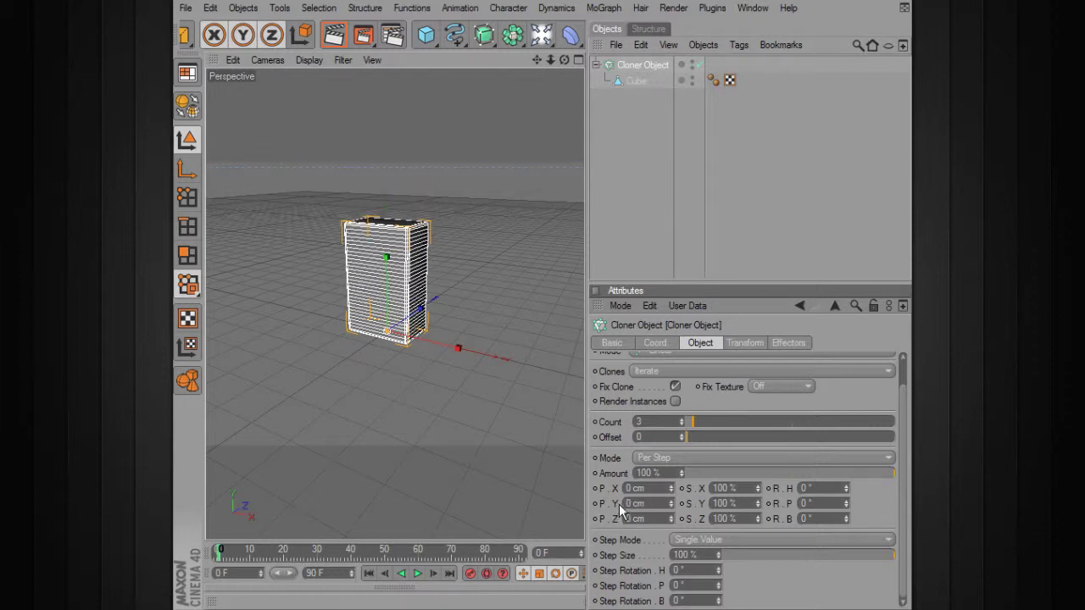
left_click_drag(671, 488, 740, 488)
- Set the cloner's count to 30 to build a long row of boxes
scroll(492, 378, "down", 3)
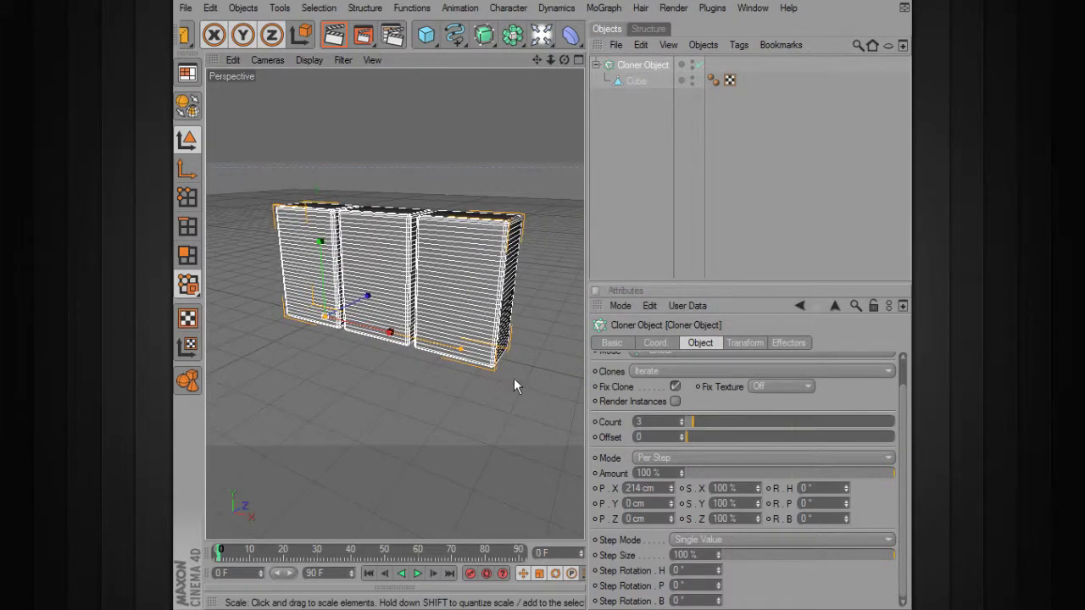
left_click(660, 421)
type("30")
key("Return")
scroll(492, 327, "down", 5)
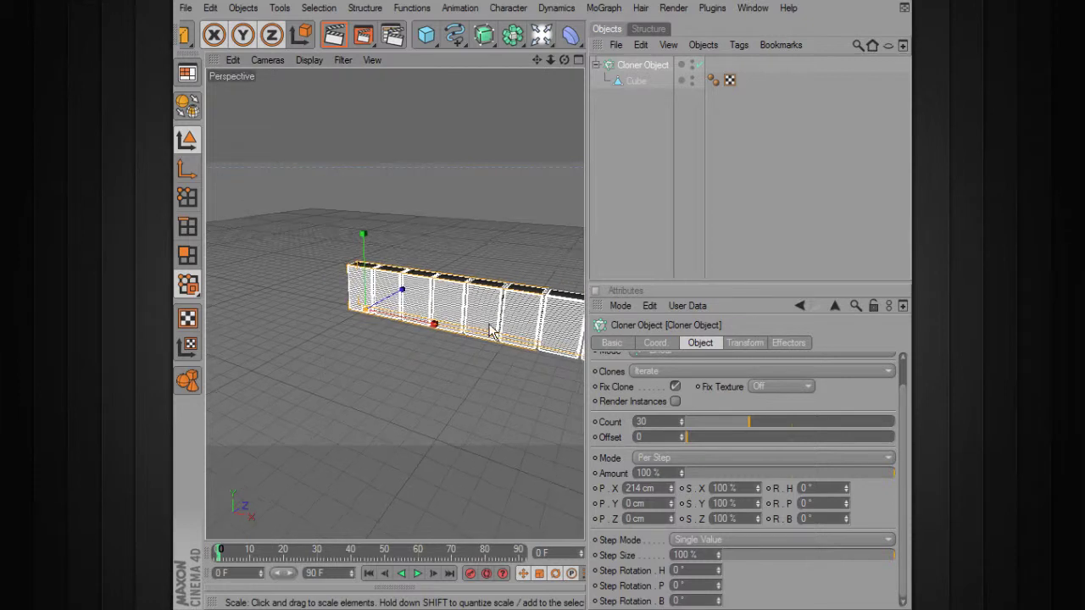
mouse_move(532, 310)
middle_mouse_down("alt")
mouse_move(392, 284)
mouse_move(561, 324)
middle_mouse_up("alt")
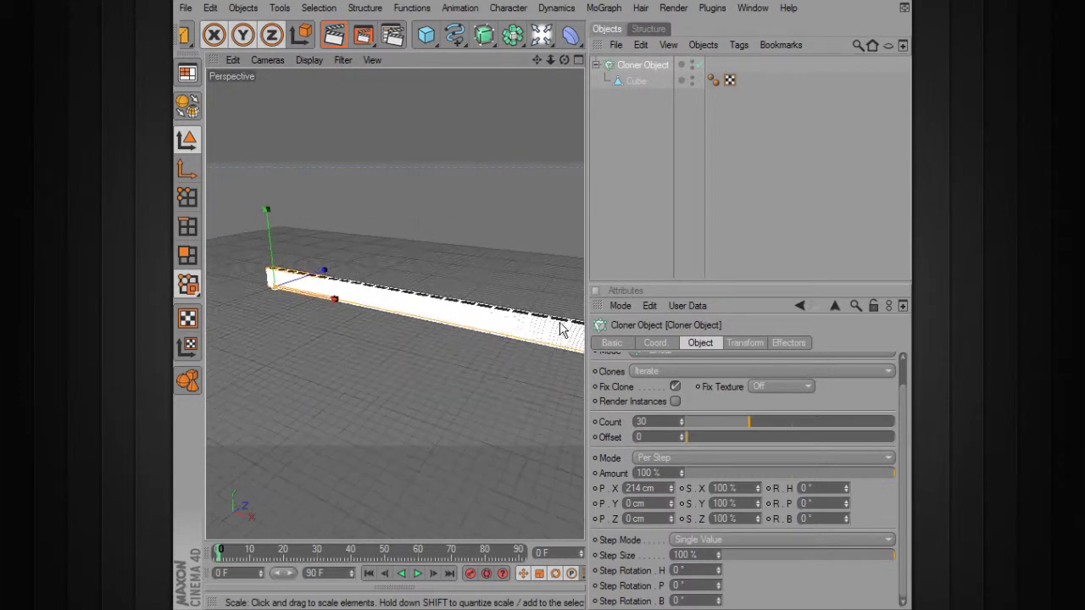
mouse_move(453, 359)
left_mouse_down("alt")
mouse_move(466, 339)
mouse_move(441, 327)
mouse_move(528, 344)
mouse_move(467, 373)
left_mouse_up("alt")
- Deselect the cloner, collapse its hierarchy and add a MoGraph Sound Effector to the scene
left_click(622, 114)
mouse_move(438, 289)
left_mouse_down("alt")
mouse_move(535, 286)
mouse_move(635, 262)
mouse_move(663, 280)
left_mouse_up("alt")
left_click_drag(592, 322, 473, 310, "alt")
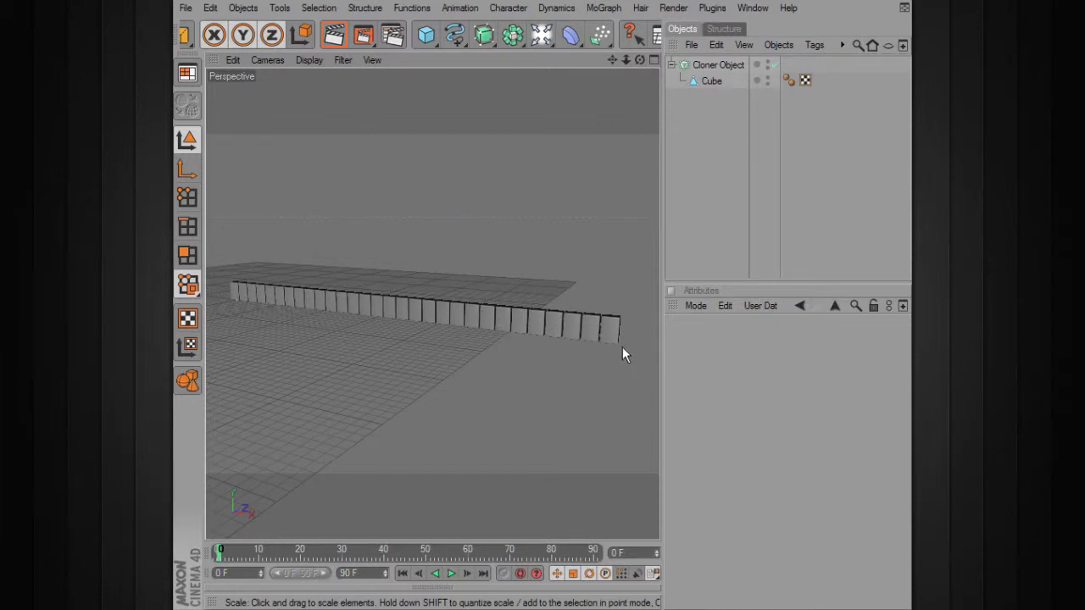
left_click(672, 66)
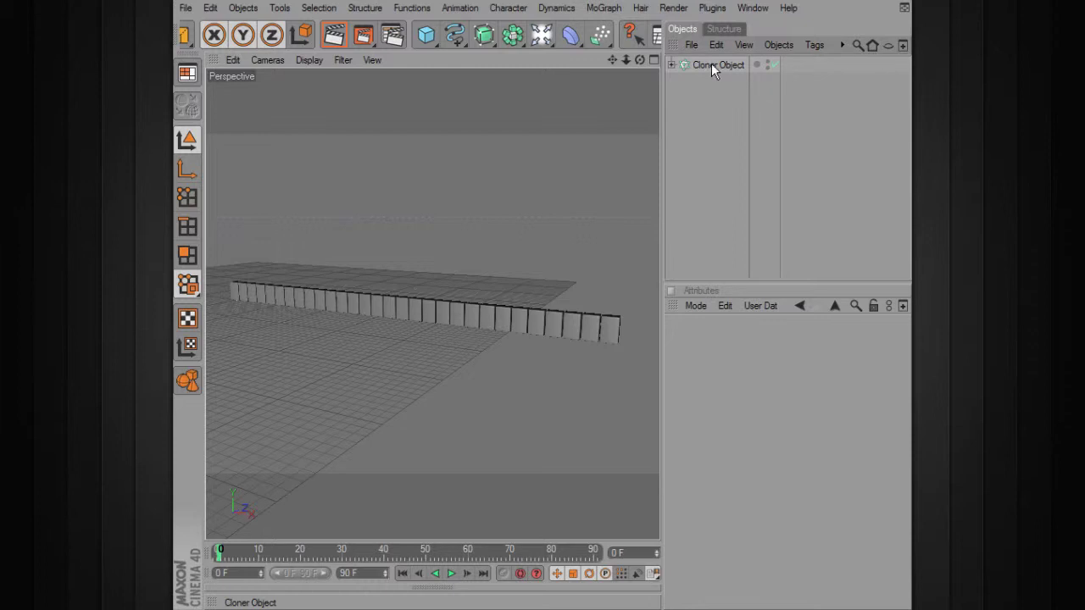
left_click(604, 8)
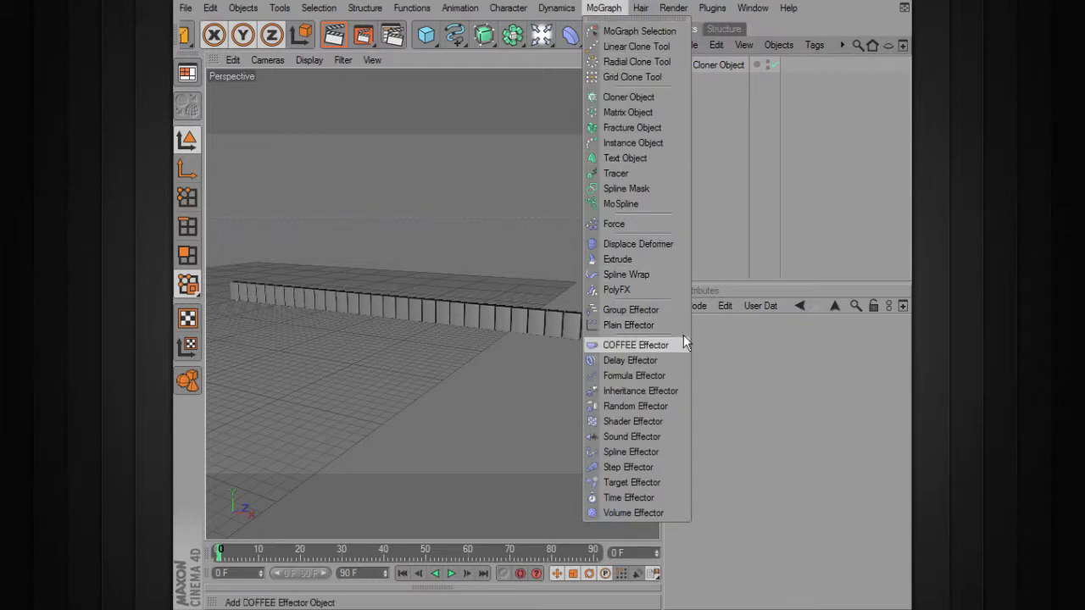
left_click(645, 437)
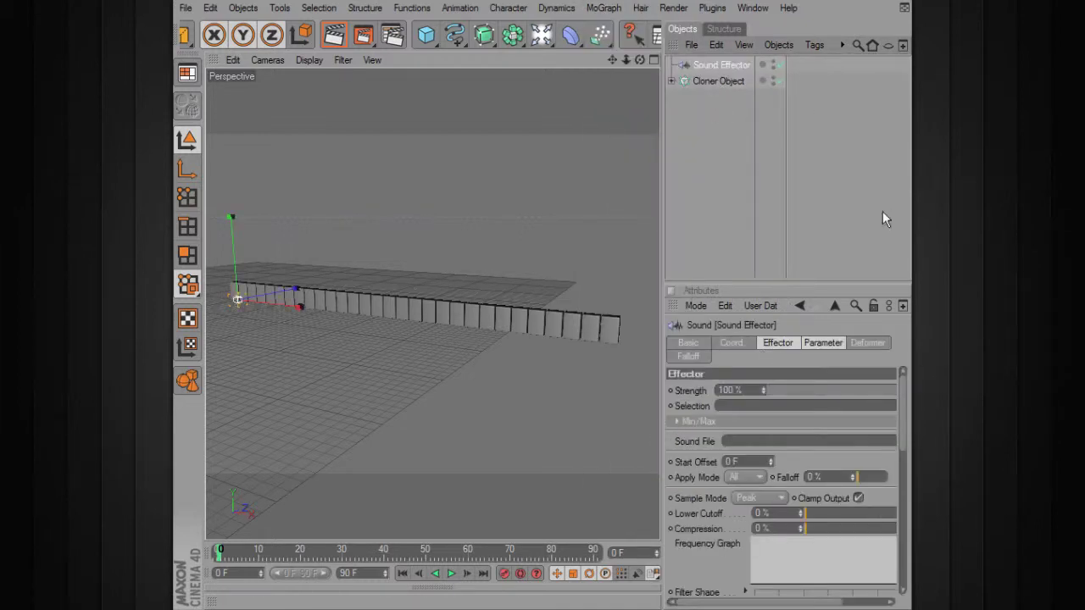
- Assign the Sound Effector to the Cloner Object's list of effectors
left_click(720, 80)
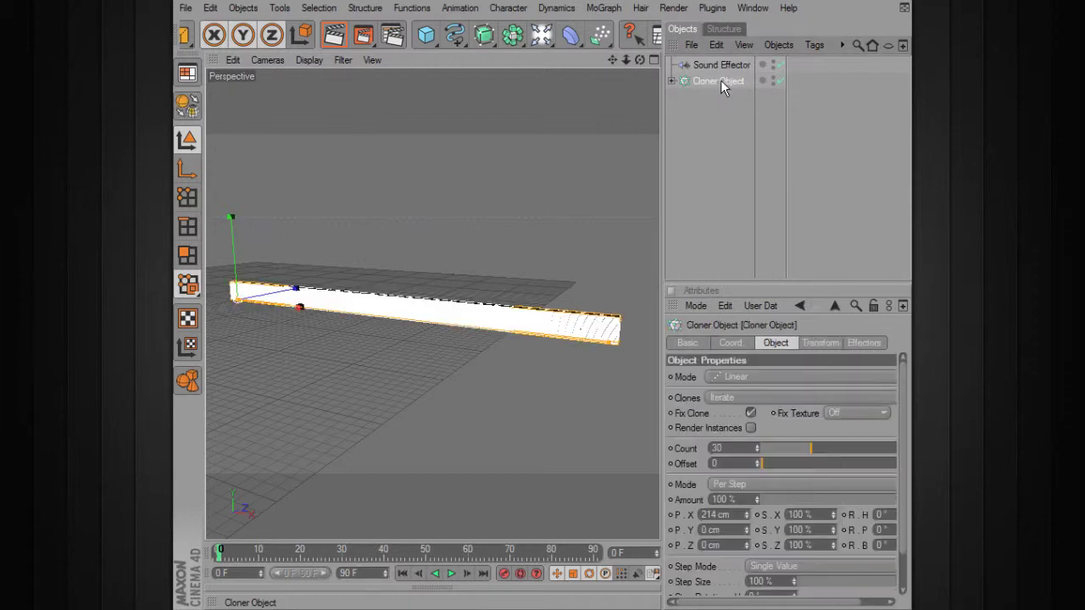
left_click(868, 343)
left_click_drag(716, 65, 724, 167)
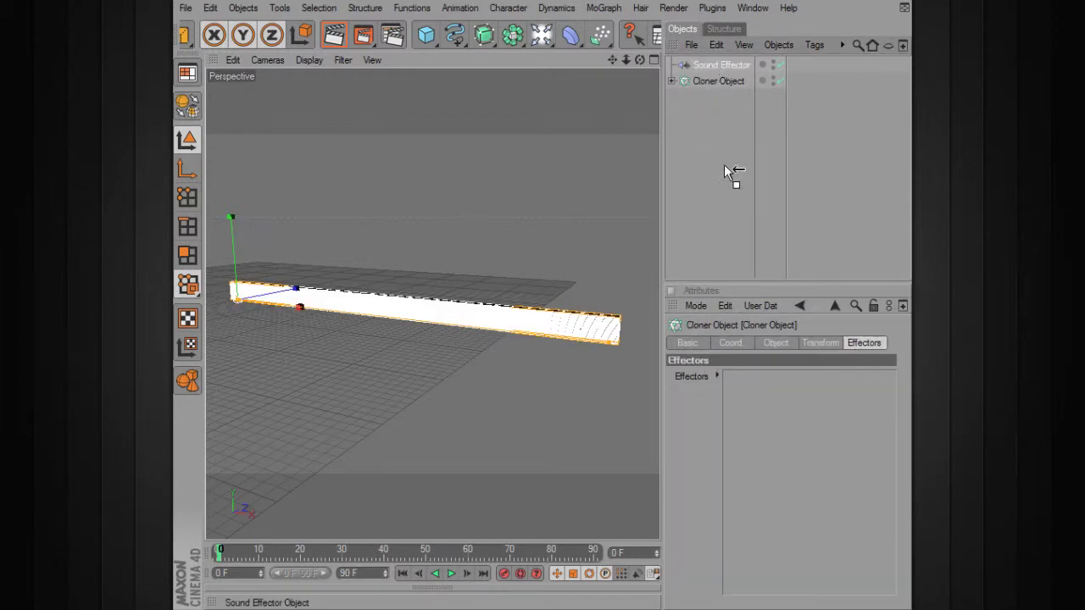
left_click_drag(776, 393, 774, 396)
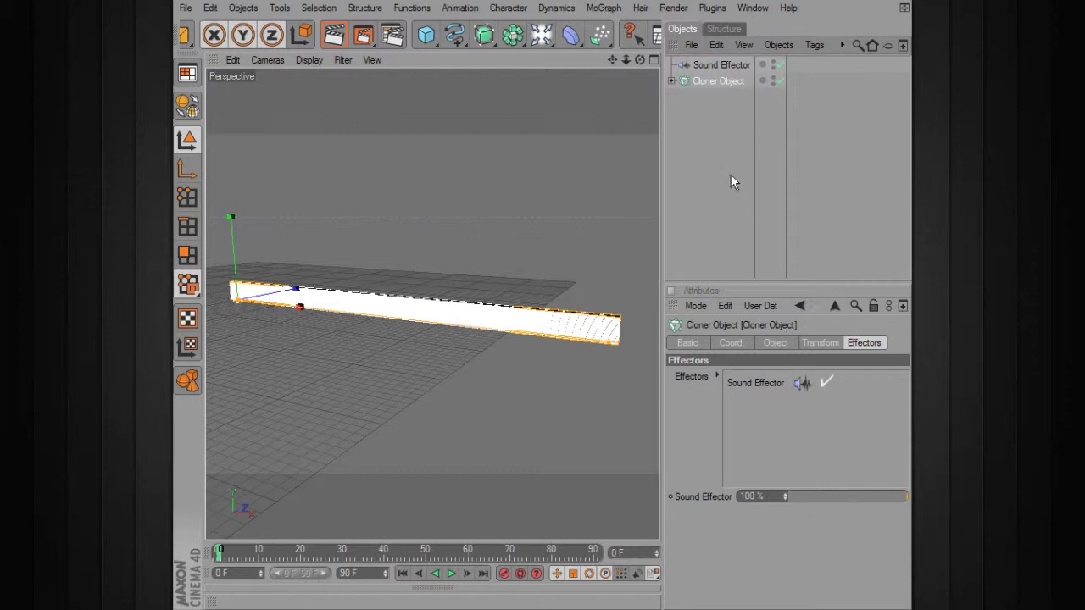
- Load the music bed .wav from the audio folder as the Sound Effector's sound file
left_click(721, 65)
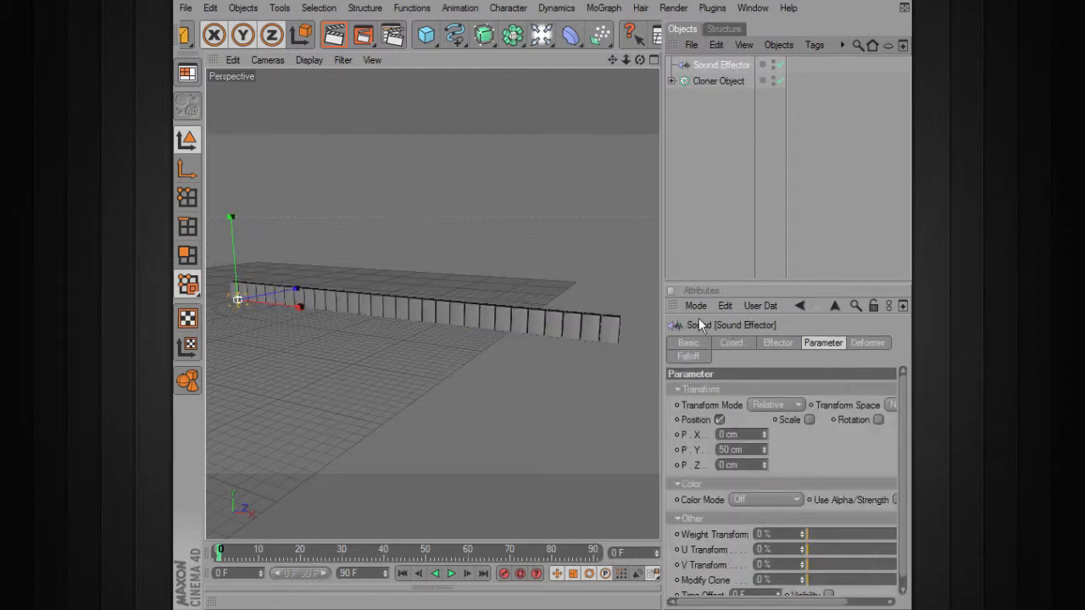
left_click_drag(662, 285, 576, 291)
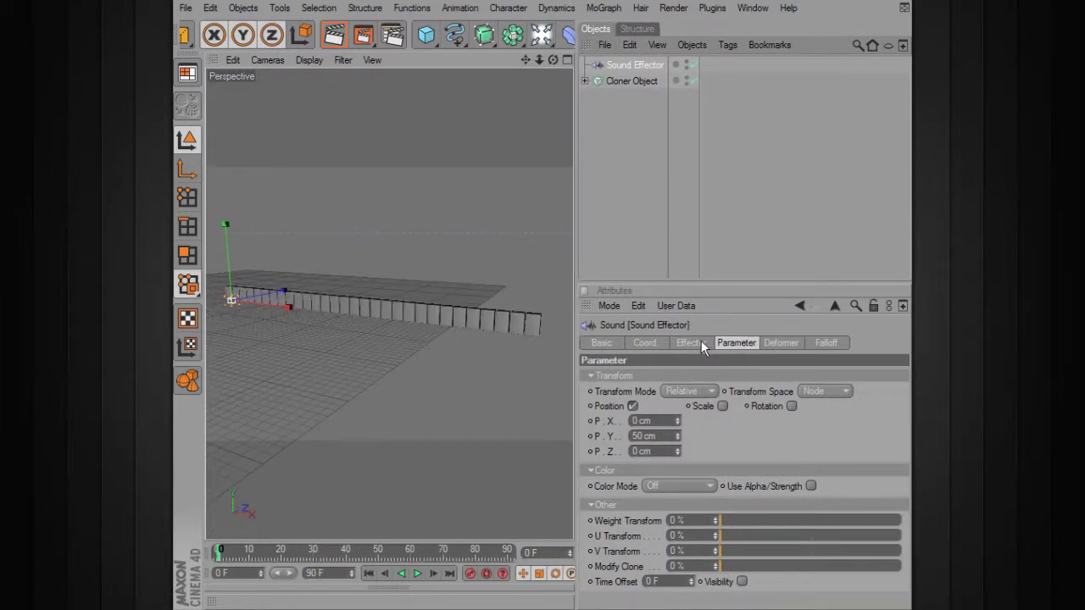
left_click(690, 343)
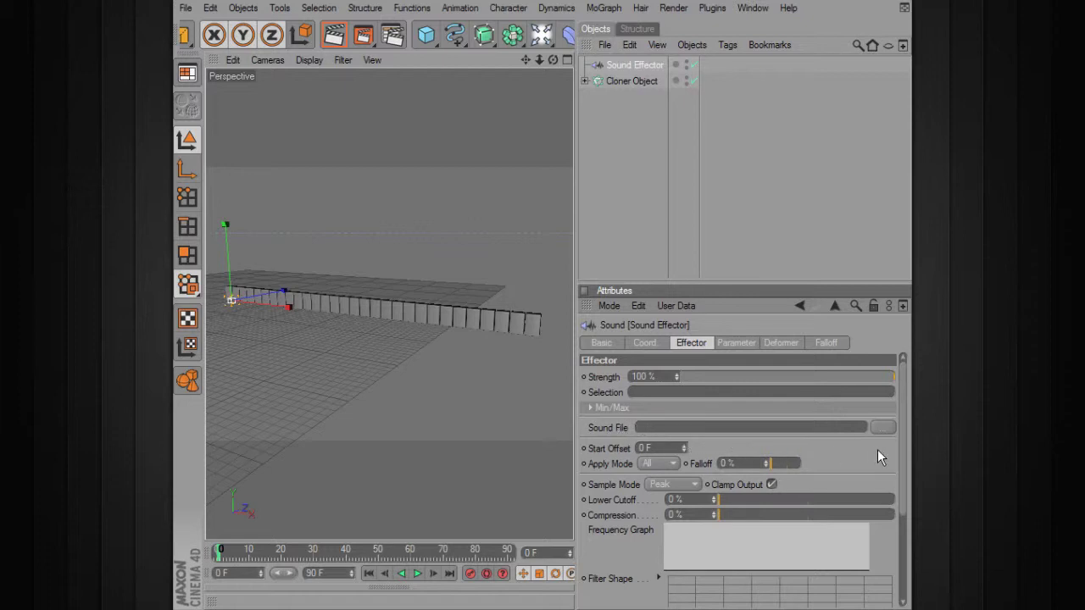
left_click(882, 427)
left_click_drag(541, 63, 549, 136)
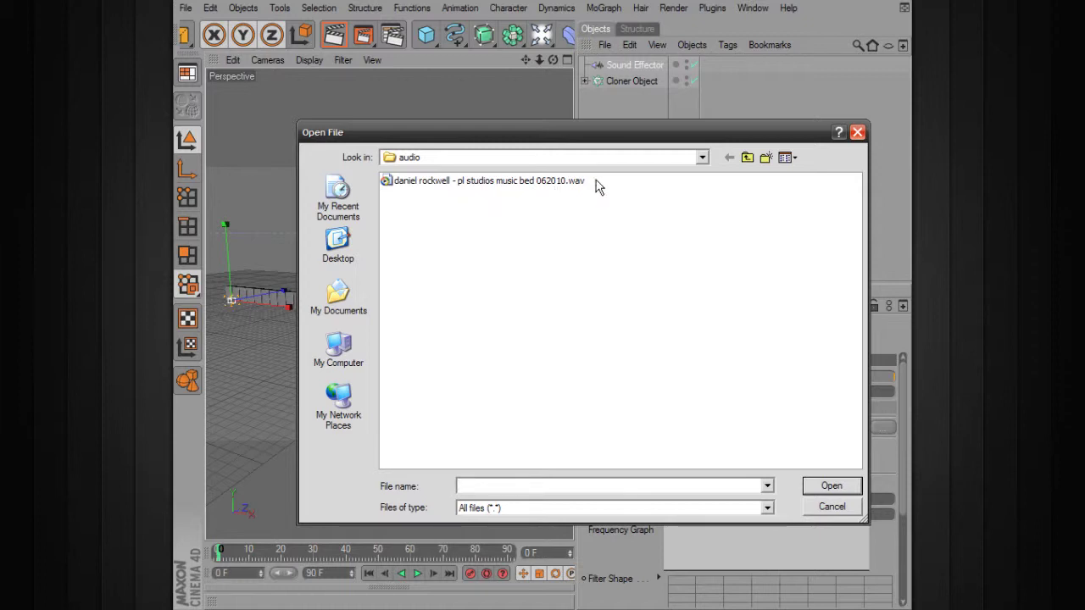
left_click_drag(614, 138, 605, 101)
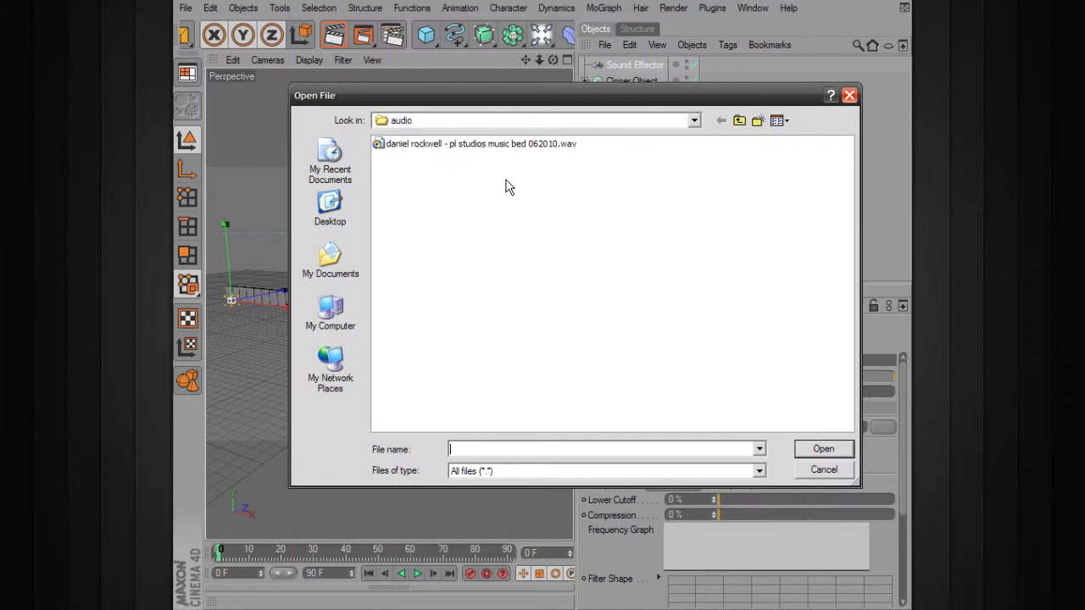
left_click_drag(547, 98, 554, 127)
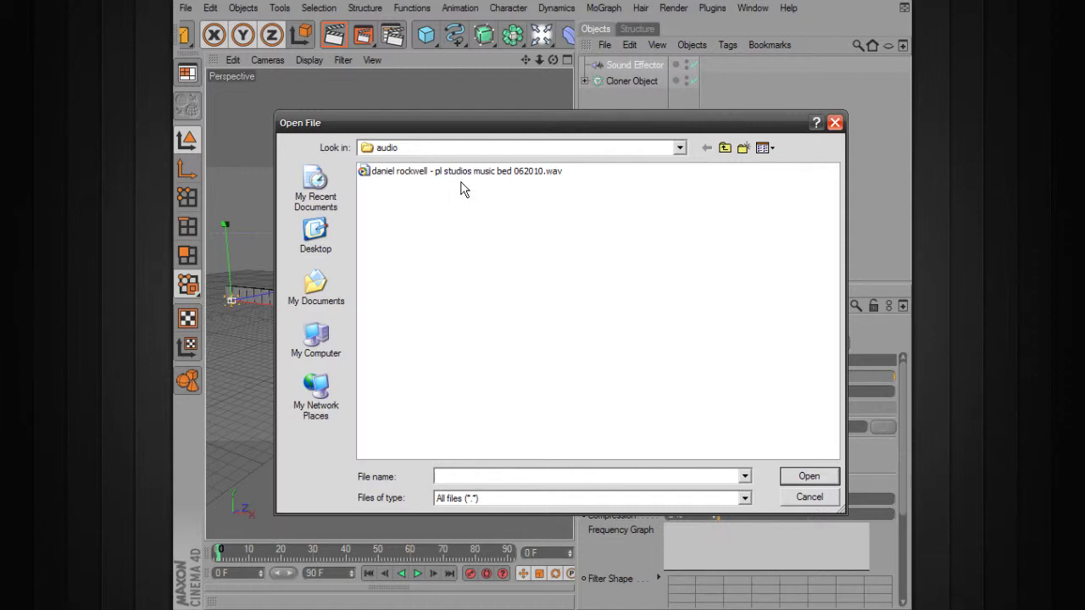
left_click_drag(512, 122, 546, 147)
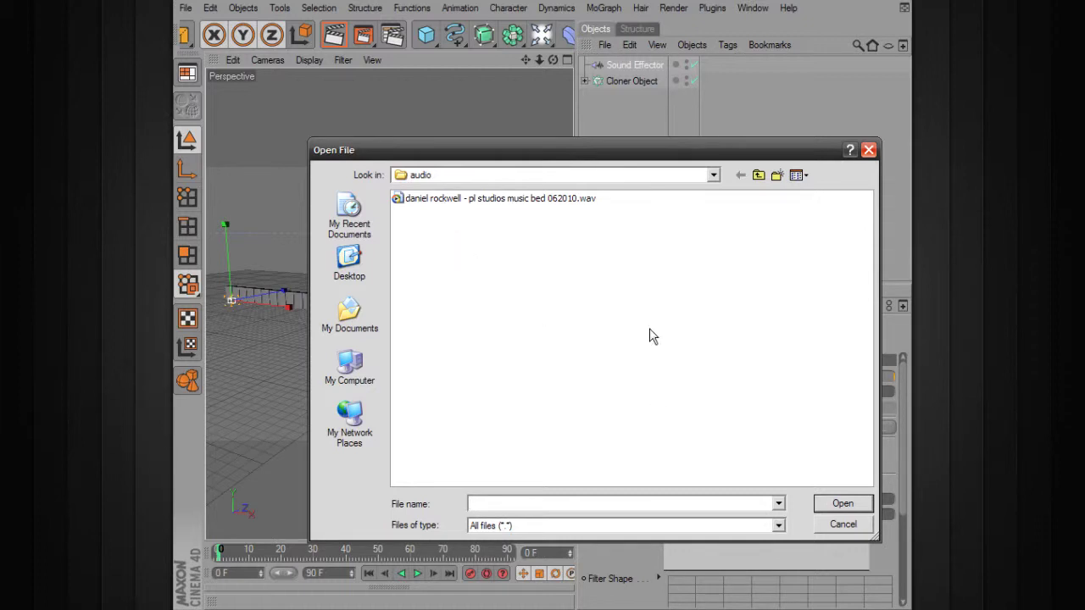
left_click(430, 200)
left_click(842, 505)
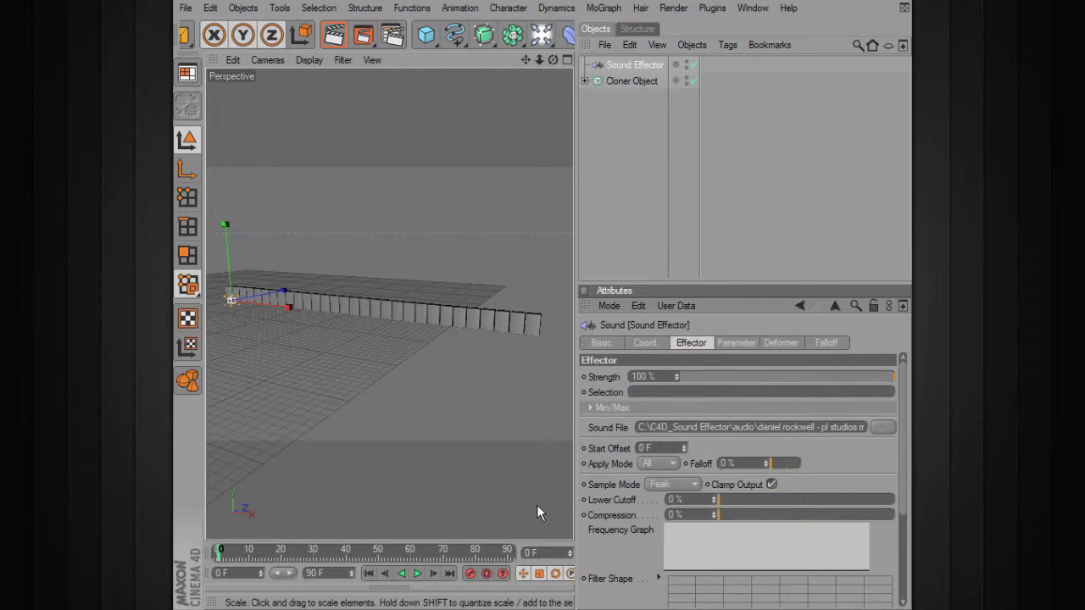
- Enable Scrub Sound on the Sound Effector during playback, and extend the project end and visible timeline to 1560 frames
left_click(418, 575)
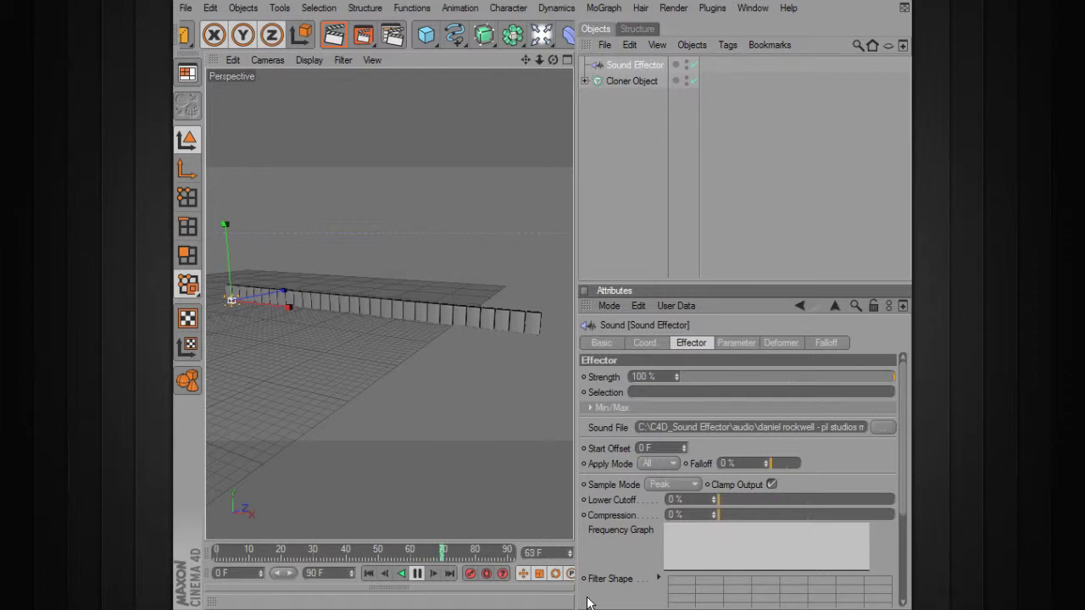
left_click_drag(577, 500, 631, 498)
left_click_drag(903, 429, 902, 526)
left_click(745, 589)
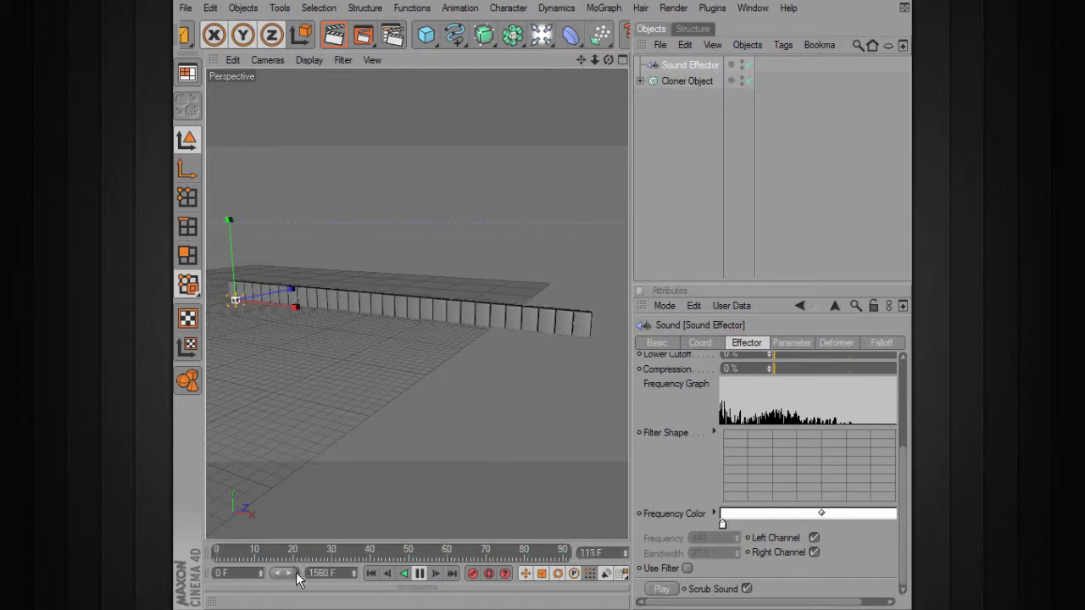
left_click_drag(296, 575, 308, 579)
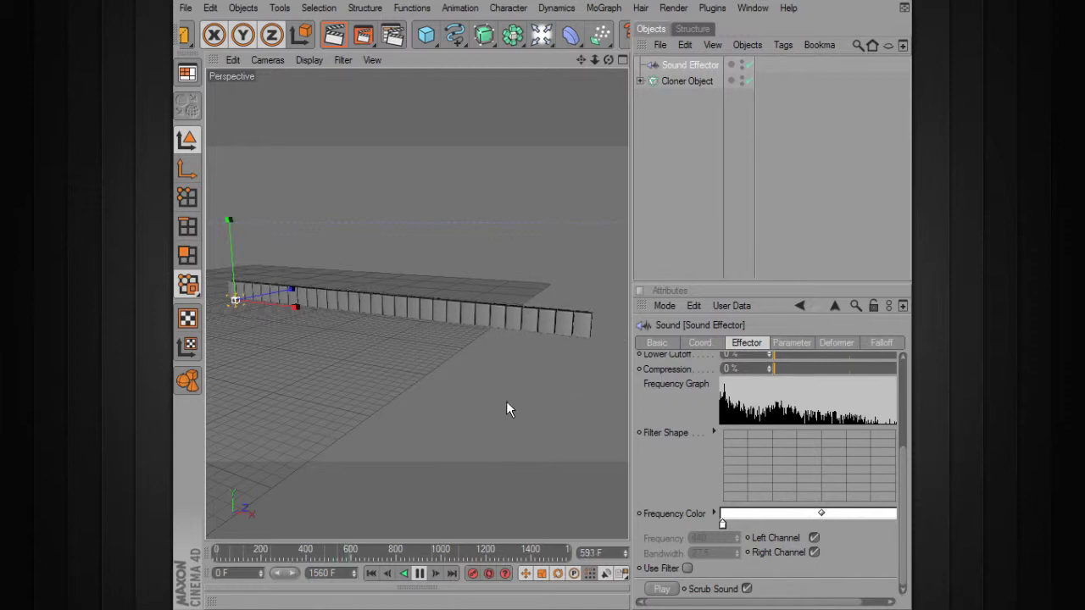
- Stop playback and scrub to several points on the timeline to examine the Sound Effector's frequency graph
left_click_drag(628, 388, 558, 388)
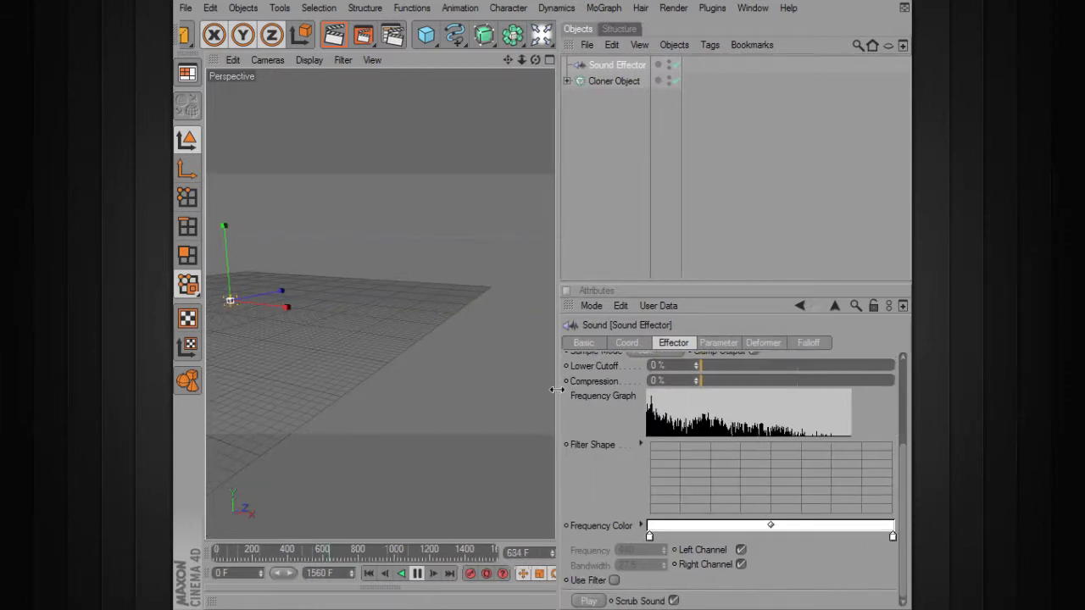
mouse_move(904, 441)
left_mouse_down()
mouse_move(904, 374)
mouse_move(904, 419)
left_mouse_up()
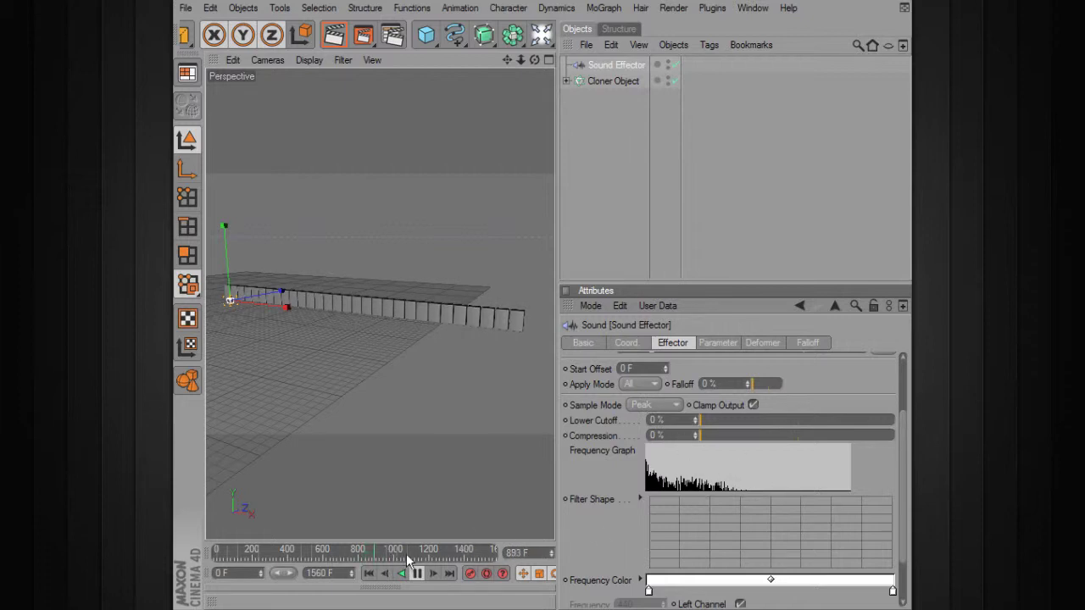
left_click(417, 573)
left_click(345, 549)
left_click(311, 552)
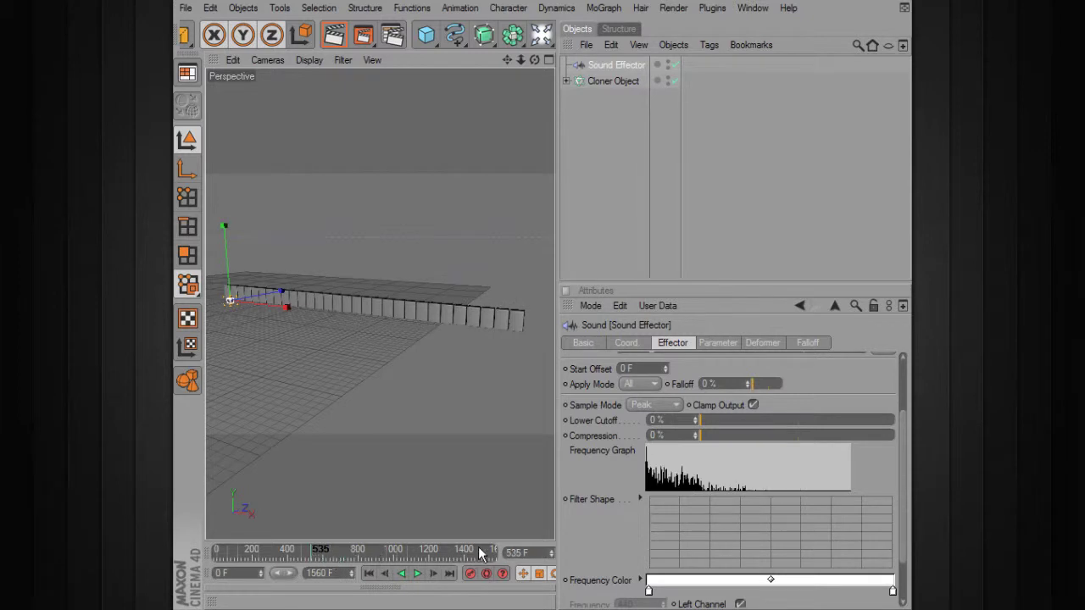
left_click(417, 553)
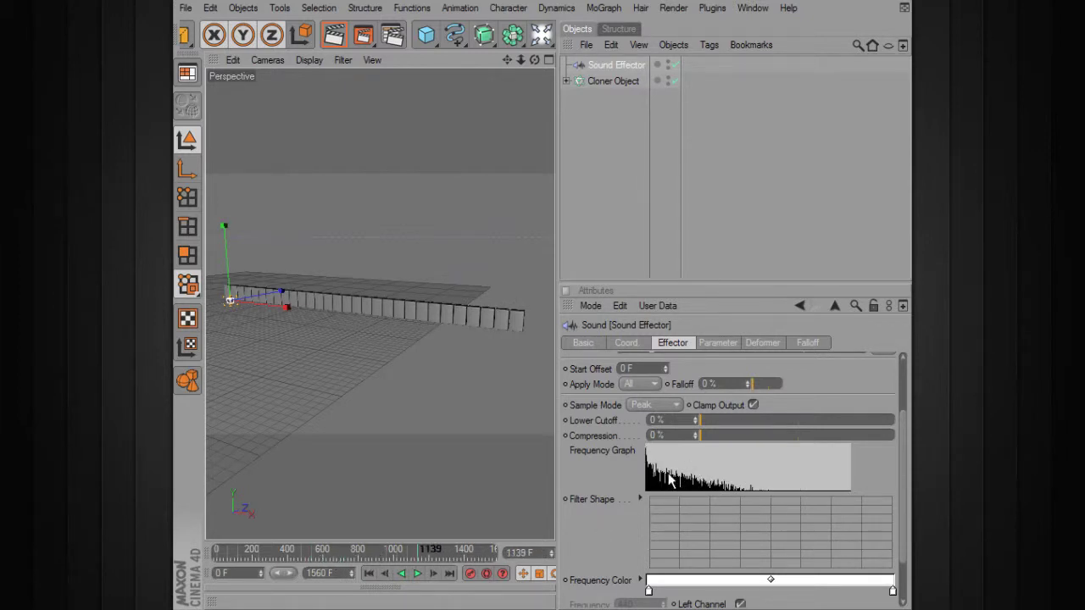
left_click_drag(445, 552, 342, 556)
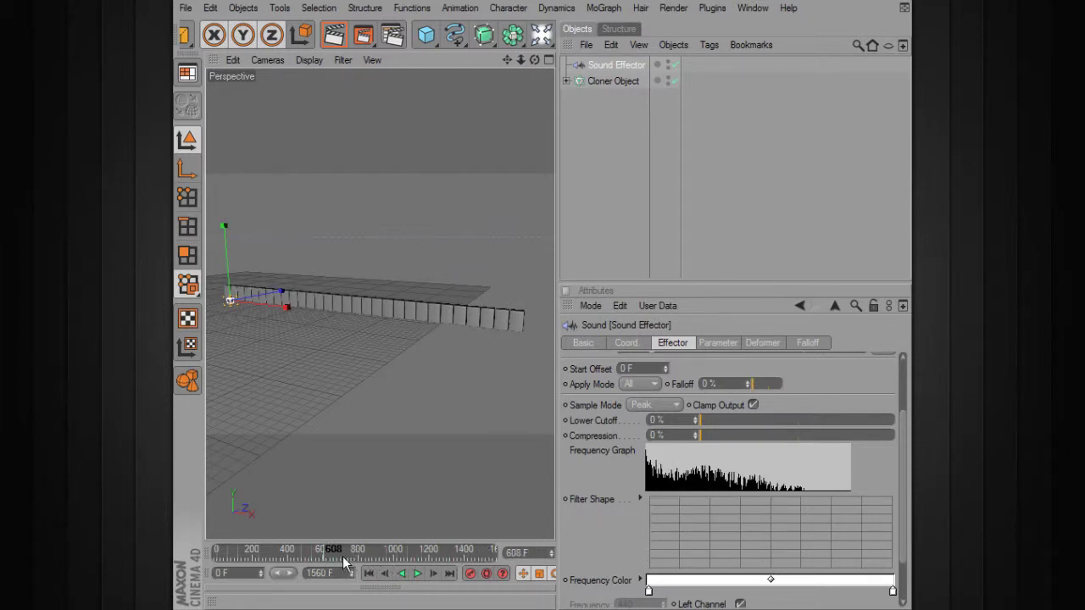
- Turn on Realtime Manager Update (During Animation) in the common preferences
left_click(210, 7)
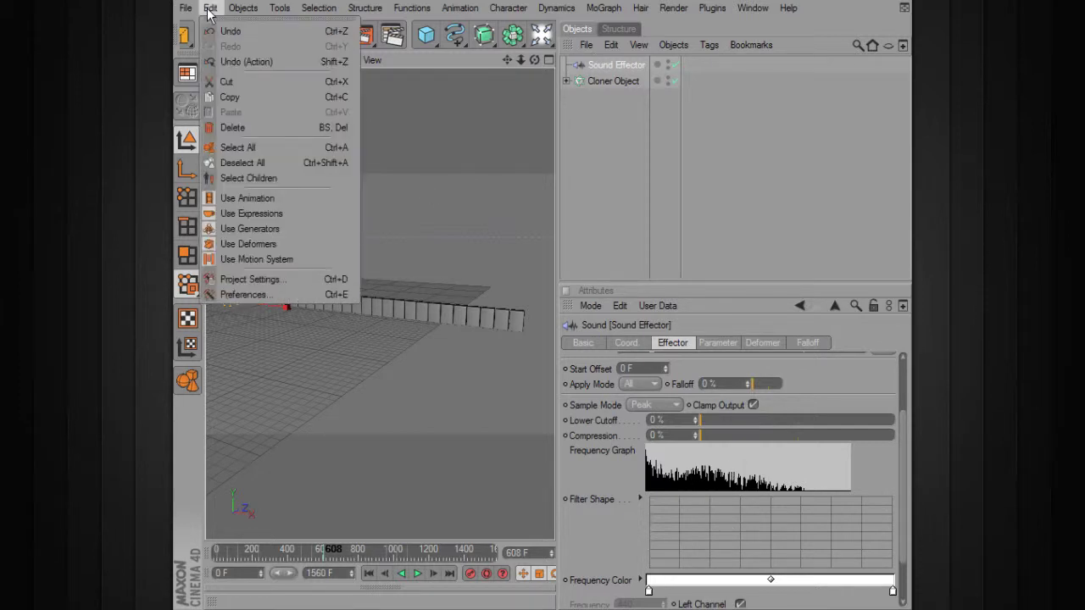
left_click(266, 296)
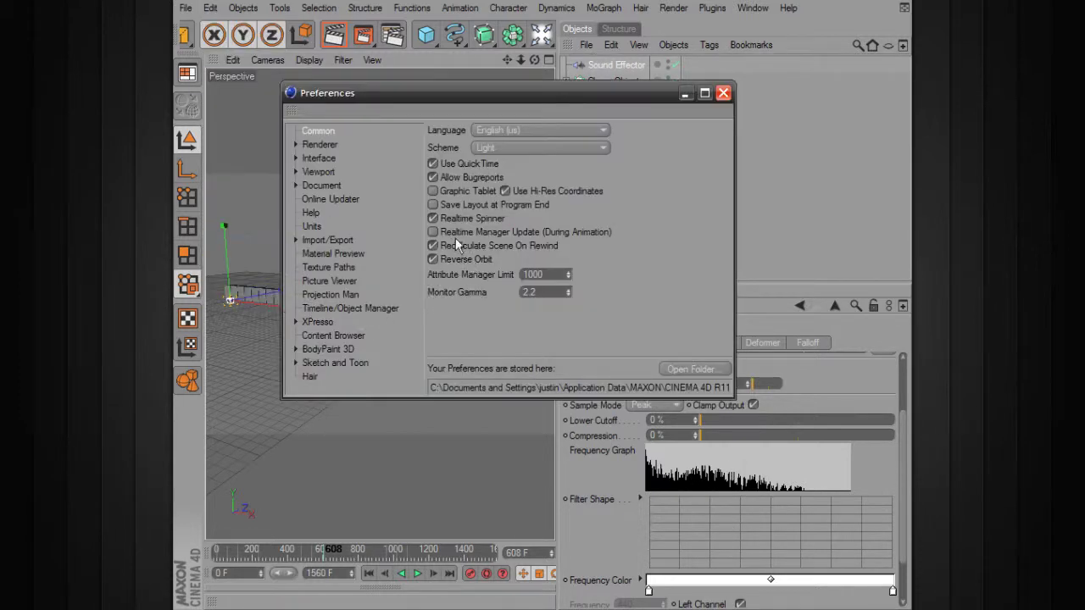
left_click(434, 232)
left_click(723, 93)
- Play the animation again from an earlier frame to check how the frequency graph responds to the audio
left_click(417, 573)
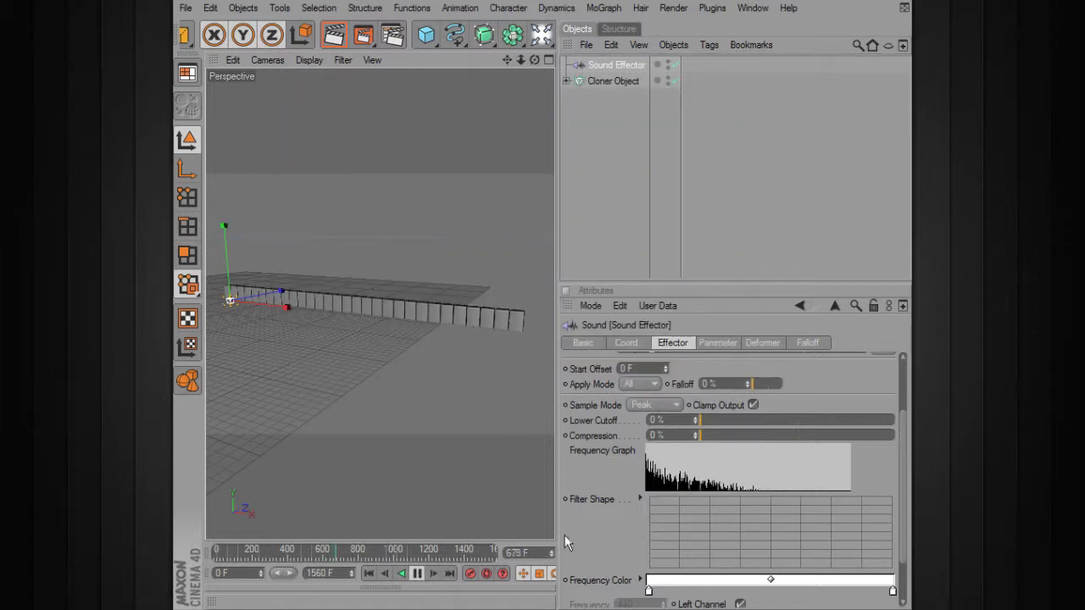
left_click(417, 572)
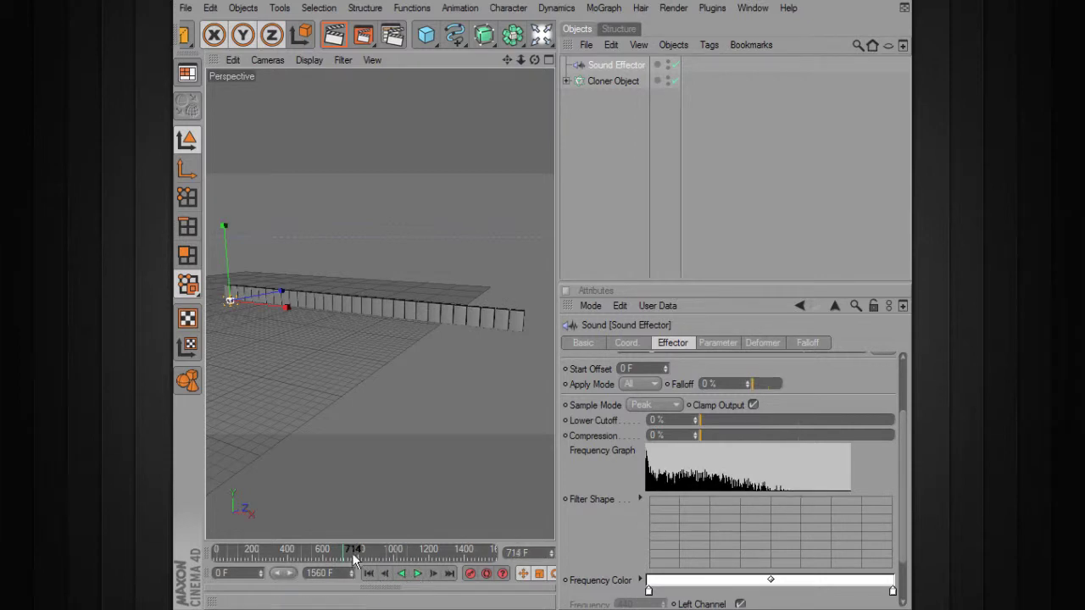
left_click_drag(325, 551, 241, 549)
left_click(417, 573)
scroll(848, 441, "up", 3)
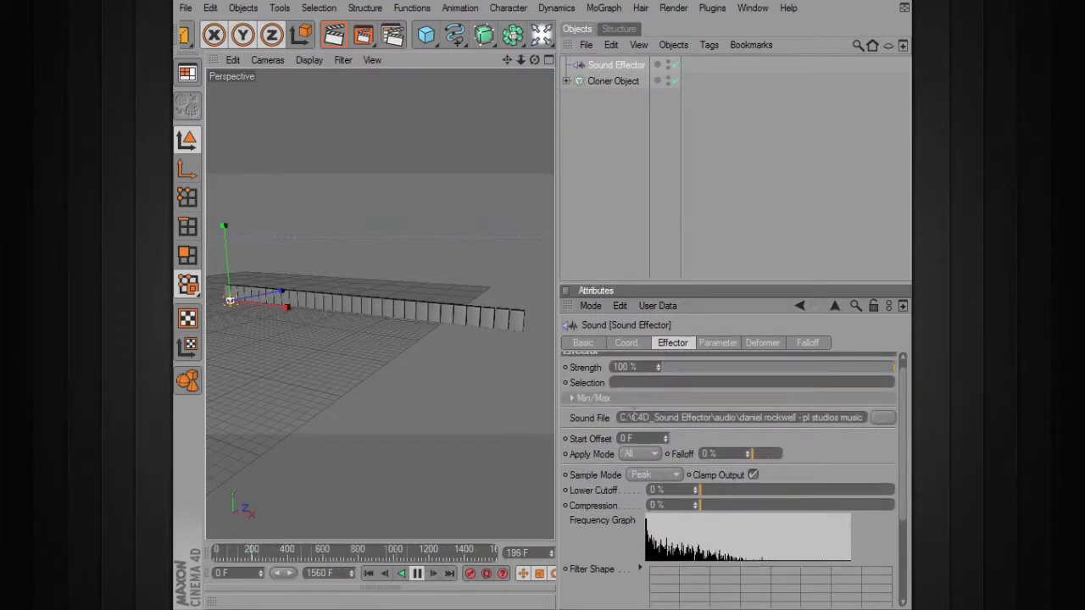
scroll(900, 433, "down", 2)
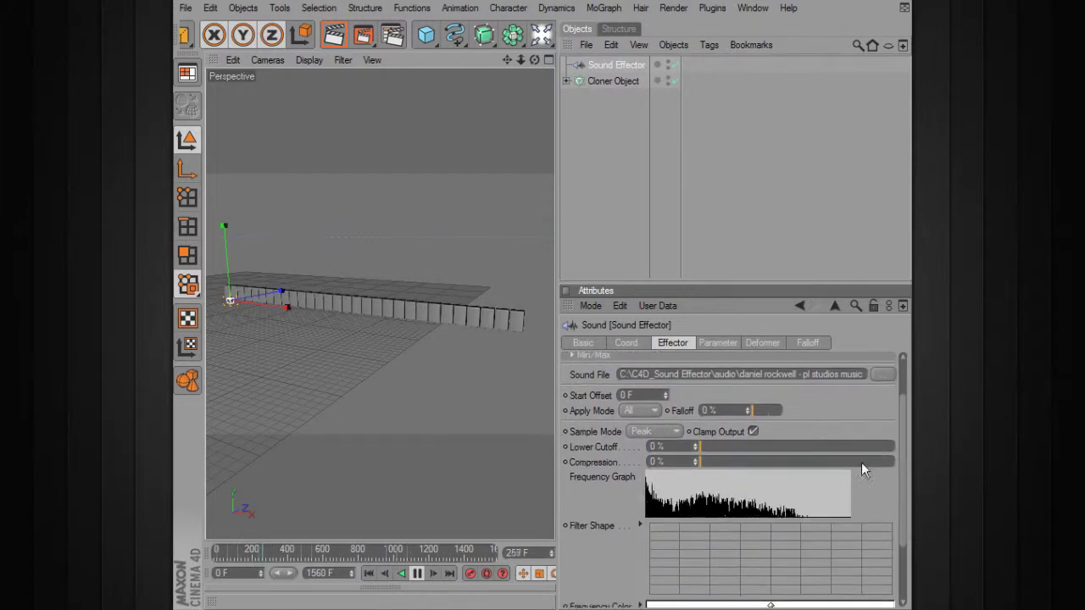
left_click(417, 572)
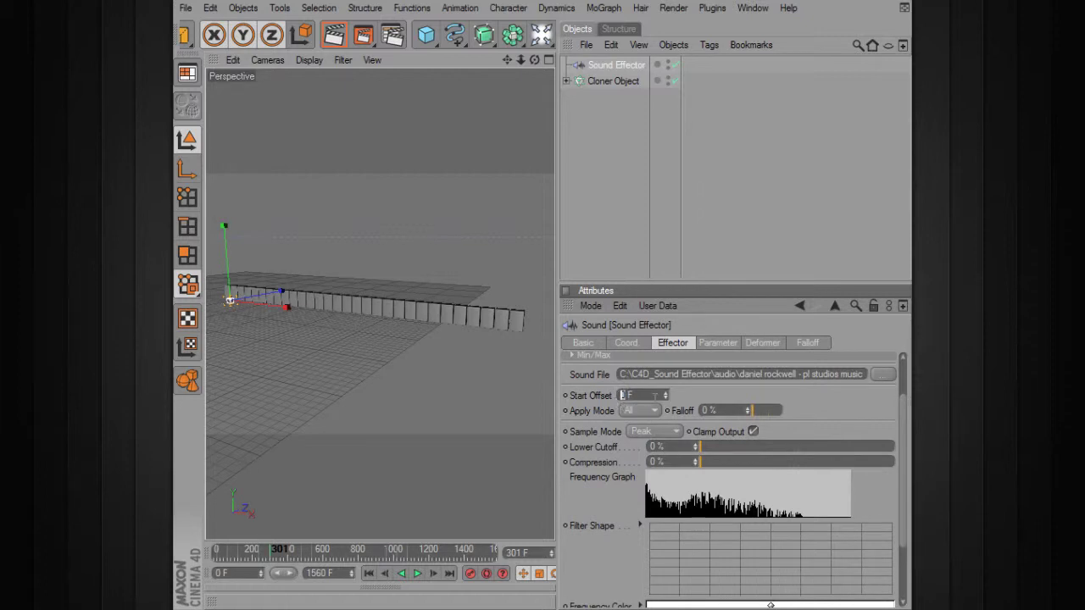
- Try a Sound Effector start offset of 60 F in playback from the first frame, and restore the offset to 0 F
key("Return")
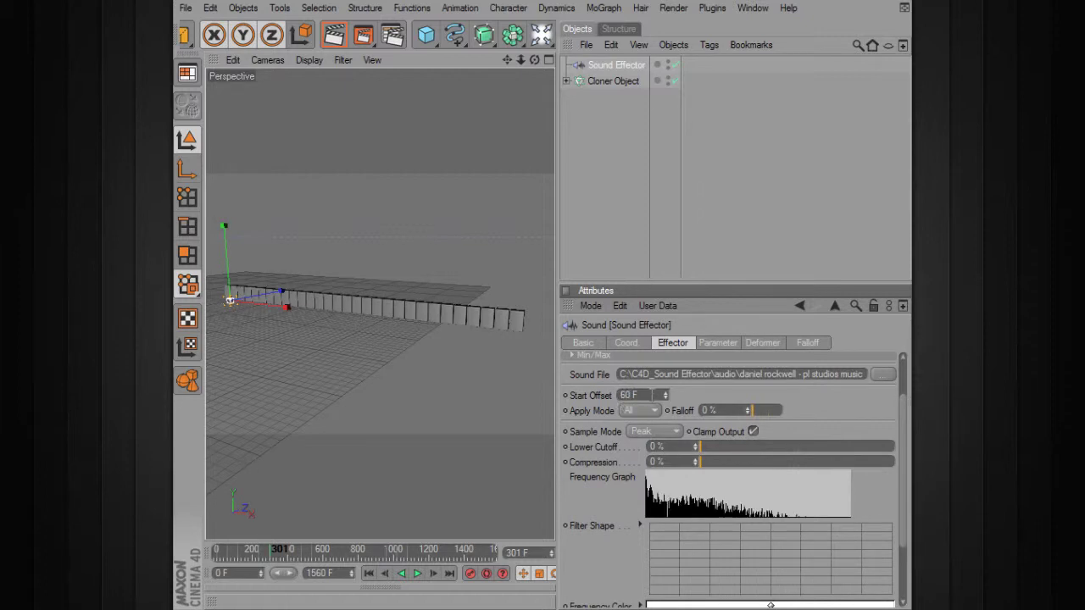
left_click(369, 573)
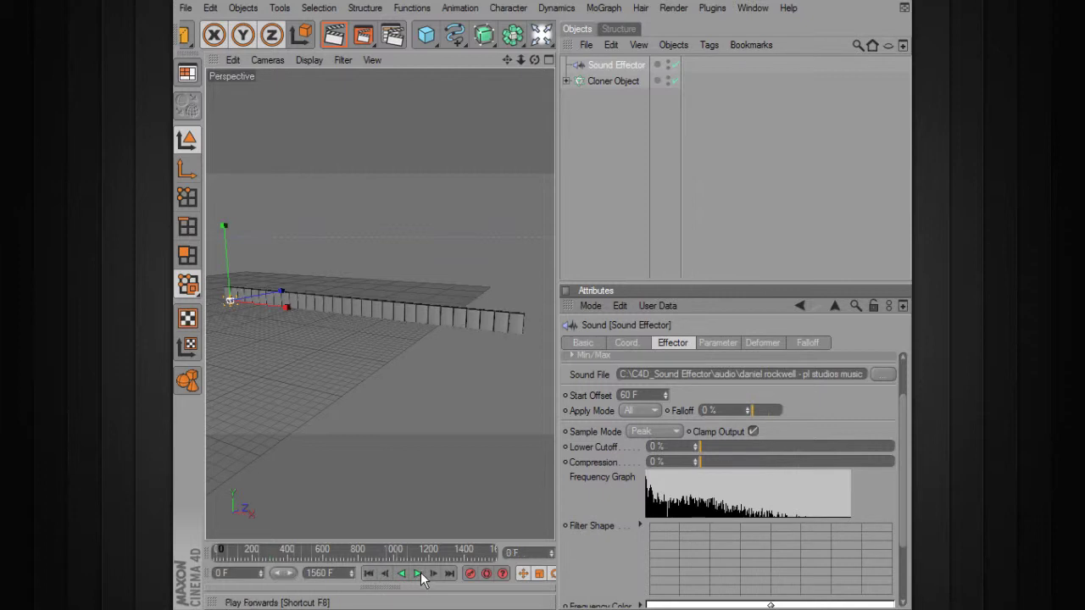
left_click(418, 571)
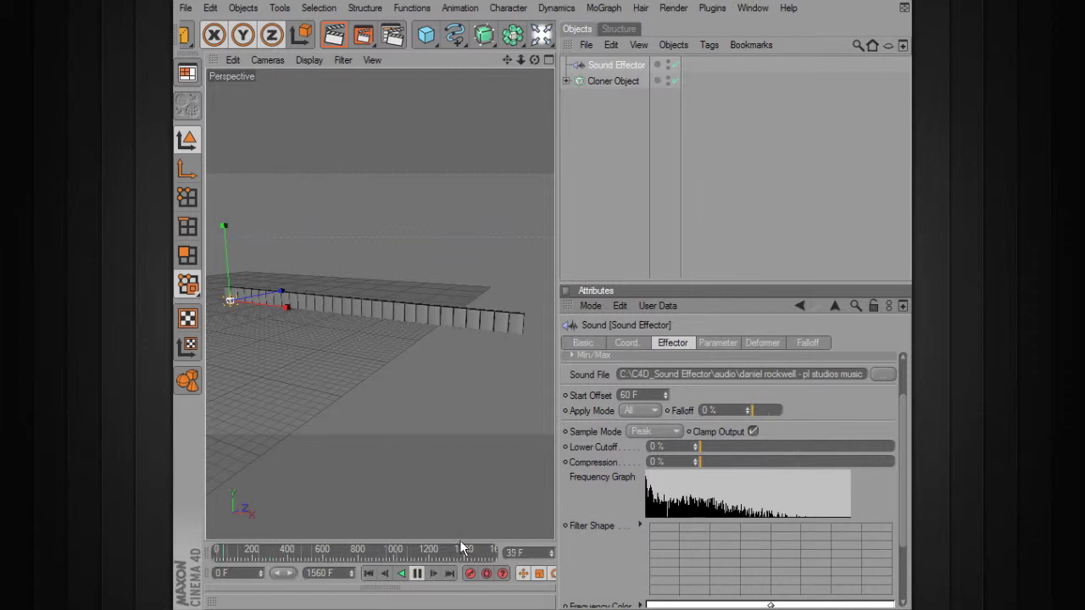
left_click(417, 573)
type("0")
key("Return")
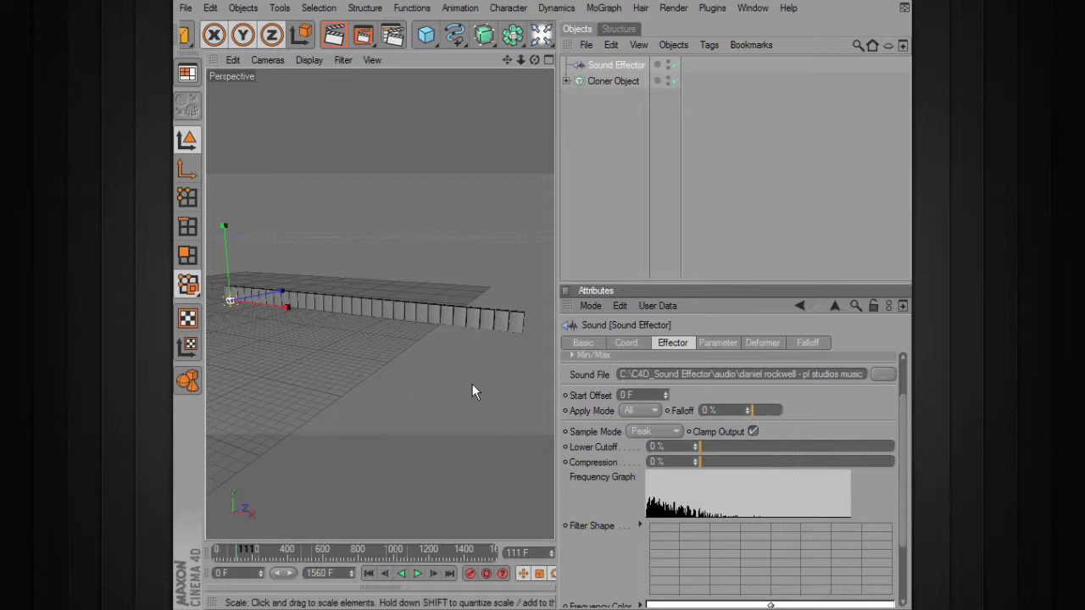
- Play the animation and inspect the movement of the box row from a lower viewing angle
left_click(417, 574)
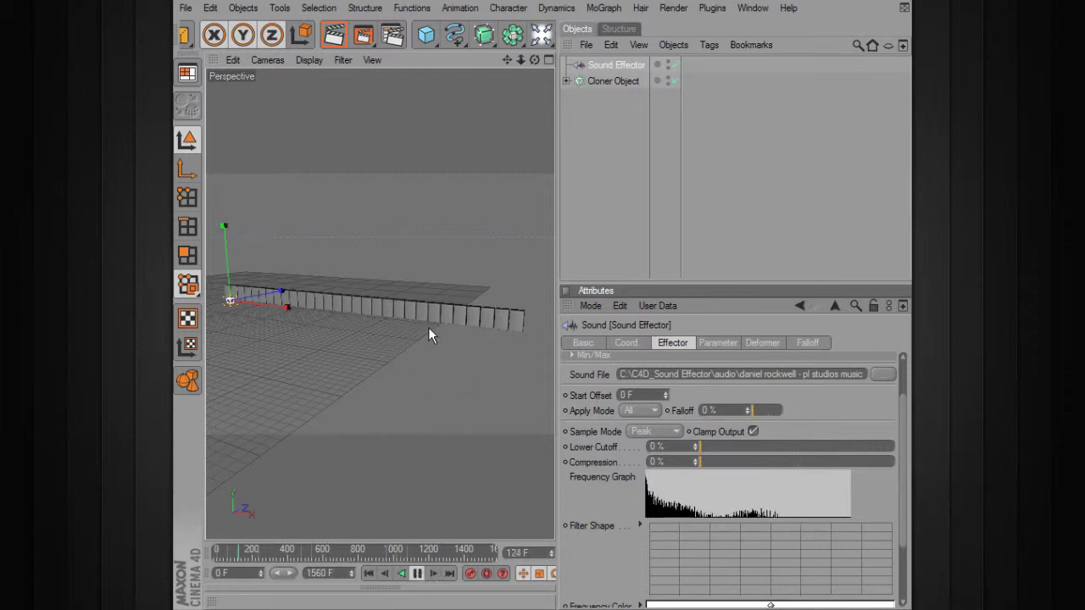
left_click_drag(430, 320, 367, 300, "alt")
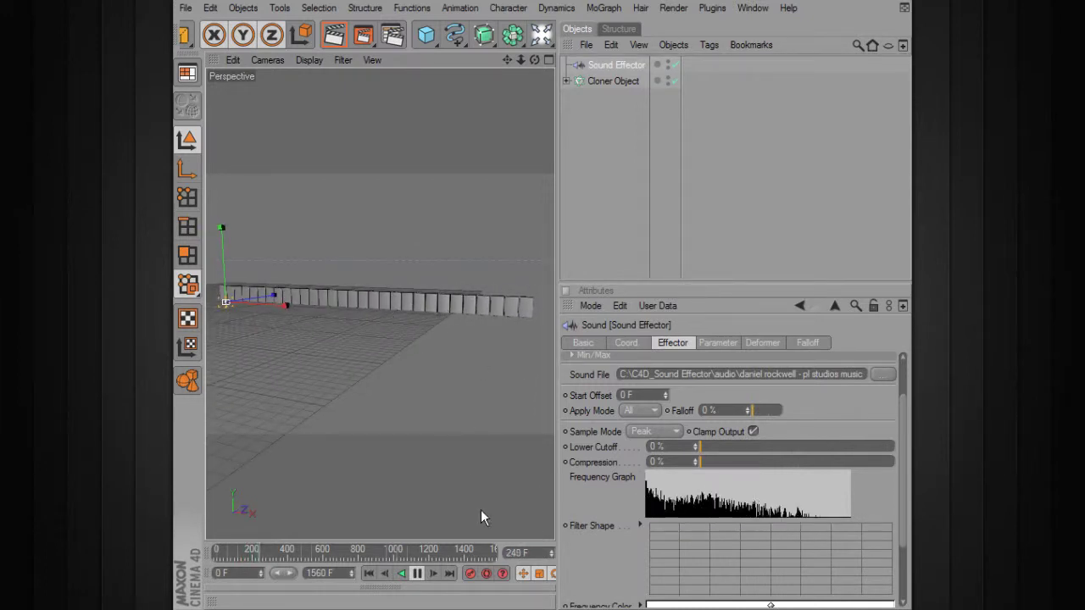
left_click(417, 574)
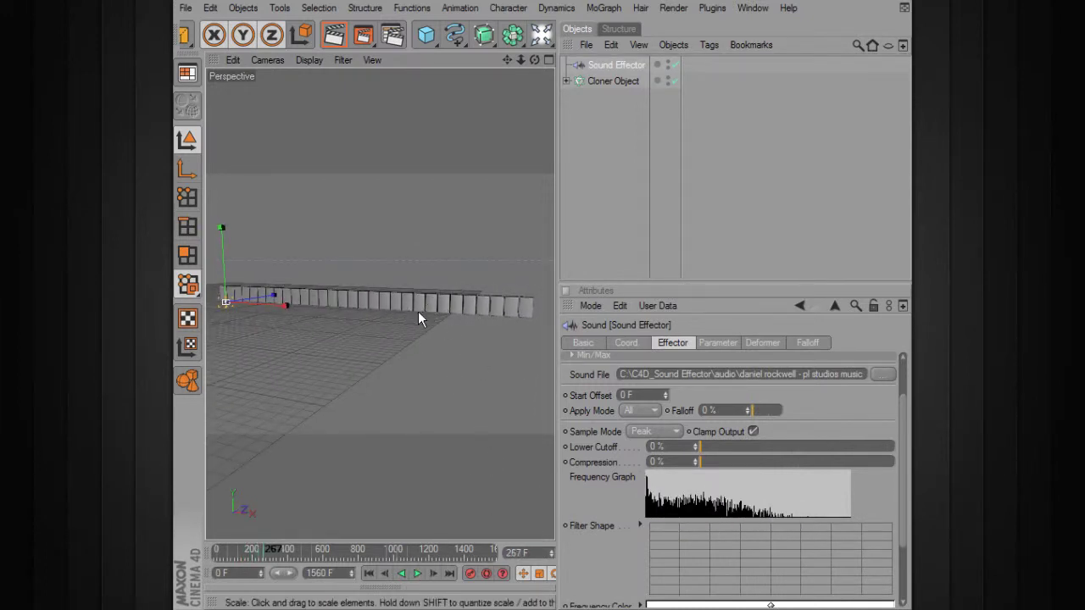
left_click_drag(442, 373, 432, 381, "alt")
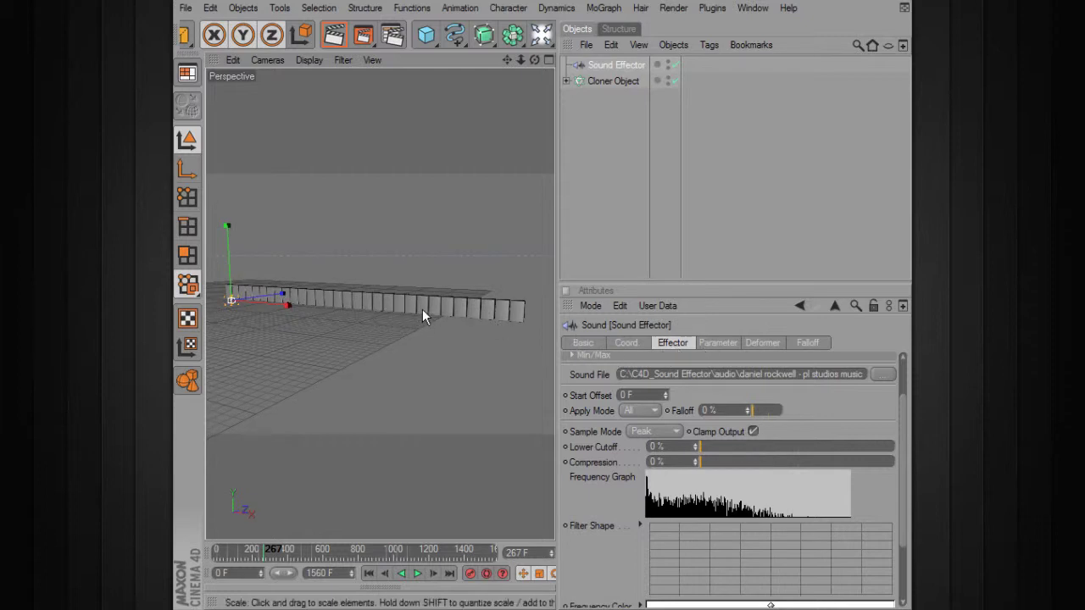
- Switch the Sound Effector from position to scale with a Y scale of 2, and play the animation from the first frame
left_click(717, 343)
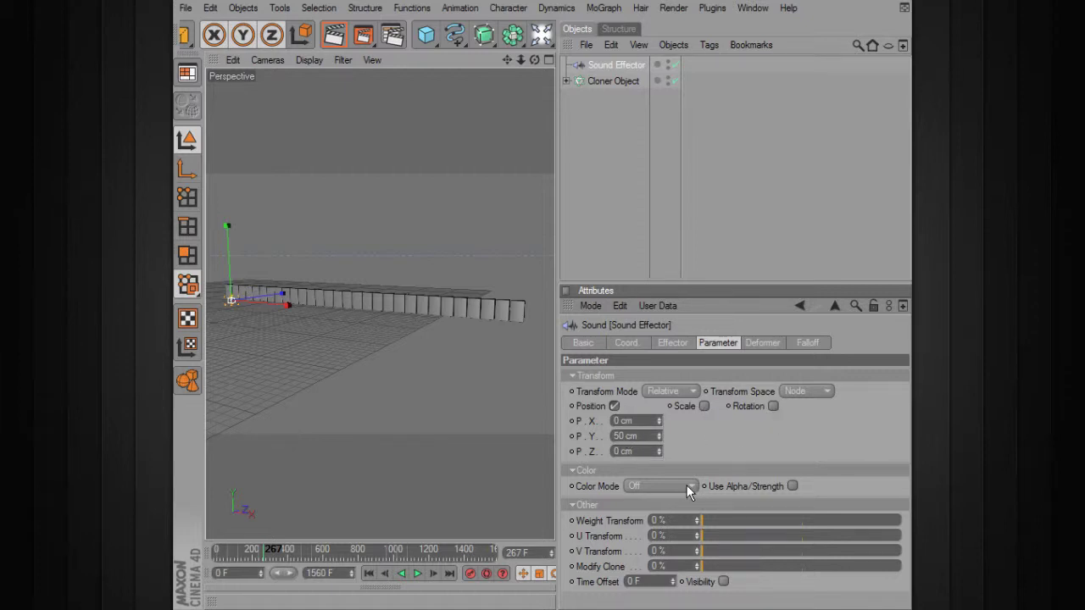
left_click(613, 406)
left_click(673, 406)
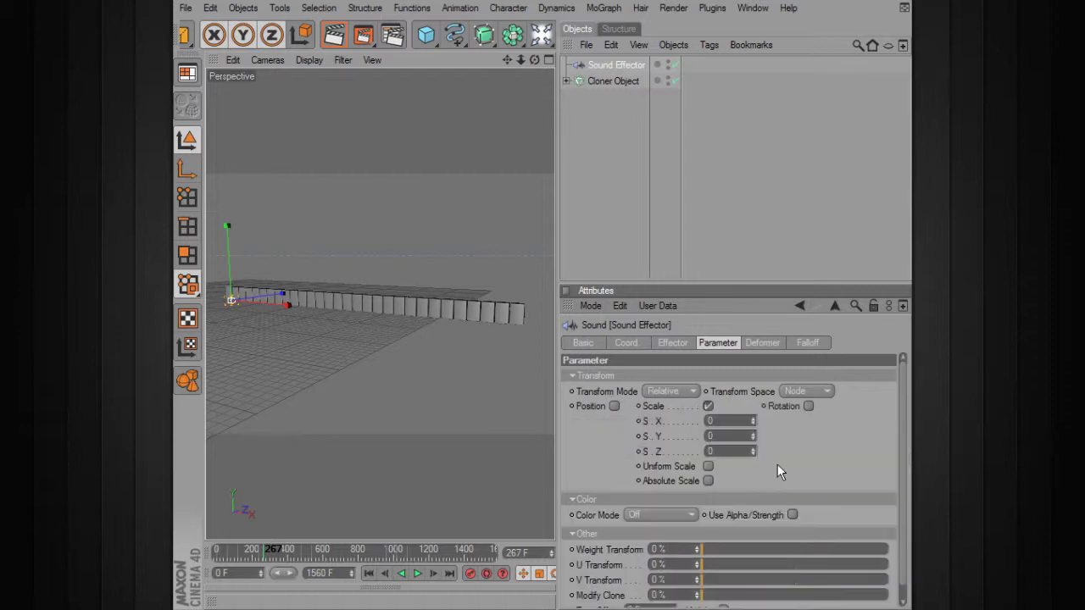
left_click_drag(752, 436, 753, 394)
type("2")
key("Return")
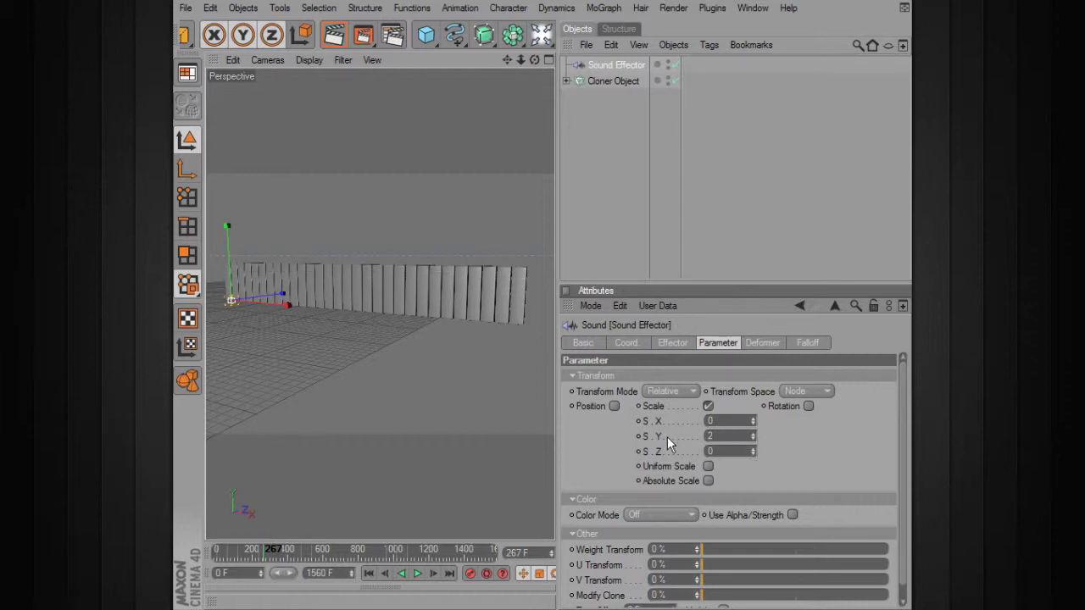
left_click(369, 574)
left_click(417, 574)
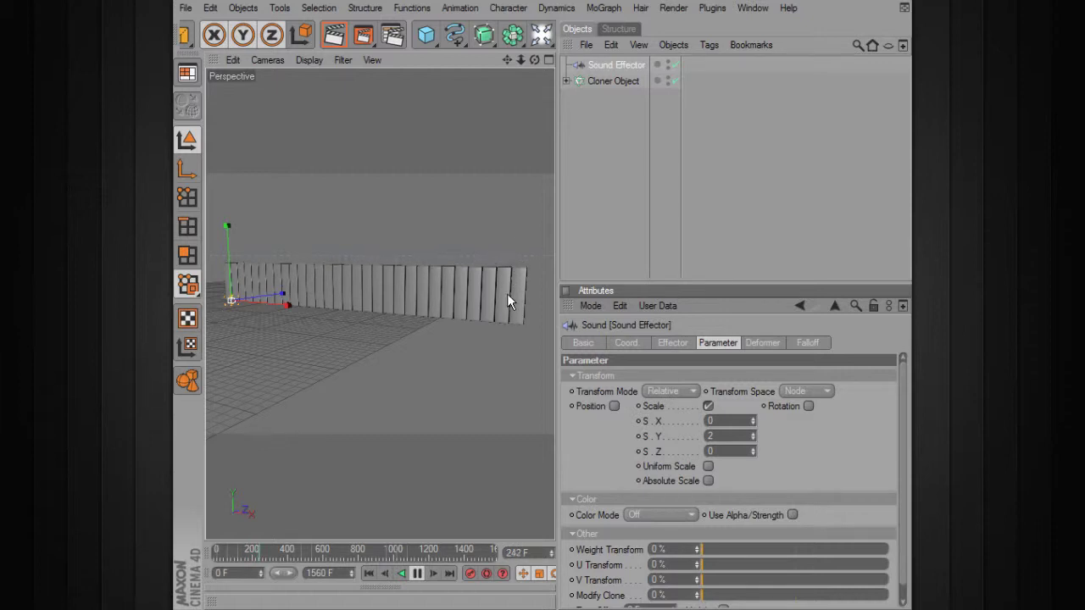
- Try Sound Effector falloff values of 58 % and 17 % during playback, and set the falloff to 6 %
left_click(678, 341)
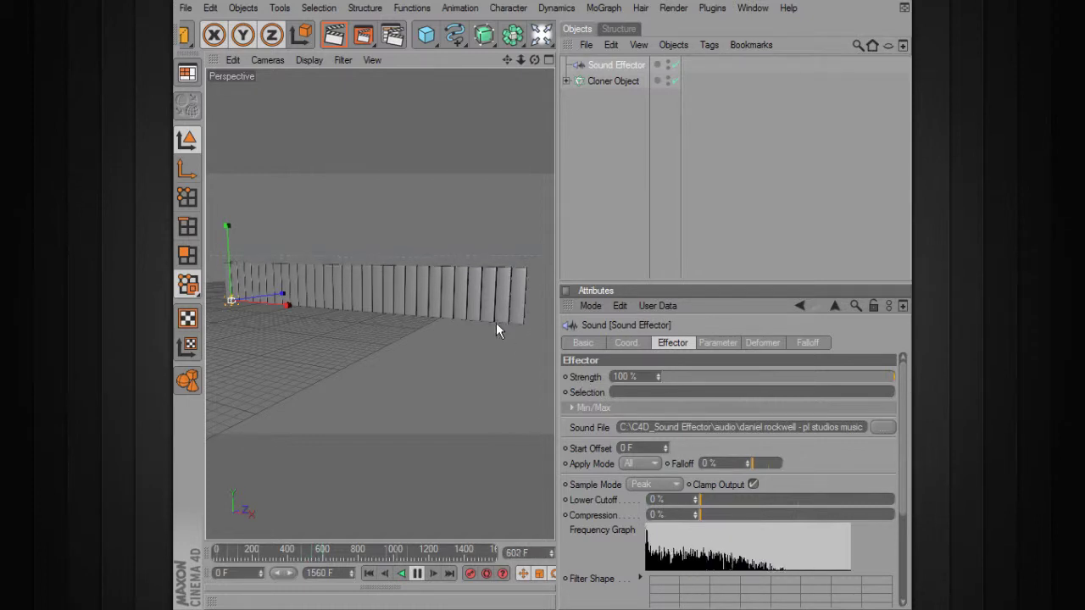
left_click(766, 463)
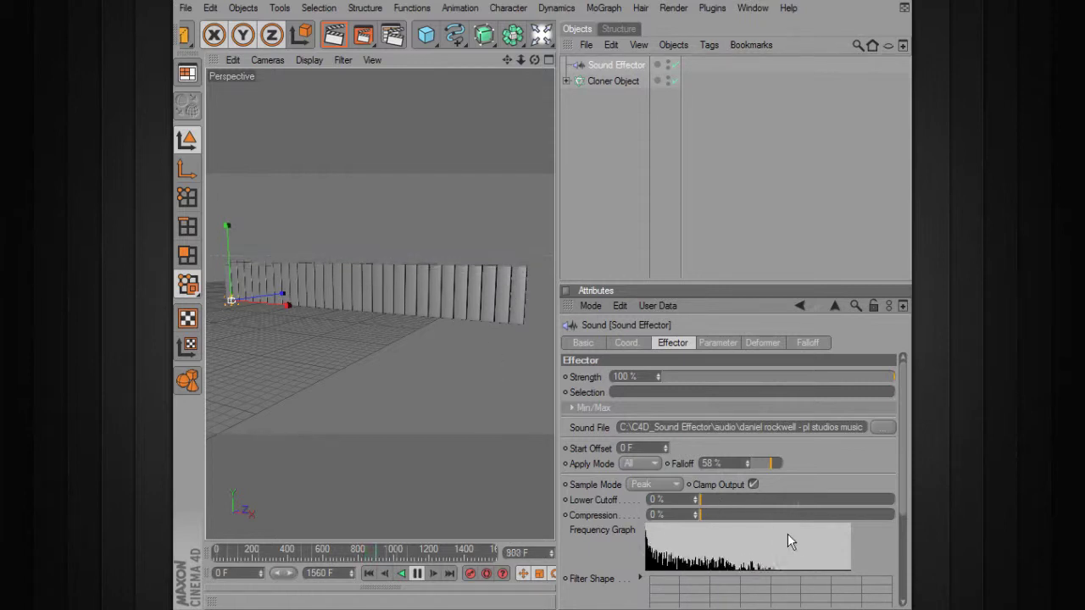
left_click(747, 482)
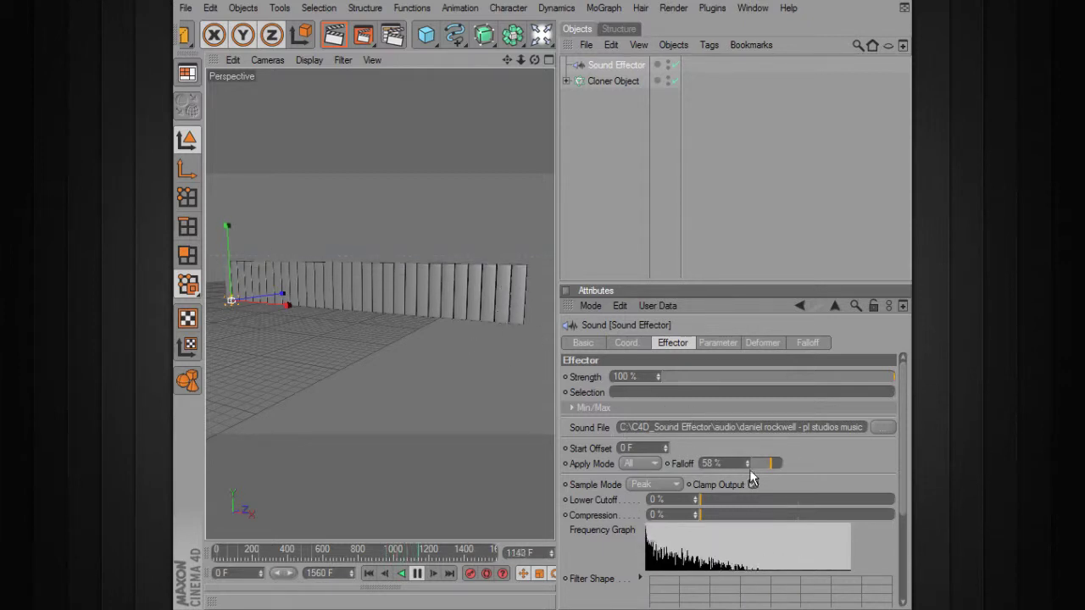
mouse_move(768, 471)
left_mouse_down()
mouse_move(756, 468)
mouse_move(773, 465)
left_mouse_up()
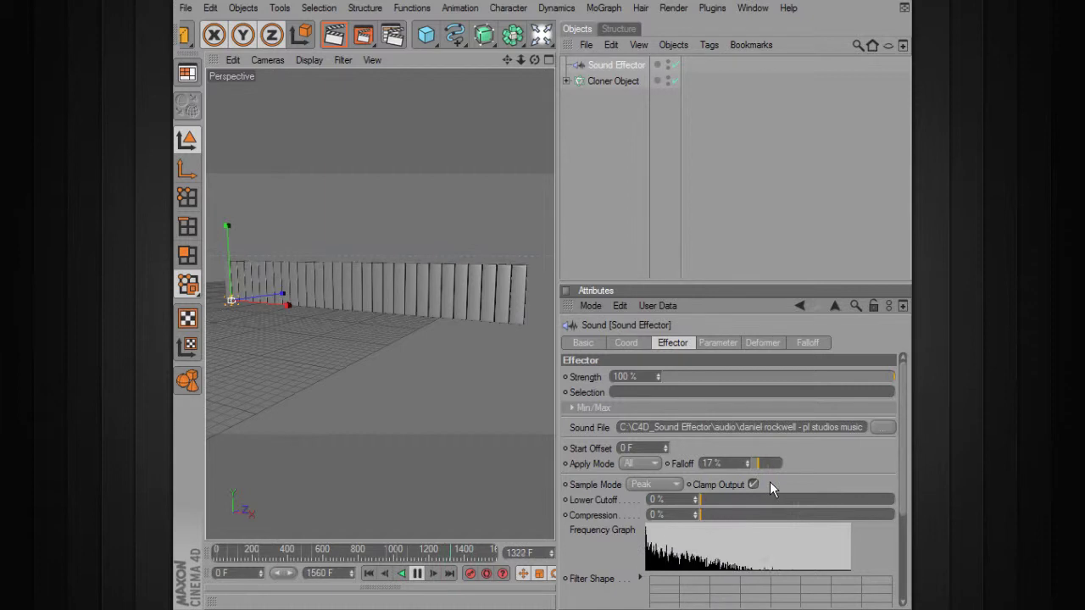
left_click_drag(760, 465, 753, 466)
- Set the Sound Effector's apply mode to Step and watch the box row in playback from a flatter, more frontal angle
left_click(635, 464)
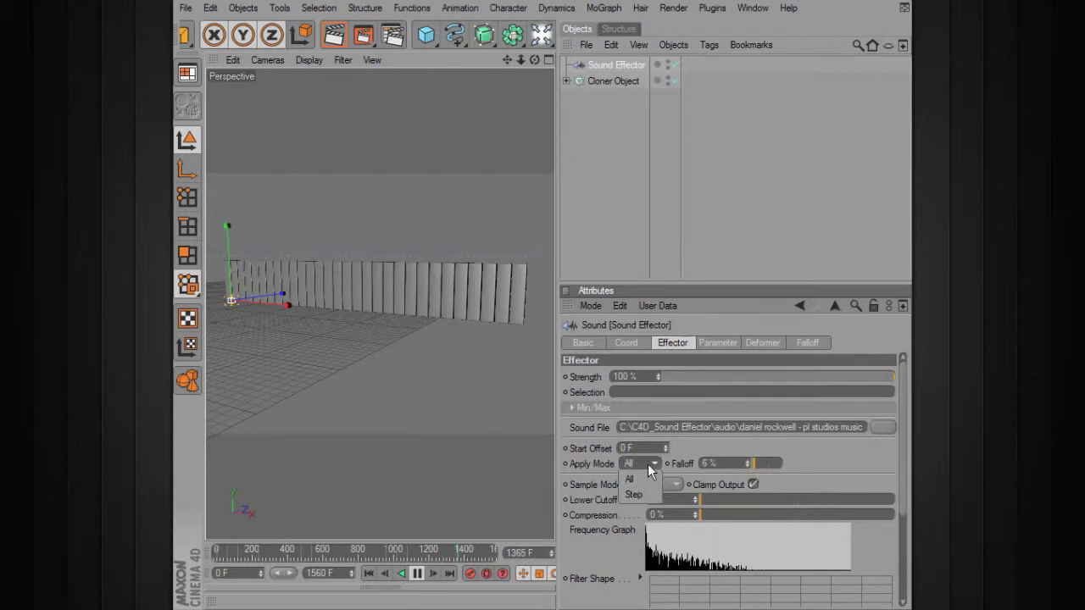
left_click(637, 495)
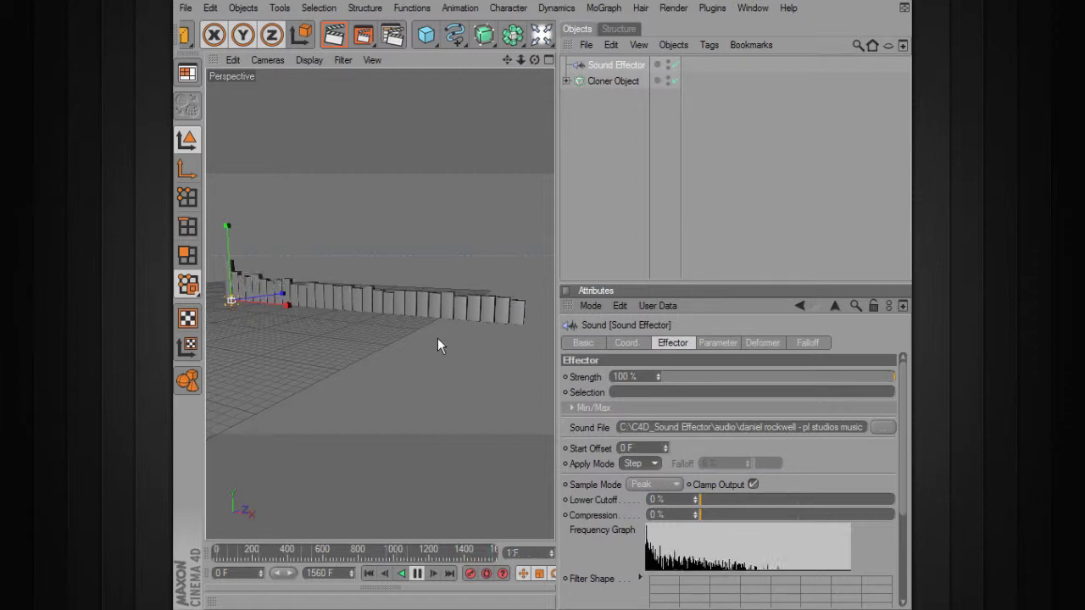
left_click_drag(389, 342, 387, 342, "alt")
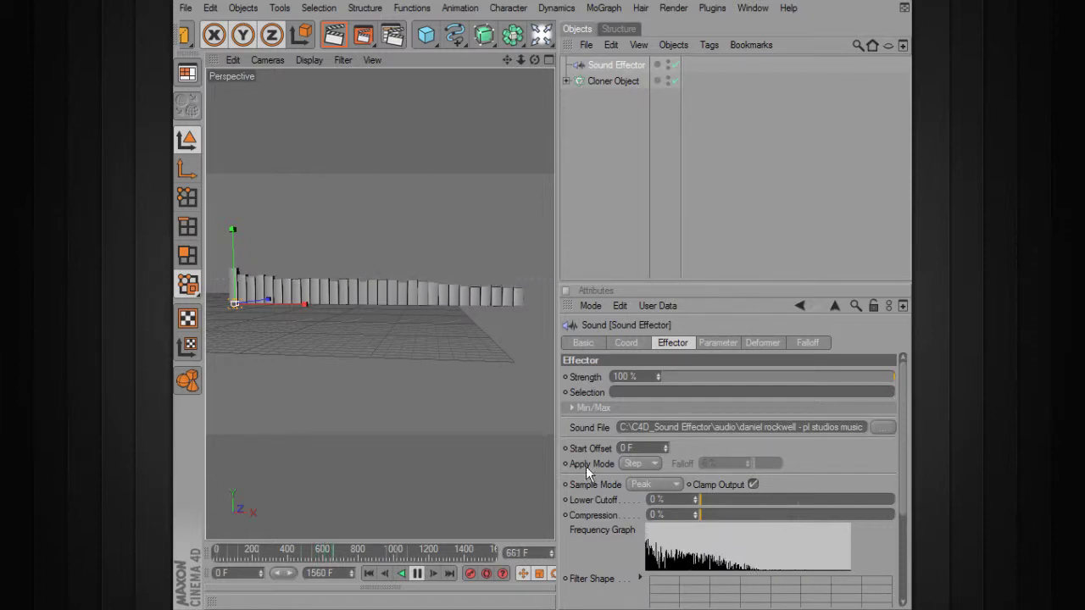
- Compare the Average and Switch sample modes during playback, and restore the sample mode to Peak
left_click(657, 483)
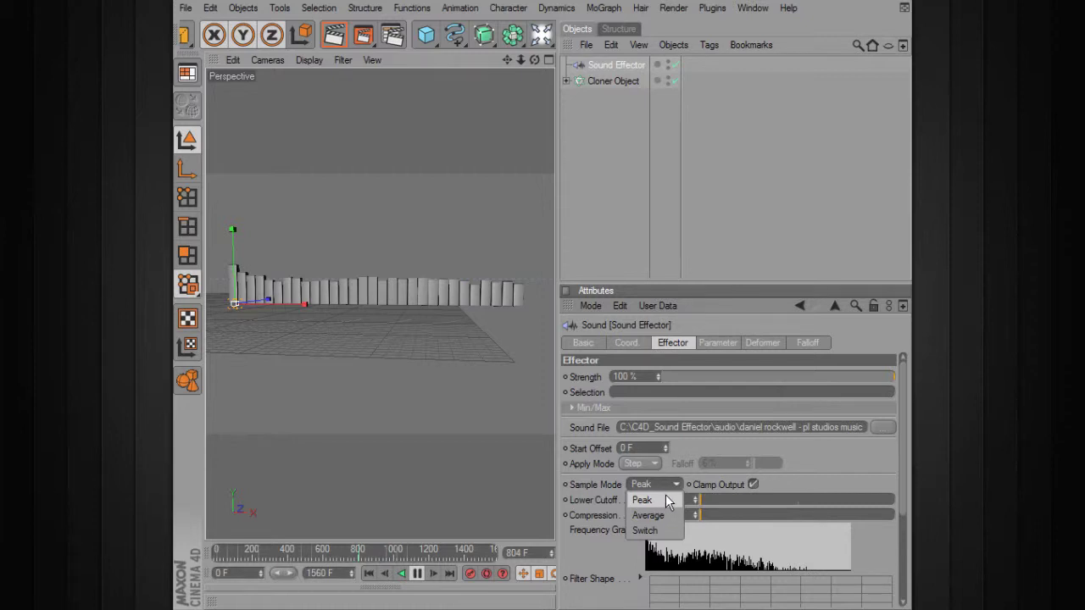
left_click(664, 501)
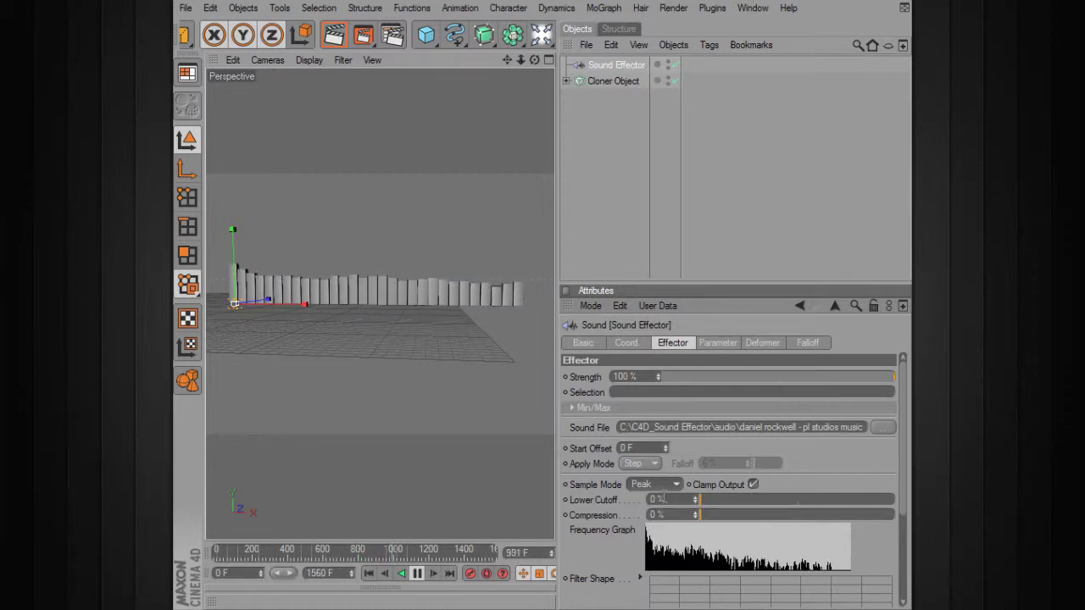
left_click(674, 483)
left_click(657, 514)
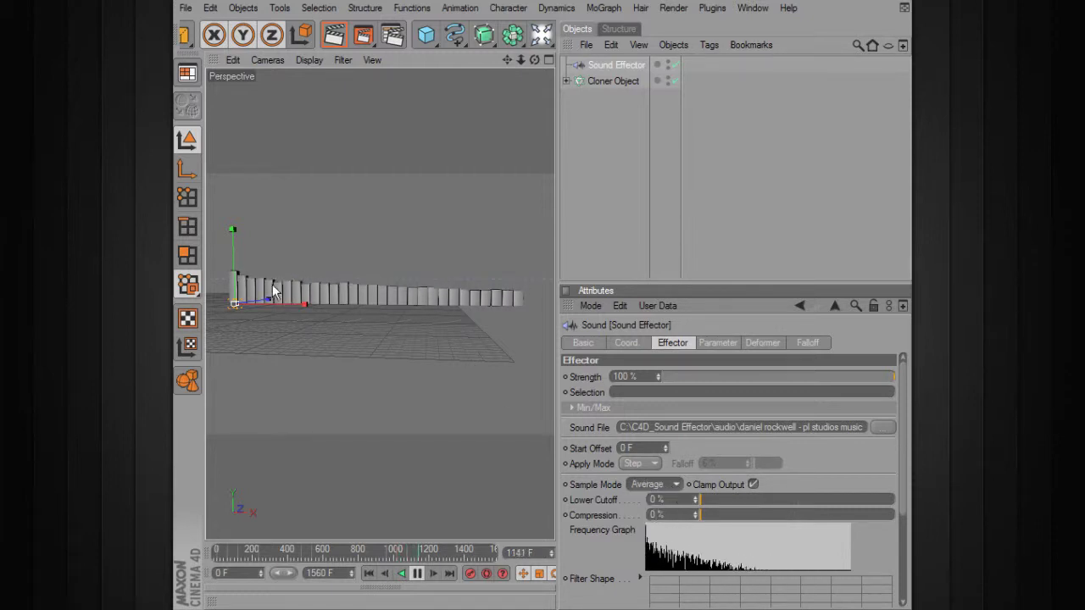
left_click(649, 485)
left_click(651, 530)
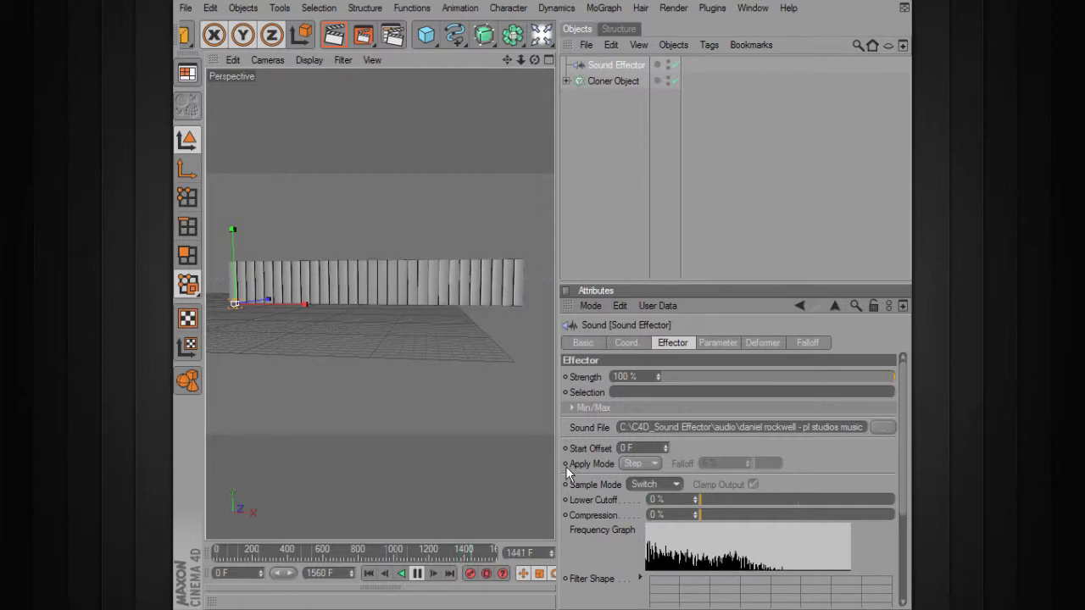
left_click(649, 484)
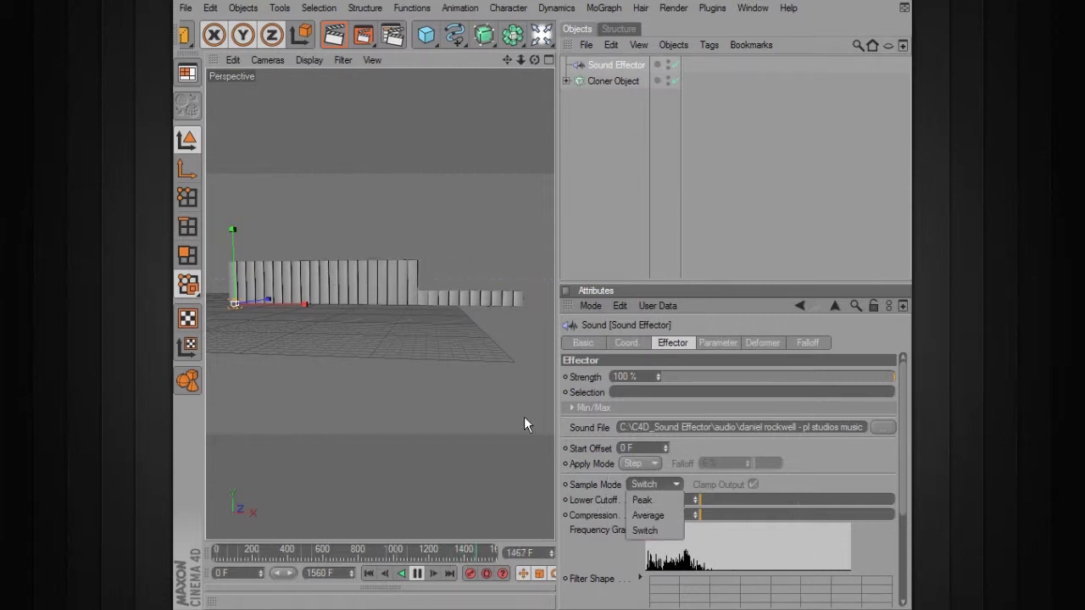
left_click(392, 272)
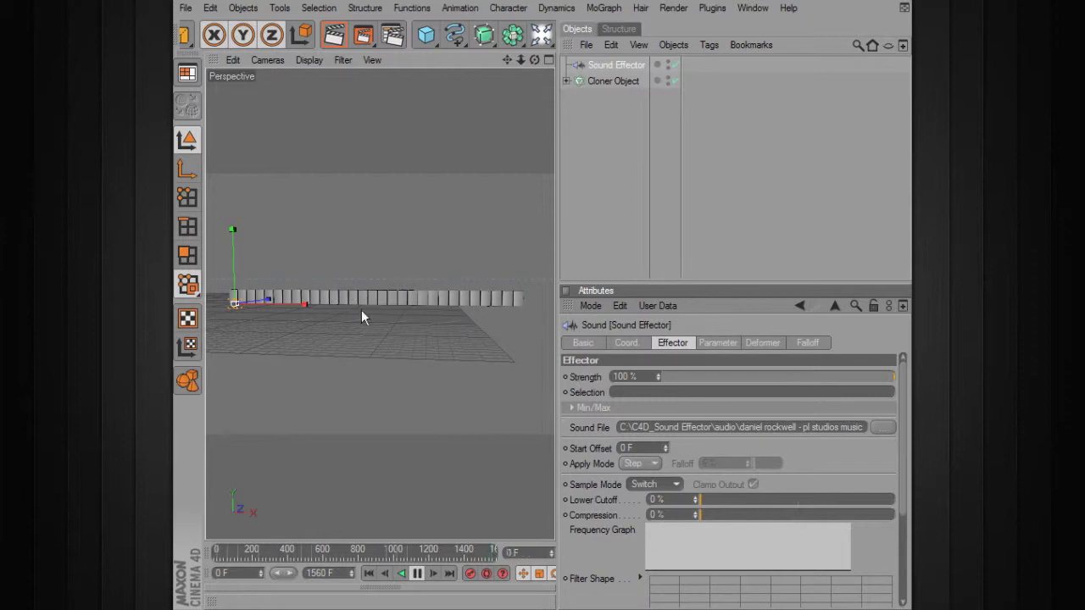
left_click(665, 484)
left_click(662, 499)
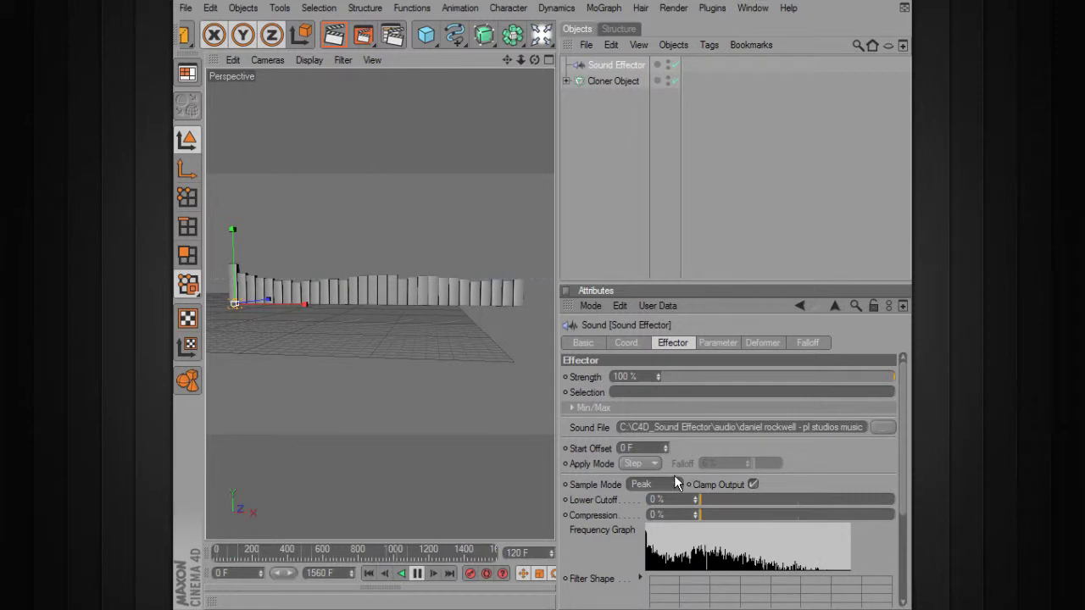
- Try lower cutoff values of 48 % and 6 % and a compression of 40 %, and restore both to 0 %
scroll(898, 484, "down", 3)
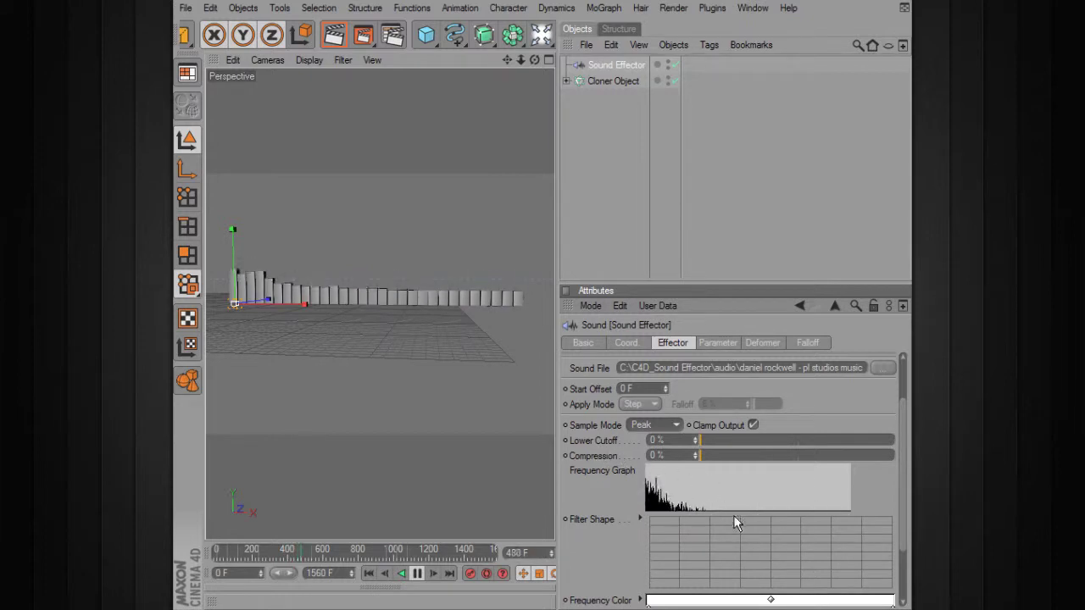
left_click_drag(705, 439, 791, 437)
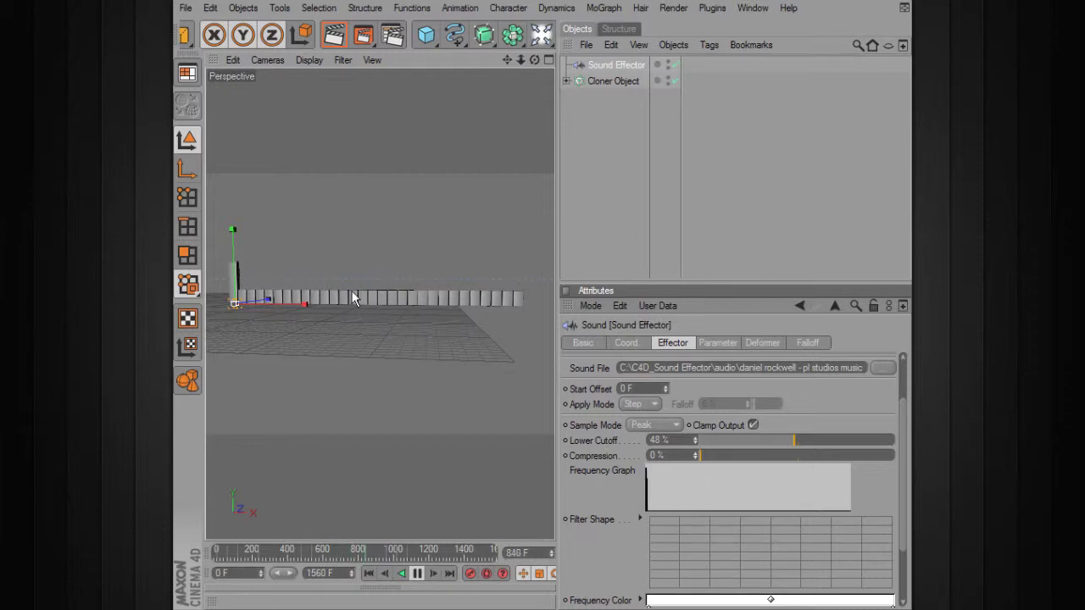
left_click_drag(812, 444, 711, 439)
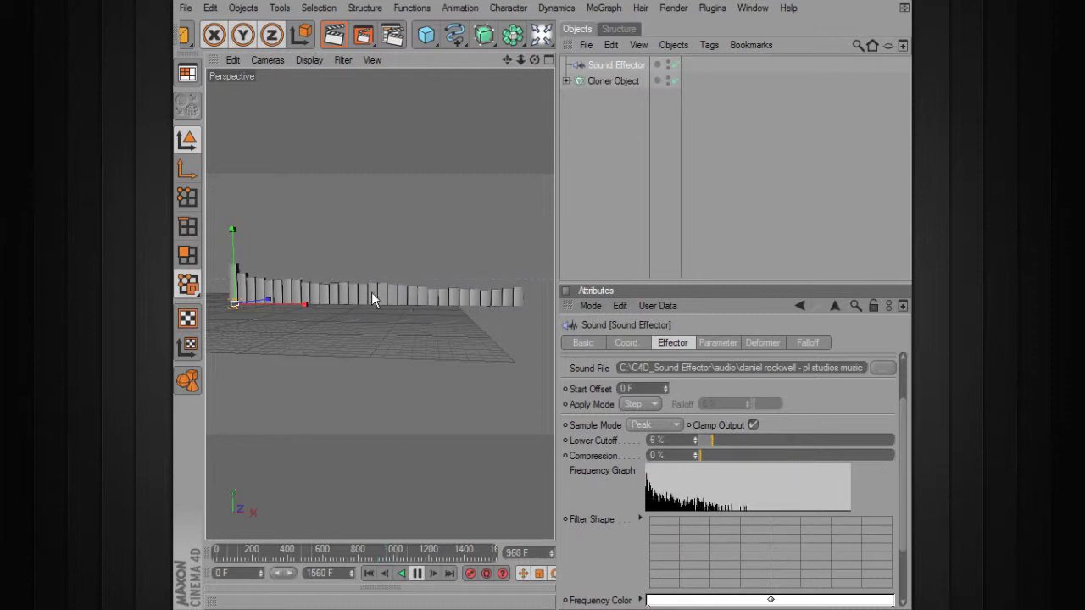
mouse_move(713, 439)
left_mouse_down()
mouse_move(698, 439)
mouse_move(712, 453)
mouse_move(781, 461)
left_mouse_up()
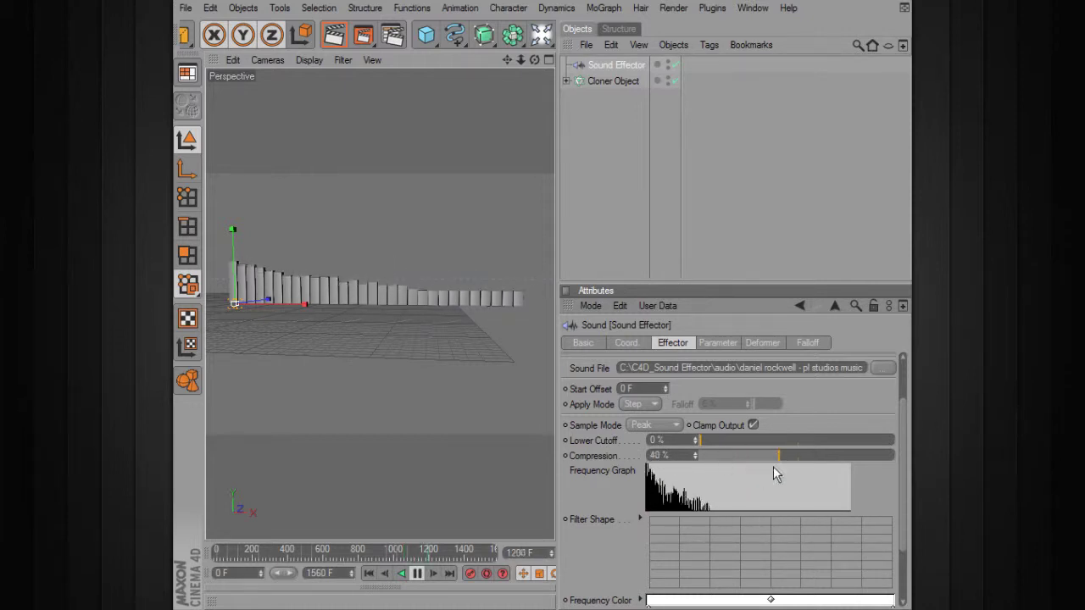
mouse_move(786, 455)
left_mouse_down()
mouse_move(819, 453)
mouse_move(697, 453)
left_mouse_up()
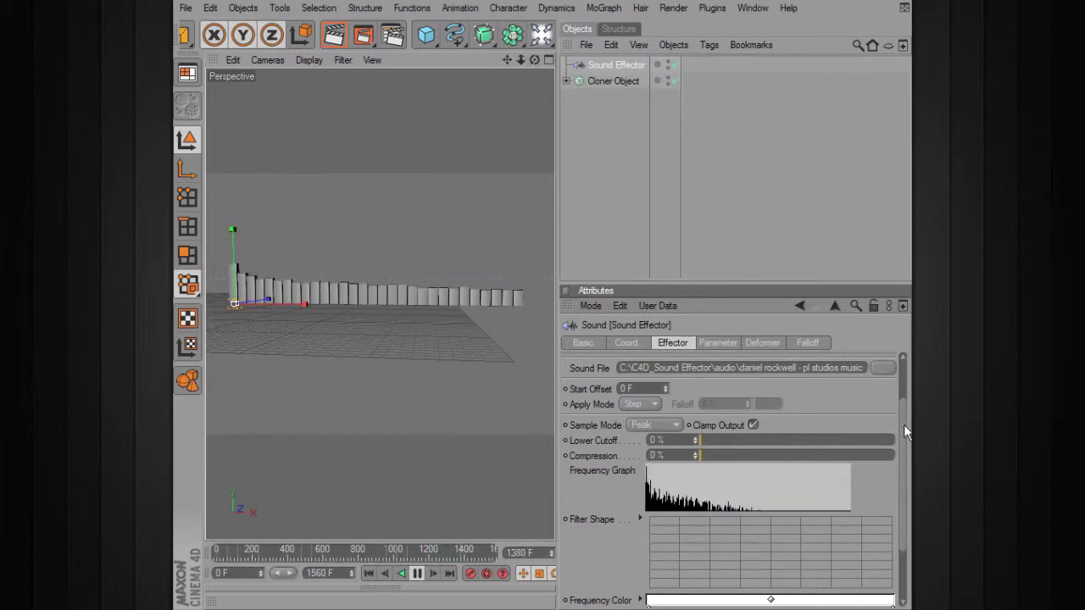
- Draw a filter shape that rises in a straight line from the minimum at low frequencies to the maximum at high frequencies
left_click_drag(903, 425, 898, 476)
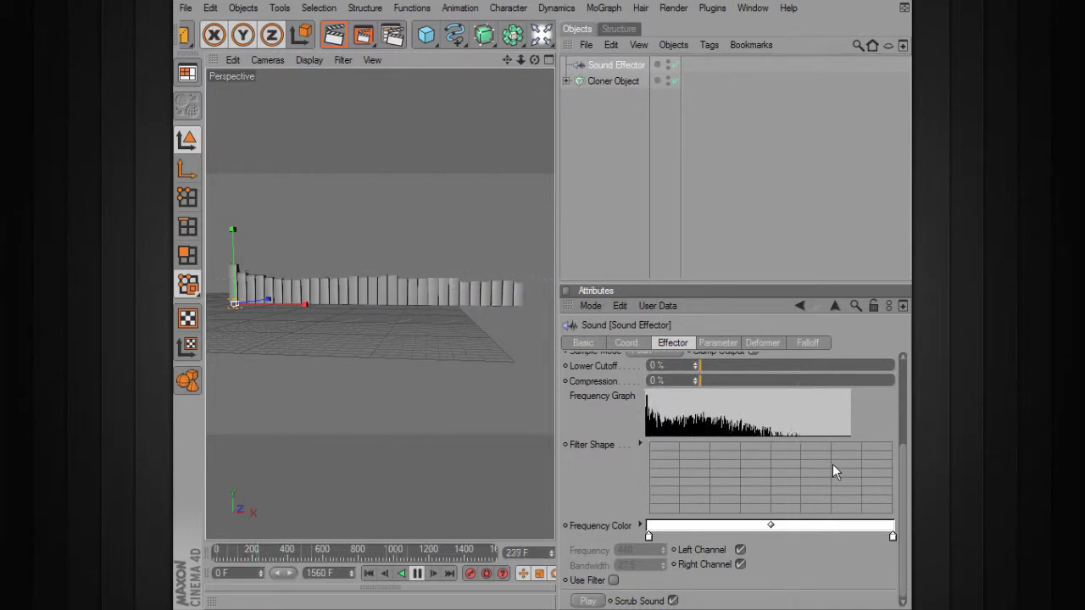
left_click(657, 468)
left_click_drag(657, 468, 650, 511)
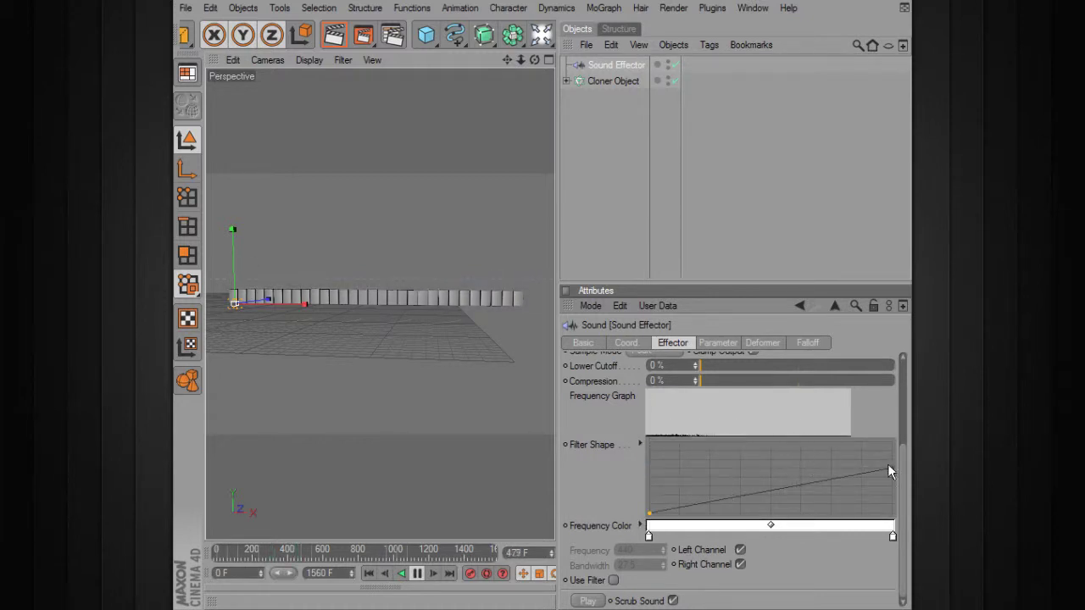
left_click_drag(894, 466, 891, 444)
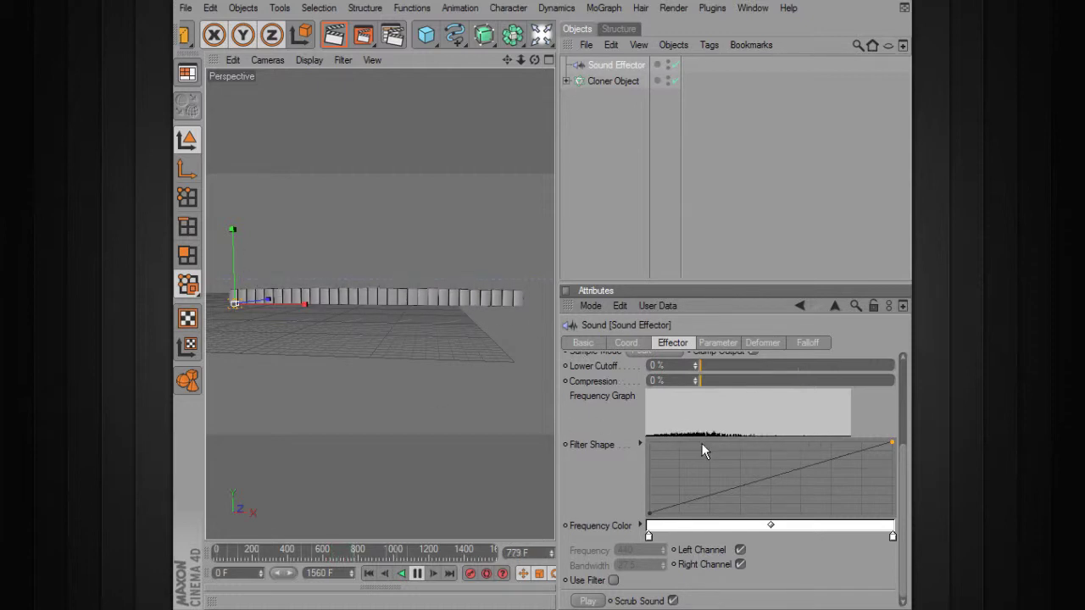
- Reverse the filter shape so it falls from low to high frequencies, and add a low middle point to curve it downward
left_click_drag(649, 515, 644, 437)
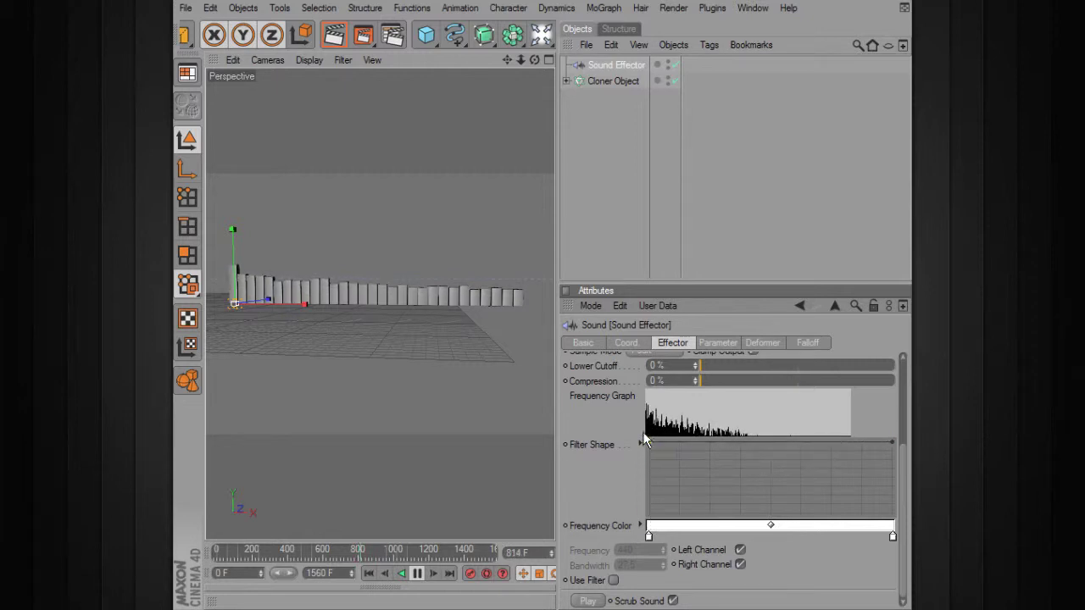
left_click_drag(892, 442, 892, 513)
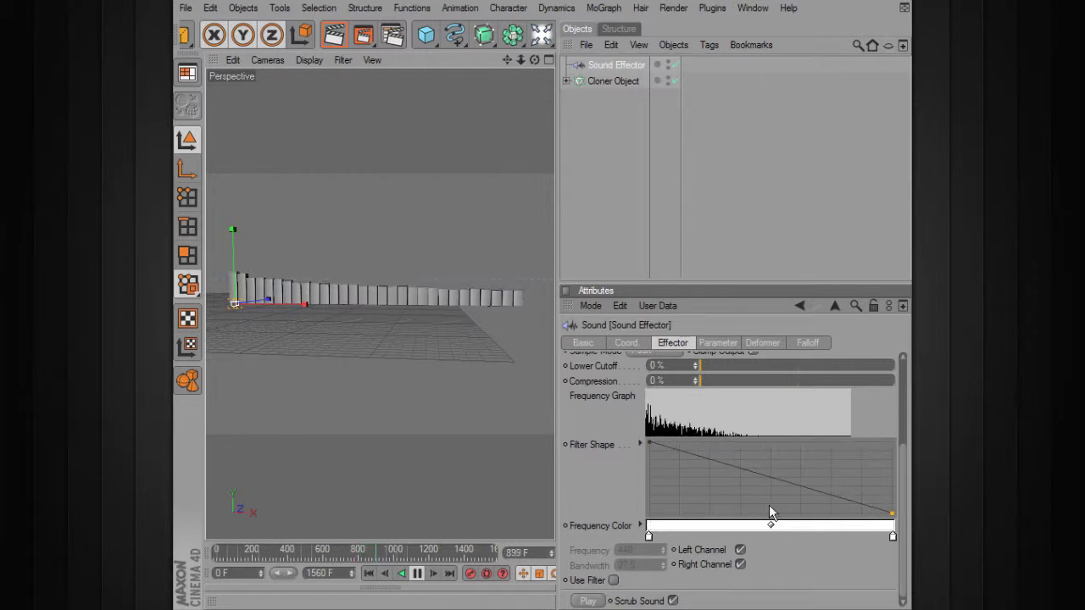
left_click_drag(774, 478, 762, 514)
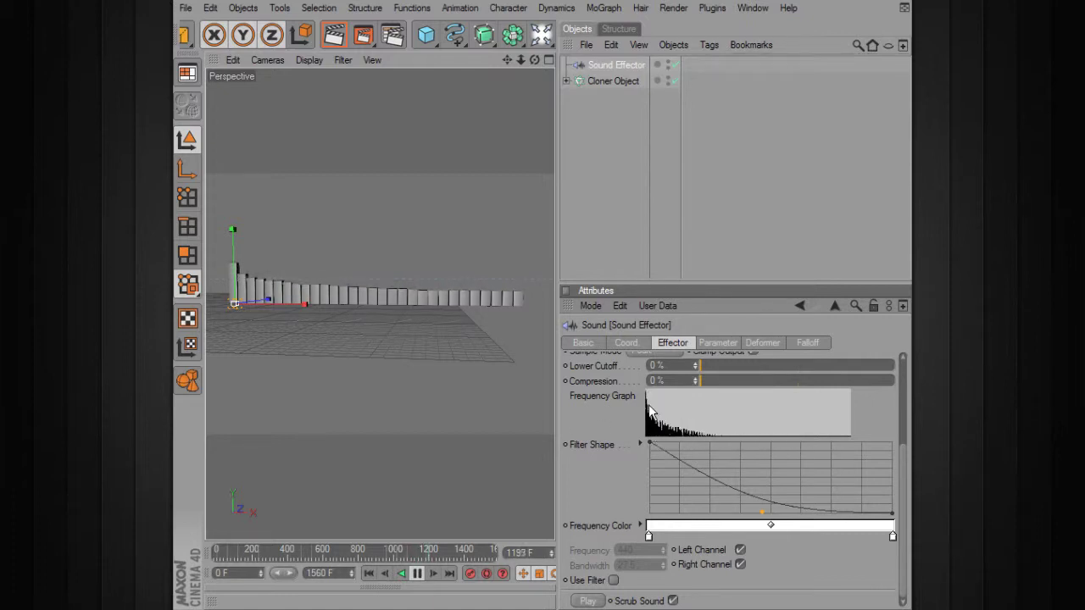
- Reshape the filter curve into an arch with both ends at the minimum, and view the playing box row from a higher angle
left_click_drag(650, 442, 683, 445)
left_click_drag(763, 513, 781, 441)
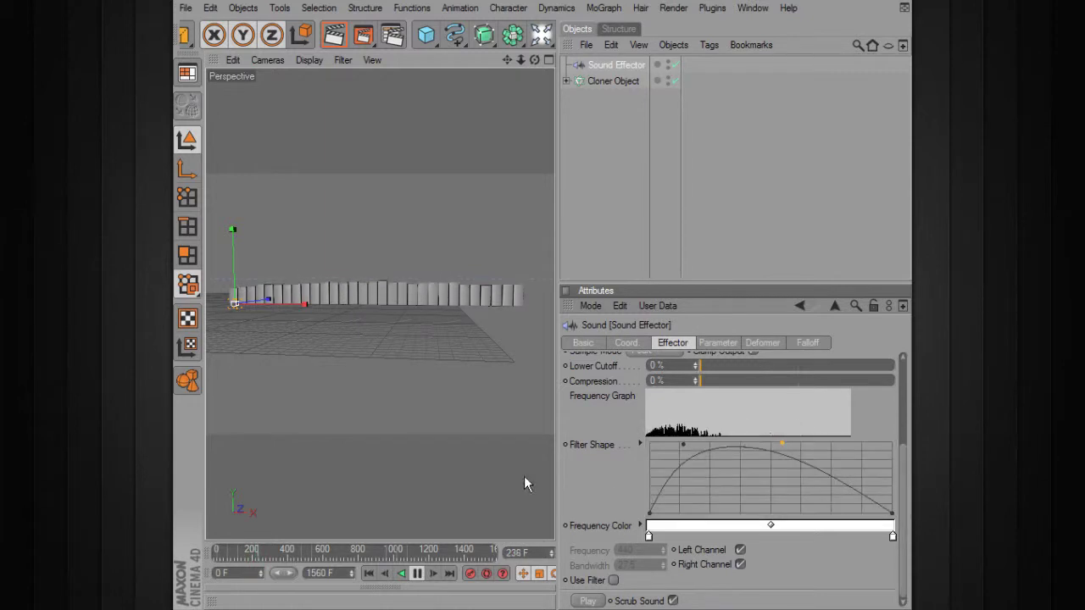
mouse_move(412, 317)
left_mouse_down("alt")
mouse_move(410, 347)
mouse_move(410, 329)
left_mouse_up("alt")
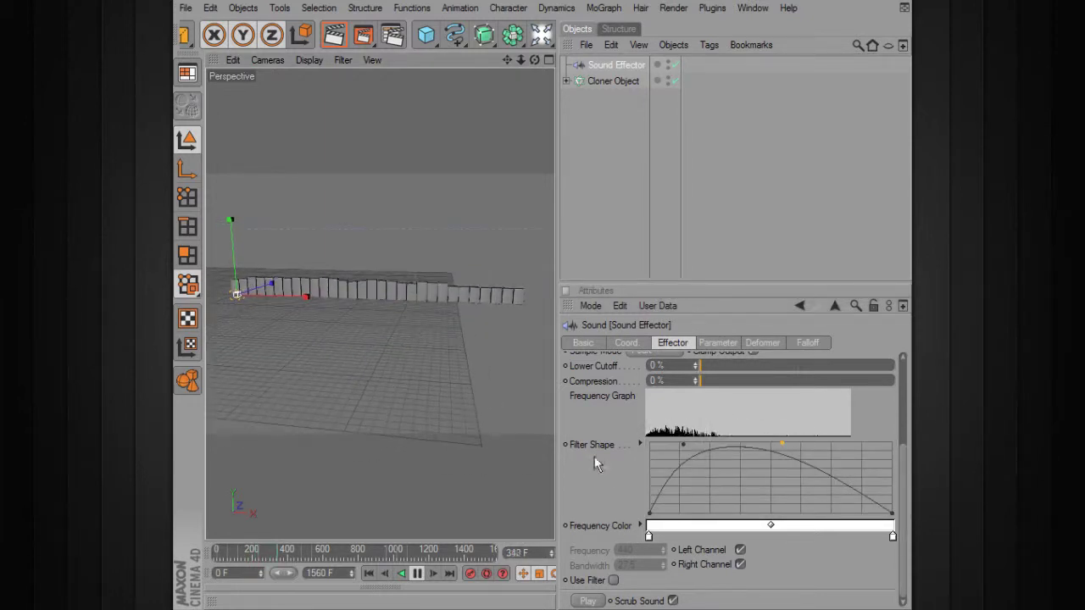
- Set the low-frequency end of the Frequency Color gradient to pure red
left_click(647, 535)
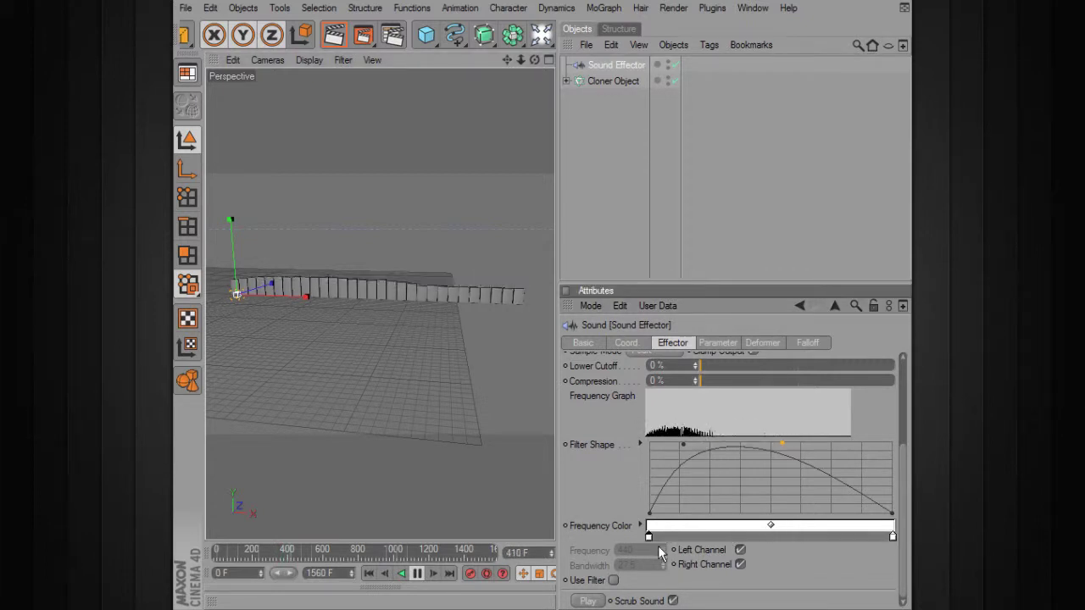
double_click(650, 537)
left_click_drag(644, 498, 679, 379)
left_click(619, 533)
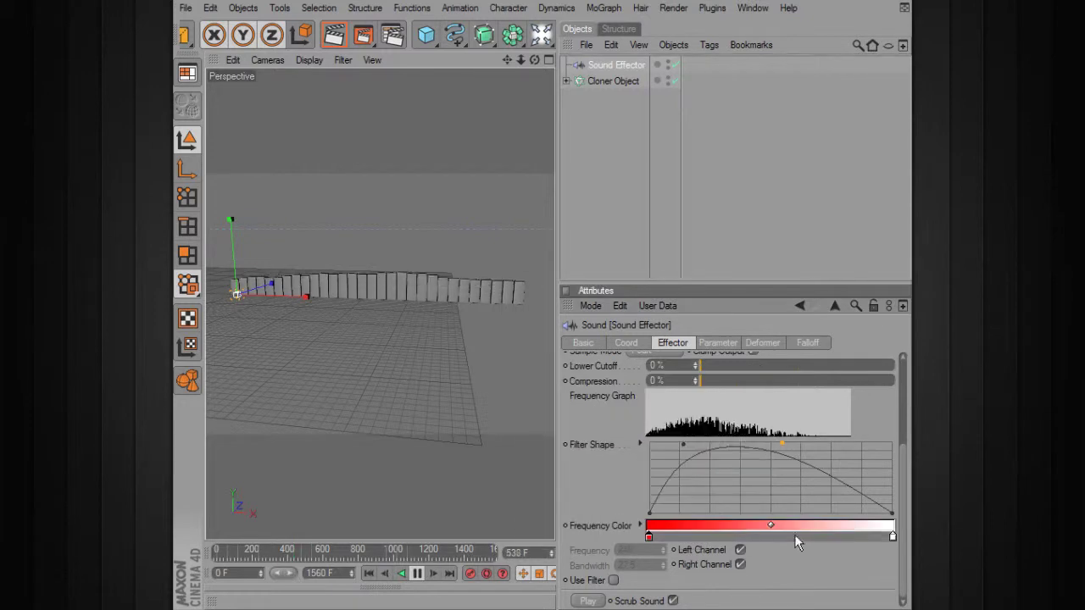
- Add a green knot with hue 128° about a third of the way along the Frequency Color gradient
left_click(728, 536)
double_click(729, 537)
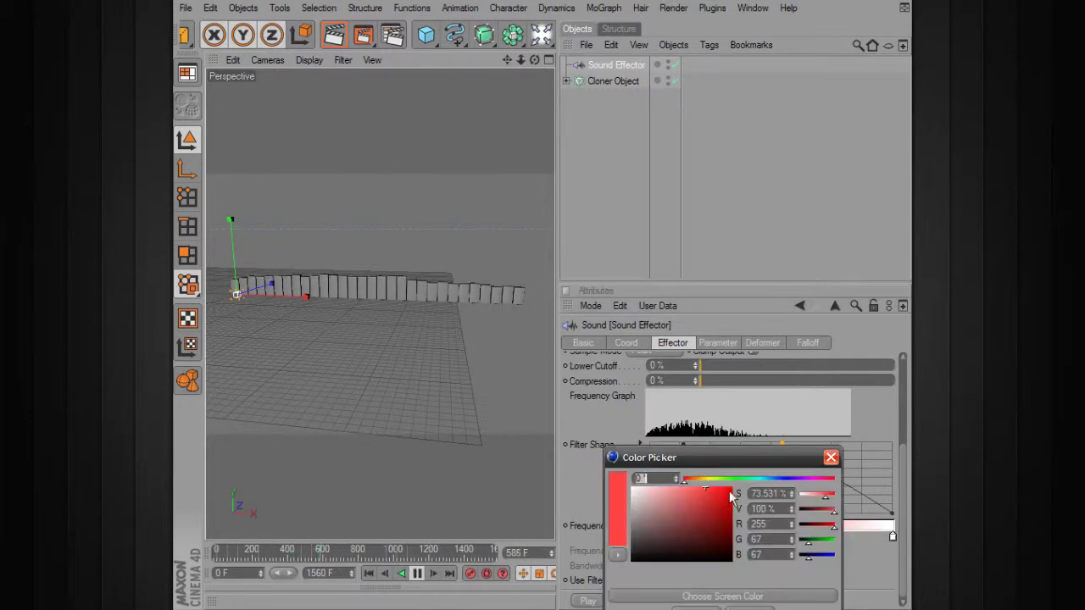
left_click(754, 479)
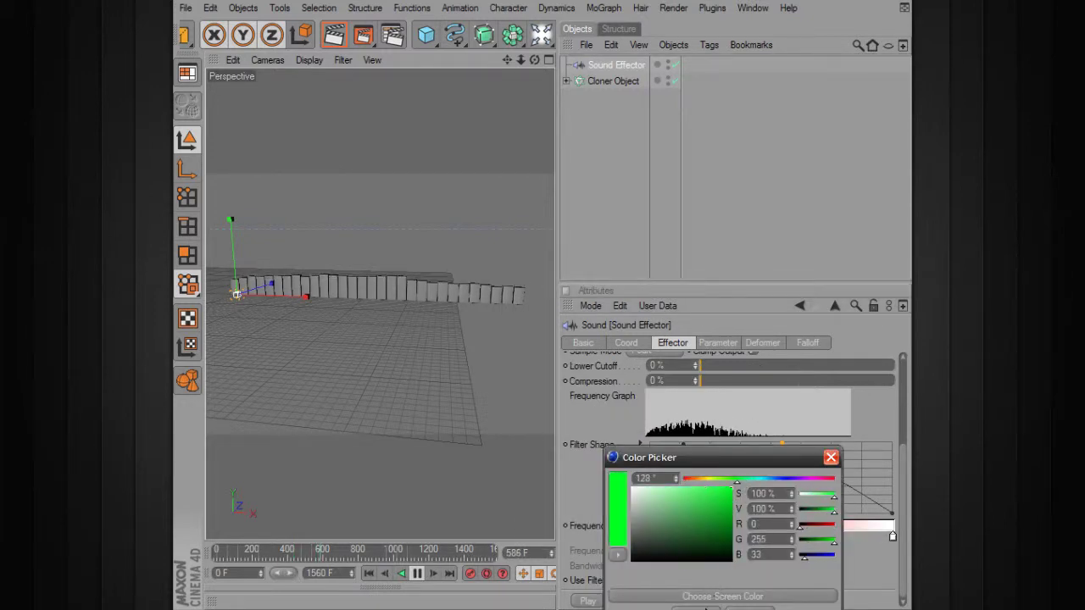
left_click(718, 604)
- Add a blue knot with hue 242° a little past the middle of the Frequency Color gradient
left_click(792, 536)
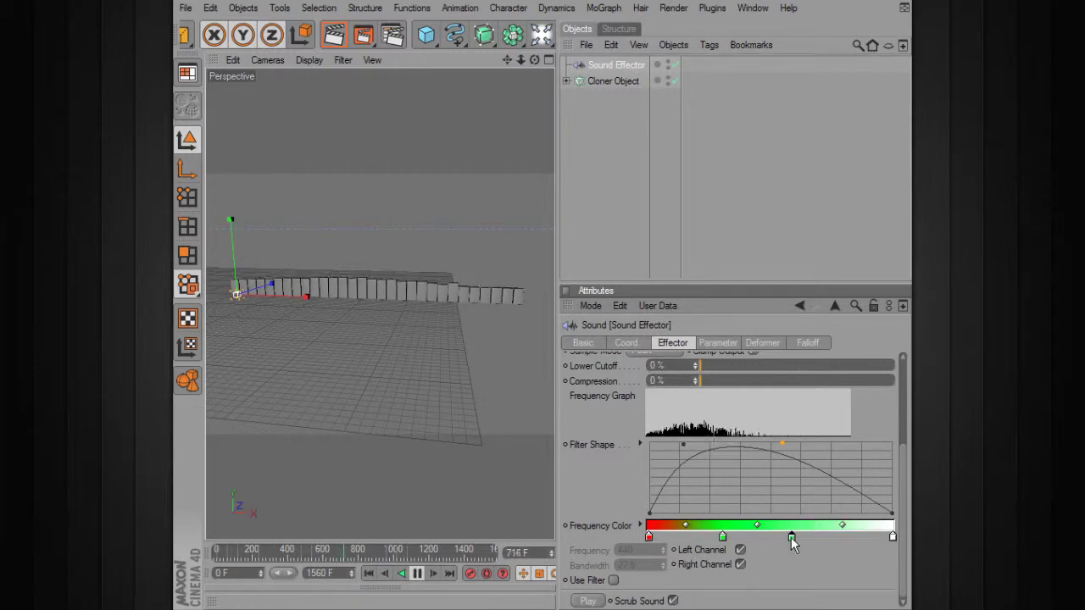
double_click(793, 536)
left_click(852, 480)
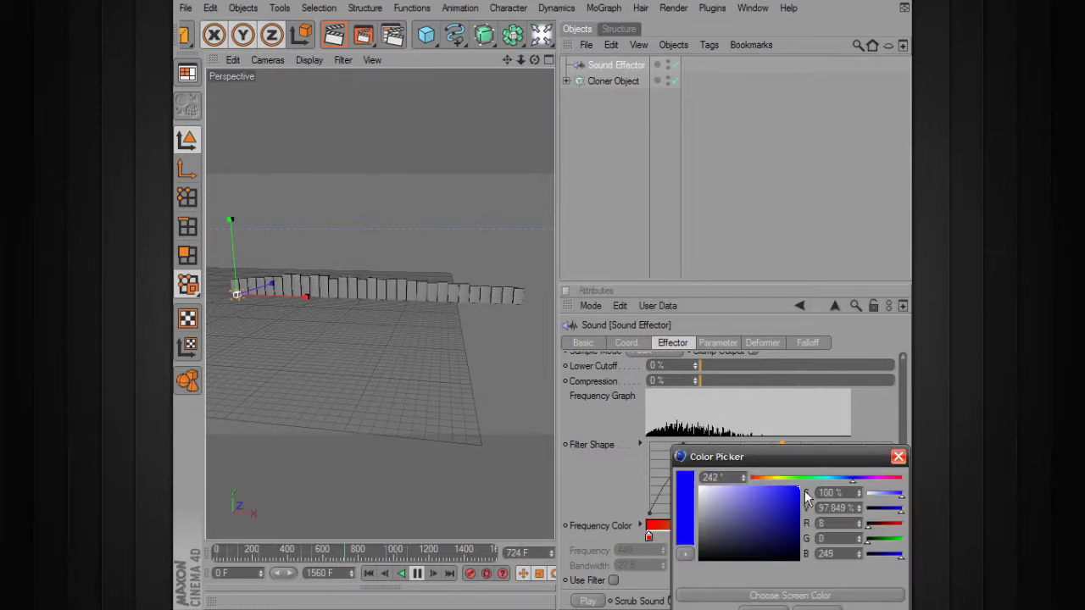
left_click(781, 607)
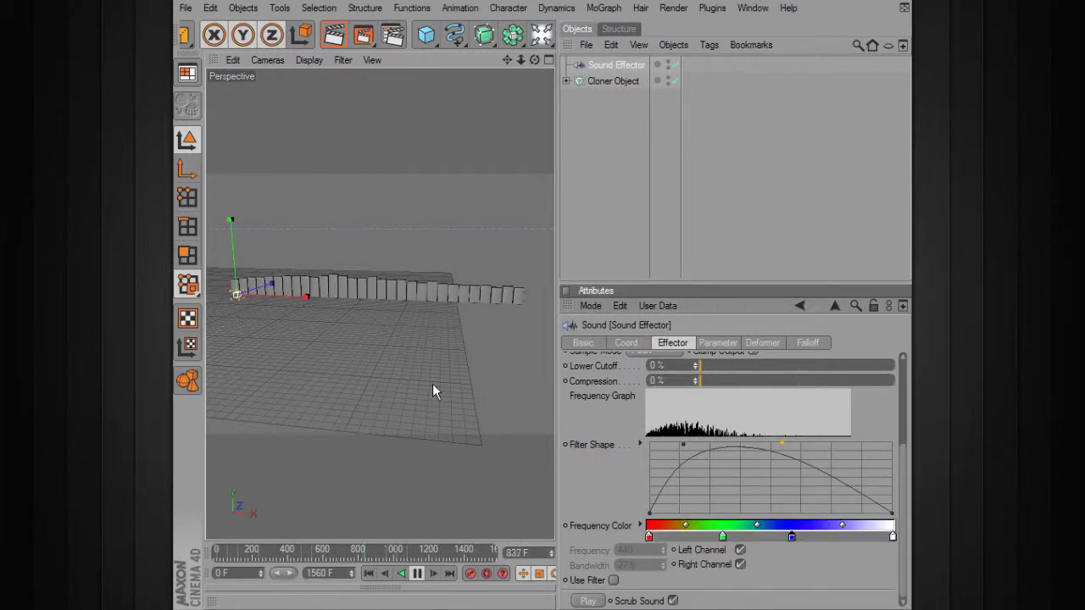
- Turn on Color Mode in the Sound Effector's parameters so the clones take the frequency colors
left_click(718, 342)
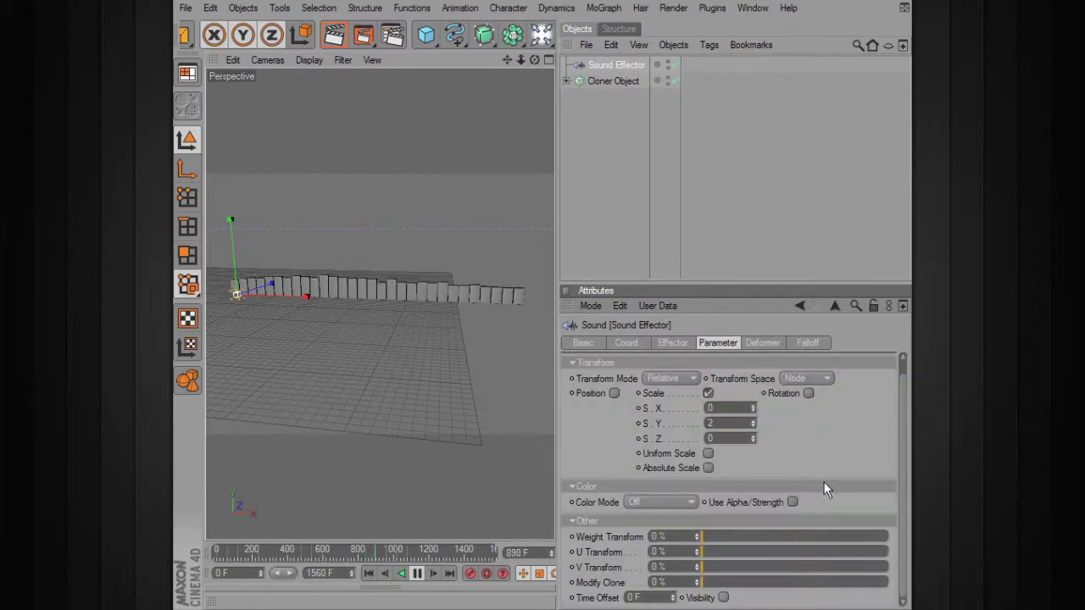
left_click(658, 502)
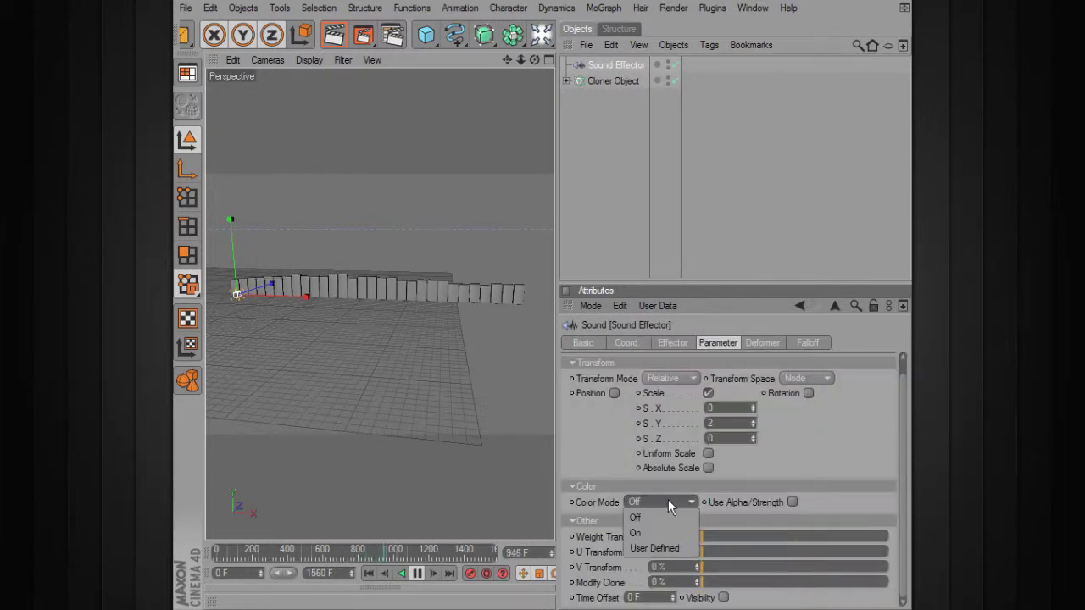
left_click(650, 532)
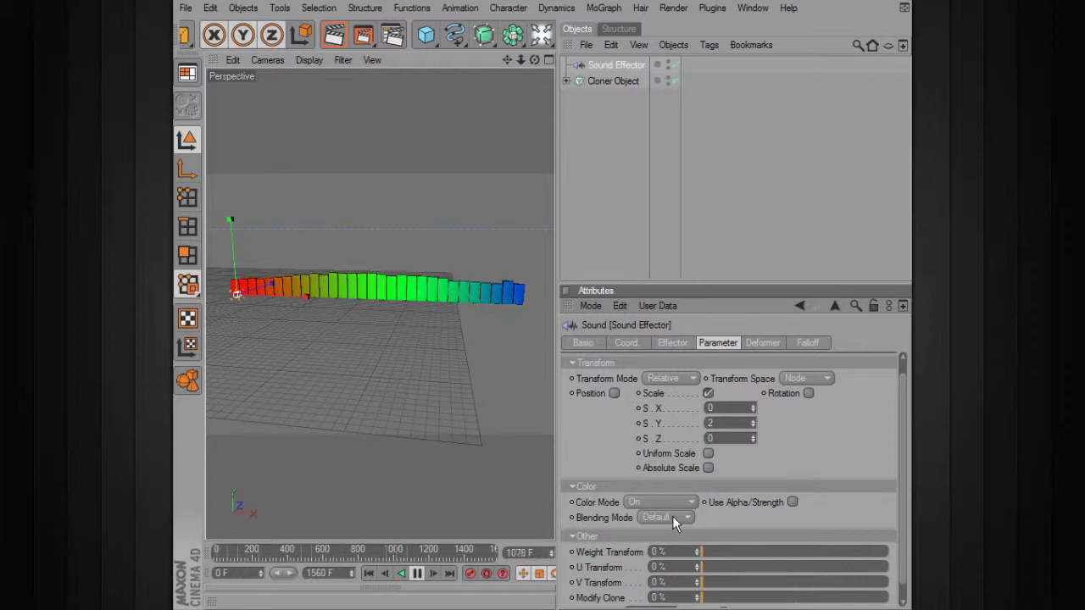
- Raise the low-frequency end point of the Sound Effector's filter curve slightly above the minimum
left_click(685, 345)
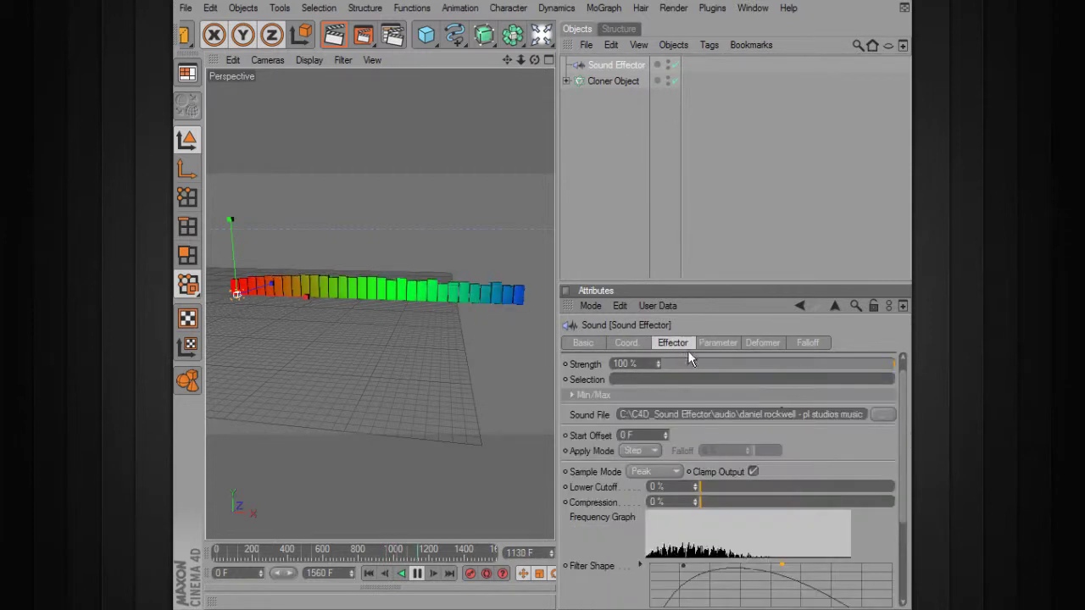
scroll(904, 453, "down", 4)
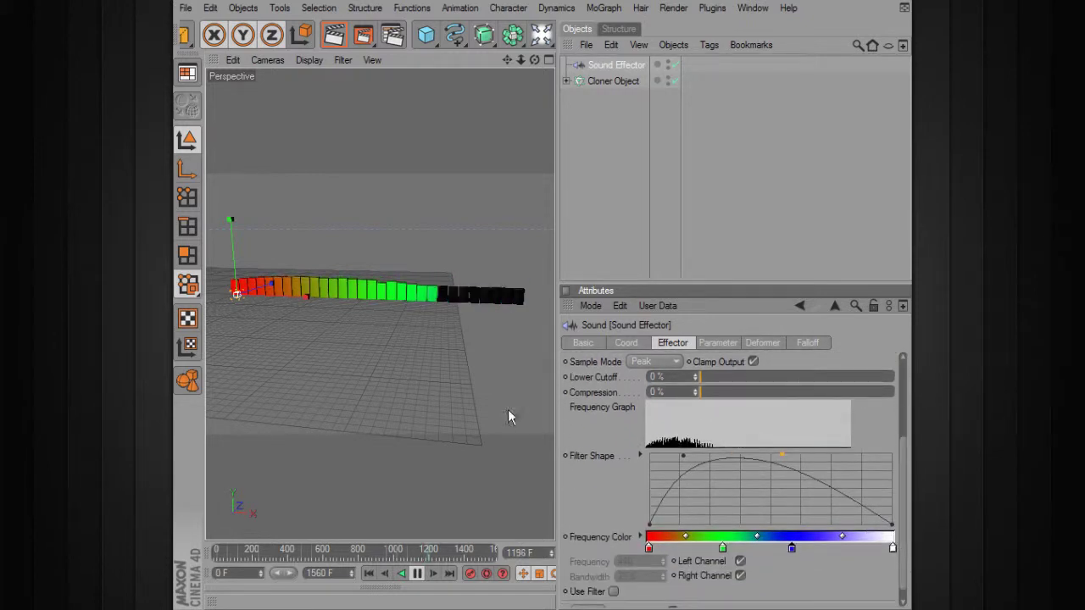
left_click_drag(507, 411, 475, 356, "alt")
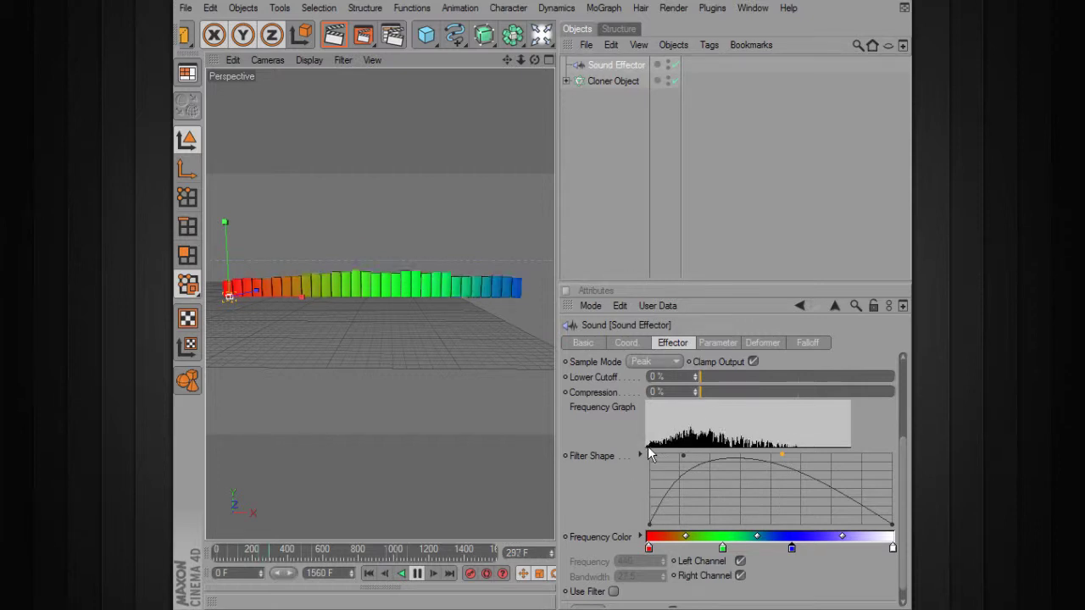
mouse_move(650, 521)
left_mouse_down()
mouse_move(645, 461)
mouse_move(647, 500)
left_mouse_up()
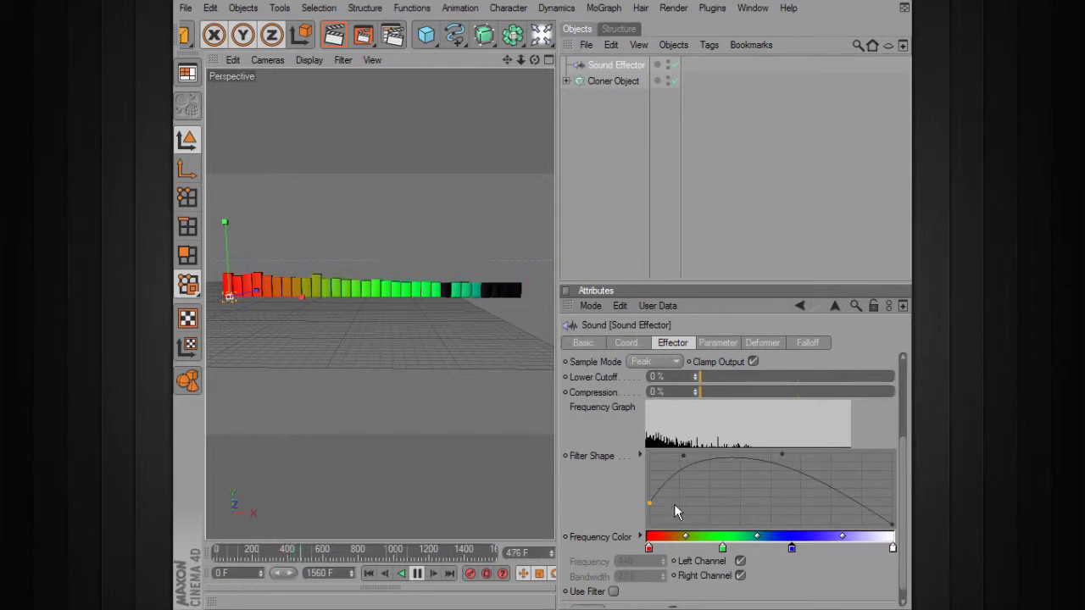
left_click_drag(650, 503, 649, 517)
left_click_drag(465, 372, 403, 411, "alt")
- Enable Rotation in the Sound Effector's parameters and try a pitch rotation (R.P) of 191°
left_click(717, 342)
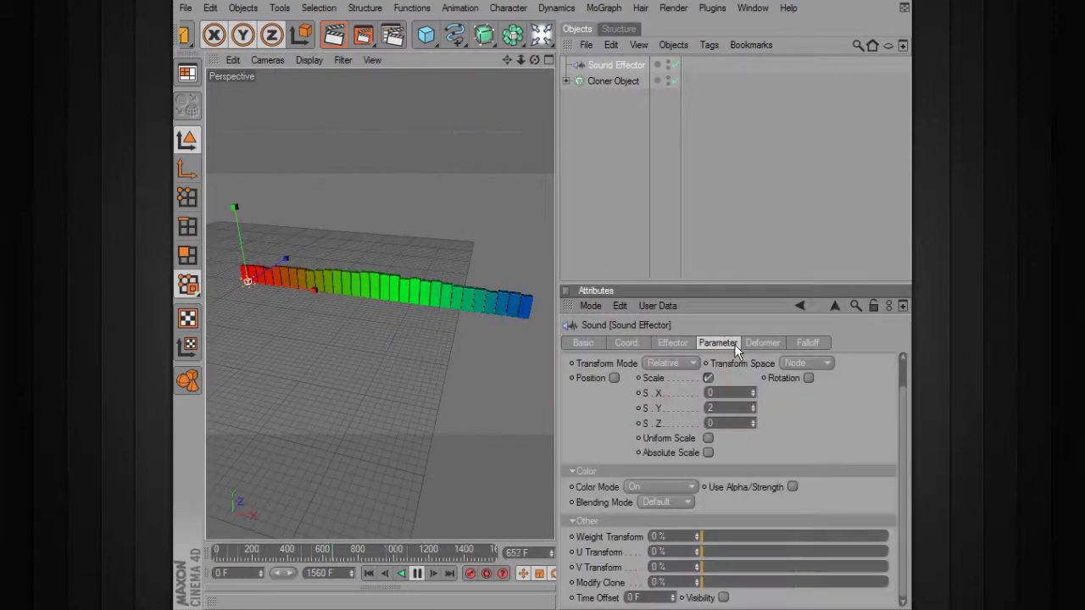
left_click(808, 378)
left_click_drag(854, 408, 849, 411)
left_click_drag(436, 313, 542, 384, "alt")
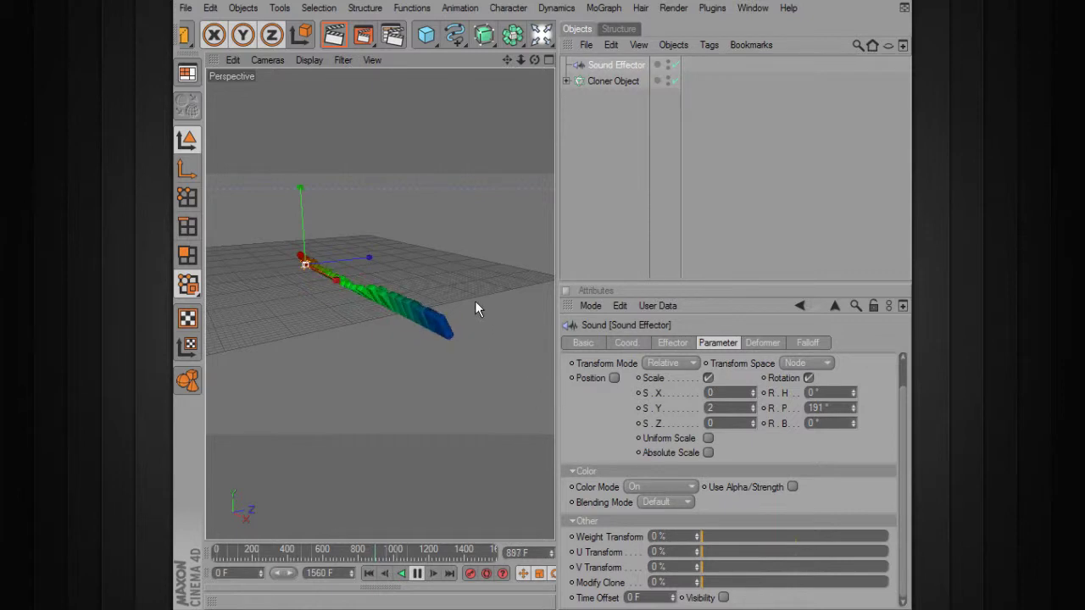
left_click_drag(475, 296, 551, 305, "alt")
left_click_drag(853, 424, 854, 313)
left_click_drag(395, 395, 590, 363, "alt")
- Set the Sound Effector's pitch rotation (R.P) to 0°
right_click(853, 423)
left_click_drag(841, 412, 783, 412)
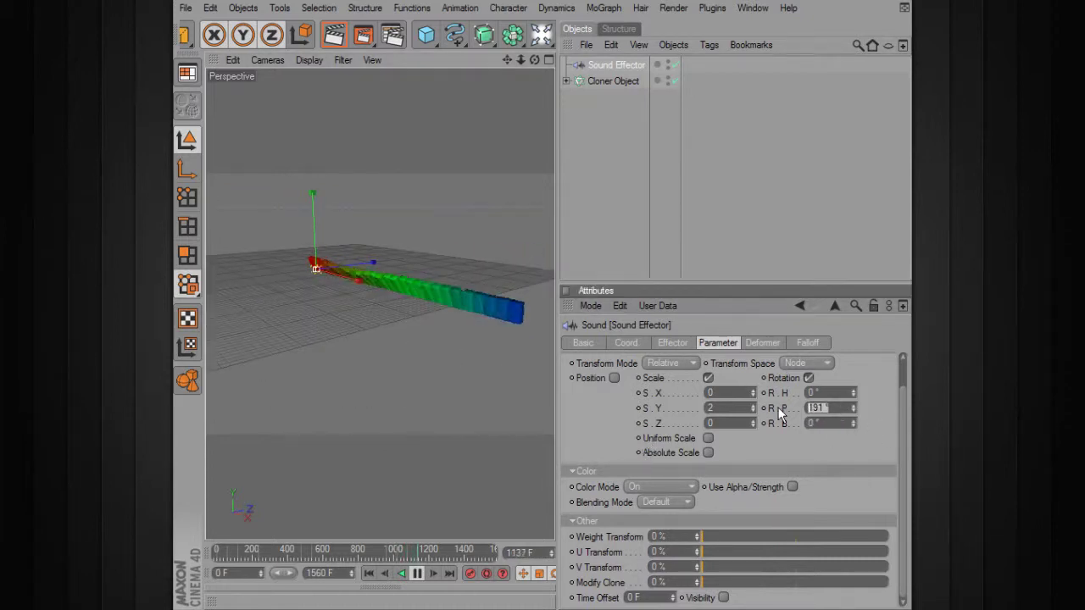
type("0")
key("Return")
- Examine the playing box row from several angles alongside the Sound Effector's frequency graph, filter curve and color gradient
left_click_drag(436, 339, 359, 326, "alt")
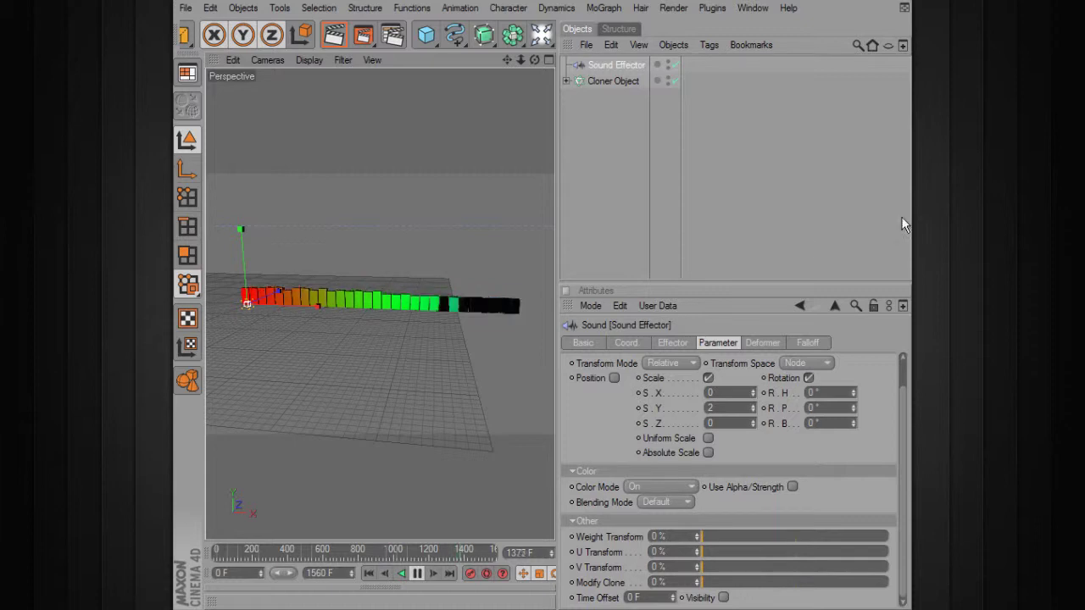
left_click_drag(451, 345, 495, 323, "alt")
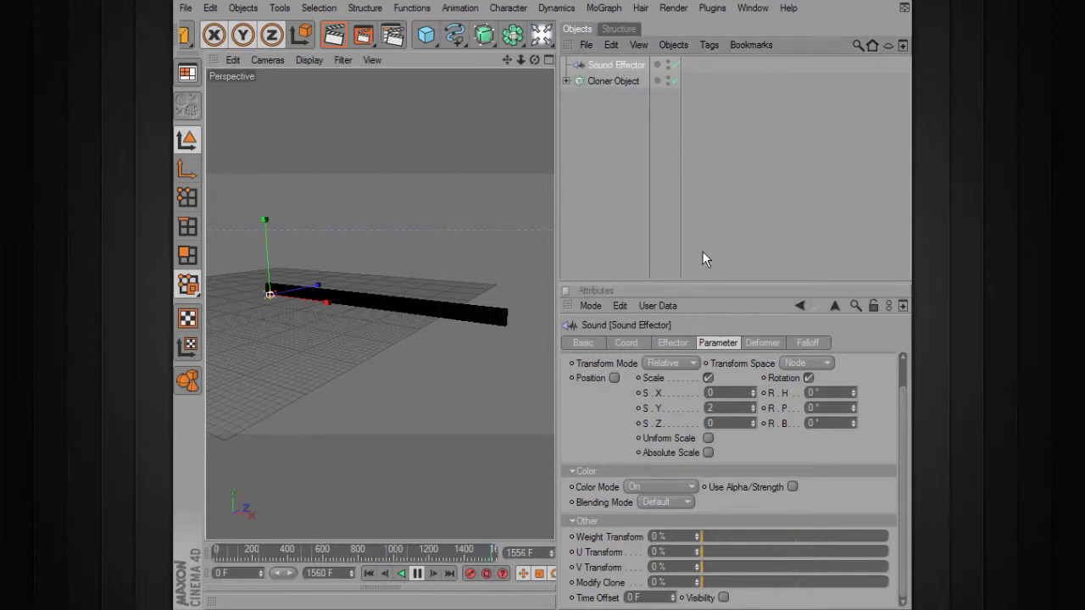
left_click(672, 342)
left_click_drag(903, 405, 904, 511)
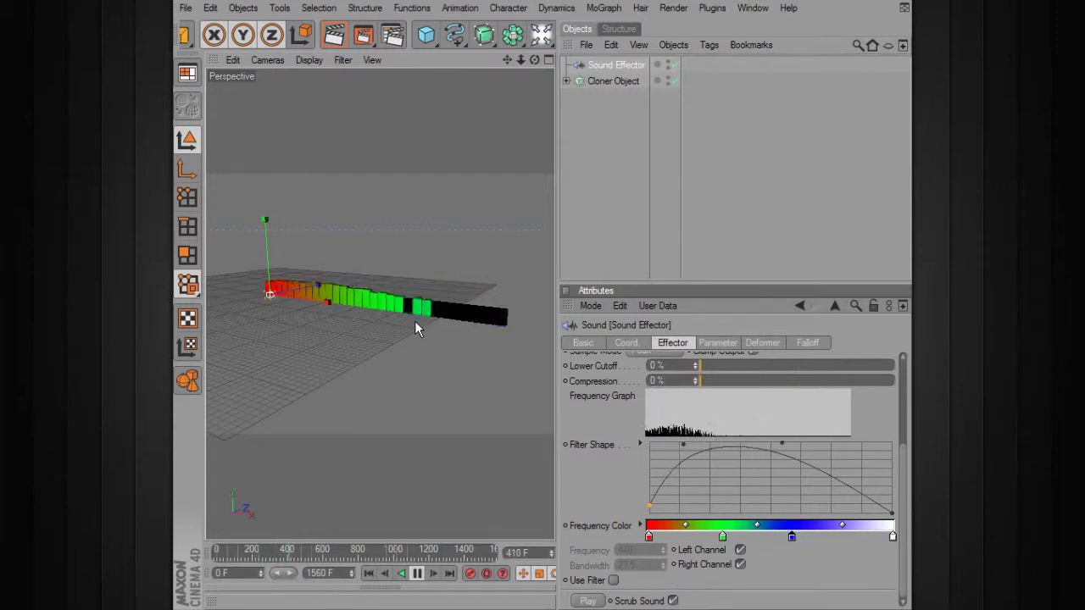
left_click_drag(383, 339, 423, 351, "alt")
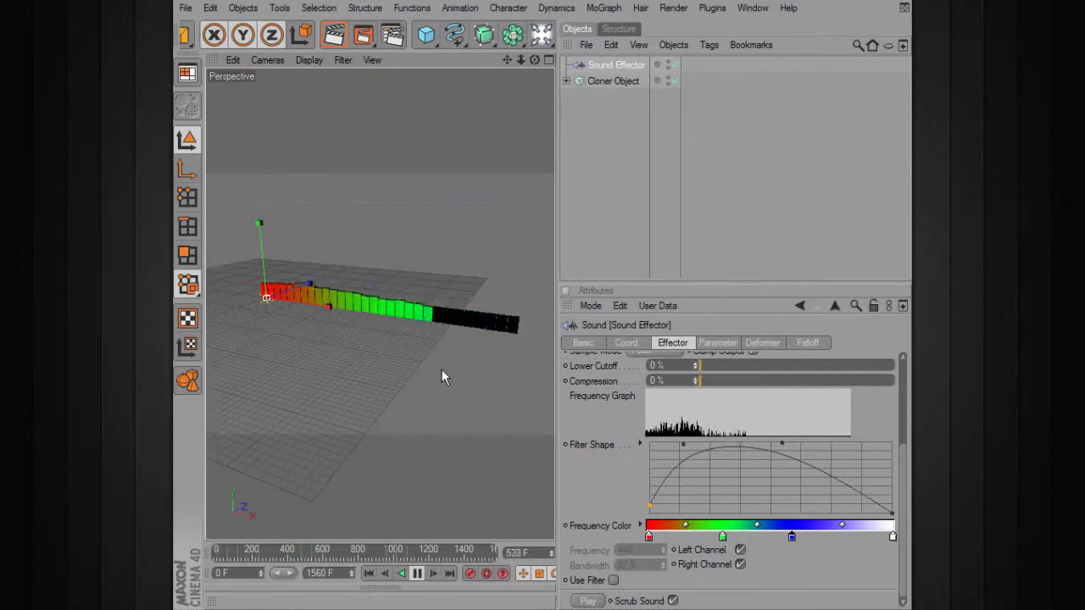
left_click_drag(327, 312, 395, 310, "alt")
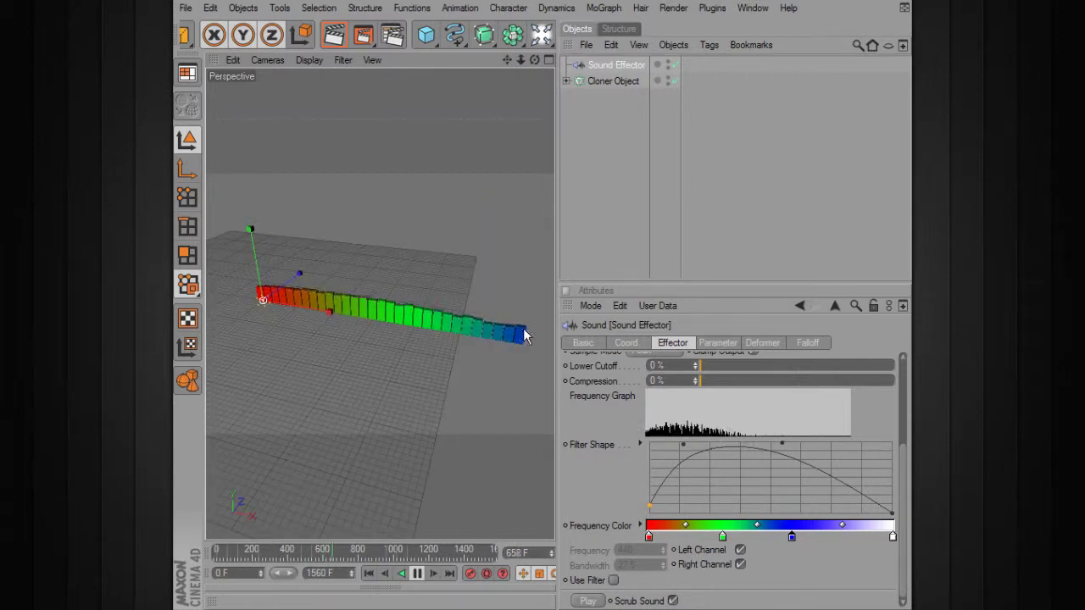
left_click_drag(457, 342, 438, 322, "alt")
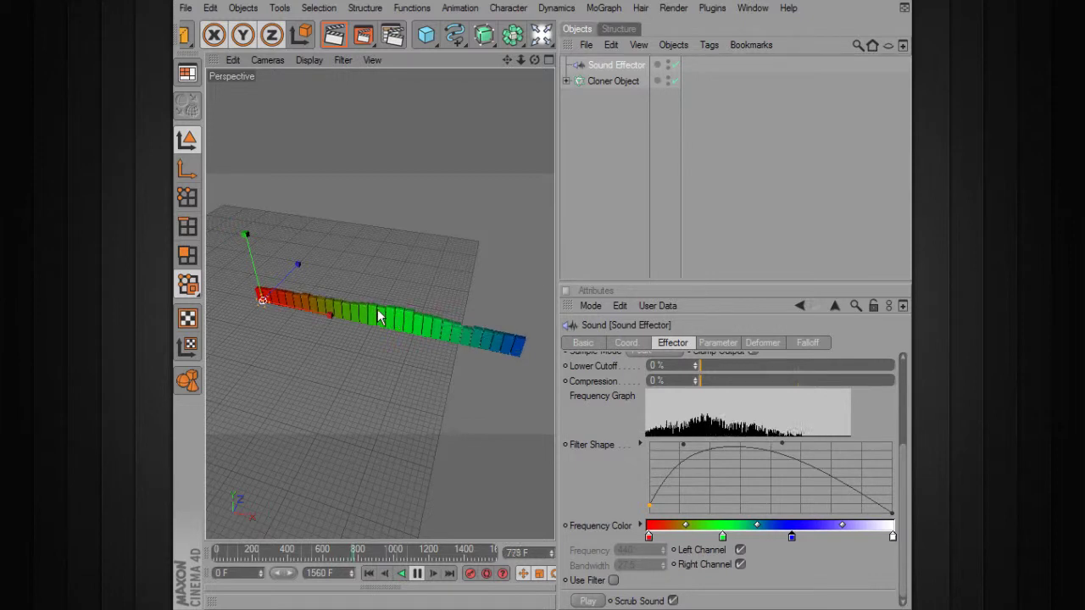
left_click_drag(387, 316, 348, 326, "alt")
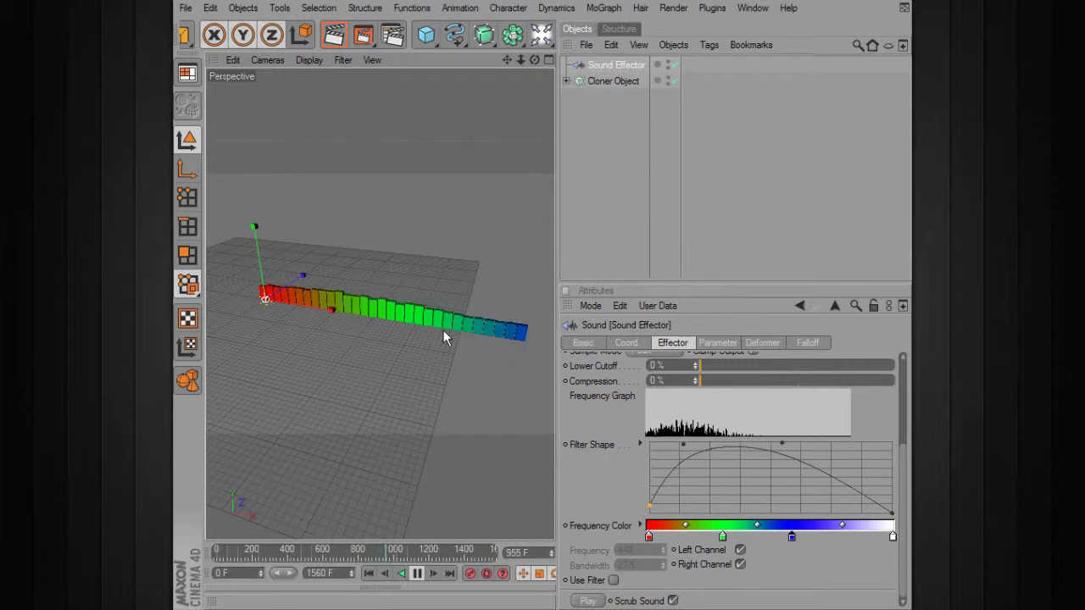
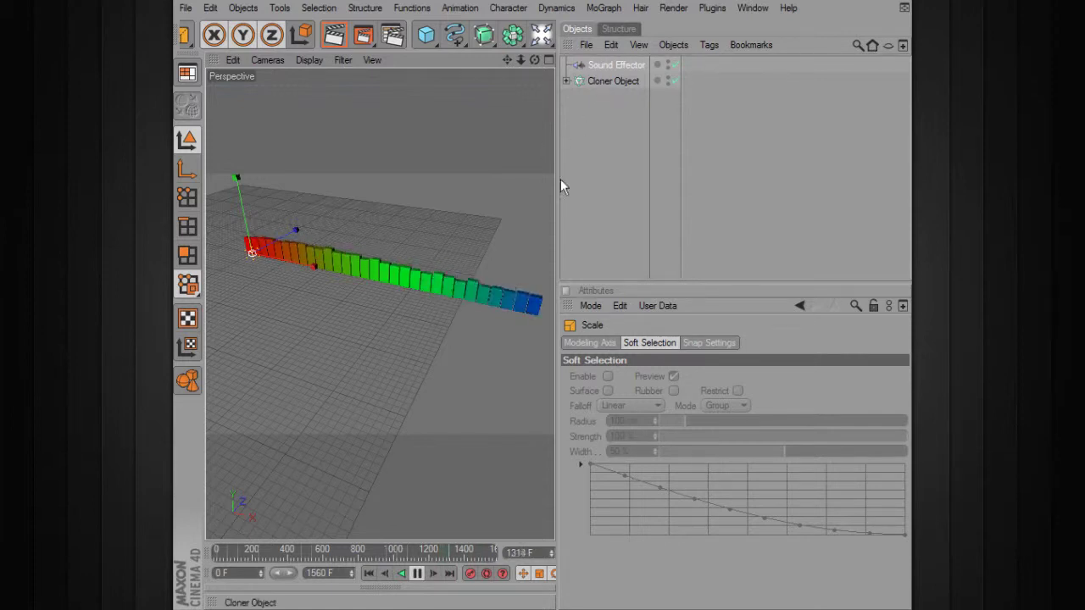
- Stop playback and switch the Cloner Object's mode from Linear to Radial
left_click(416, 574)
left_click_drag(441, 470, 449, 483, "alt")
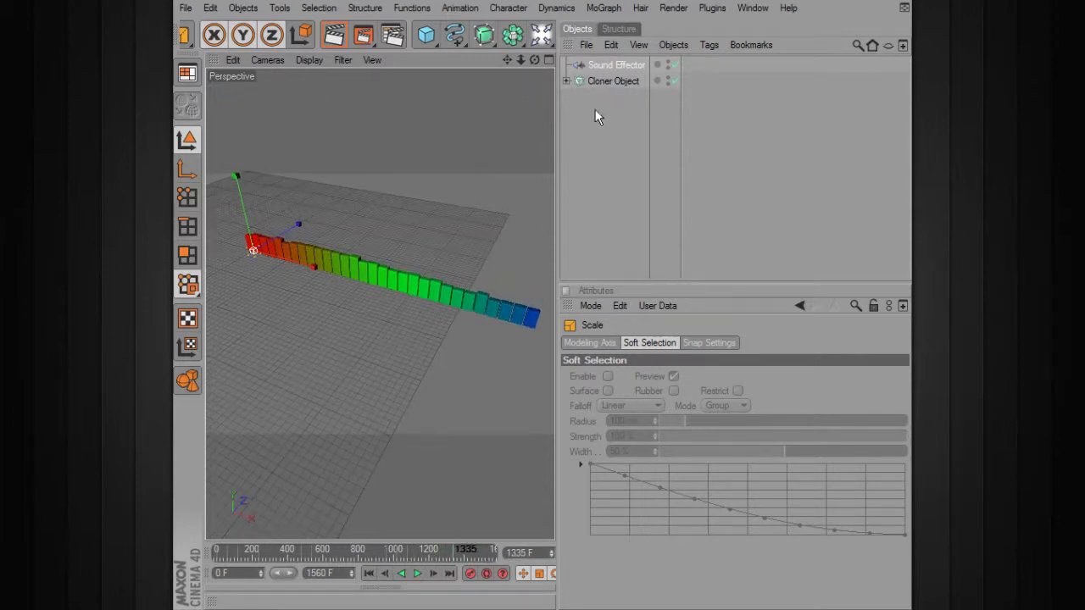
left_click(595, 81)
left_click_drag(433, 241, 457, 238, "alt")
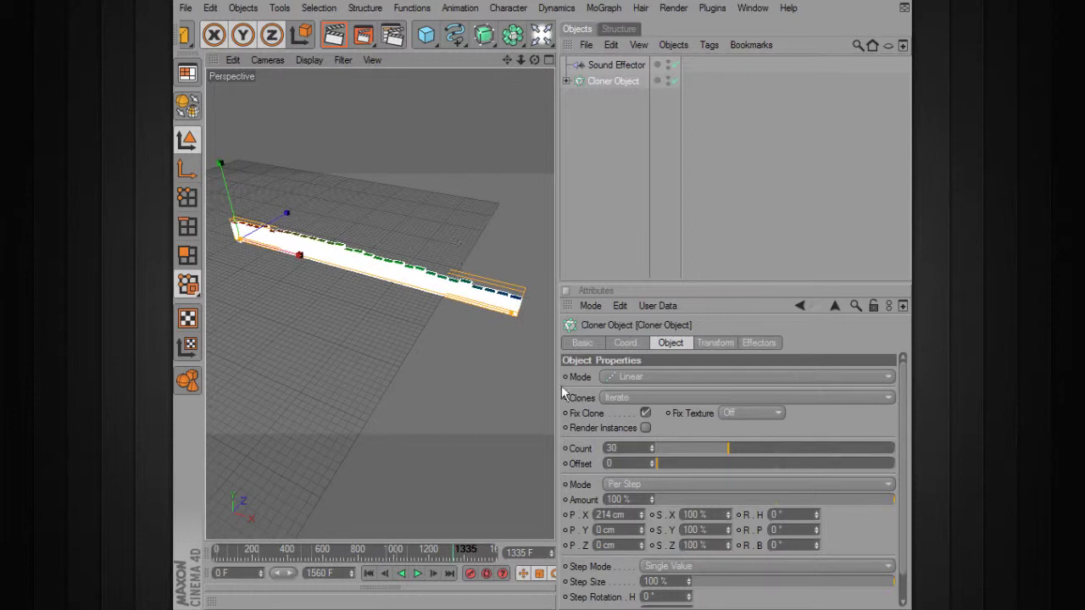
left_click(686, 376)
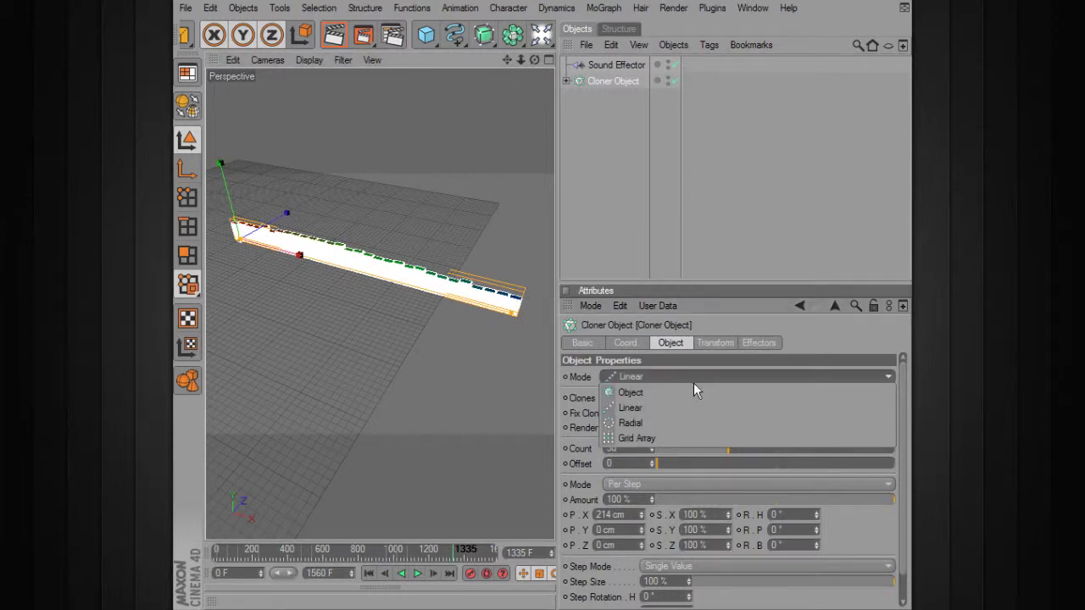
left_click(674, 424)
mouse_move(237, 253)
middle_mouse_down("alt")
mouse_move(327, 266)
mouse_move(332, 219)
middle_mouse_up("alt")
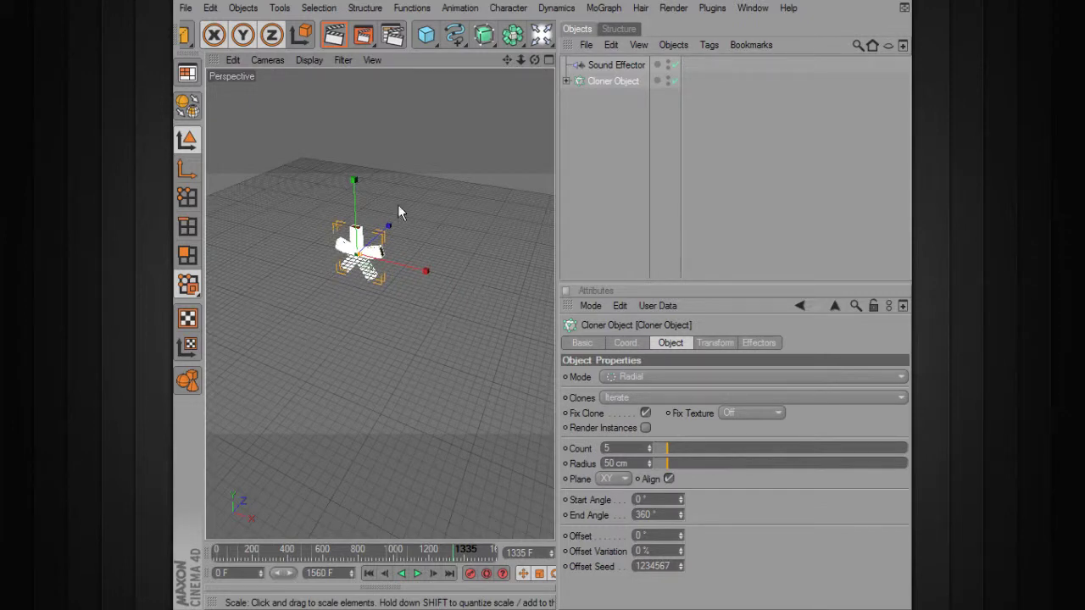
- Set the radial cloner's plane to XZ and its radius to 1000 cm
left_click(620, 477)
left_click(604, 518)
left_click_drag(484, 375, 484, 424, "alt")
scroll(365, 234, "up", 3)
left_click_drag(675, 464, 907, 463)
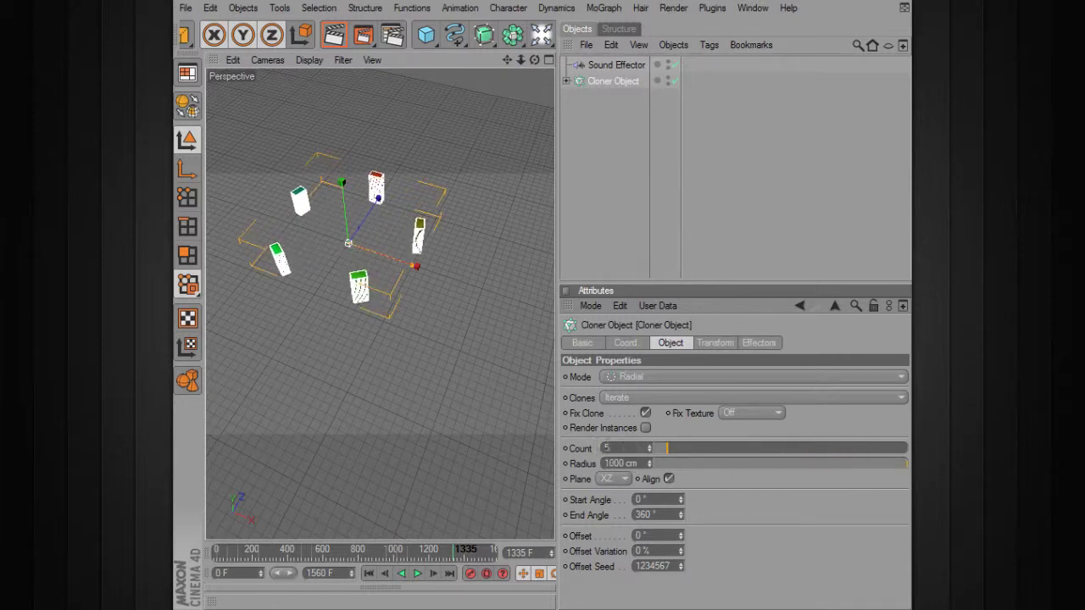
- Set the radial cloner's count to 30 and get a closer look at the ring
type("30")
key("Return")
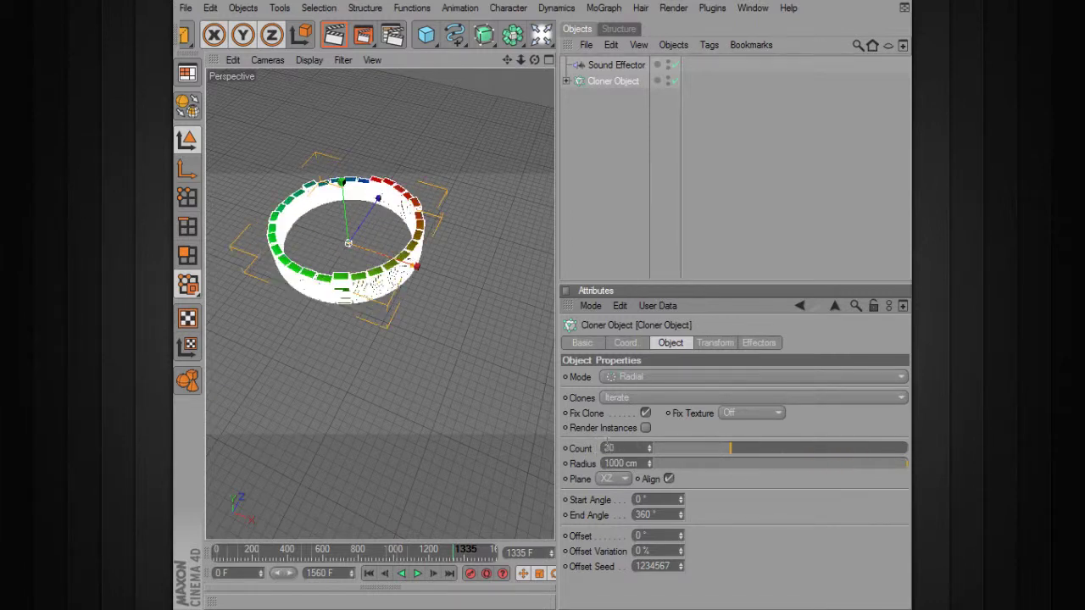
middle_click_drag(402, 279, 445, 294, "alt")
right_click_drag(394, 279, 475, 279, "alt")
left_click_drag(394, 279, 383, 229, "alt")
scroll(403, 279, "up", 2)
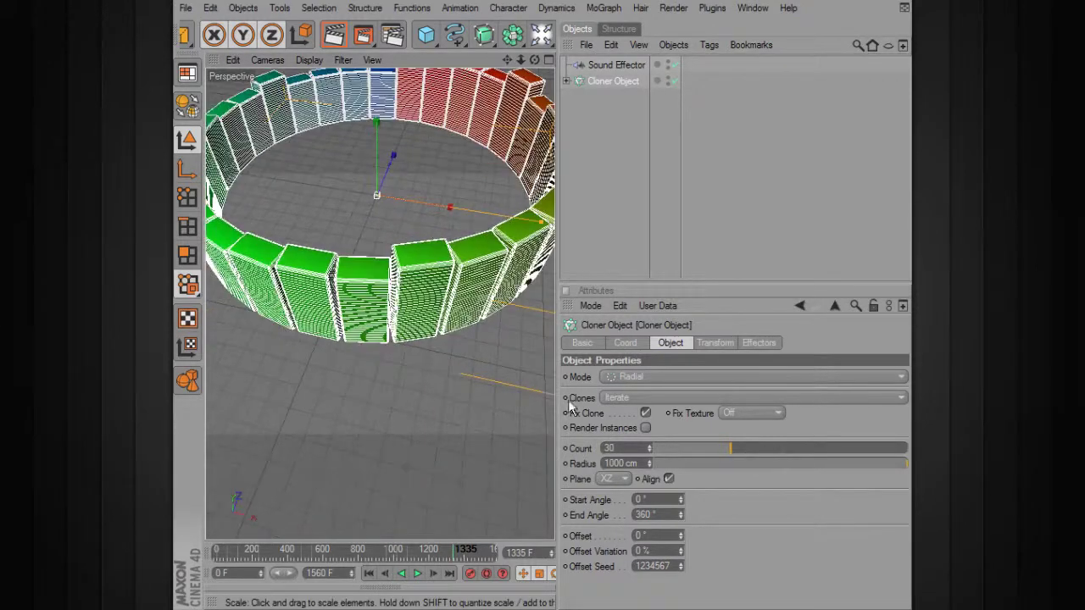
- Set the radial cloner's radius to 1700 cm and deselect it to view the spaced ring of boxes
left_click(645, 465)
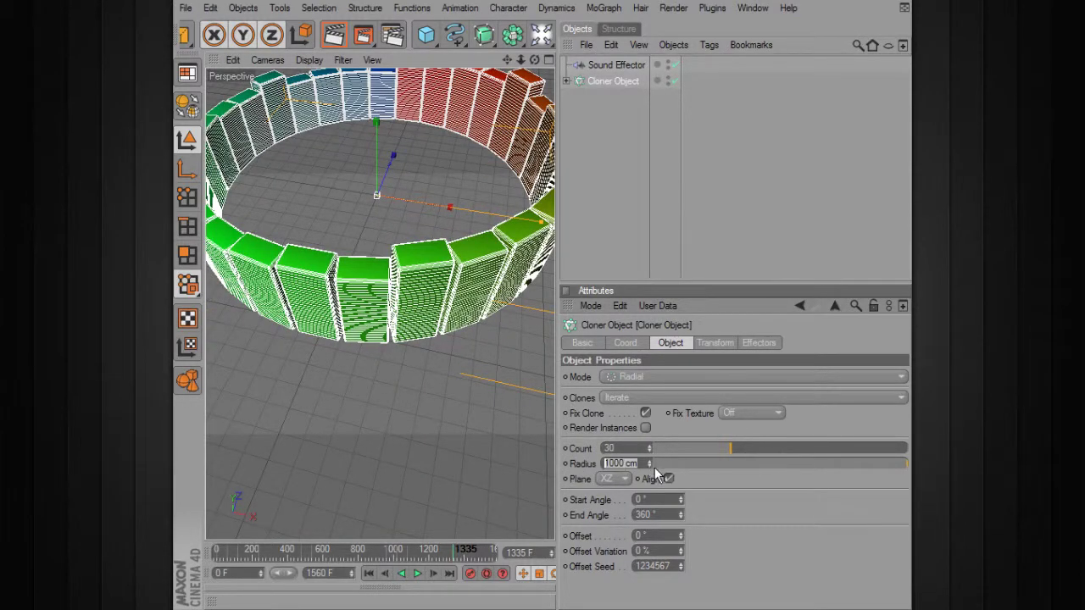
left_click_drag(624, 463, 616, 462)
type("1700")
key("Return")
scroll(439, 391, "down", 3)
left_click_drag(439, 392, 498, 422, "alt")
left_click(369, 444)
left_click_drag(369, 451, 368, 491, "alt")
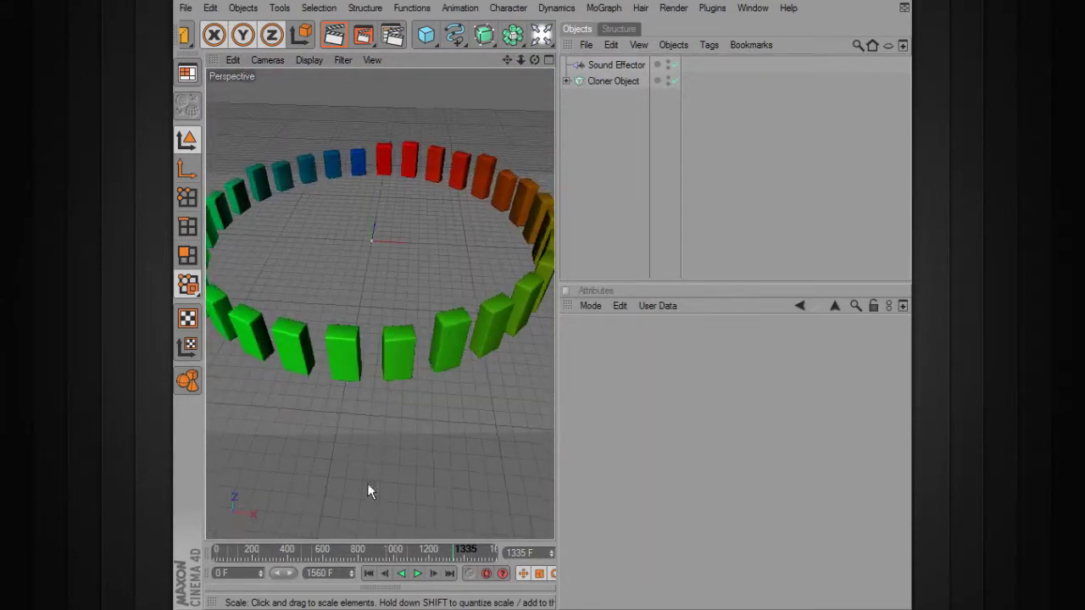
- Play the animation from the first frame, examine the ring's motion and colors from several angles, and stop playback
left_click(368, 573)
left_click(417, 573)
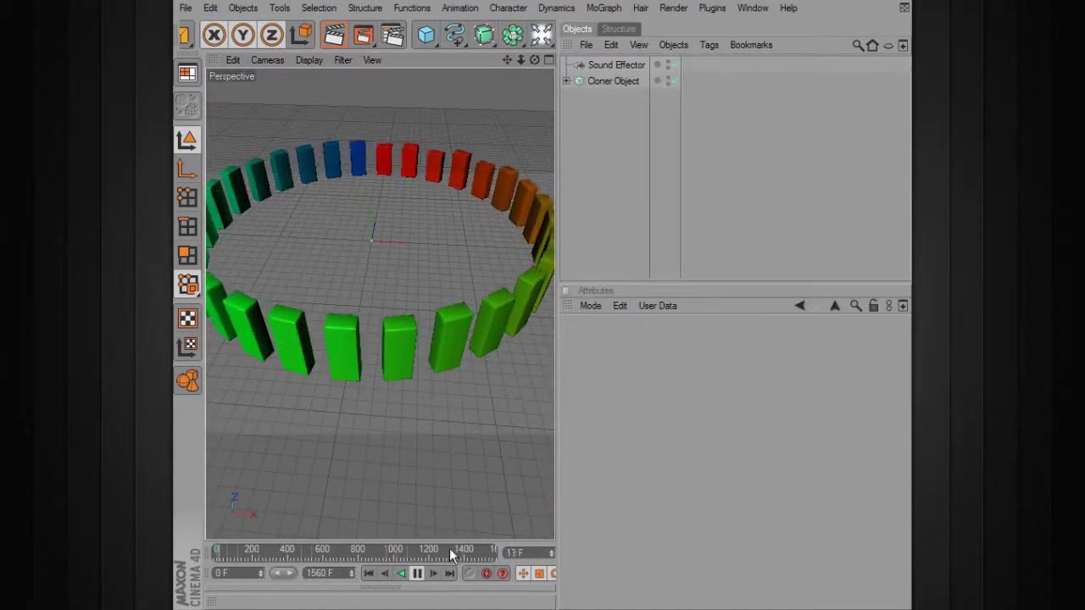
left_click_drag(415, 441, 392, 386, "alt")
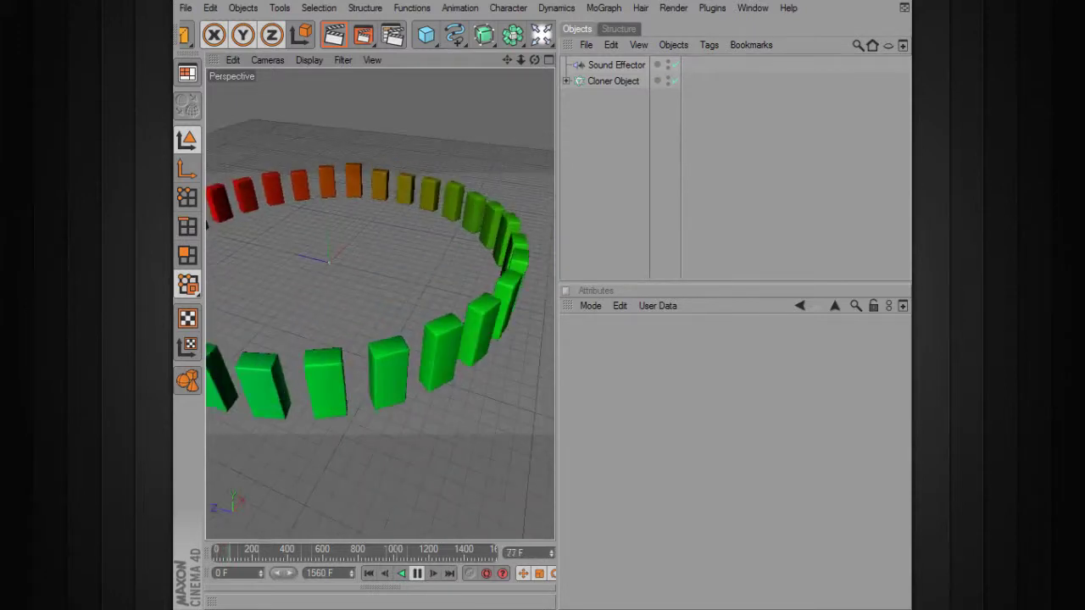
right_click_drag(392, 386, 325, 352, "alt")
left_click_drag(354, 359, 373, 360, "alt")
left_click_drag(495, 359, 337, 392, "alt")
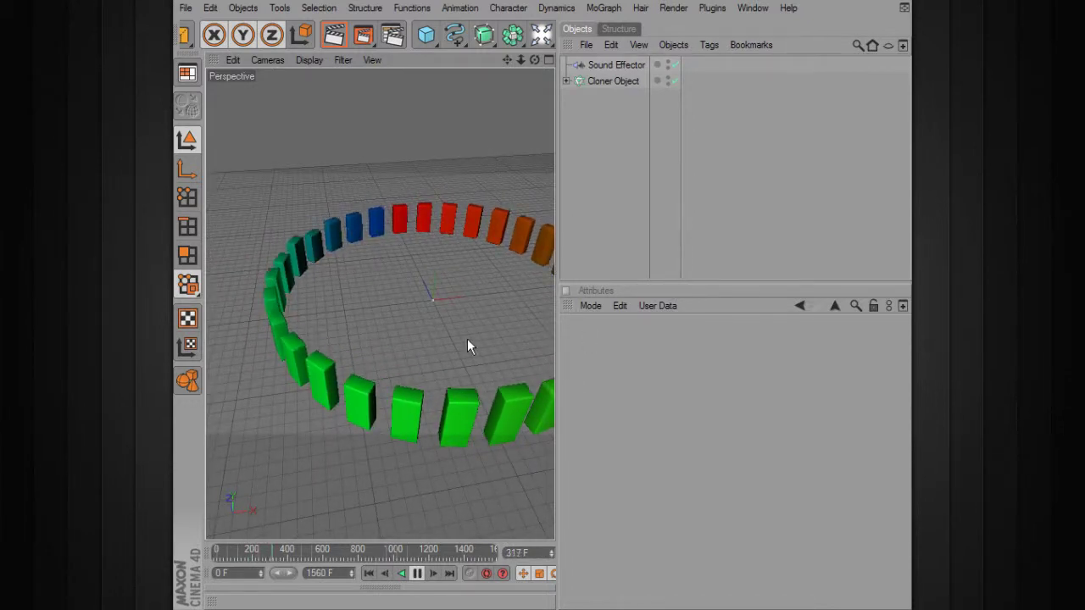
left_click_drag(505, 353, 550, 352, "alt")
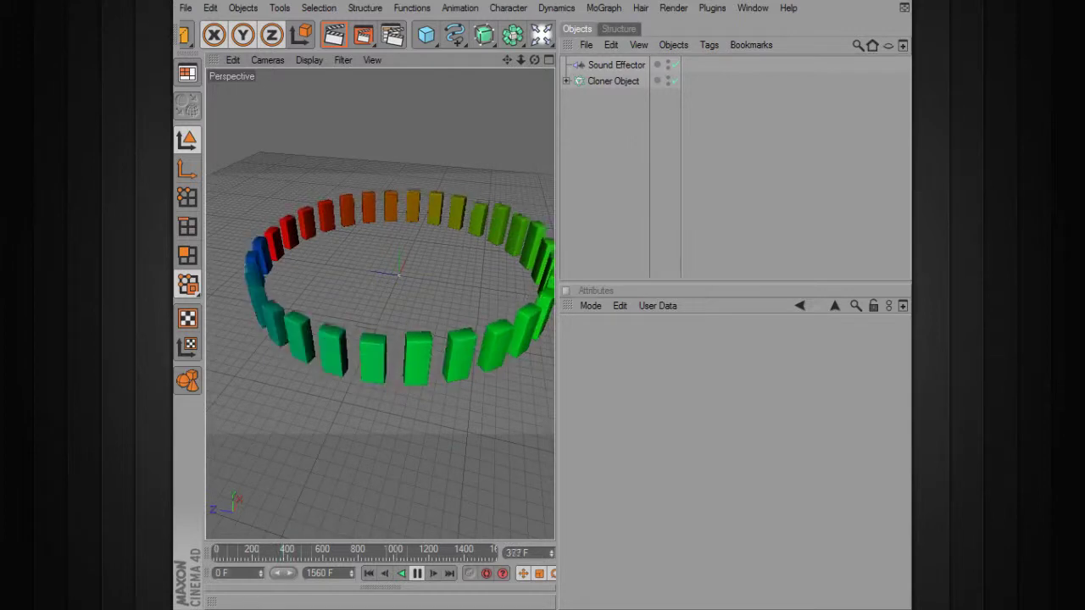
left_click(415, 573)
left_click_drag(373, 301, 415, 302, "alt")
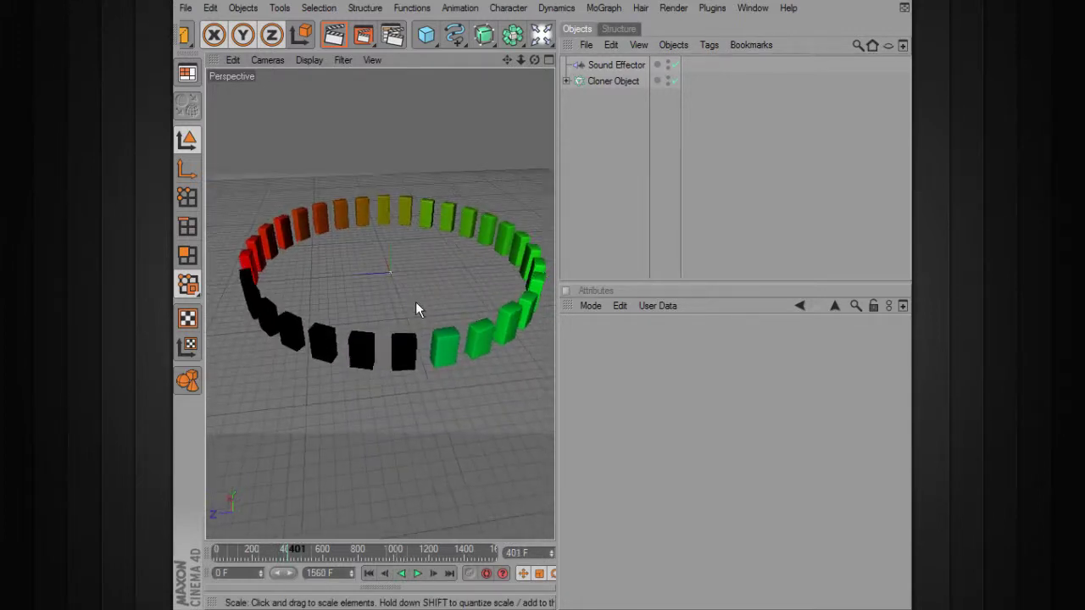
middle_click_drag(423, 288, 424, 284, "alt")
left_click_drag(425, 283, 457, 291, "alt")
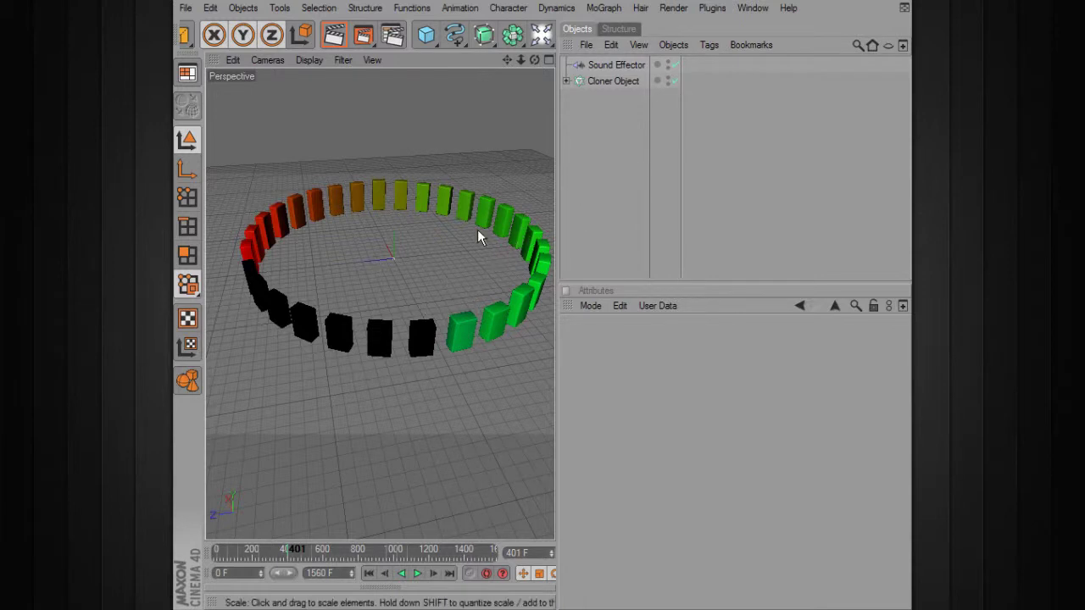
left_click_drag(503, 276, 509, 243, "alt")
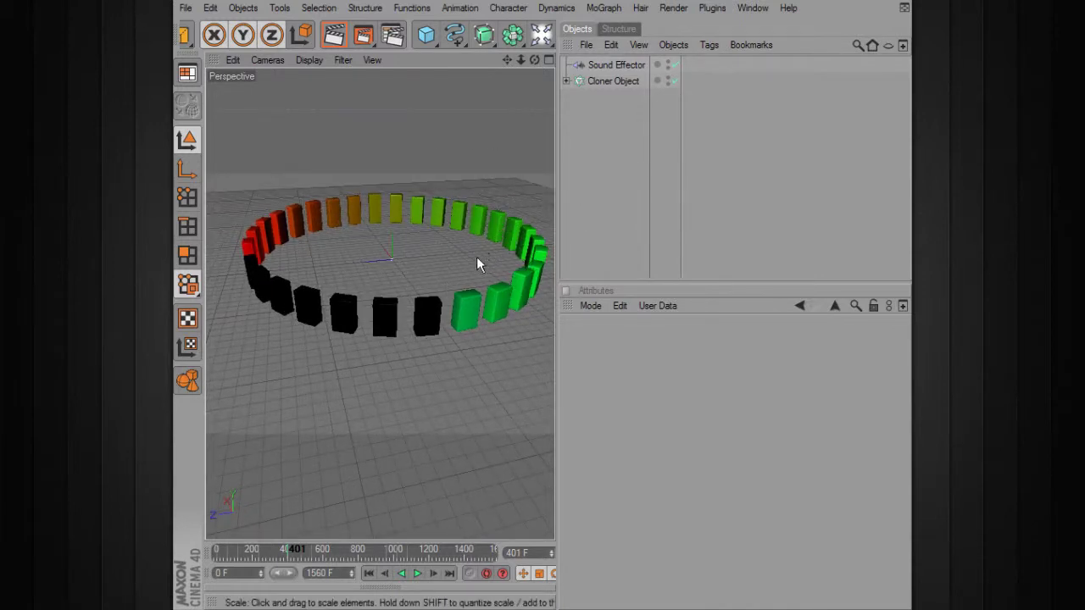
left_click_drag(494, 267, 480, 305, "alt")
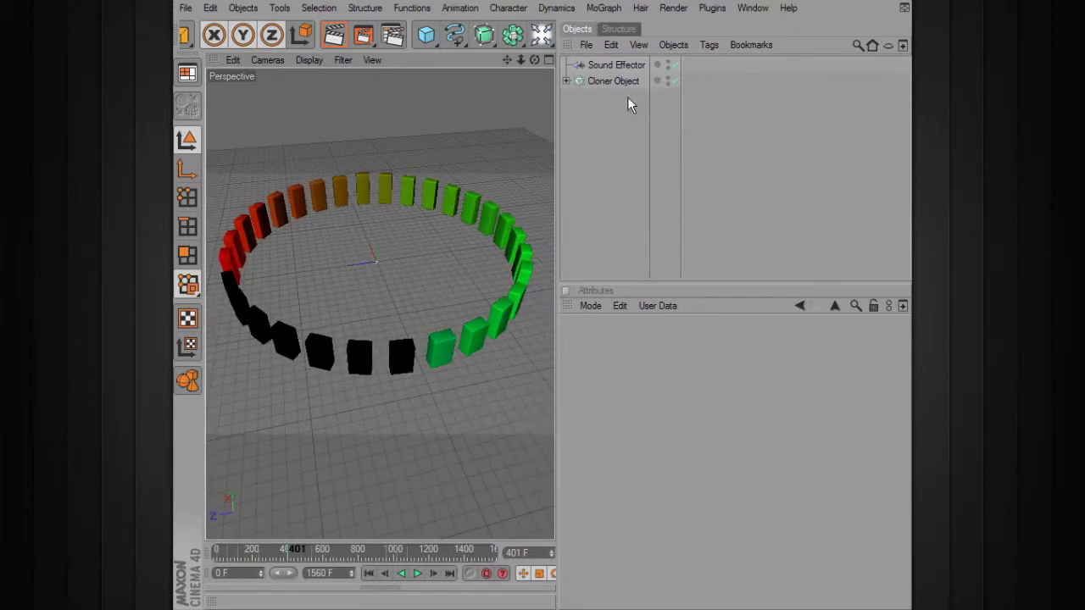
- Add a Taper deformer, and group the Cloner Object inside a new null
scroll(412, 42, "down", 3)
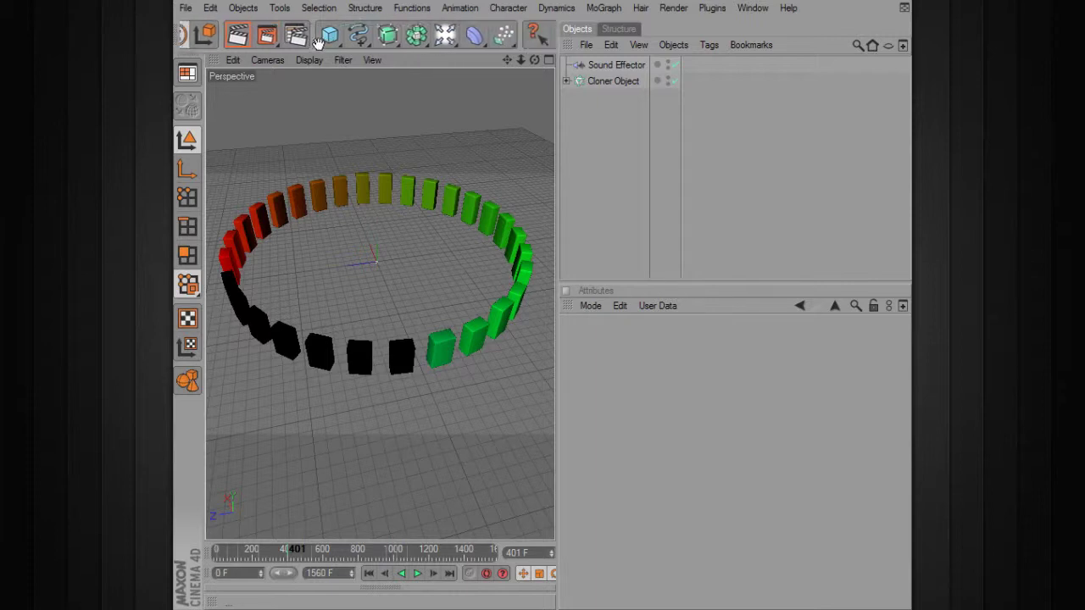
left_click_drag(447, 37, 596, 82)
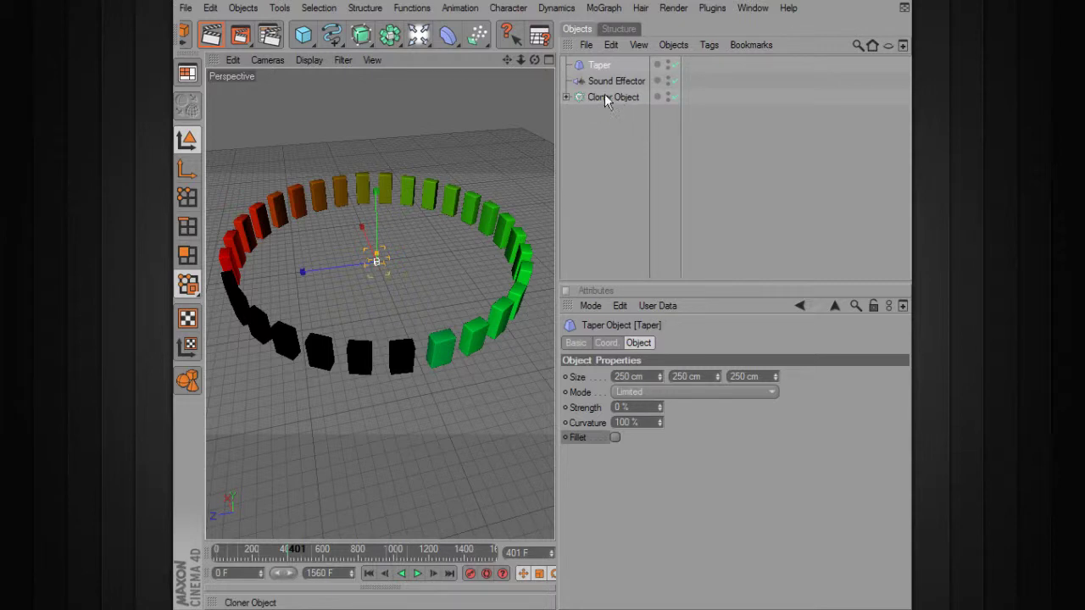
left_click(612, 97)
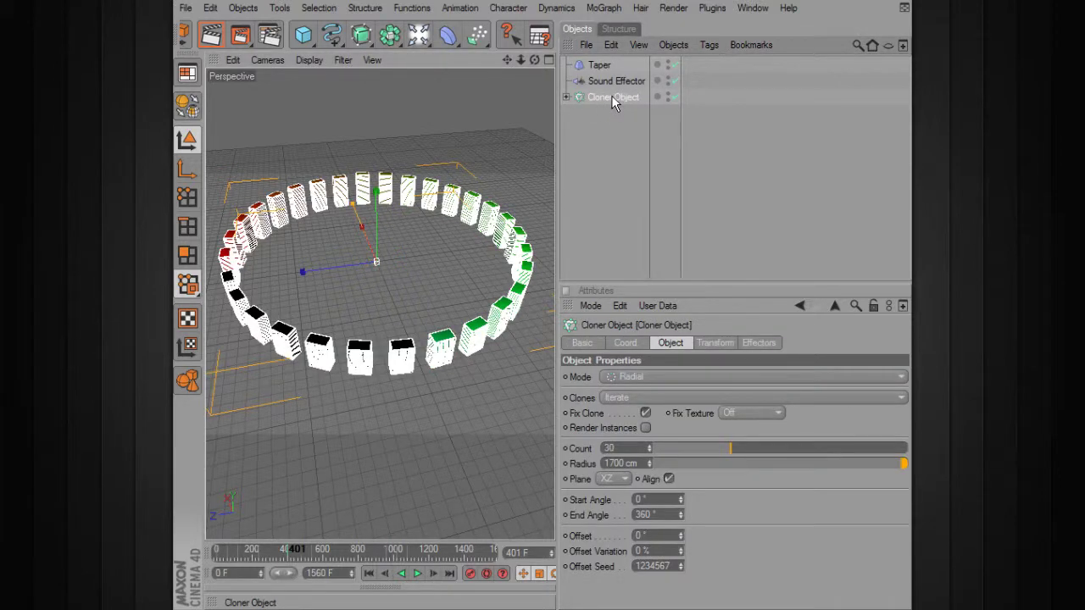
right_click(612, 97)
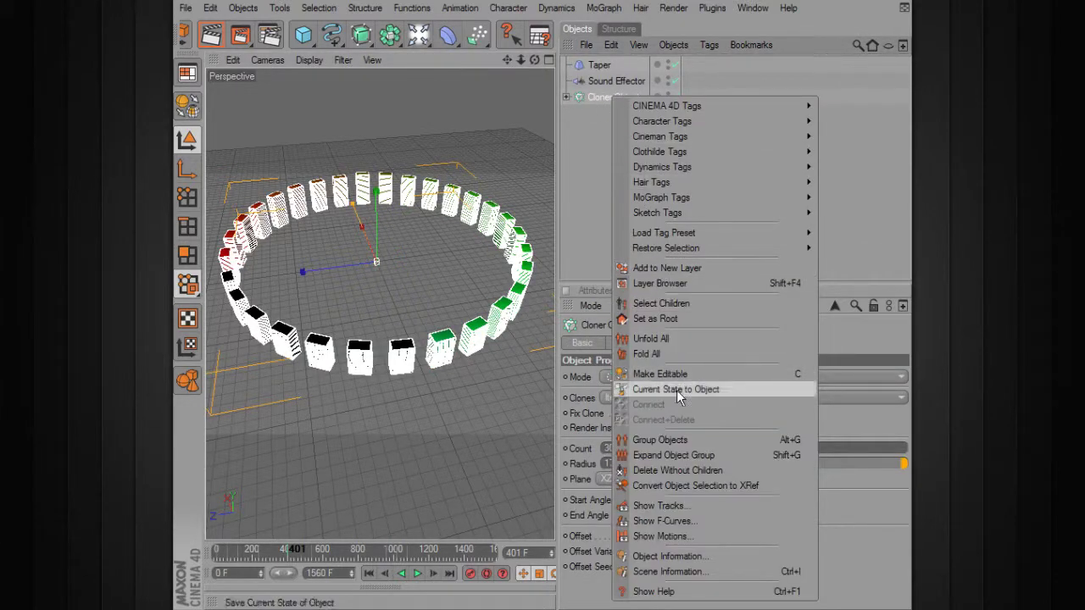
left_click(782, 444)
left_click(569, 100)
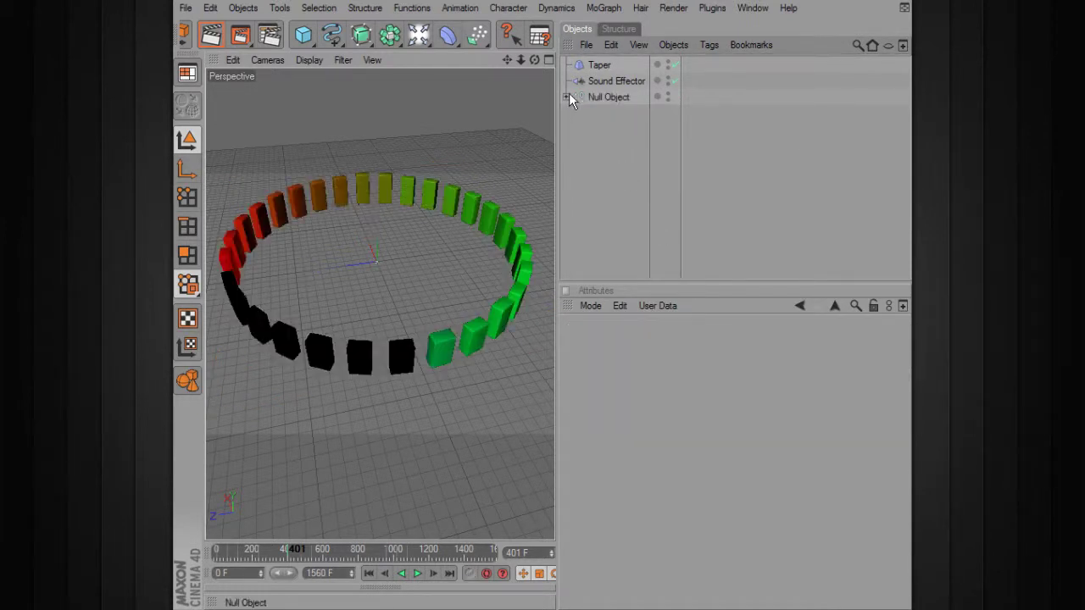
left_click(567, 98)
left_click(577, 113)
left_click(576, 115)
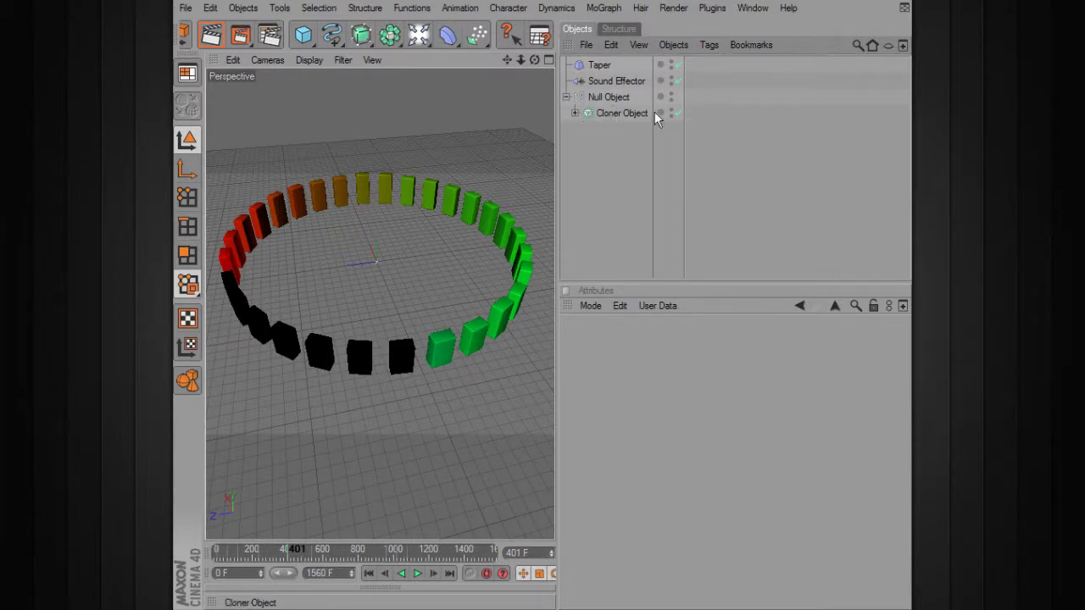
- Place the Taper in the null above the Cloner Object and set its size to 1700 × 2225 × 1700 cm
left_click_drag(594, 66, 614, 104)
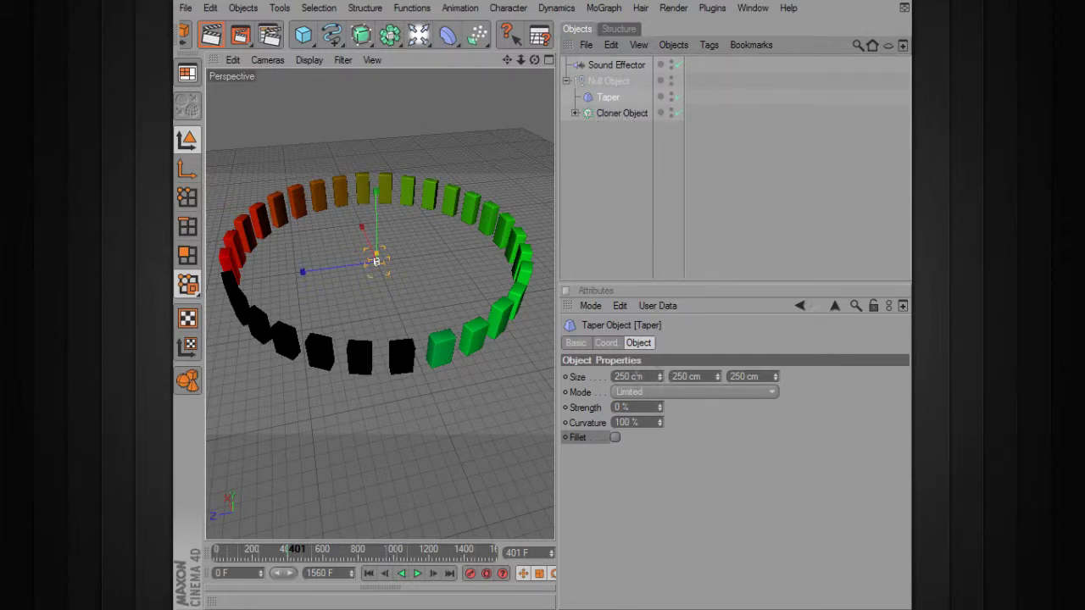
left_click(629, 376)
type("1700")
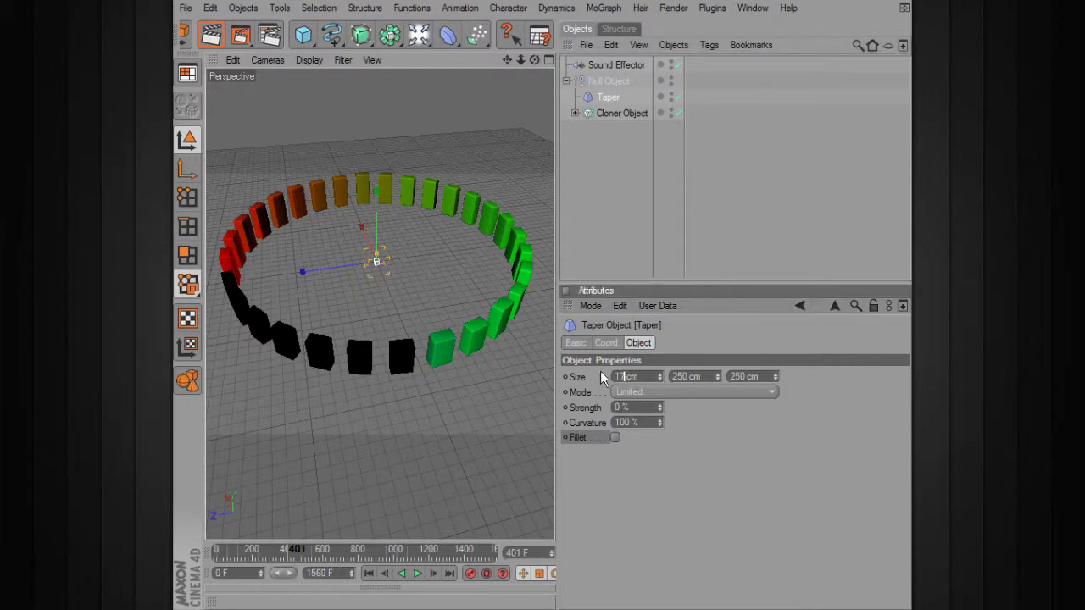
key("Return")
double_click(677, 377)
key("Return")
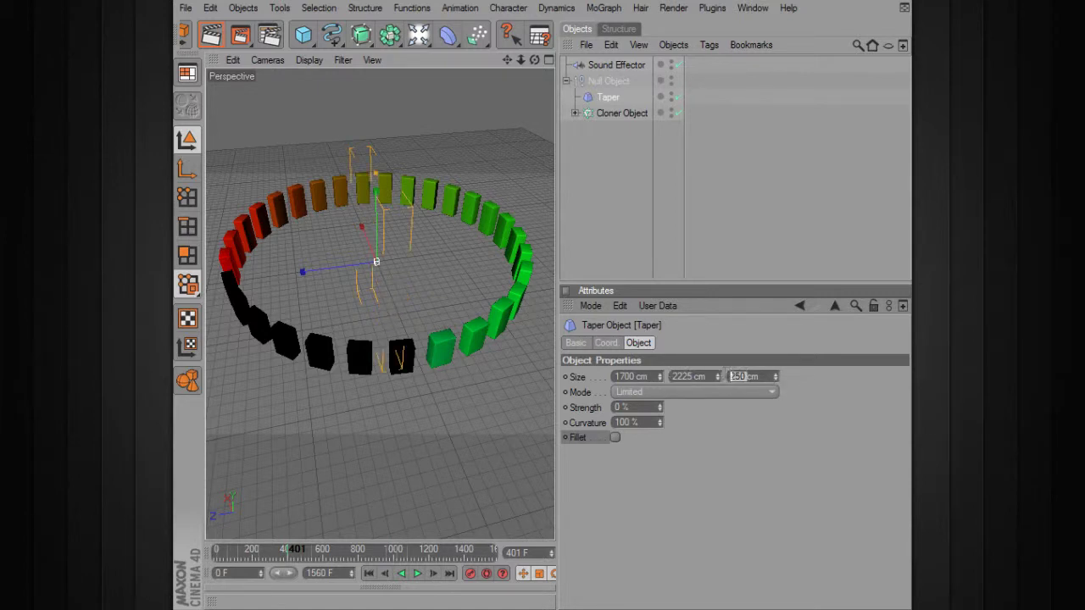
key("Return")
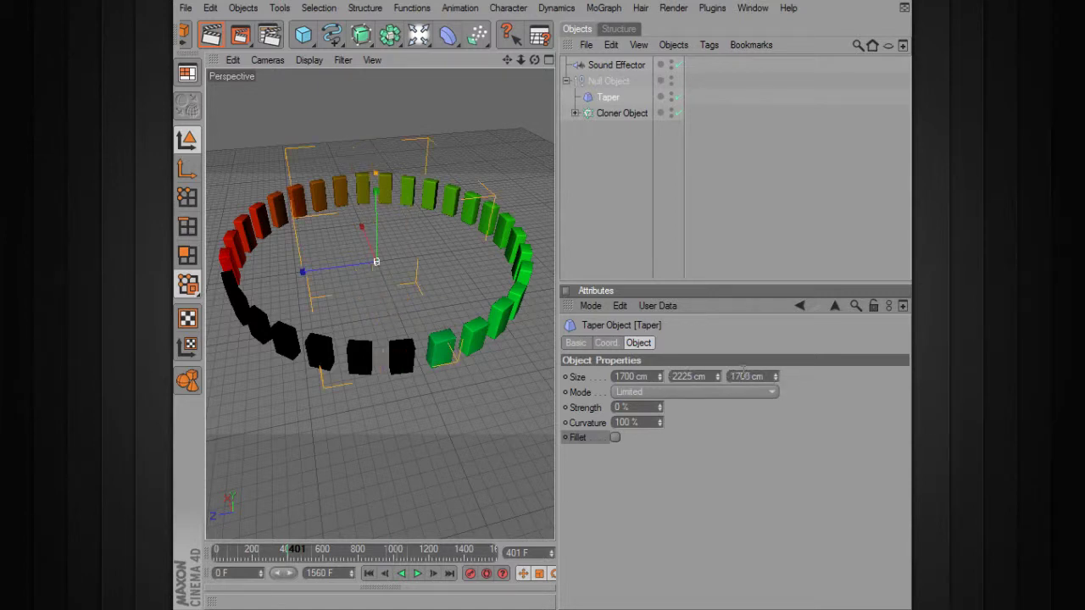
- Set the Taper's strength to 117 % so the ring of boxes narrows
left_click_drag(500, 363, 475, 315, "alt")
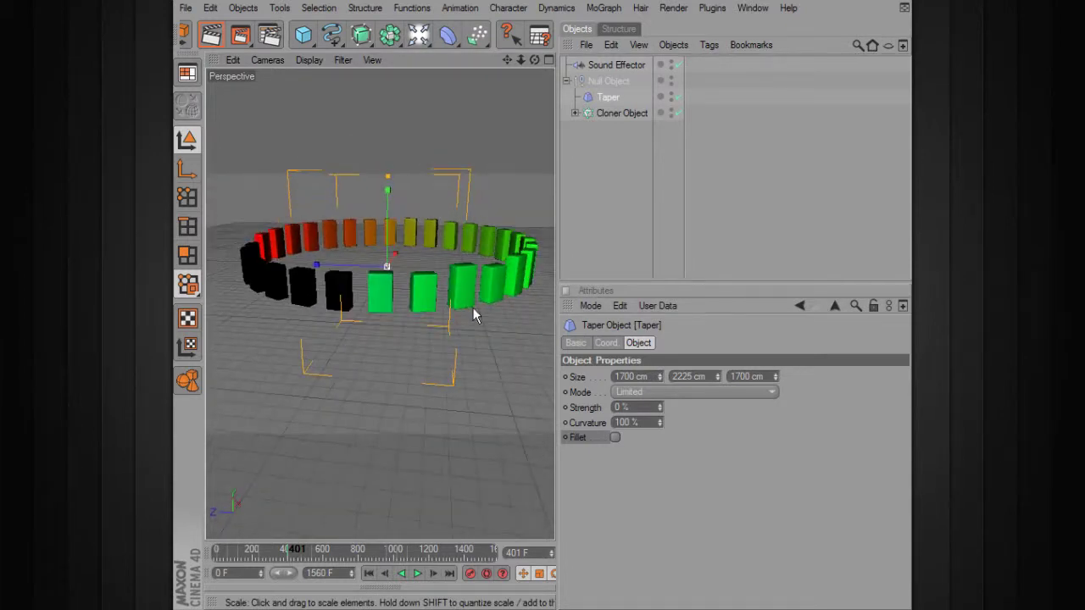
mouse_move(661, 407)
left_mouse_down()
mouse_move(721, 407)
mouse_move(659, 405)
mouse_move(659, 386)
left_mouse_up()
left_click_drag(438, 207, 422, 205, "alt")
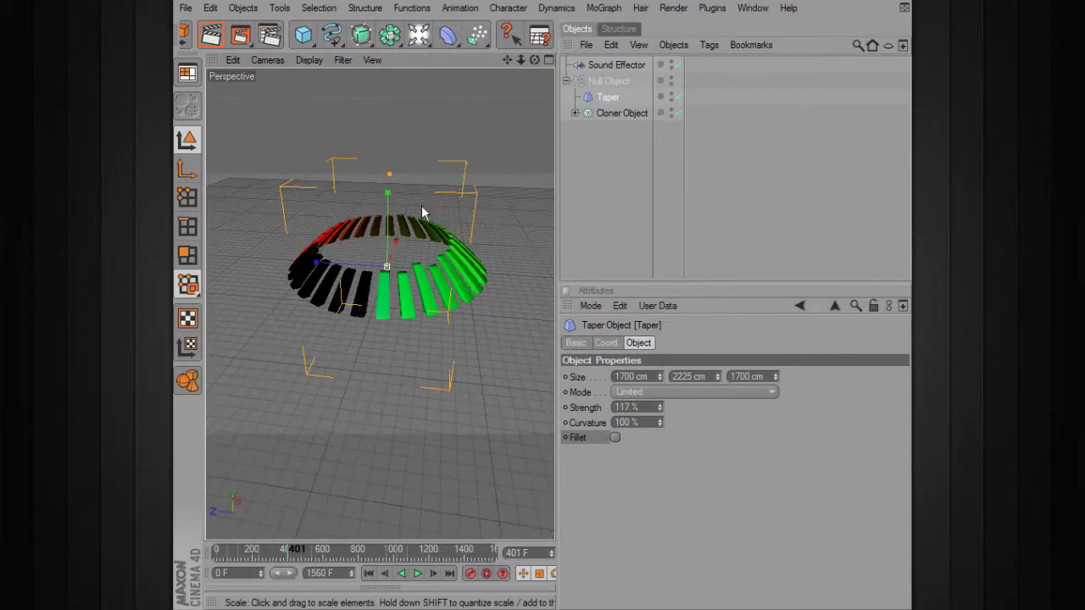
- Turn the Taper upside down by setting its bank rotation to 180°
left_click(607, 343)
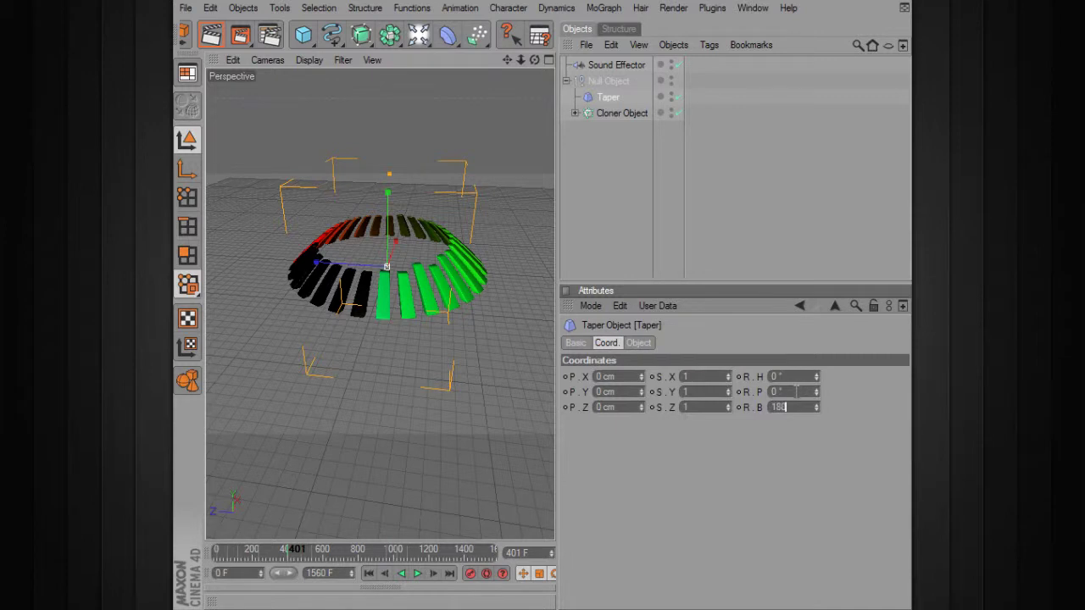
key("Return")
left_click_drag(461, 366, 461, 339, "alt")
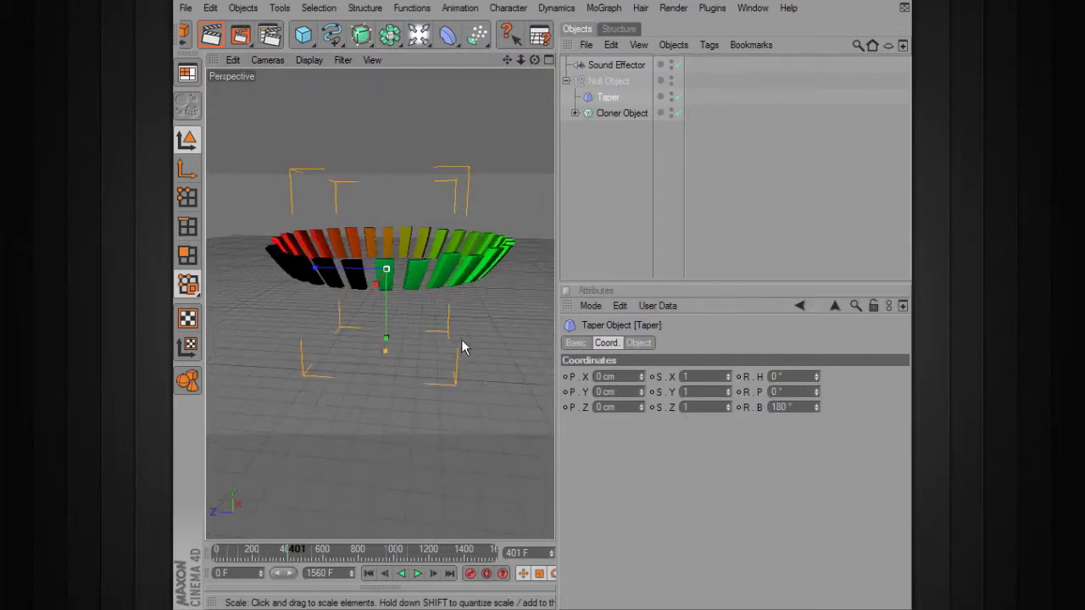
- Raise the Taper along its vertical axis until the boxes' lower ends converge around a small central opening, then deselect it
key("e")
left_click(467, 182)
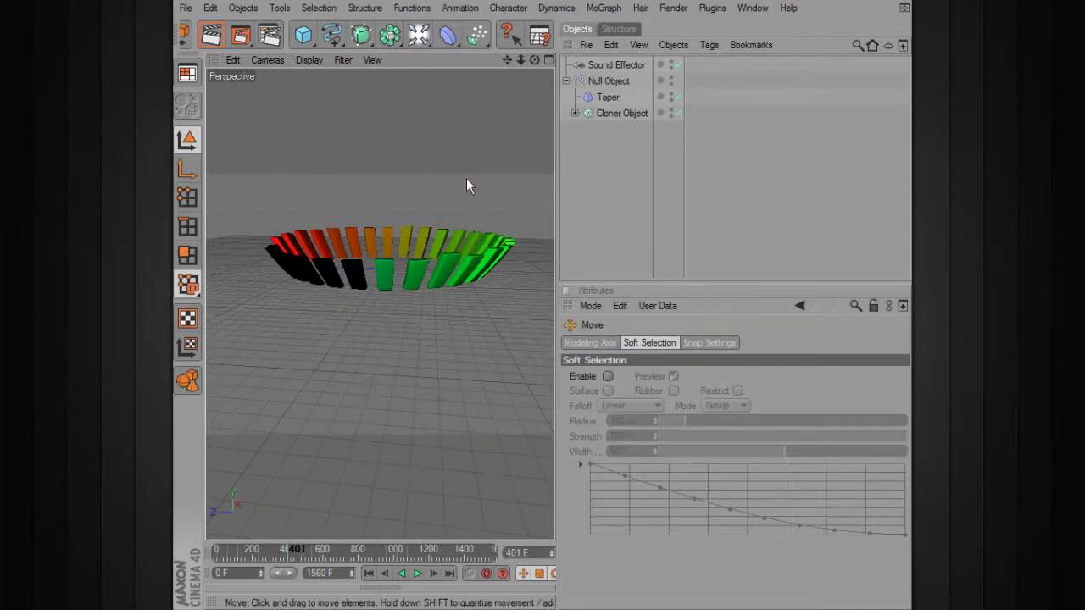
left_click(610, 97)
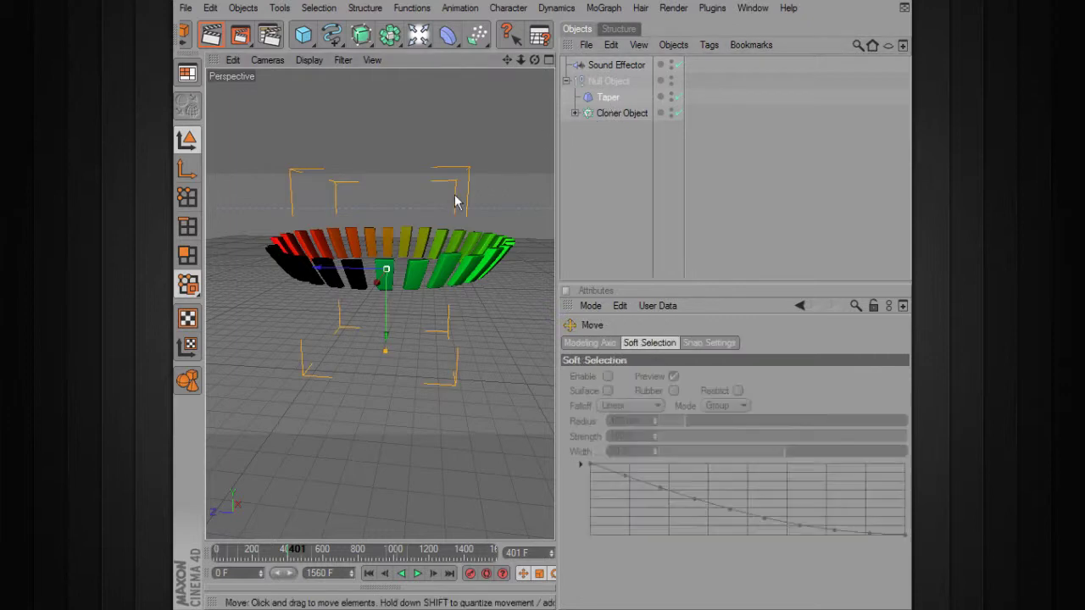
mouse_move(387, 322)
left_mouse_down()
mouse_move(388, 269)
mouse_move(387, 373)
left_mouse_up()
mouse_move(341, 127)
left_mouse_down("alt")
mouse_move(341, 183)
mouse_move(341, 164)
left_mouse_up("alt")
scroll(341, 183, "up", 4)
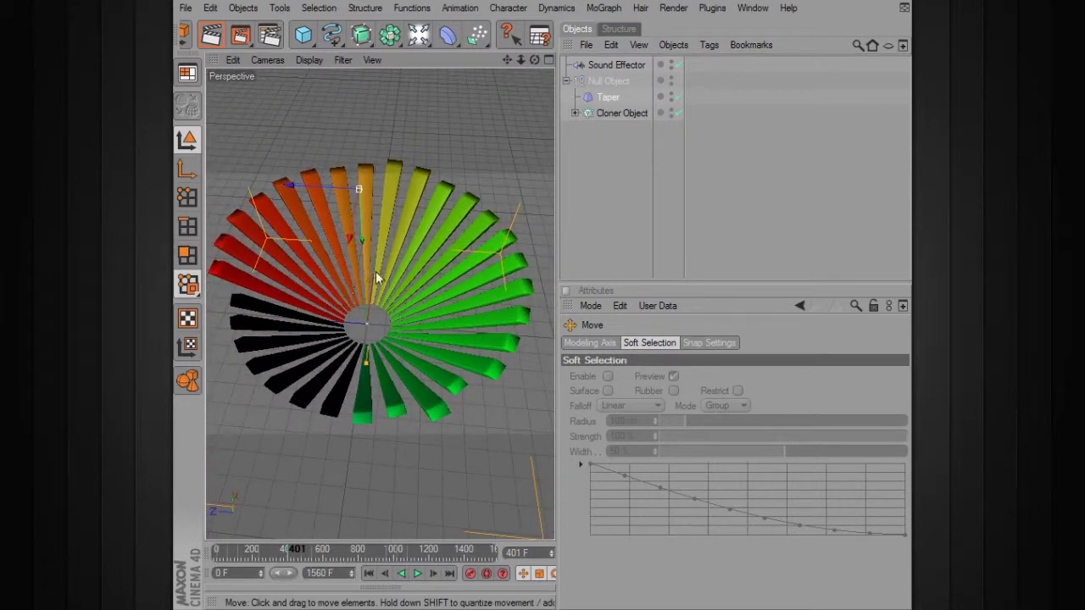
left_click_drag(327, 363, 327, 344, "alt")
left_click_drag(364, 253, 365, 259)
left_click(485, 213)
- Widen the viewport, play the animation, examine the tapered ring from the side and from above, and stop playback
scroll(484, 213, "down", 5)
left_click_drag(560, 284, 644, 263)
left_click_drag(326, 332, 326, 352, "alt")
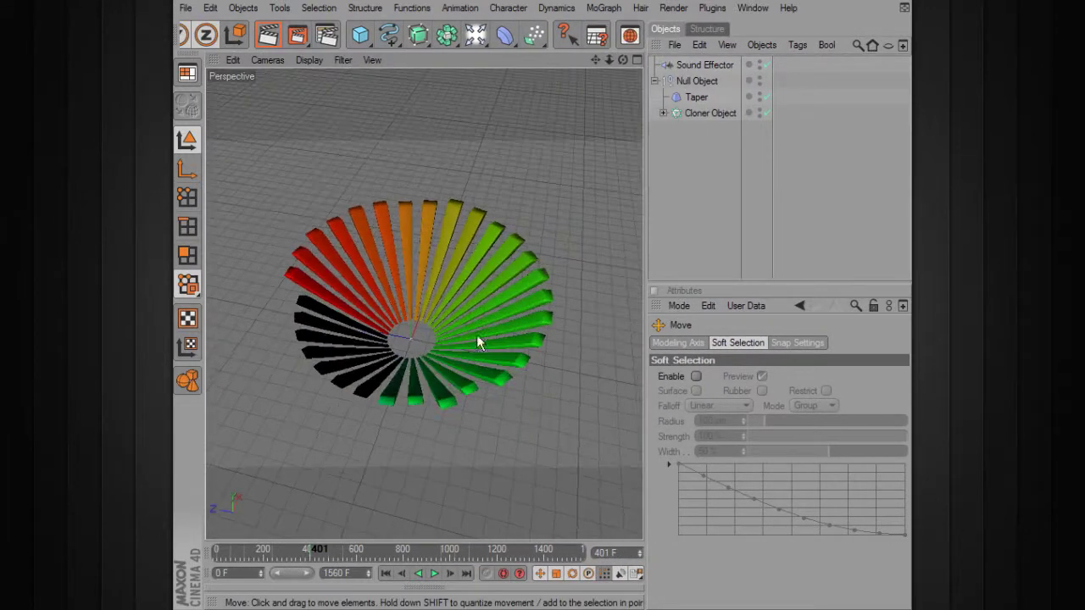
left_click_drag(561, 396, 561, 262, "alt")
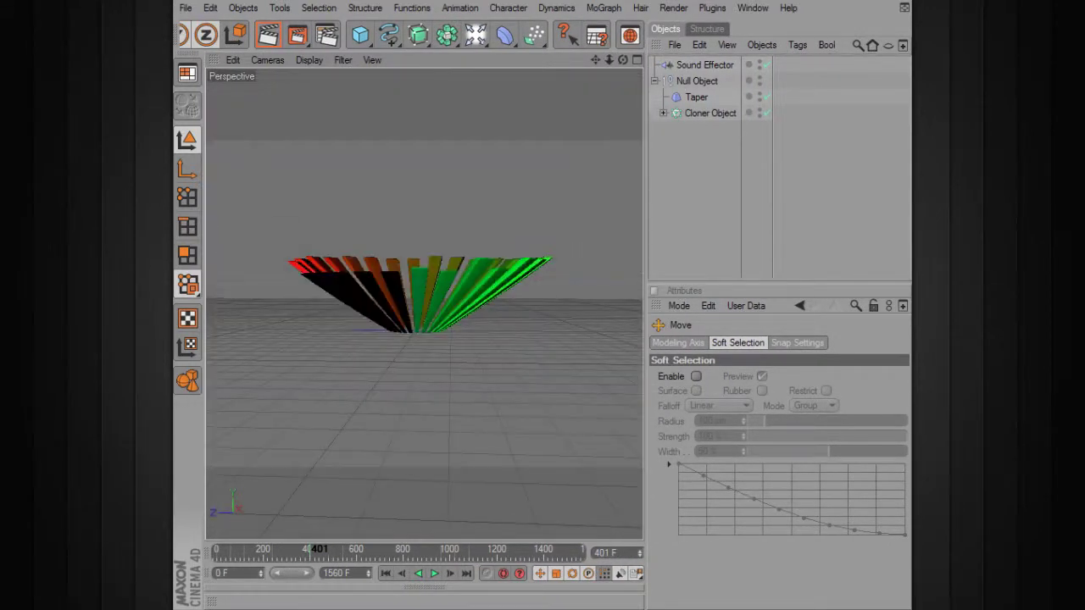
left_click(434, 573)
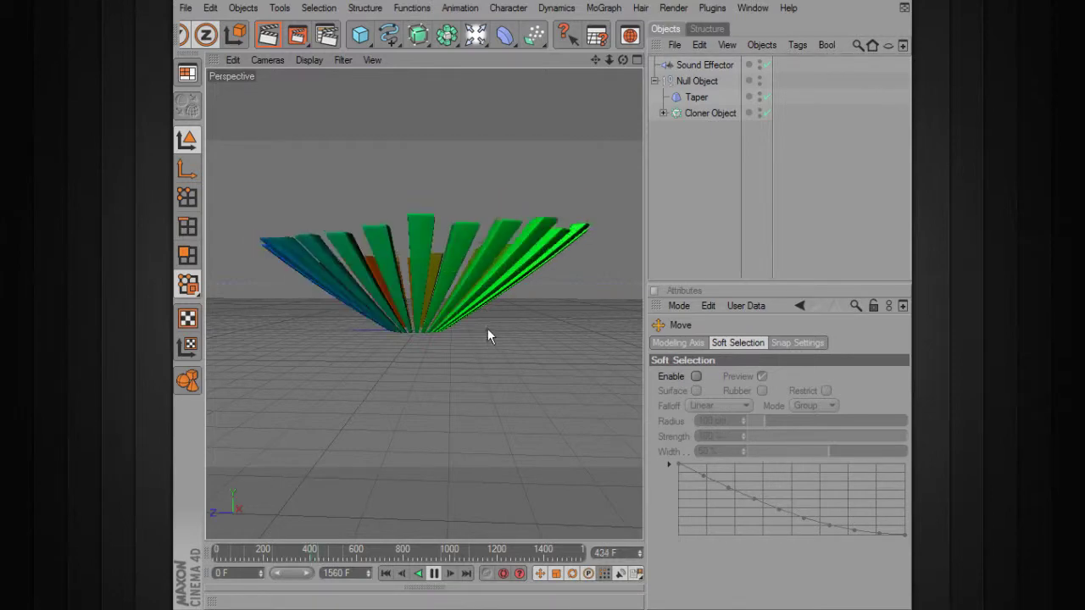
left_click_drag(423, 305, 424, 436, "alt")
left_click_drag(466, 221, 497, 206, "alt")
left_click(434, 573)
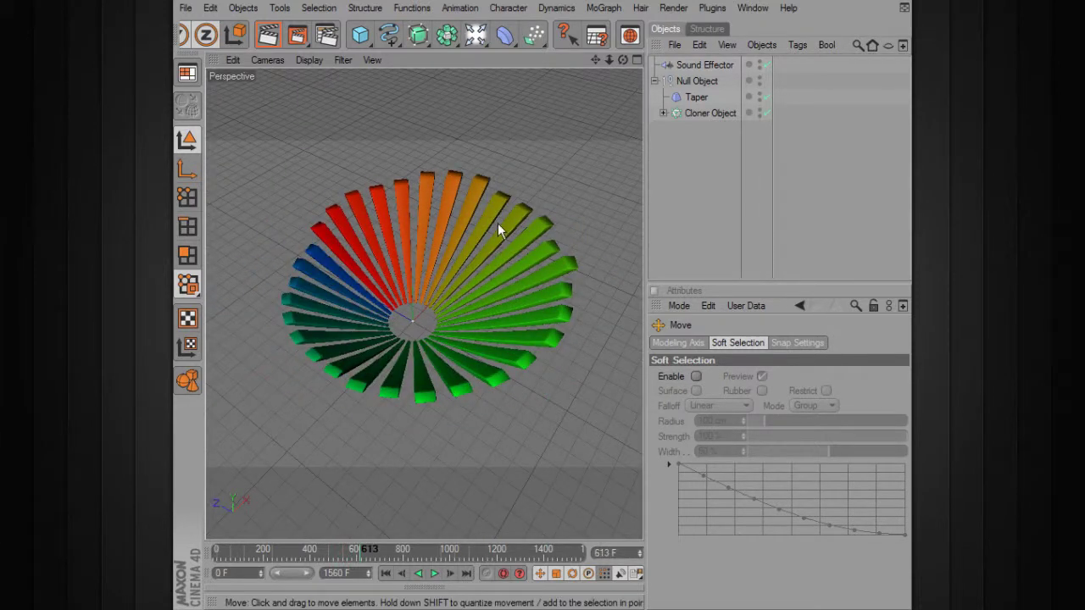
- Add a Spherify deformer and place it in the null between the Taper and the Cloner Object
left_click(506, 35)
left_click(562, 195)
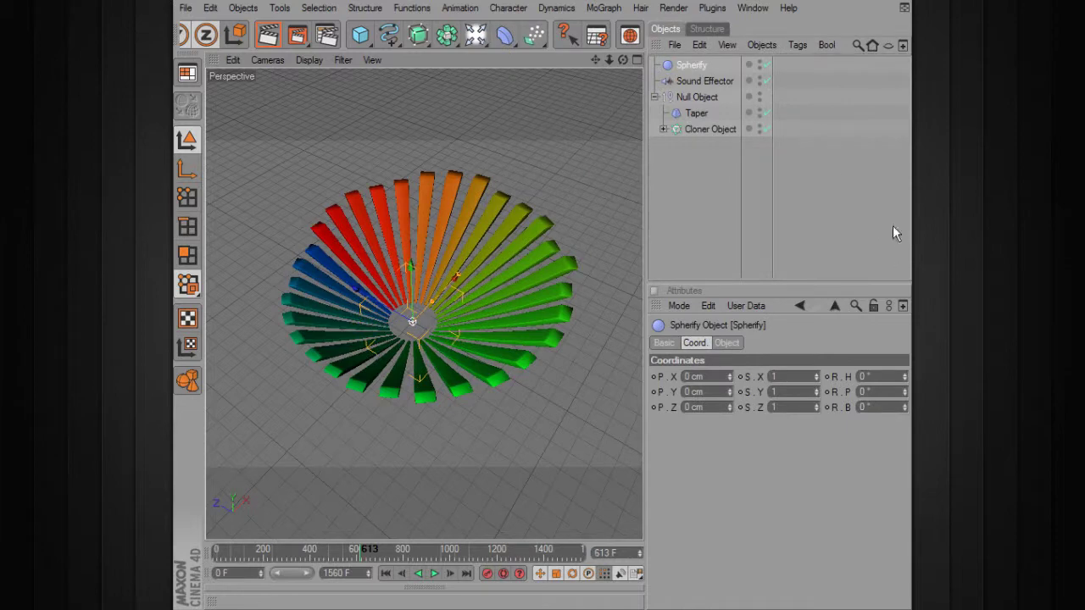
left_click(698, 66)
left_click_drag(702, 115, 706, 118)
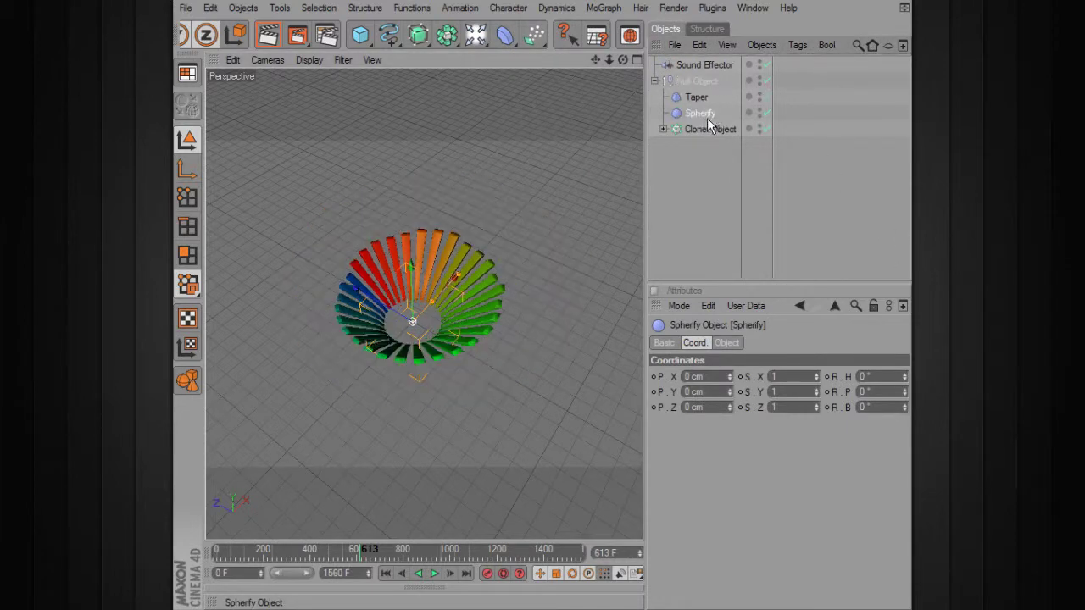
left_click_drag(589, 208, 584, 127, "alt")
right_click_drag(322, 312, 382, 331, "alt")
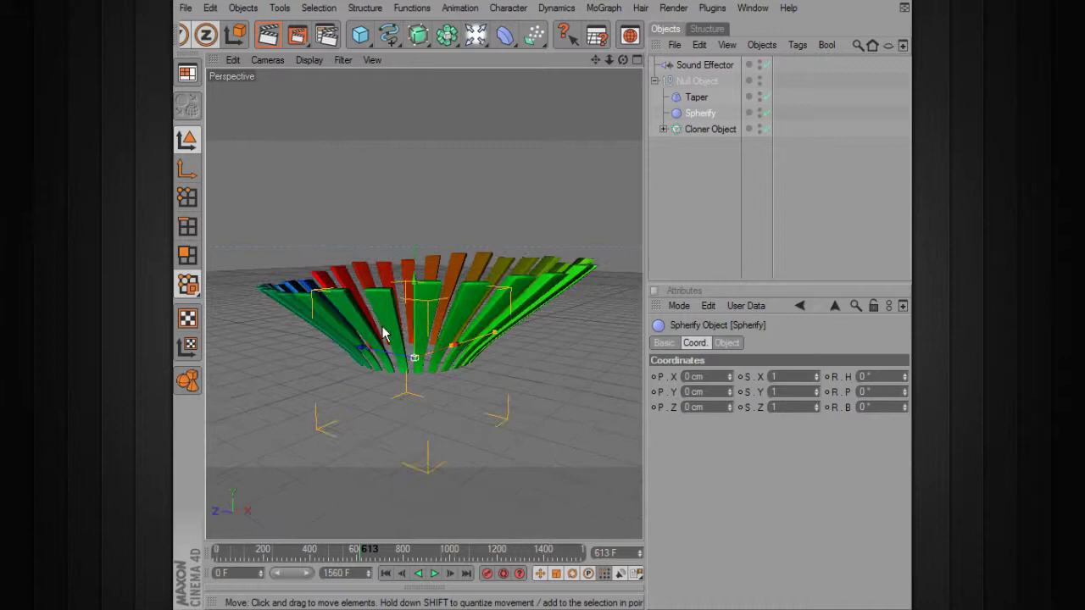
- Set the Spherify's radius to 250 cm and its strength to about 82 %
left_click(726, 344)
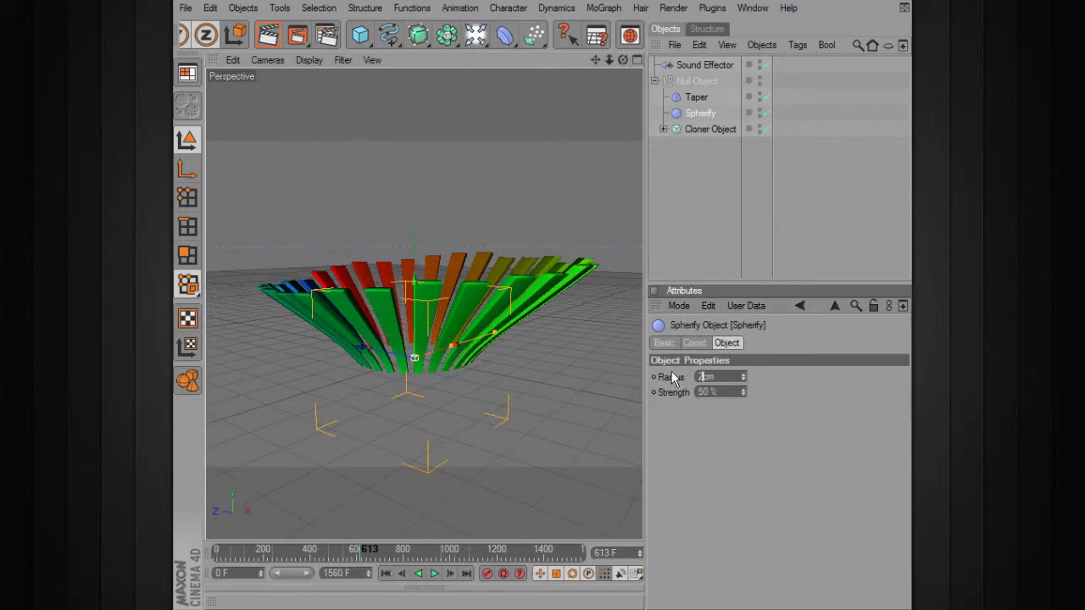
key("Return")
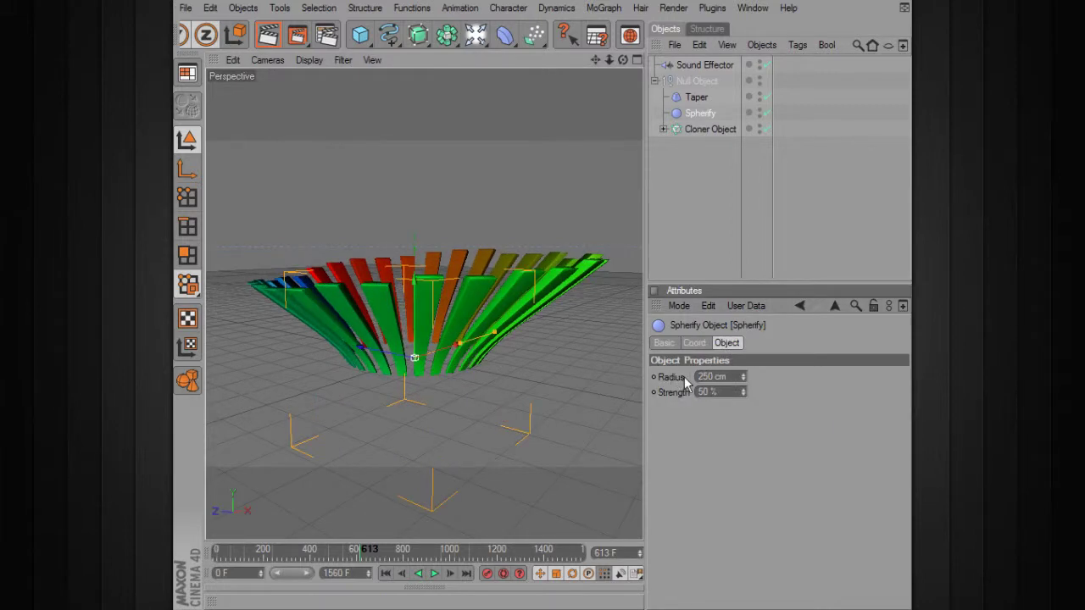
left_click_drag(742, 393, 743, 364)
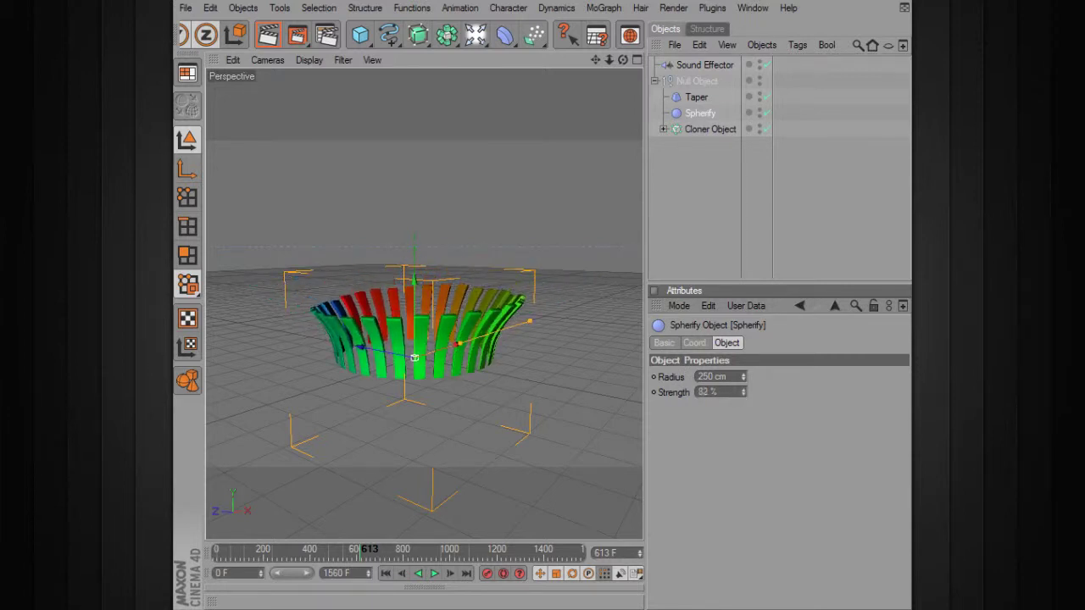
left_click_drag(512, 379, 510, 379, "alt")
- Move the Spherify upward along its vertical axis so the boxes curve into an open bowl, and deselect it
left_click_drag(424, 296, 423, 144)
left_click_drag(424, 254, 424, 330, "alt")
left_click_drag(479, 226, 478, 195, "alt")
right_click_drag(479, 226, 576, 225, "alt")
left_click_drag(479, 226, 479, 280, "alt")
left_click_drag(491, 186, 520, 219, "alt")
left_click(592, 408)
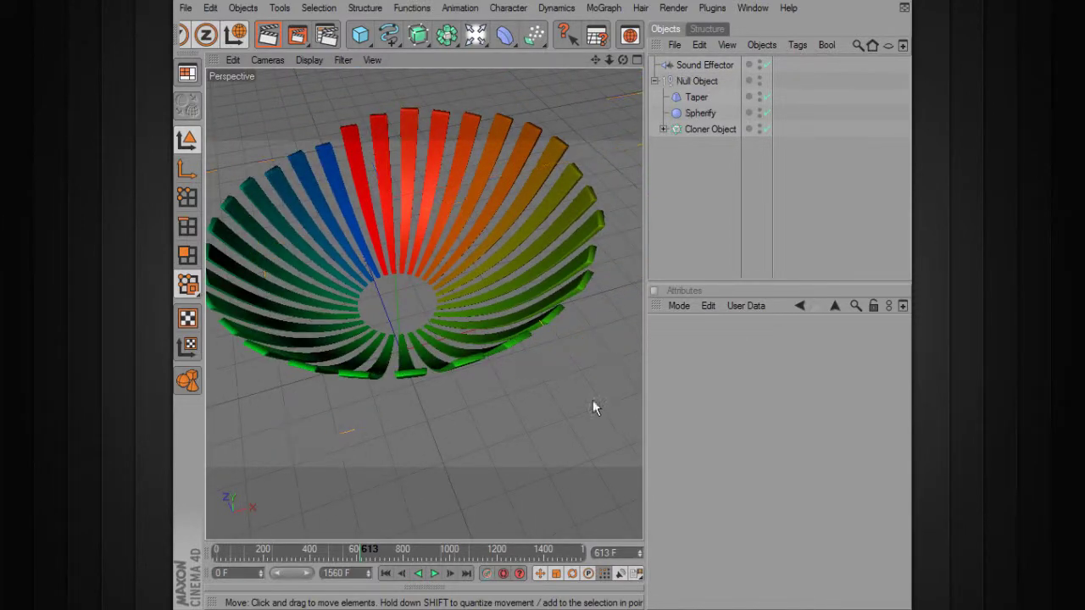
- Play the animation from the first frame, examine the bowl's motion and colors from several angles, and return to frame 0
left_click(385, 573)
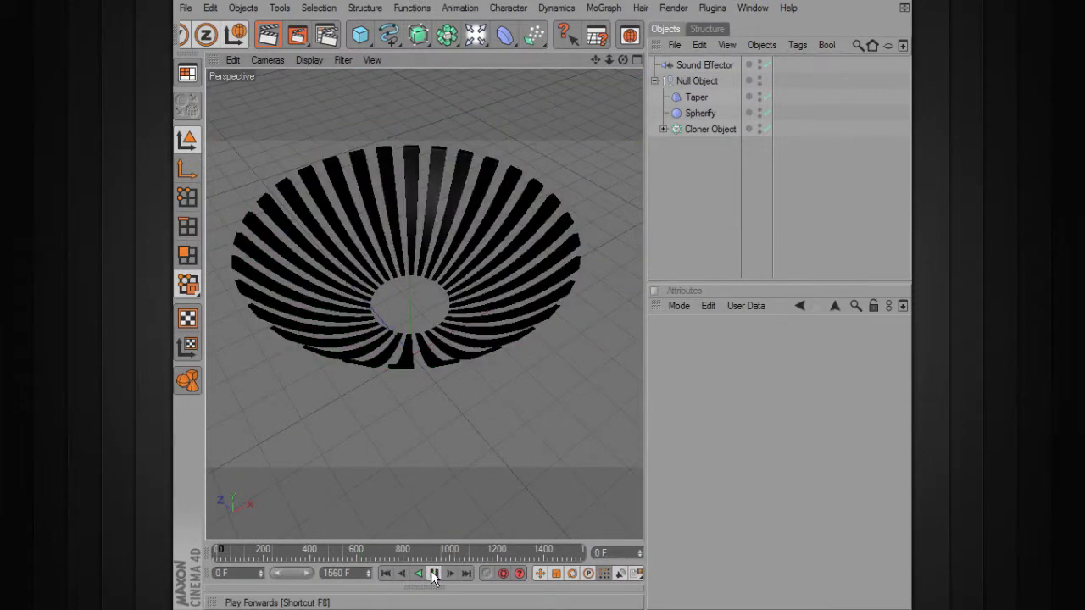
left_click_drag(489, 371, 514, 305, "alt")
right_click_drag(514, 311, 483, 311, "alt")
left_click_drag(509, 322, 547, 271, "alt")
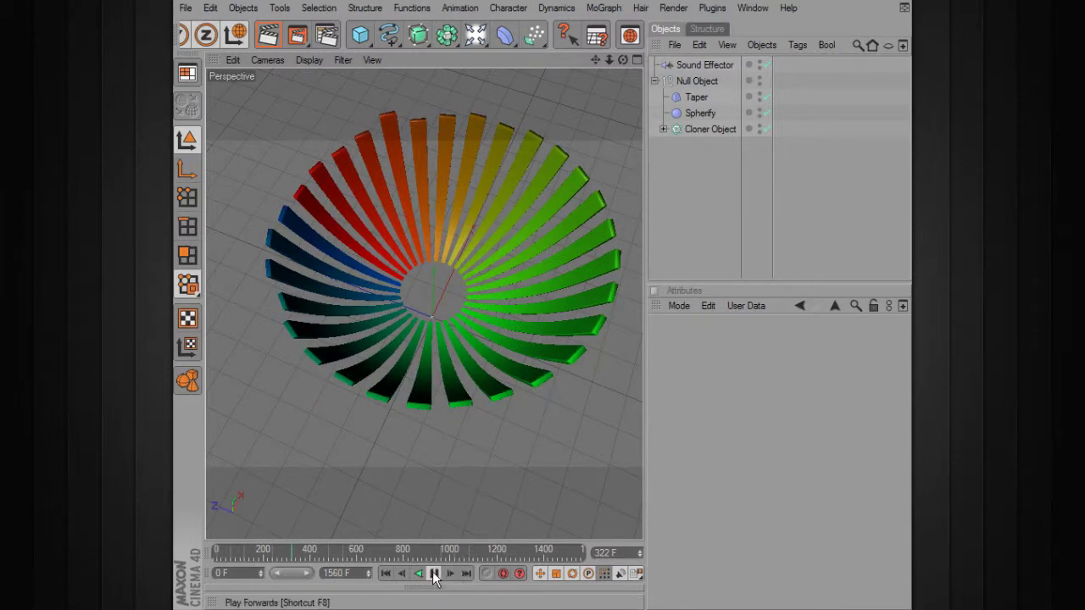
left_click_drag(519, 396, 528, 364, "alt")
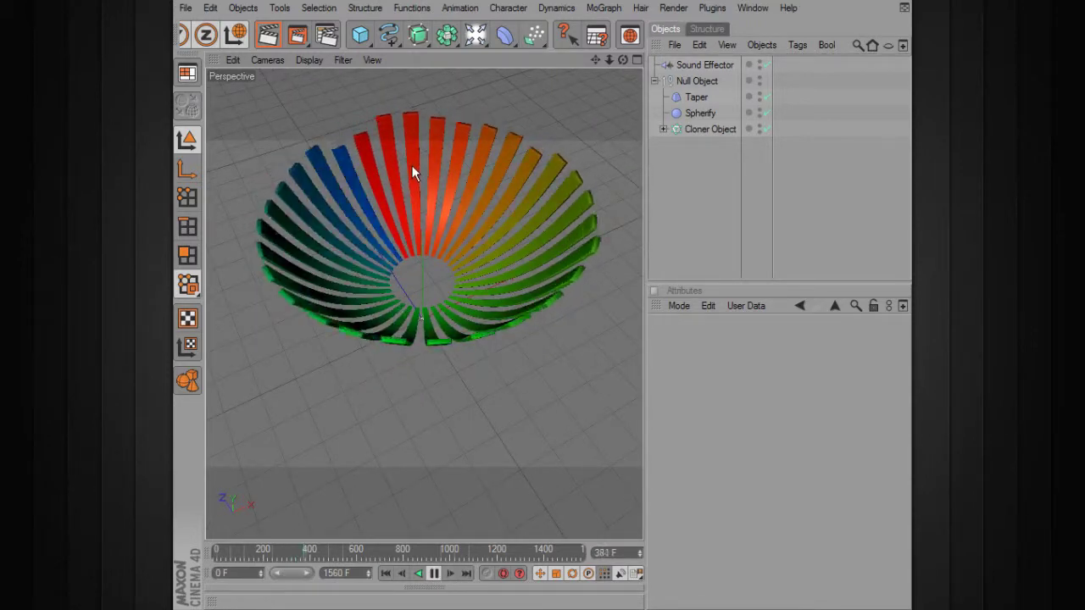
left_click_drag(493, 356, 559, 307, "alt")
middle_click_drag(559, 308, 572, 362, "alt")
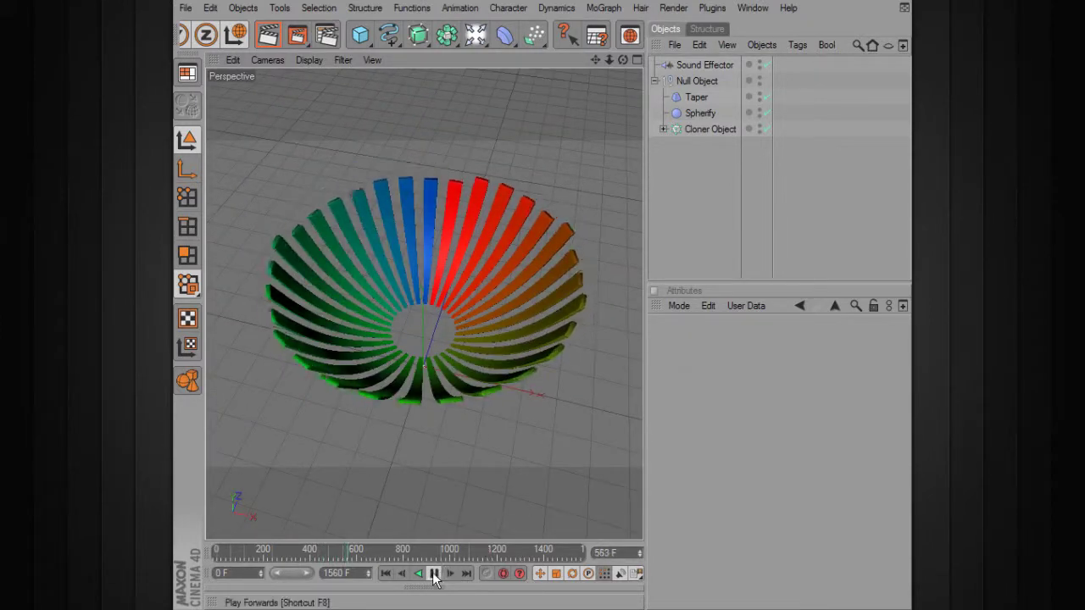
left_click(384, 573)
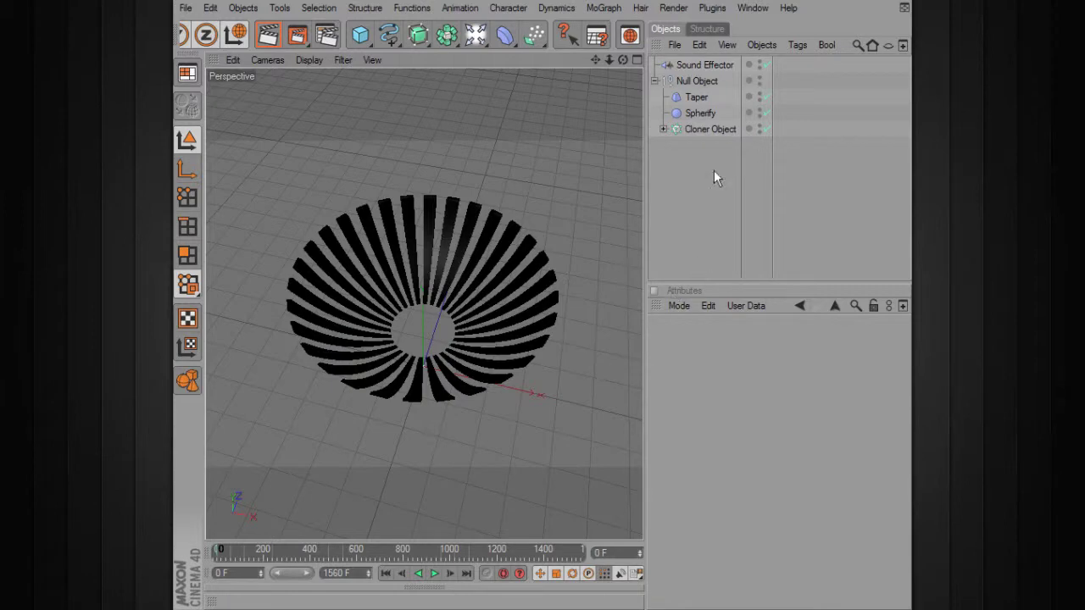
- Add a Random Effector to the Cloner Object and check that it is among the cloner's effectors
left_click(698, 130)
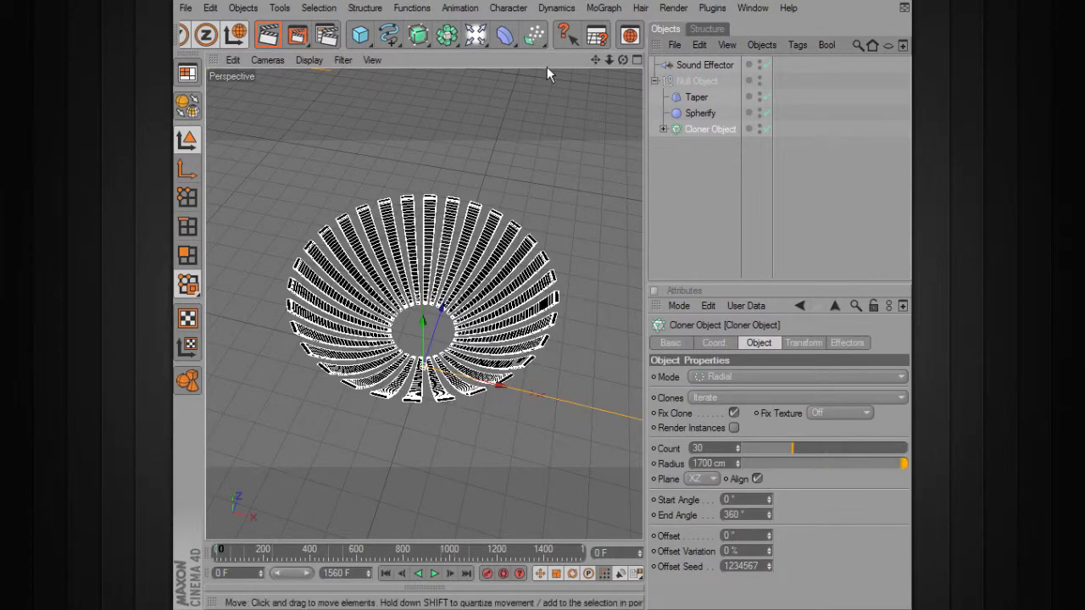
left_click(604, 9)
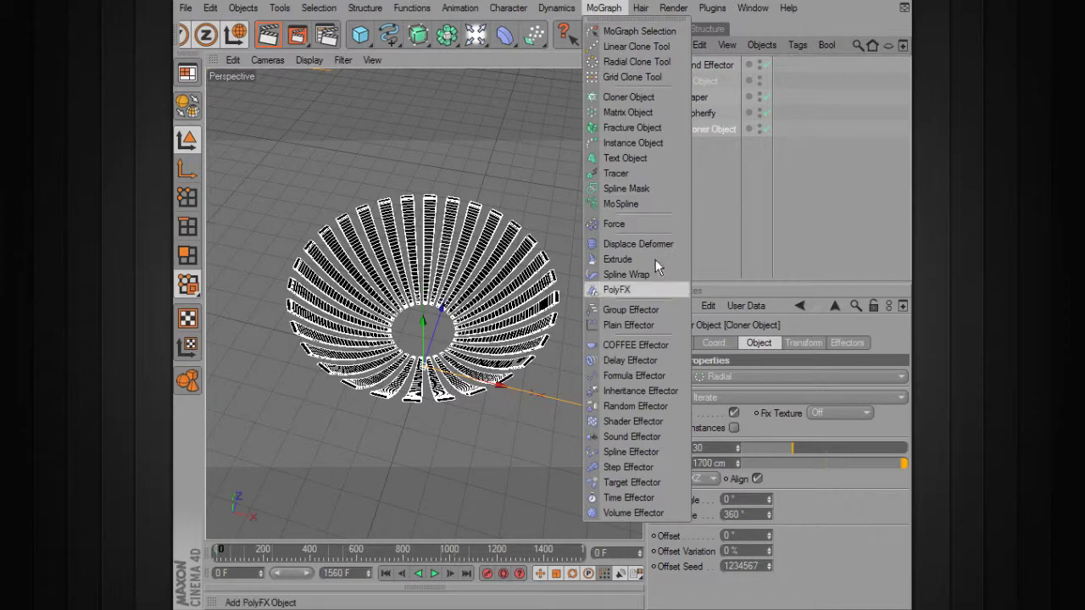
left_click(636, 406)
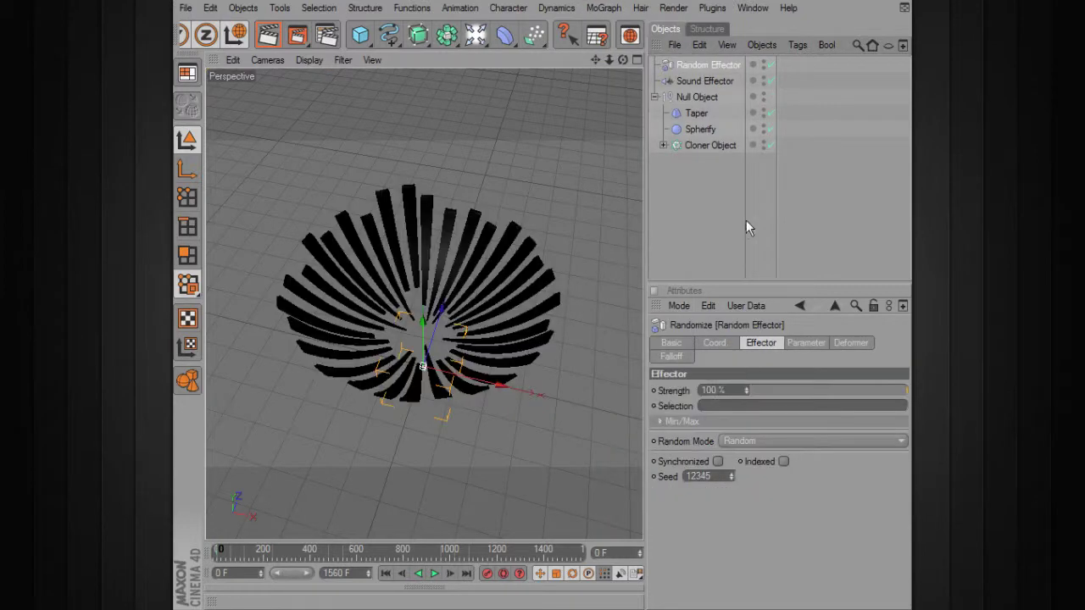
left_click(704, 146)
left_click(846, 344)
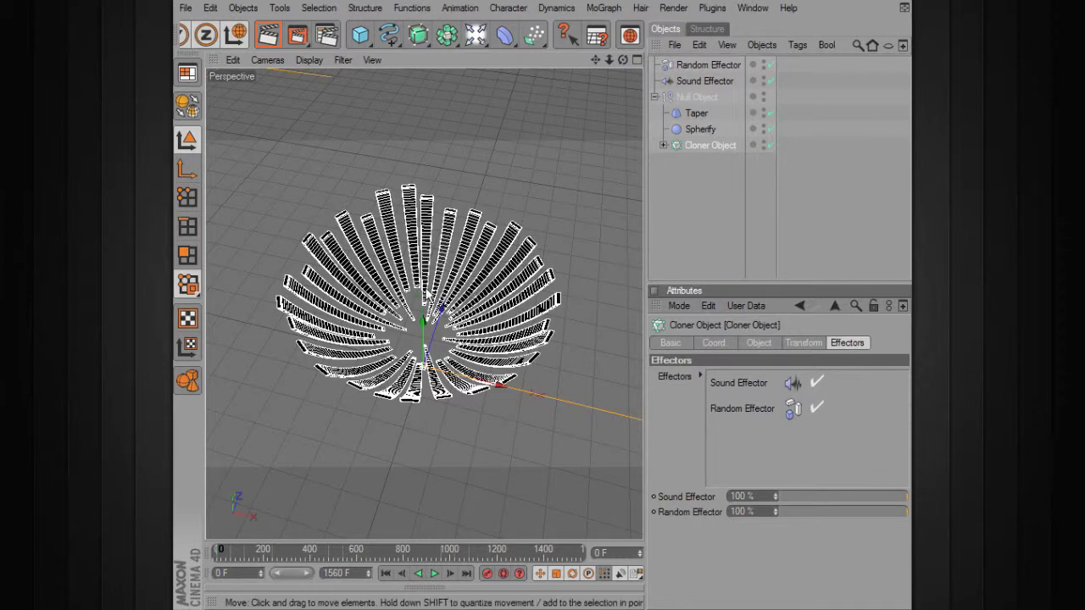
left_click(406, 280)
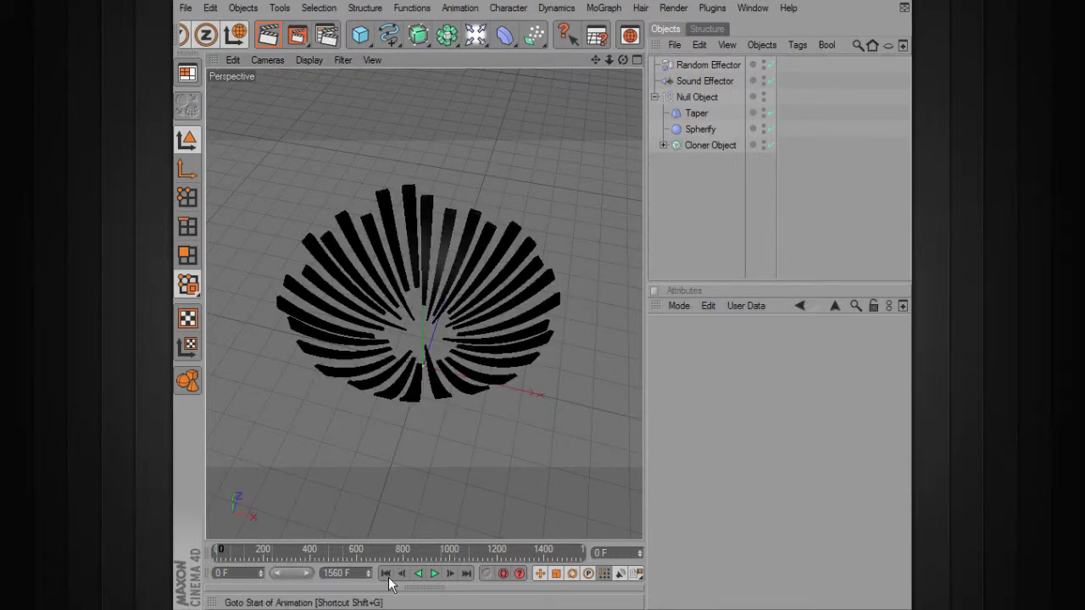
- Play the animation and set the Random Effector's X and Z position offsets to 0 cm
left_click(431, 574)
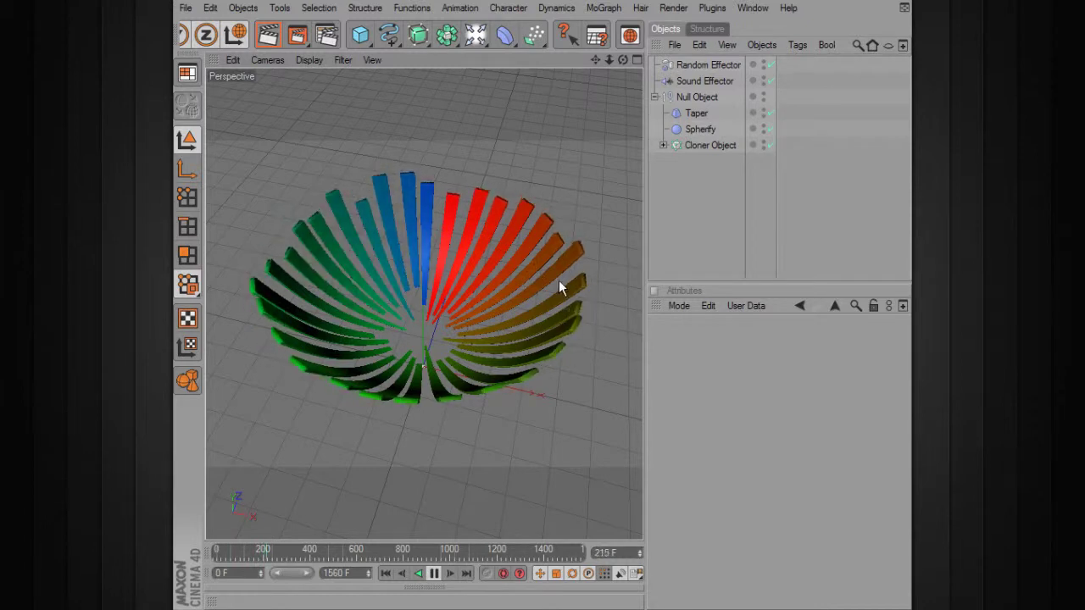
left_click(723, 66)
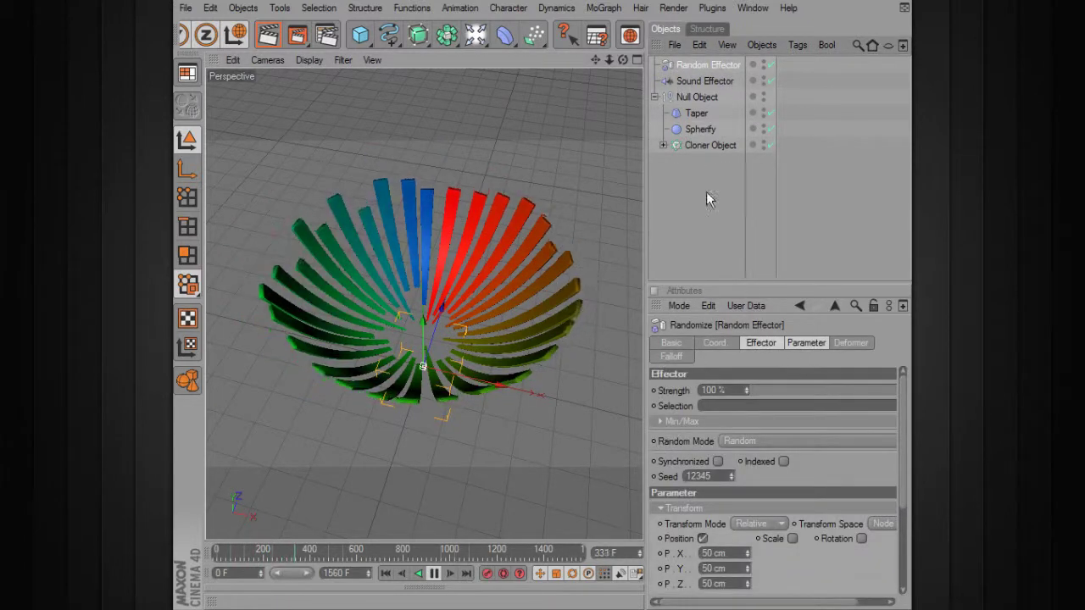
left_click(806, 342)
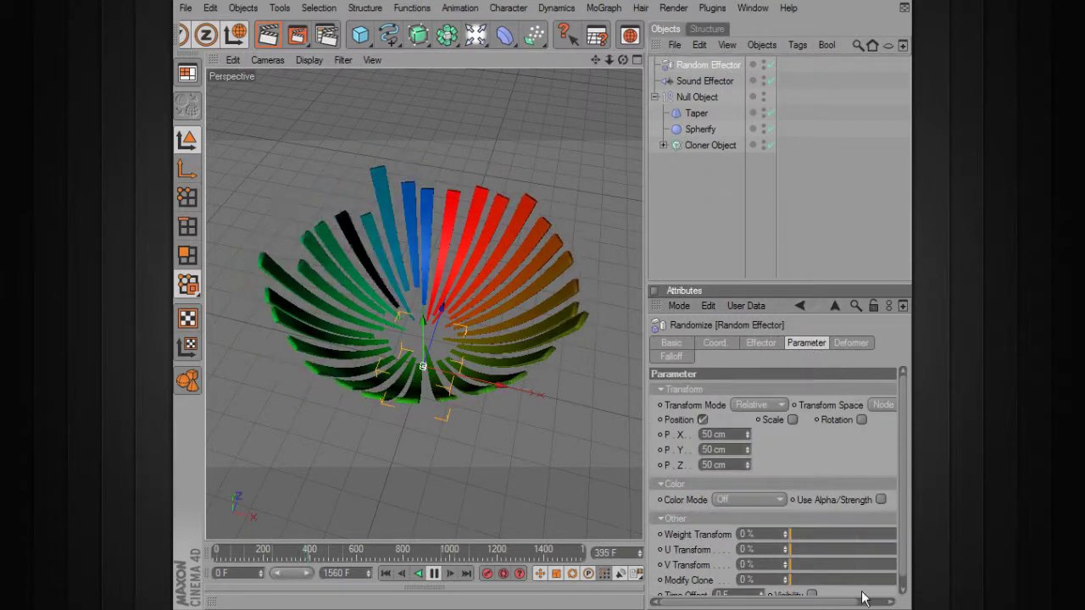
left_click_drag(649, 502, 581, 502)
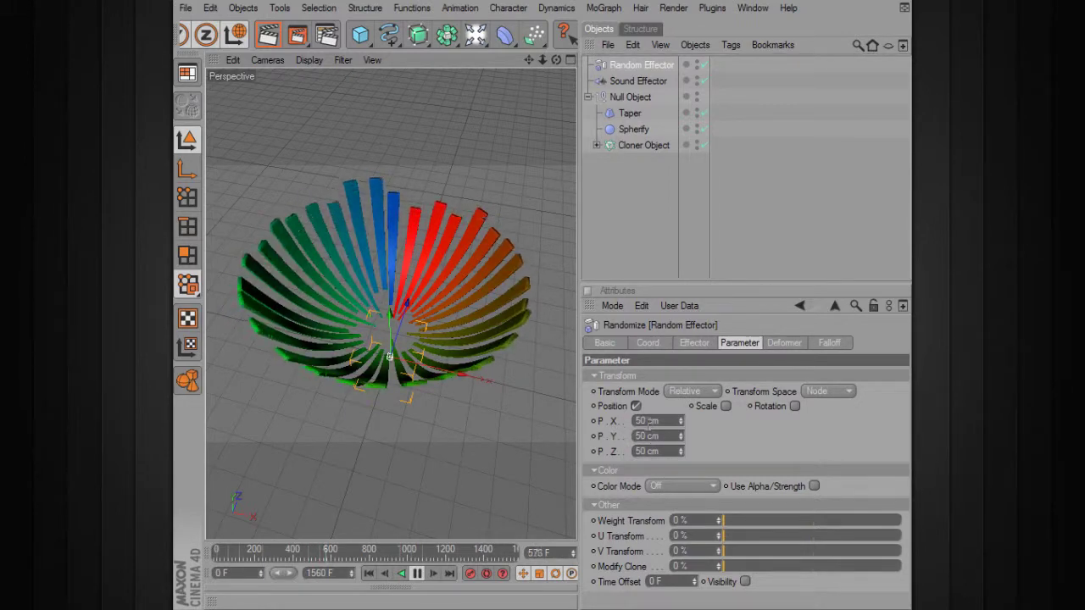
mouse_move(390, 305)
left_mouse_down("alt")
mouse_move(398, 229)
mouse_move(475, 245)
mouse_move(398, 305)
left_mouse_up("alt")
left_click_drag(648, 421, 602, 417)
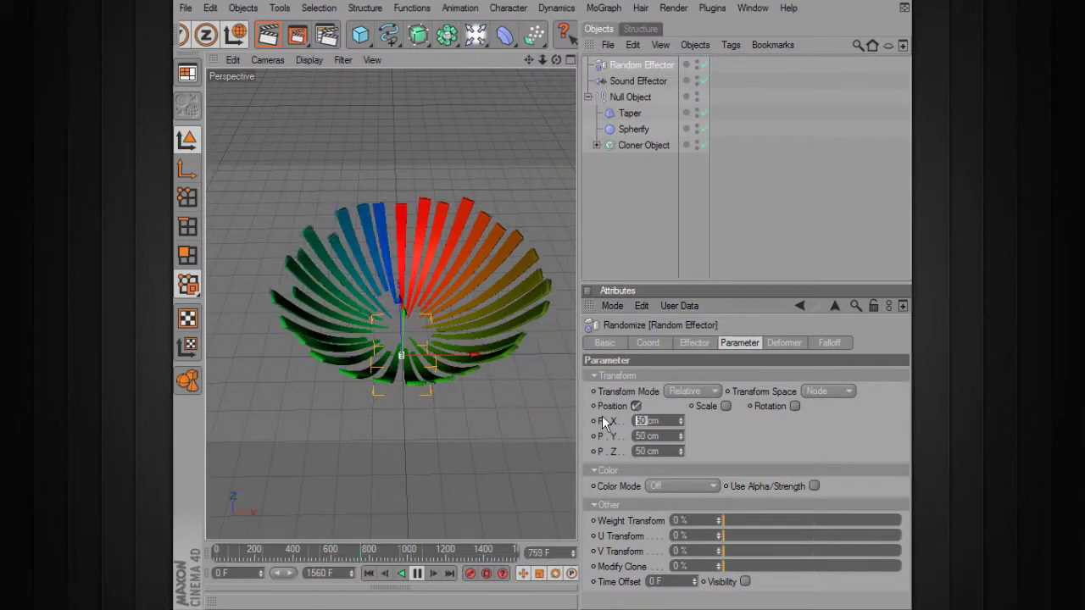
type("0")
key("Return")
type("0")
key("Return")
- Reduce the Random Effector's Y position offset to 0 cm while the animation plays
left_click_drag(467, 346, 478, 339, "alt")
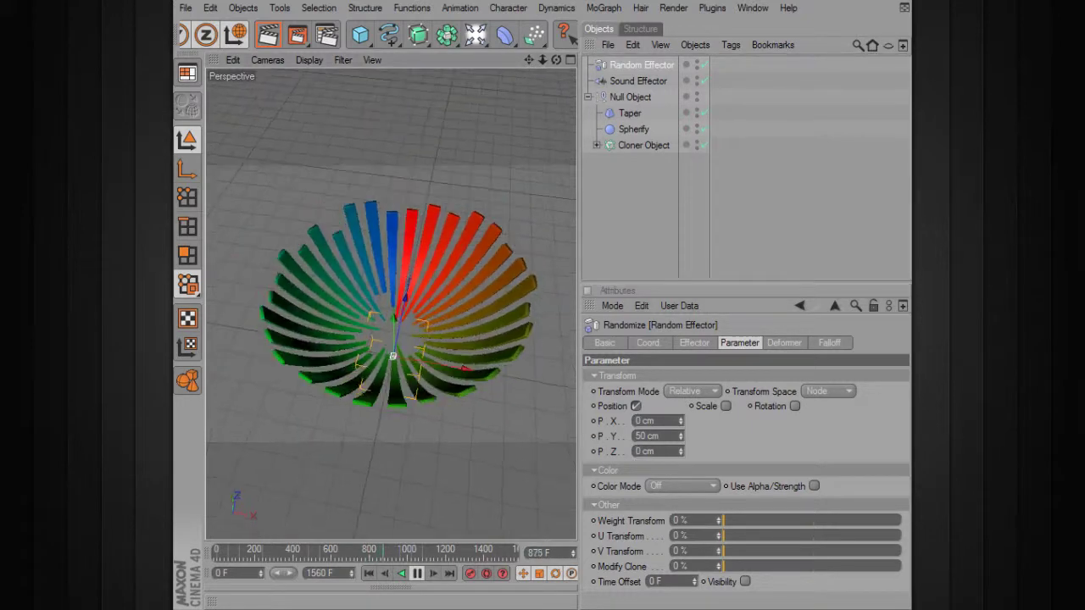
right_click_drag(393, 296, 441, 297, "alt")
left_click_drag(681, 436, 680, 328)
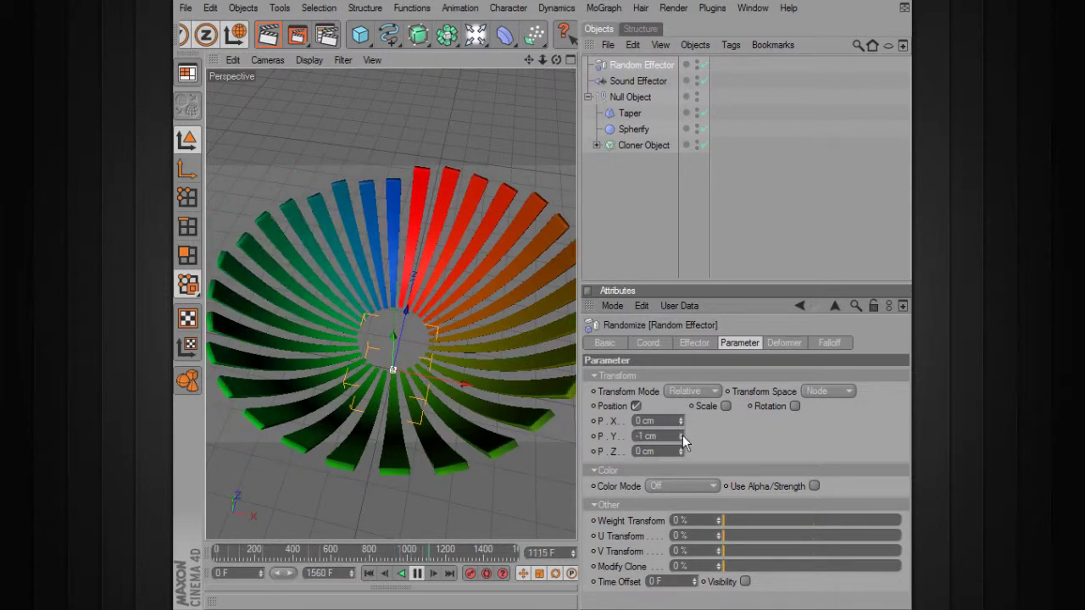
left_click_drag(645, 436, 616, 432)
type("0")
key("Return")
left_click_drag(483, 302, 438, 217, "alt")
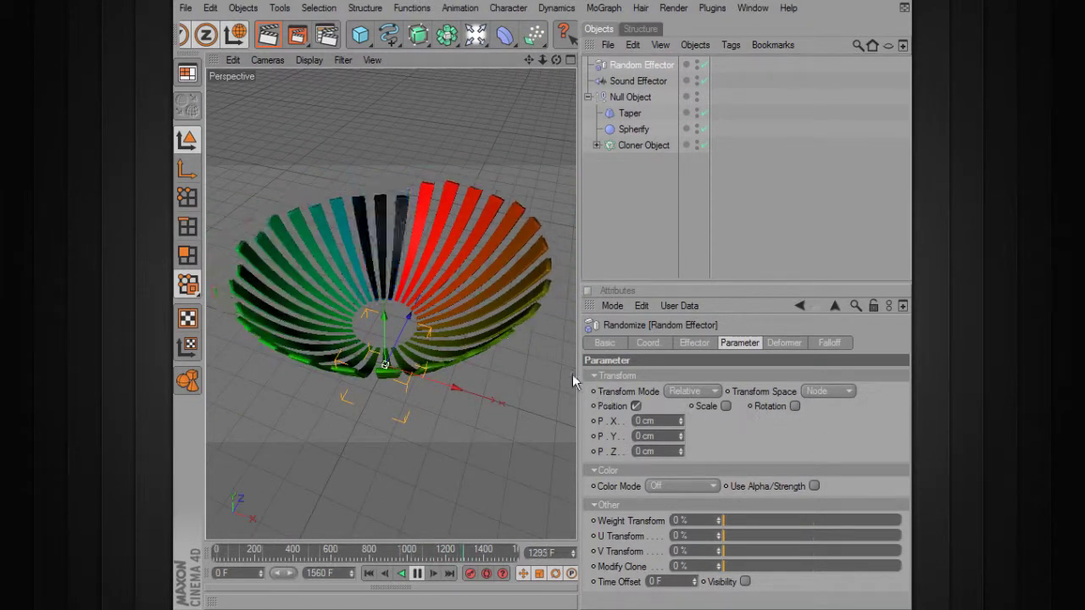
- Set the Random Effector's random mode to Noise and its Y position offset to 10 cm
left_click(694, 343)
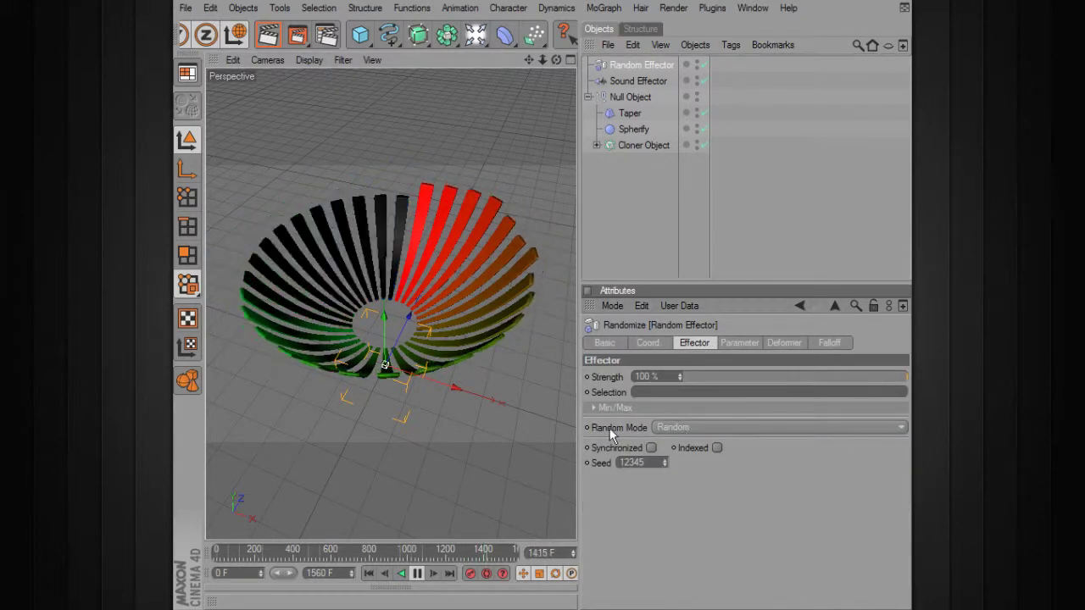
left_click(711, 427)
left_click(669, 473)
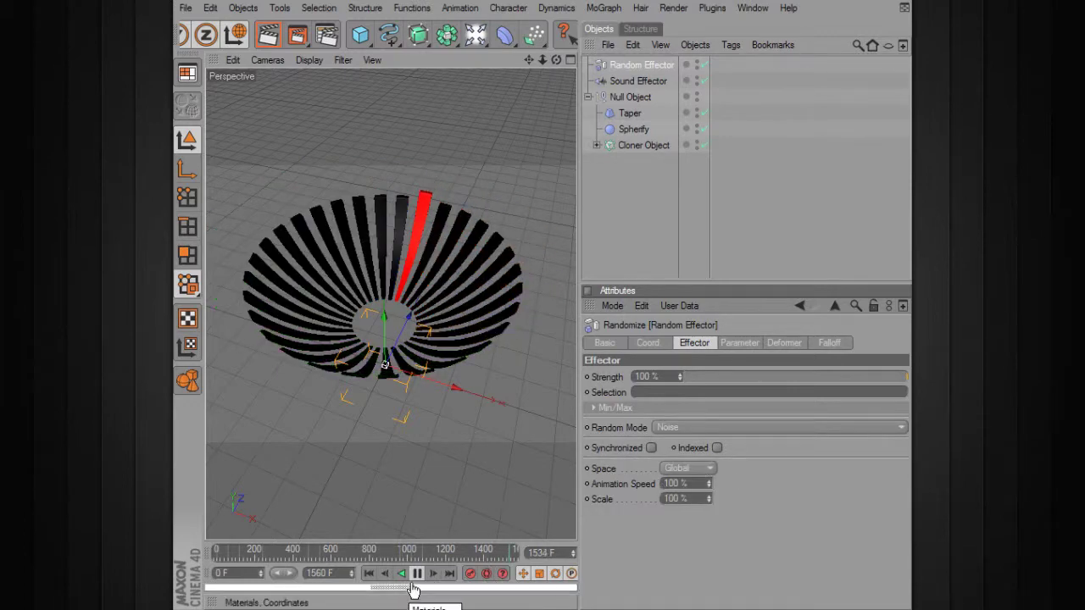
left_click(739, 343)
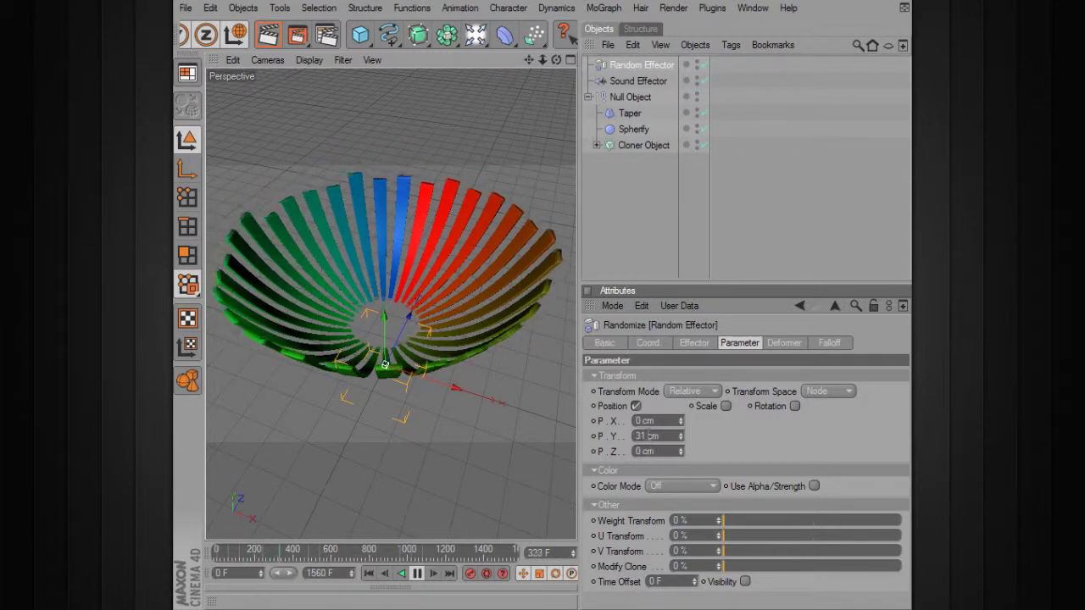
type("10")
key("Return")
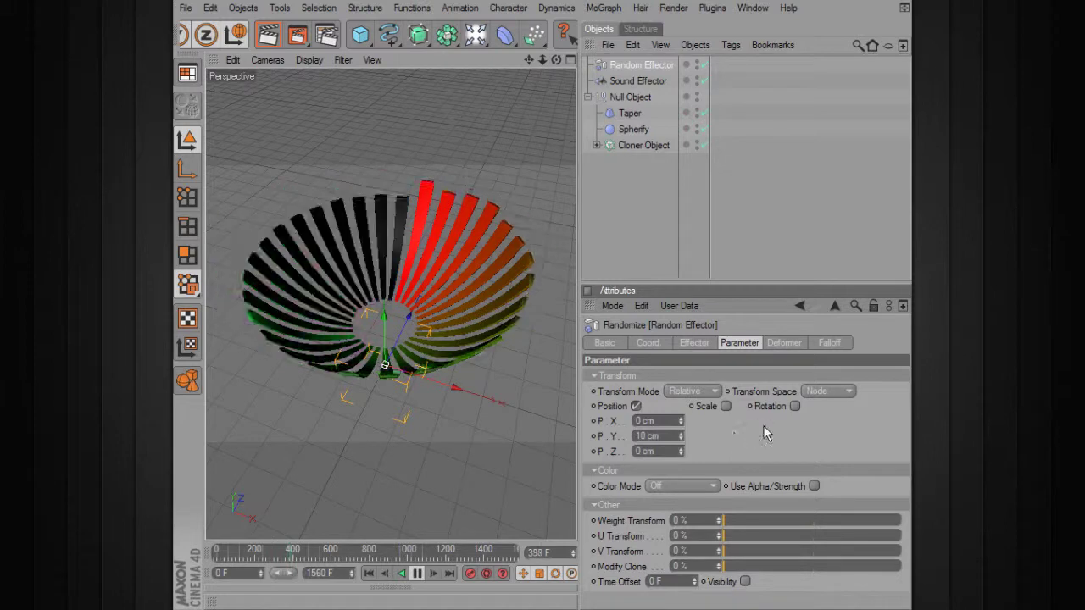
- Enable scale variation on the Random Effector, set its Y scale to 0.3, and check the bowl from several angles
left_click(726, 406)
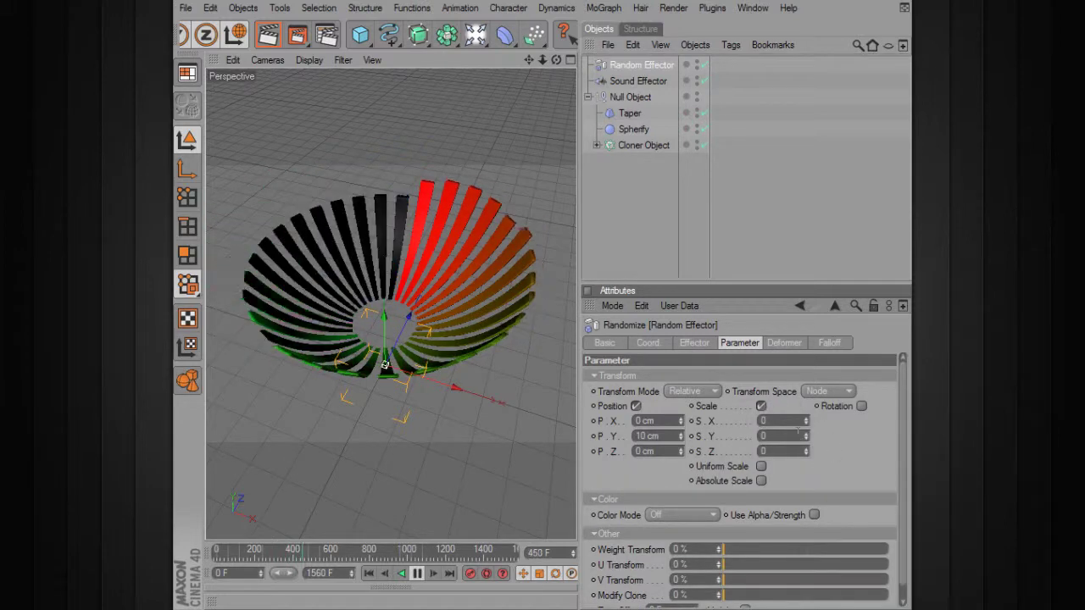
type("0.2")
key("Return")
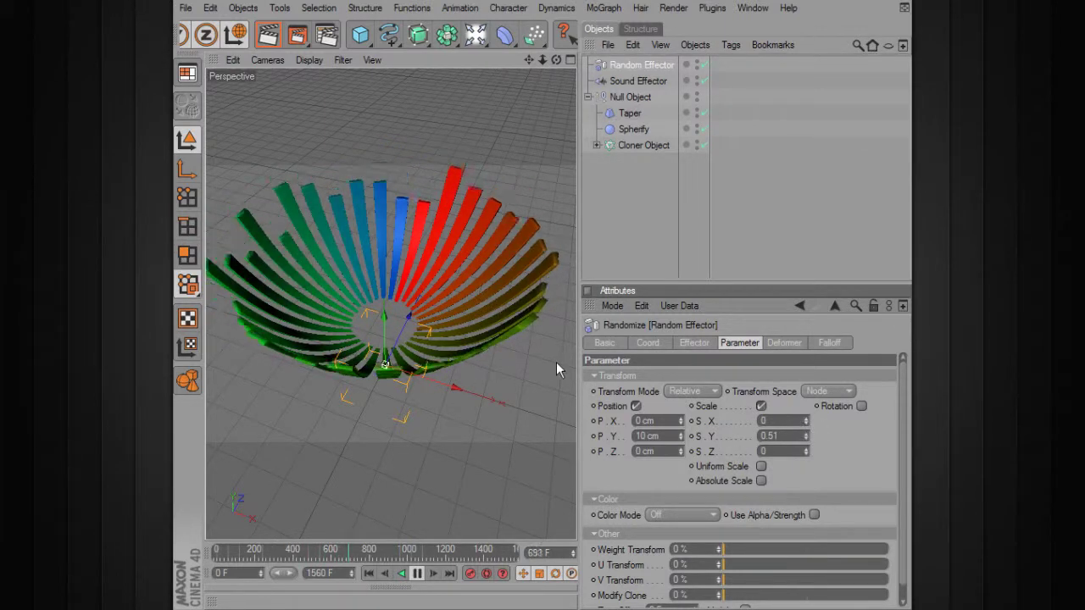
left_click_drag(530, 368, 490, 324, "alt")
middle_click_drag(412, 382, 443, 395, "alt")
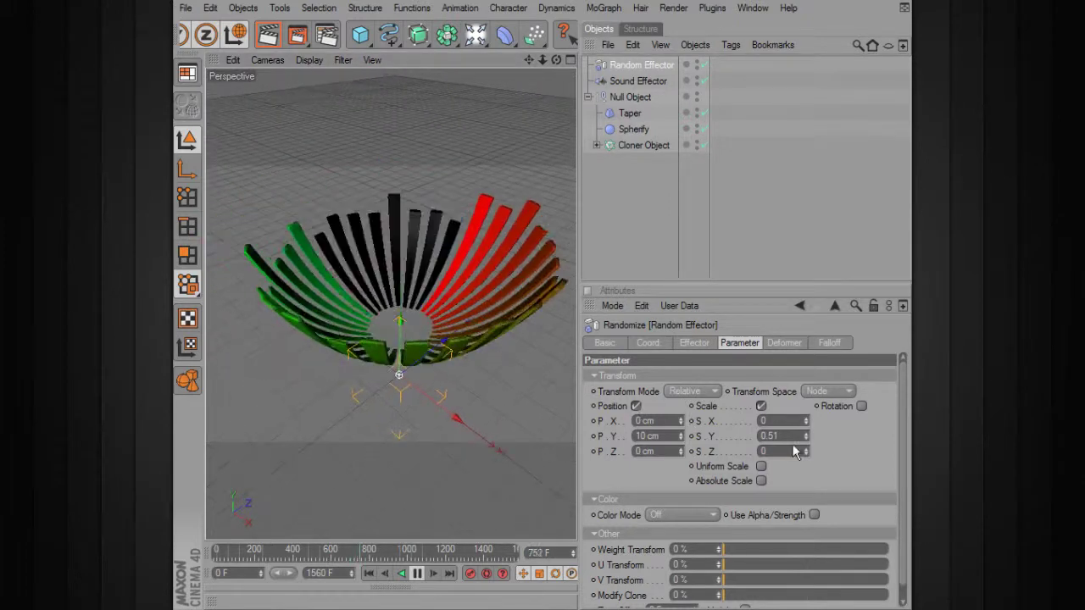
left_click(773, 436)
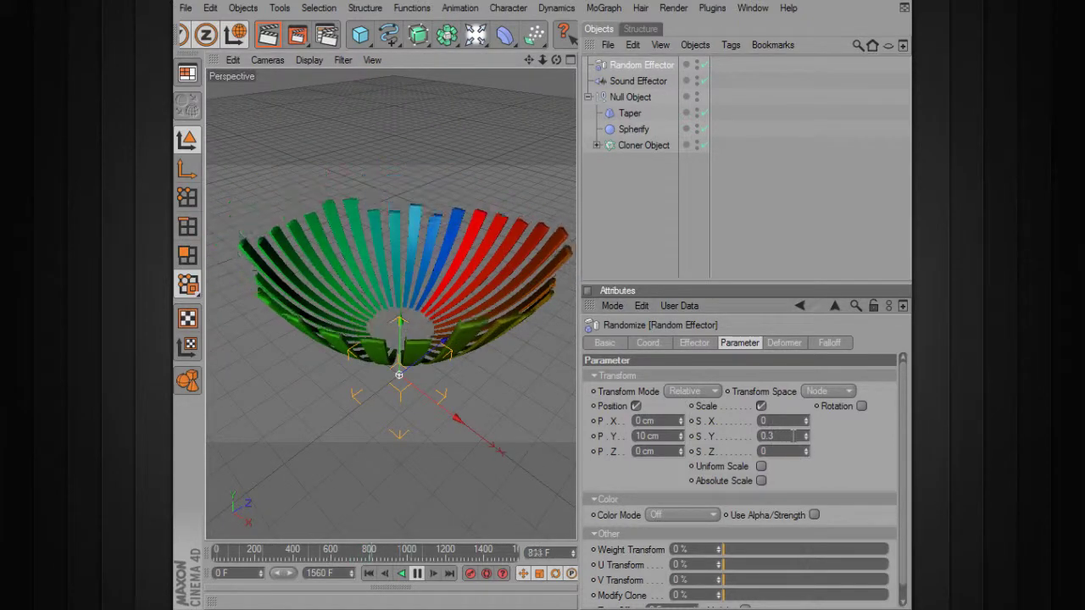
left_click_drag(506, 243, 391, 210, "alt")
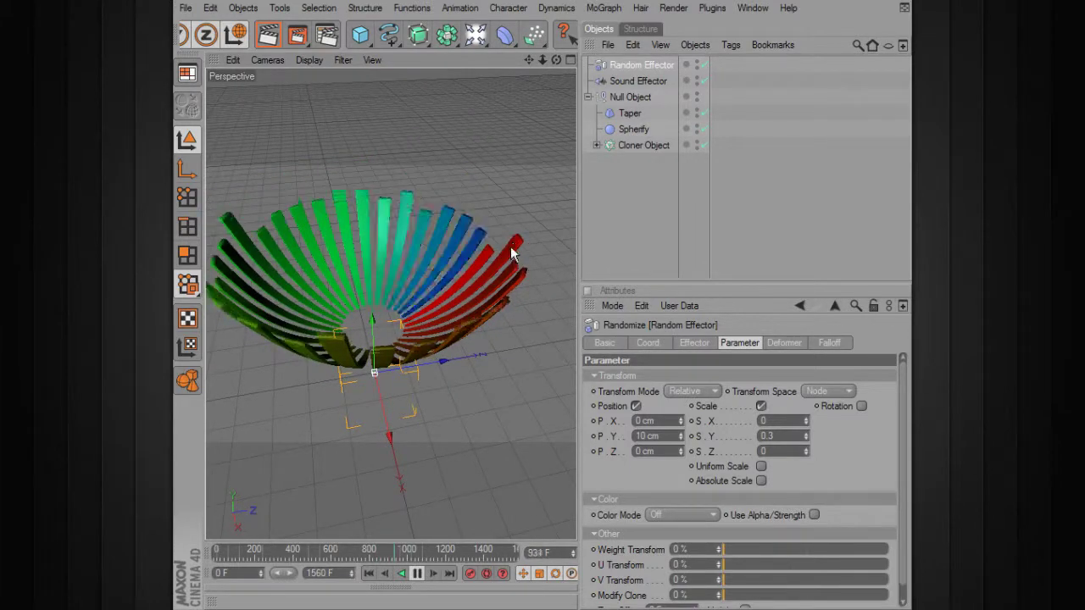
left_click_drag(473, 195, 429, 194, "alt")
middle_click_drag(428, 194, 536, 154, "alt")
left_click_drag(428, 188, 449, 211, "alt")
- Review the Sound Effector's frequency and color settings, and set its color mode to Off
left_click(645, 81)
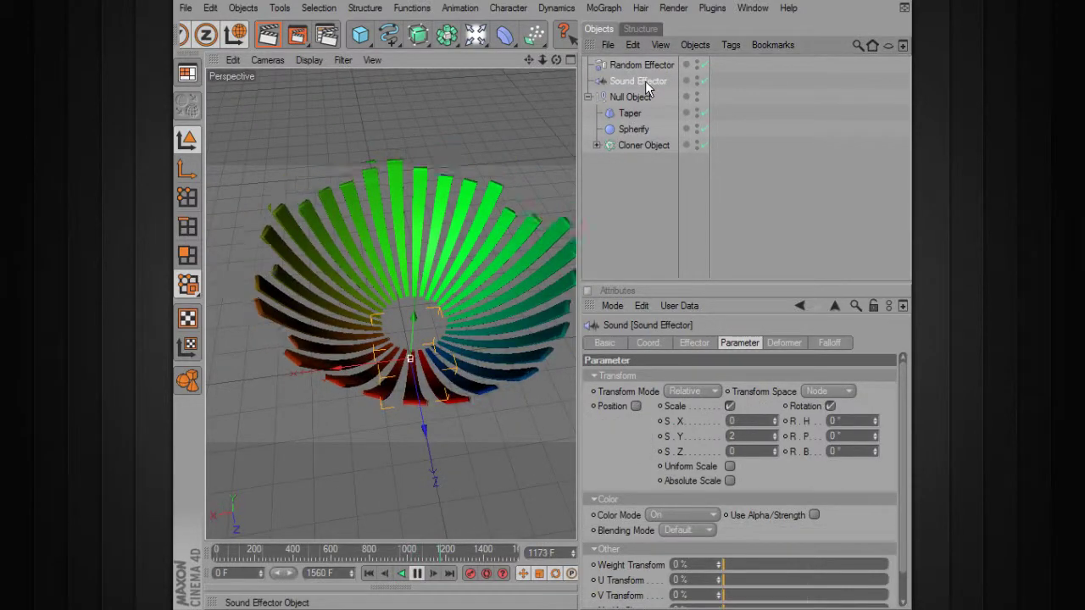
left_click(694, 342)
scroll(903, 405, "down", 5)
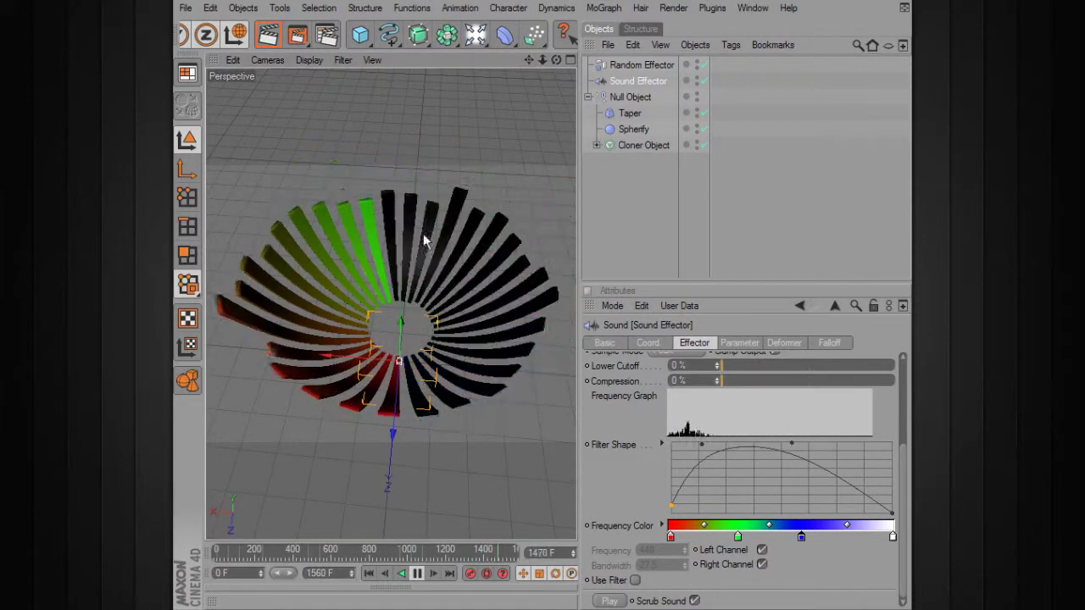
left_click(742, 343)
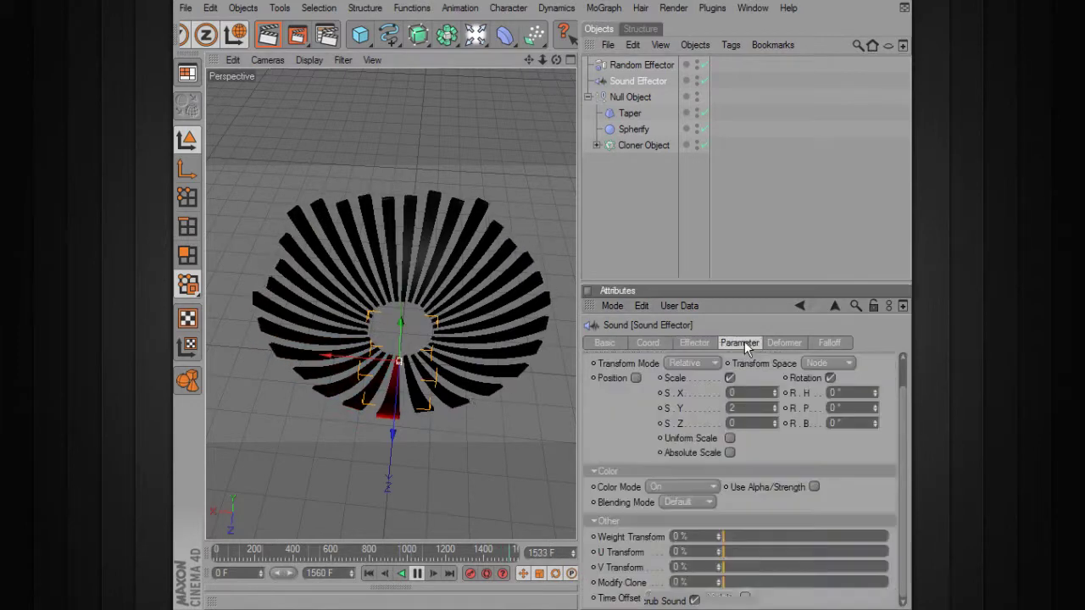
left_click(686, 488)
left_click(682, 501)
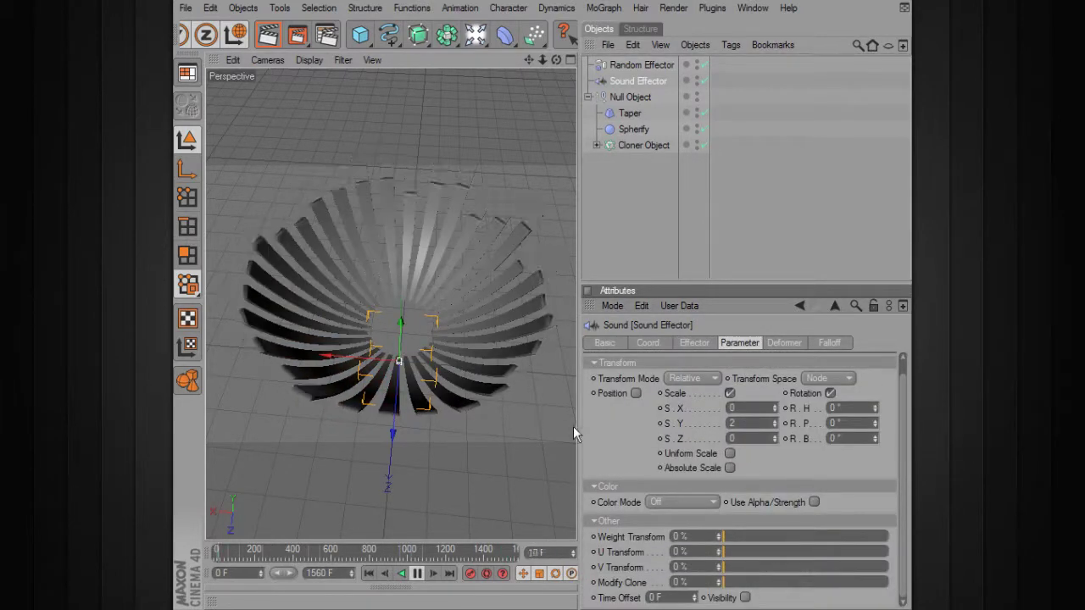
left_click_drag(438, 380, 343, 335, "alt")
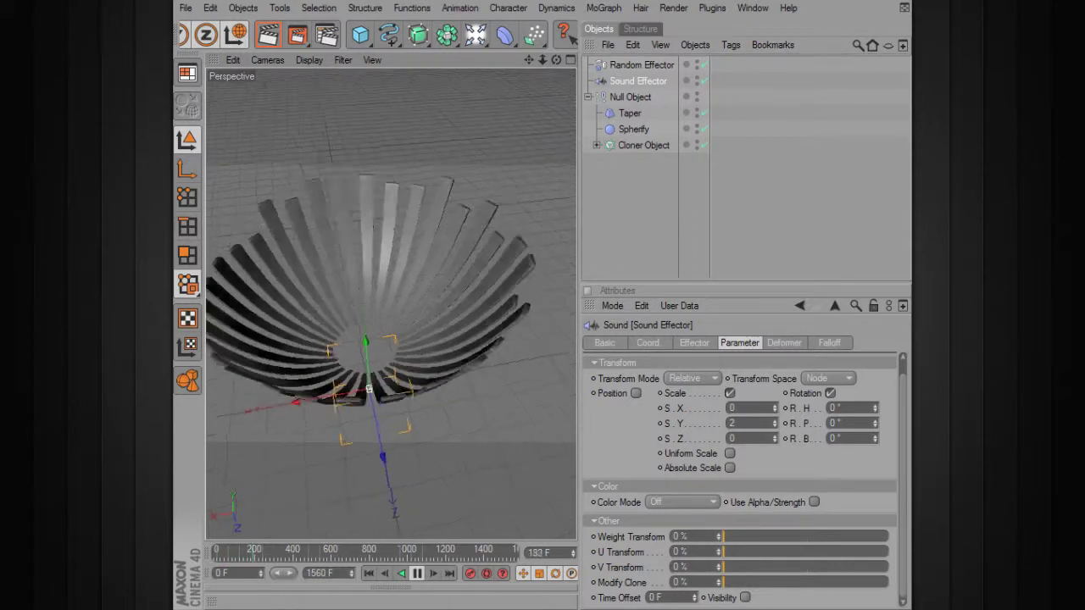
- Select the Cloner Object inside the null
left_click(637, 146)
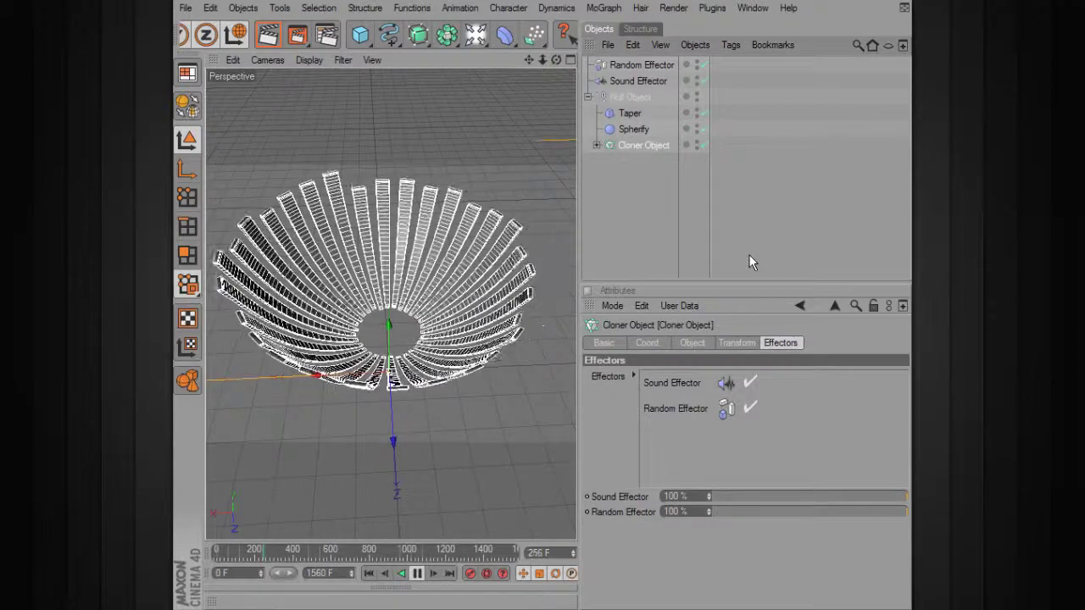
- Set the Cloner Object's transform color to dark blue with R 31, G 41, B 128
left_click(736, 342)
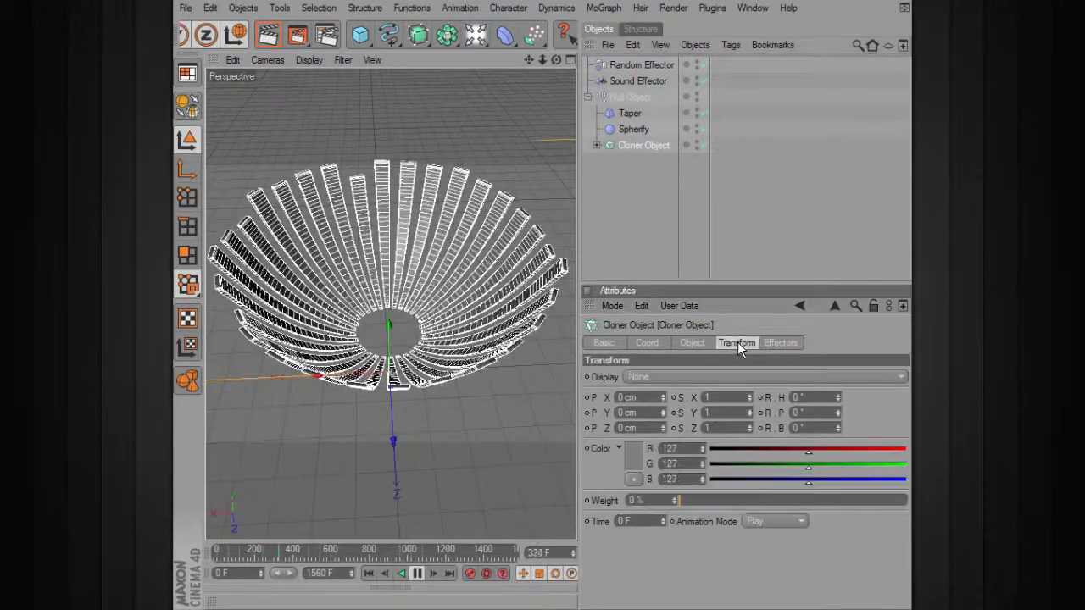
left_click(640, 463)
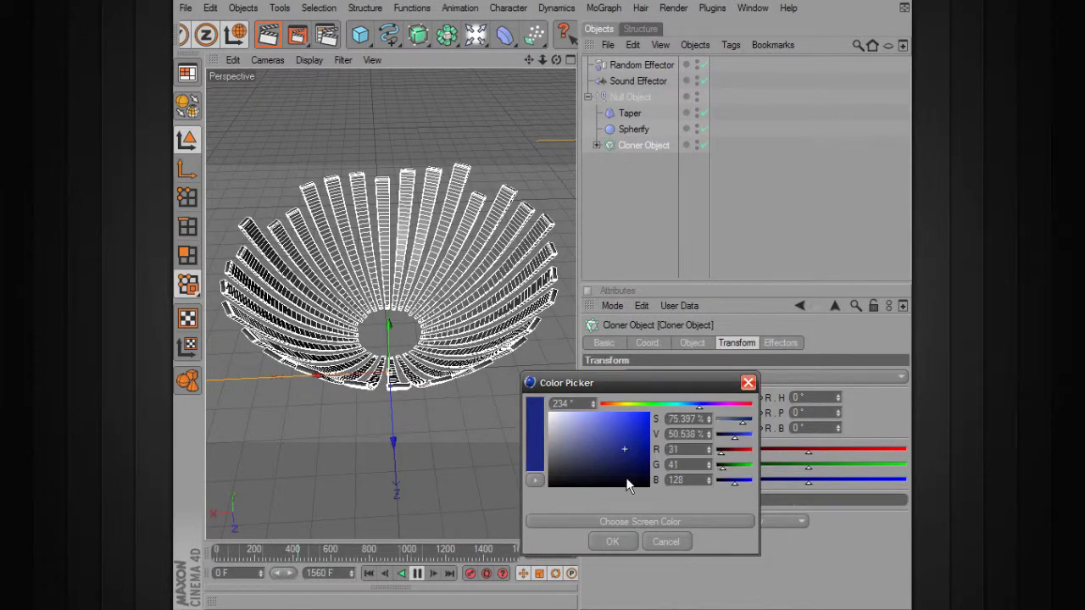
left_click(613, 541)
left_click(550, 431)
left_click_drag(428, 385, 424, 432, "alt")
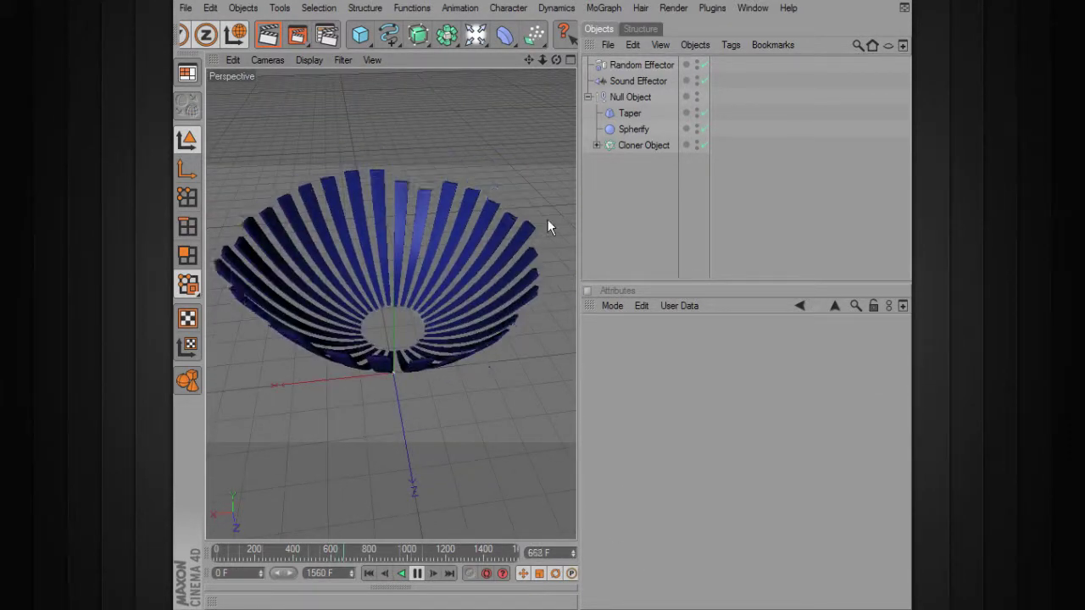
- Set the Cloner Object's transform color to neutral gray with R, G and B at 169
left_click(654, 65)
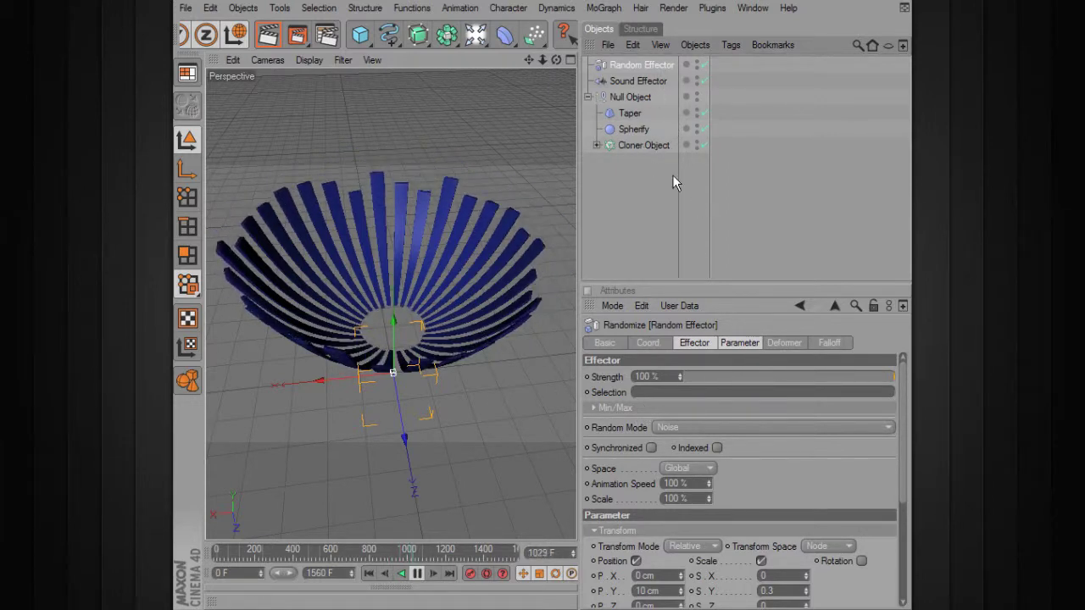
left_click(644, 146)
left_click(695, 342)
left_click(729, 342)
left_click(634, 458)
left_click_drag(596, 445, 529, 439)
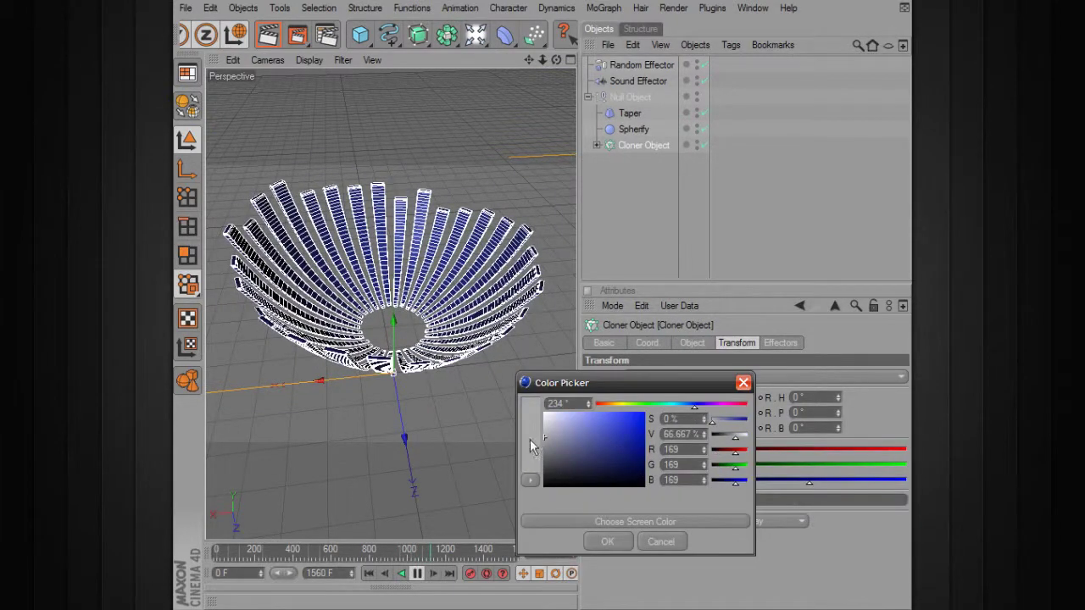
left_click(608, 540)
left_click(532, 262)
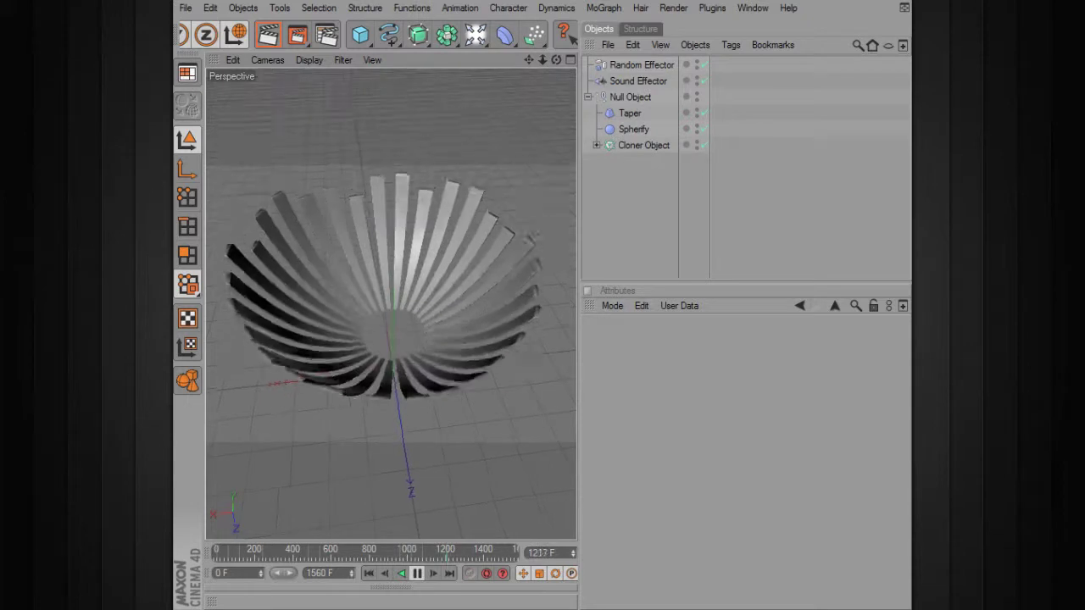
- Turn on Color Mode in the Random Effector's parameters
left_click(642, 65)
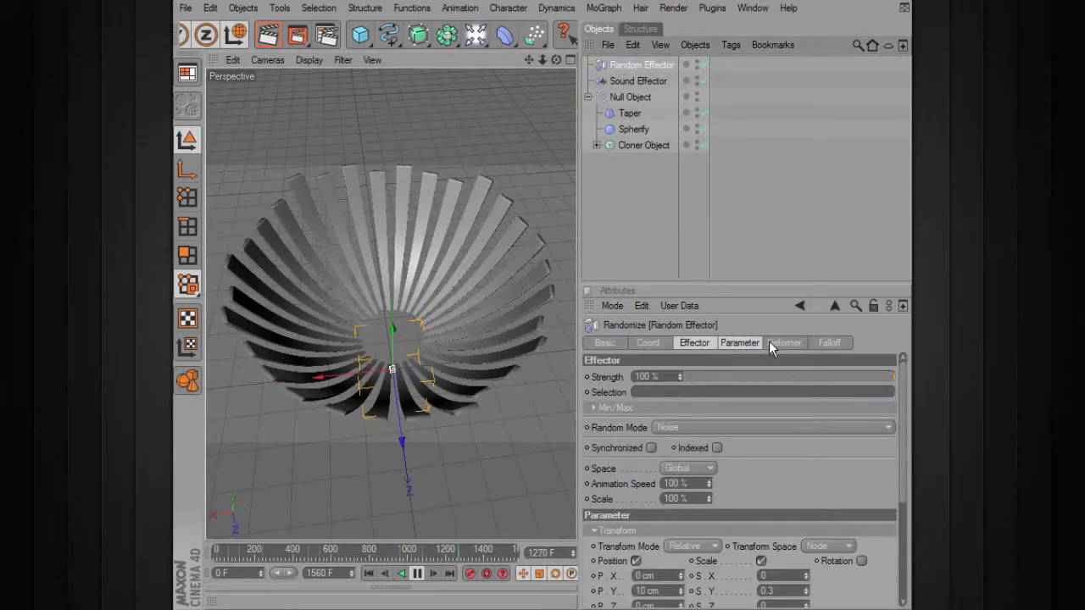
left_click(742, 340)
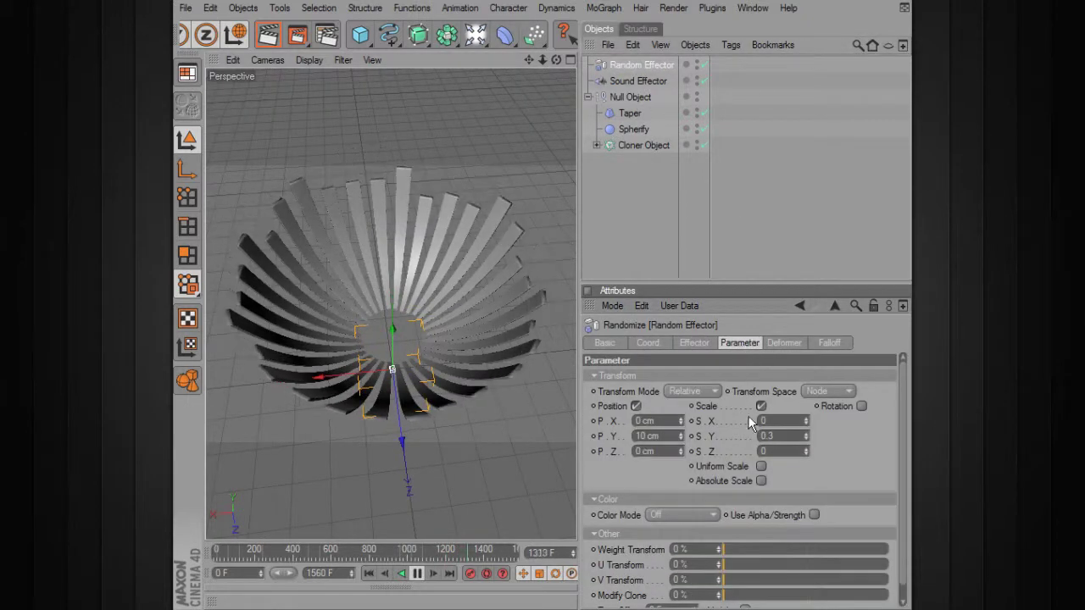
left_click(680, 516)
left_click(680, 541)
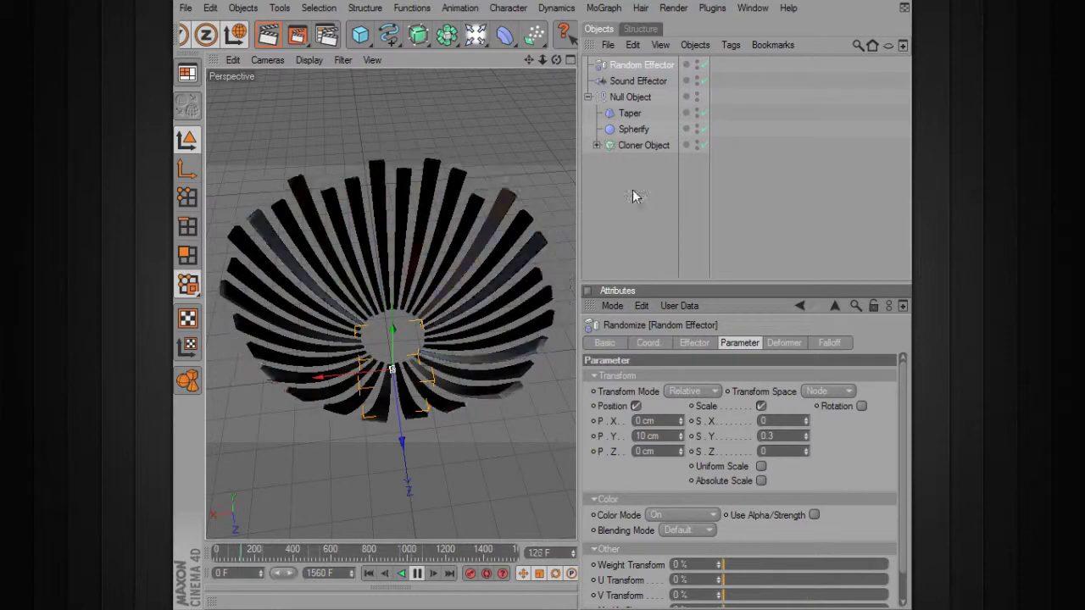
- Set the Cloner Object's transform color to blue with R 21, G 24, B 123
left_click(643, 145)
left_click(633, 461)
left_click(688, 405)
left_click_drag(698, 405, 694, 403)
left_click(607, 539)
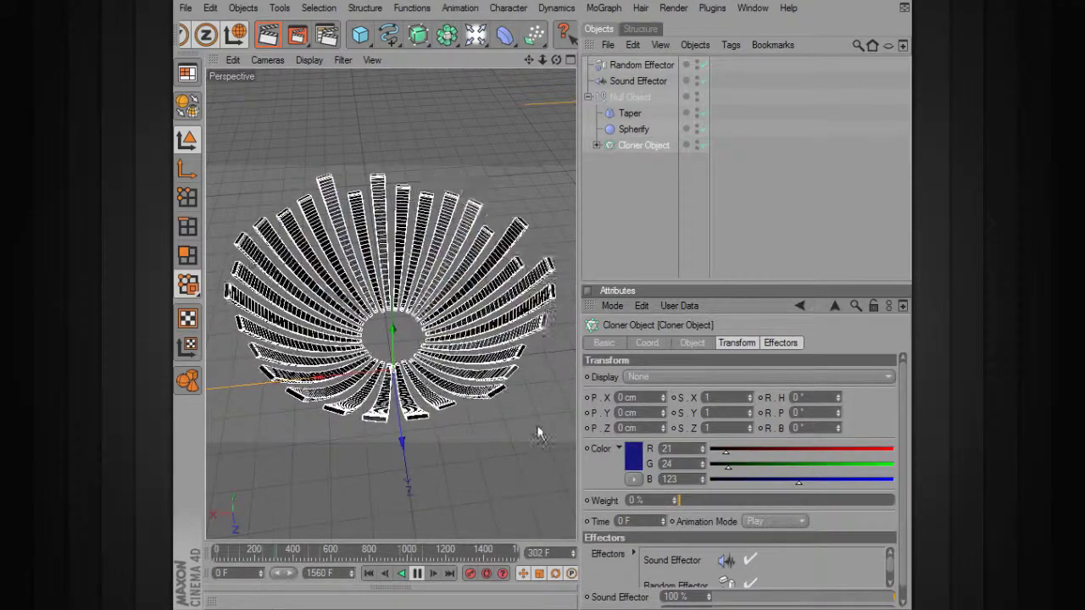
- Set the Random Effector's color blending mode to Add
left_click(638, 64)
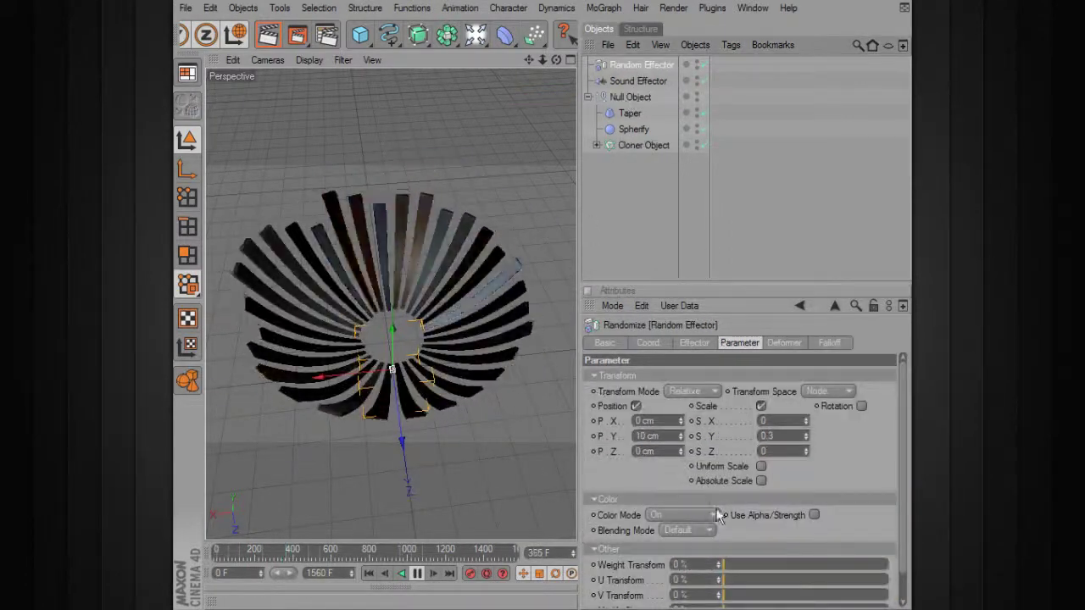
left_click(688, 531)
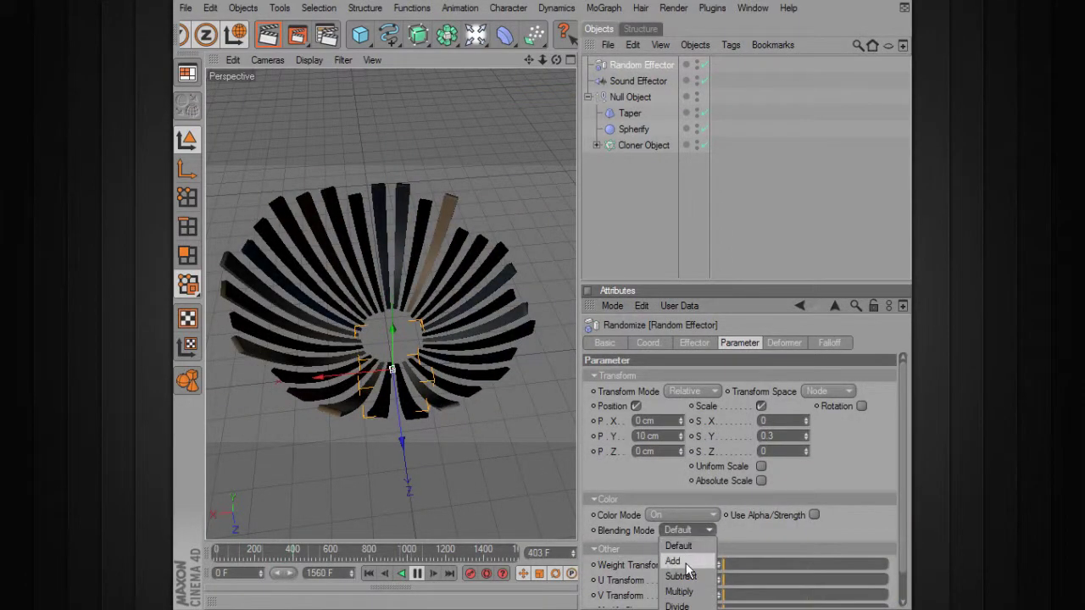
left_click(687, 565)
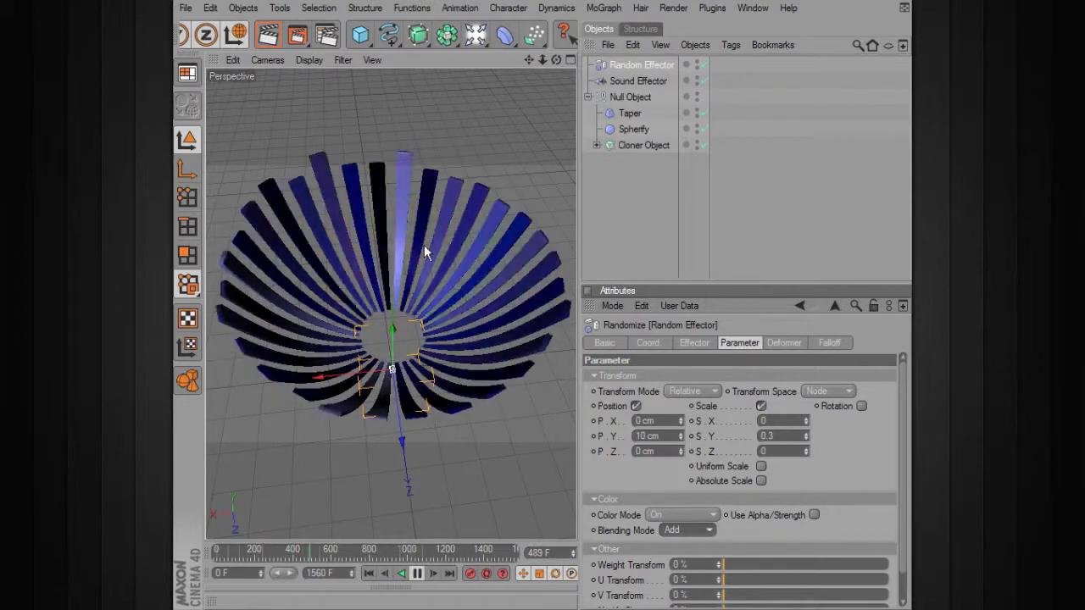
- Brighten the Cloner Object's transform color to a saturated blue with R 3, G 9, B 197
left_click(645, 145)
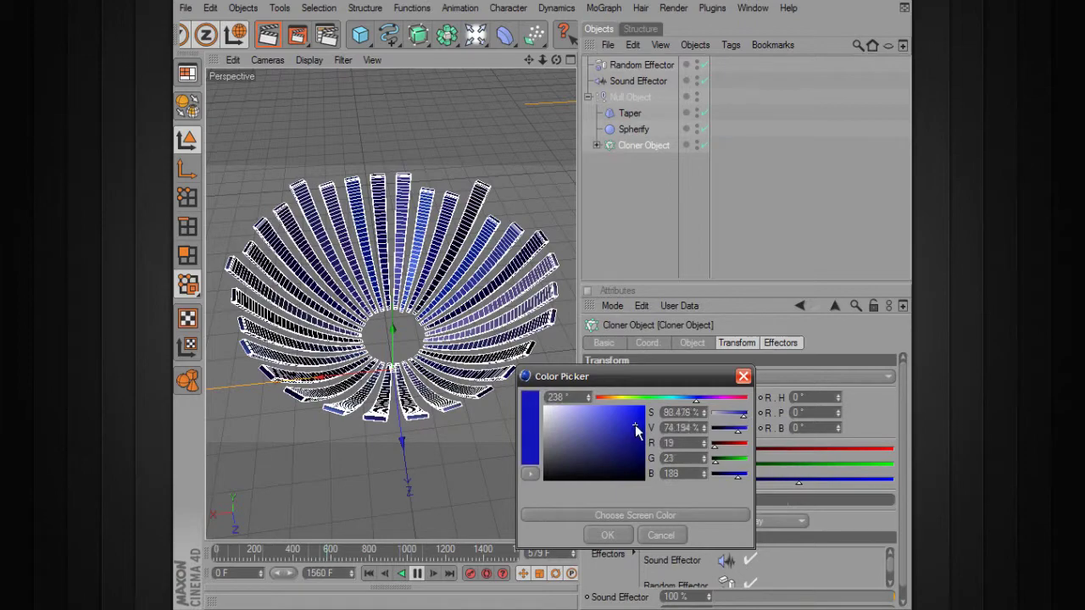
left_click(624, 534)
left_click(551, 259)
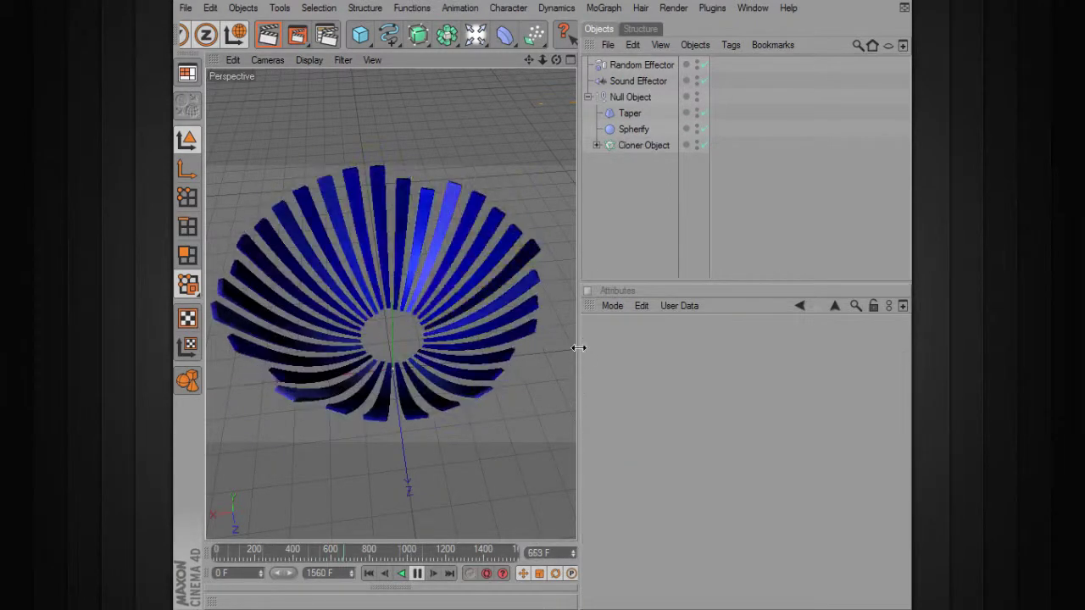
left_click_drag(422, 235, 424, 241, "alt")
middle_click_drag(425, 240, 422, 286, "alt")
right_click_drag(422, 254, 458, 254, "alt")
left_click_drag(425, 244, 389, 244, "alt")
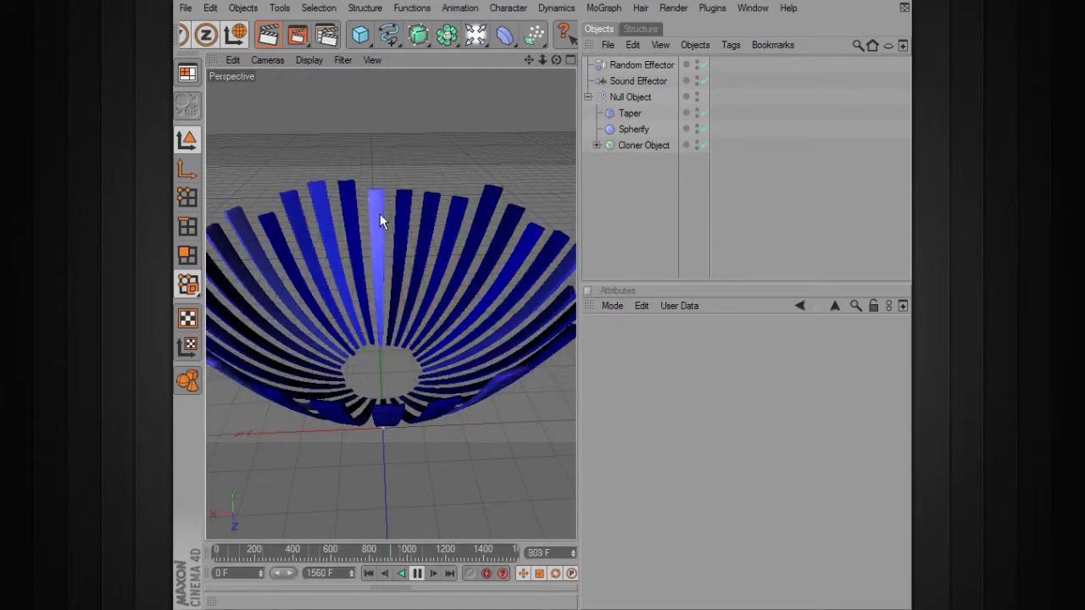
mouse_move(462, 268)
left_mouse_down("alt")
mouse_move(424, 268)
mouse_move(484, 271)
mouse_move(551, 314)
mouse_move(481, 274)
left_mouse_up("alt")
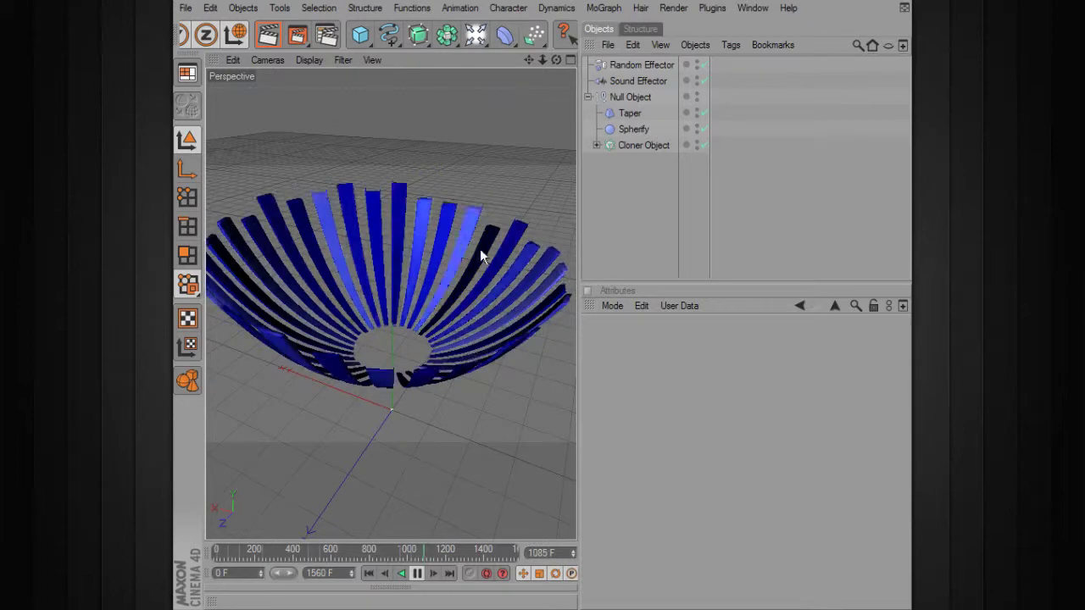
- Disable the Spherify and Taper deformers to show the undeformed ring of clones
left_click(639, 130)
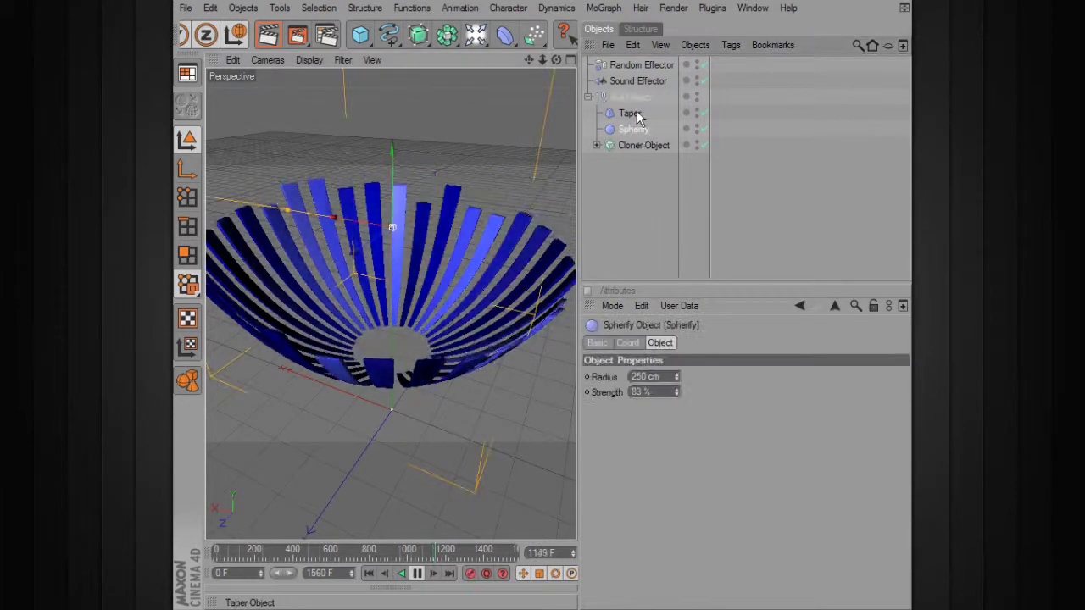
left_click(636, 113)
left_click(521, 140)
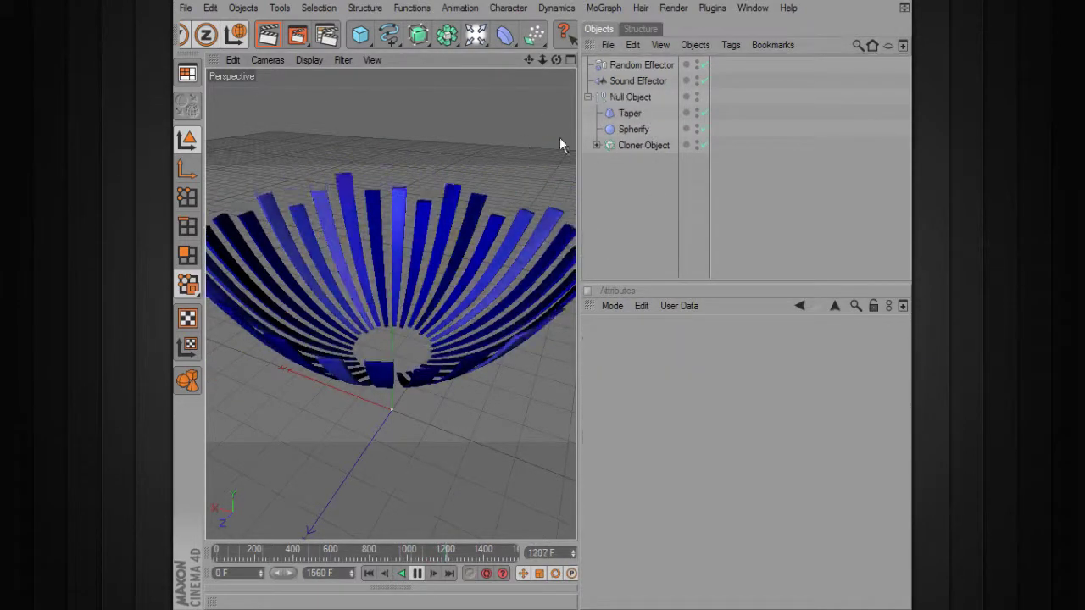
left_click(704, 128)
left_click(705, 112)
left_click_drag(477, 229, 497, 242, "alt")
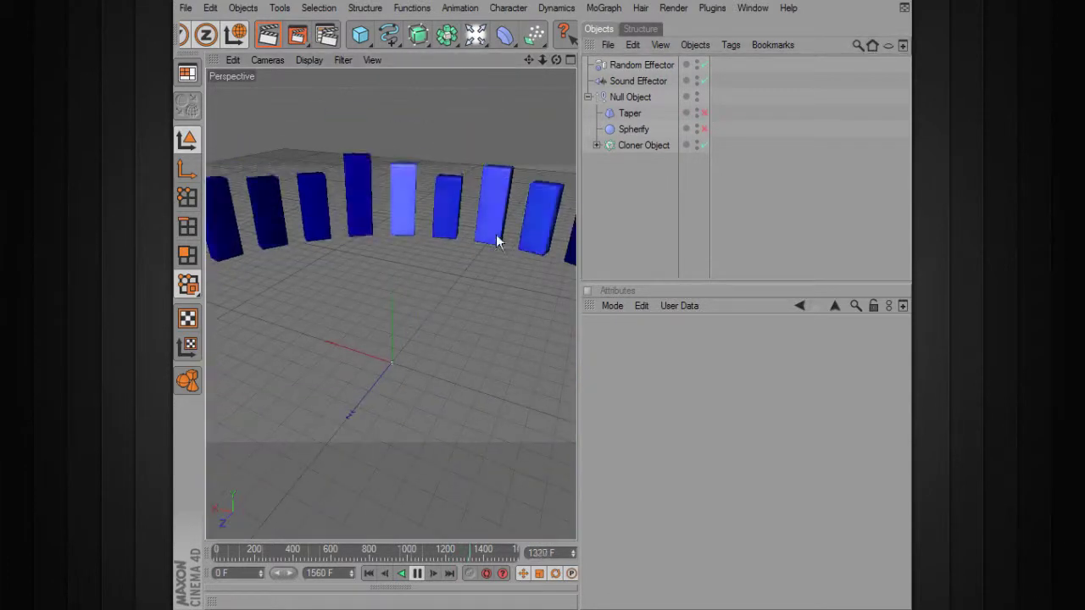
right_click_drag(498, 242, 644, 348, "alt")
middle_click_drag(526, 351, 532, 317, "alt")
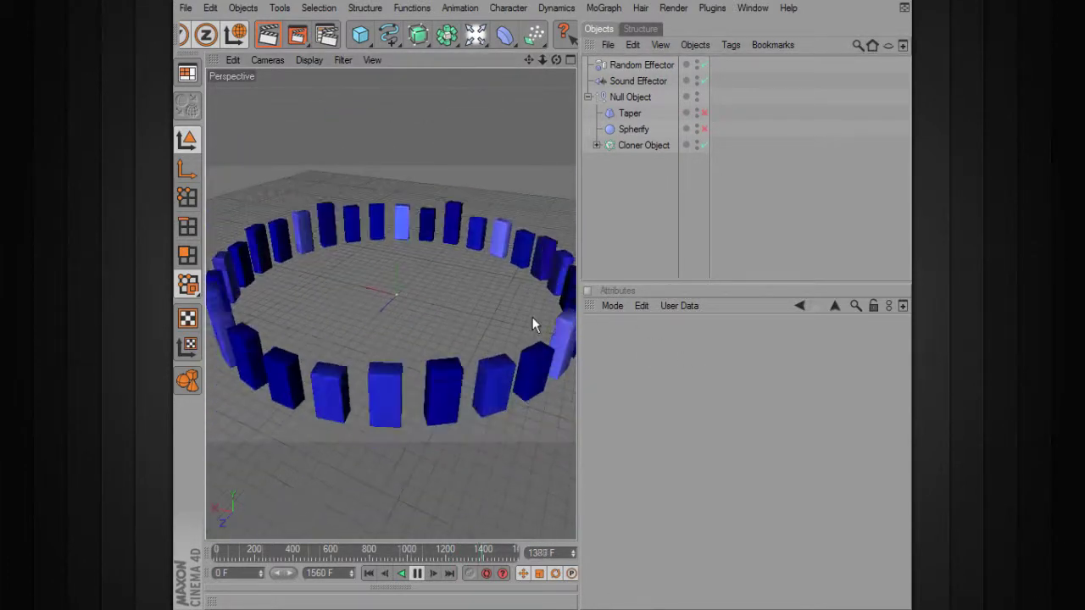
- Re-enable the Spherify and Taper deformers on the ring of clones
left_click(703, 129)
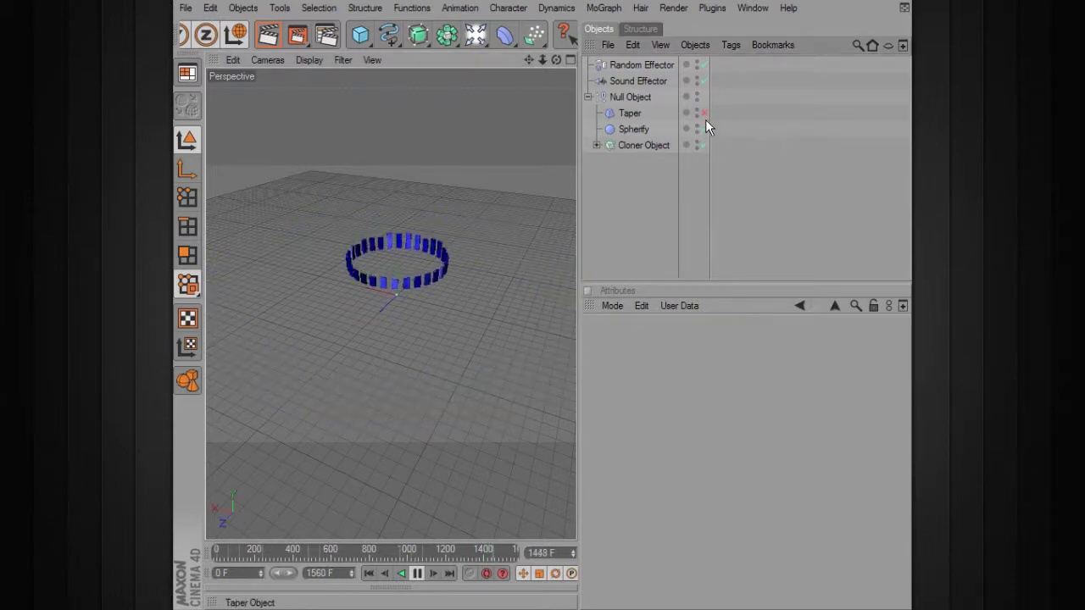
left_click(704, 113)
right_click_drag(400, 294, 390, 254, "alt")
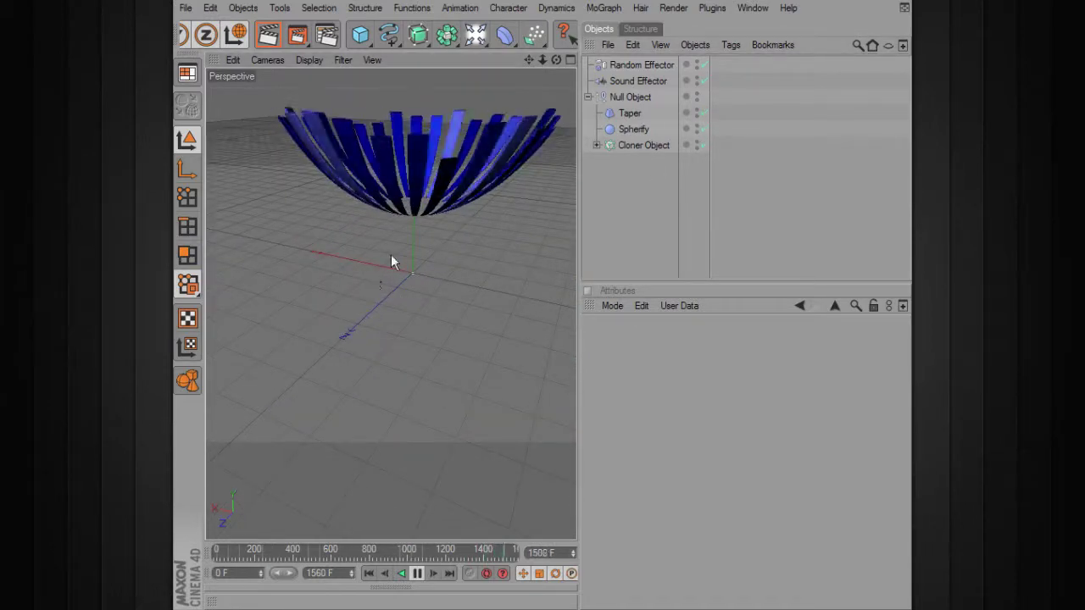
middle_click_drag(391, 254, 359, 373, "alt")
left_click_drag(426, 230, 432, 355, "alt")
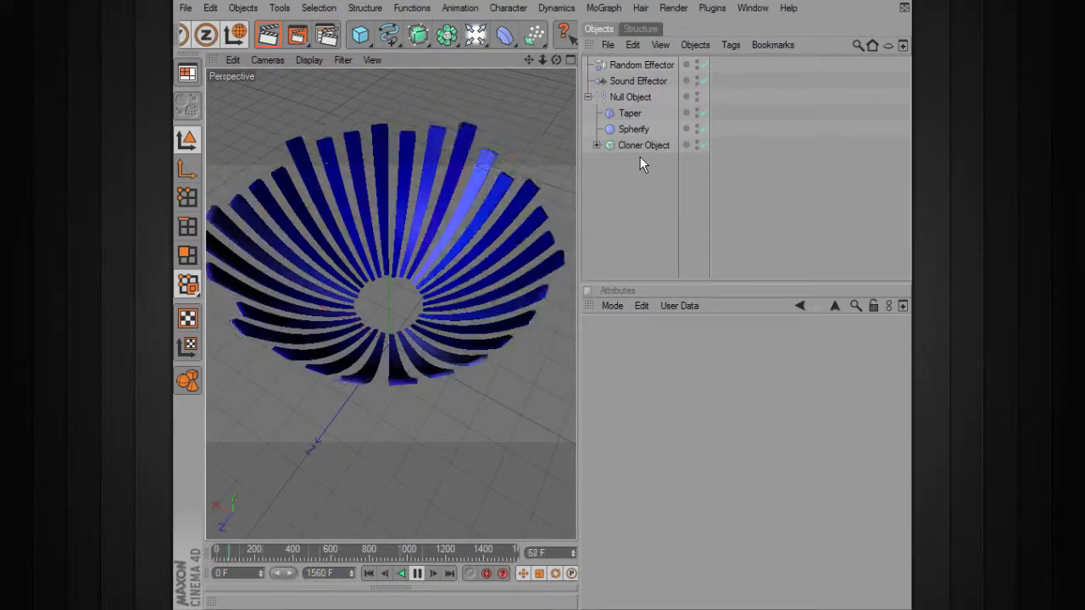
- Set the Random Effector's random mode to Turbulence
left_click(646, 65)
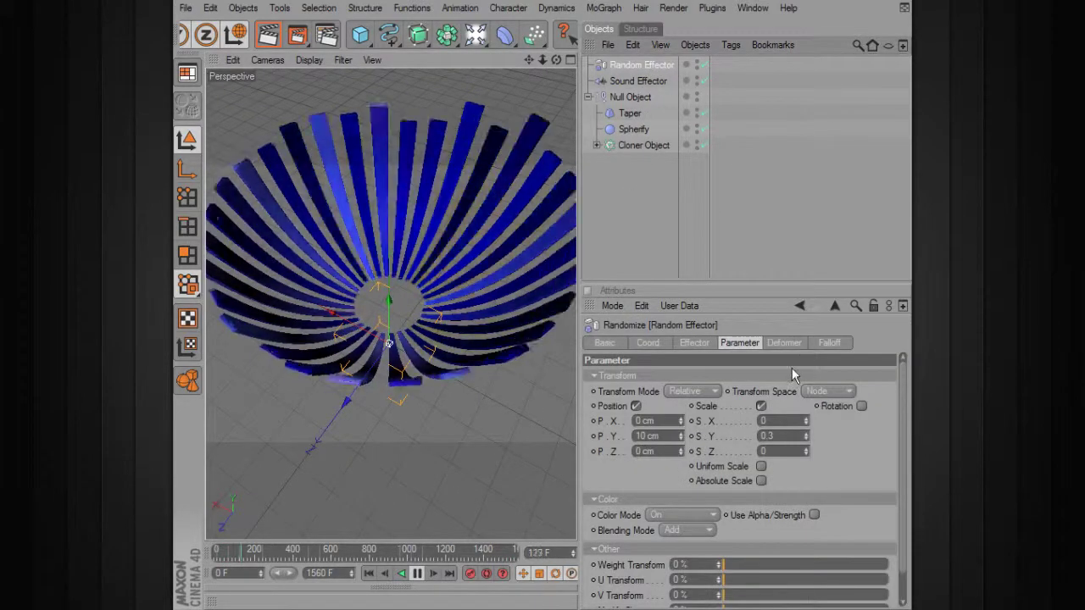
left_click(696, 344)
left_click(684, 428)
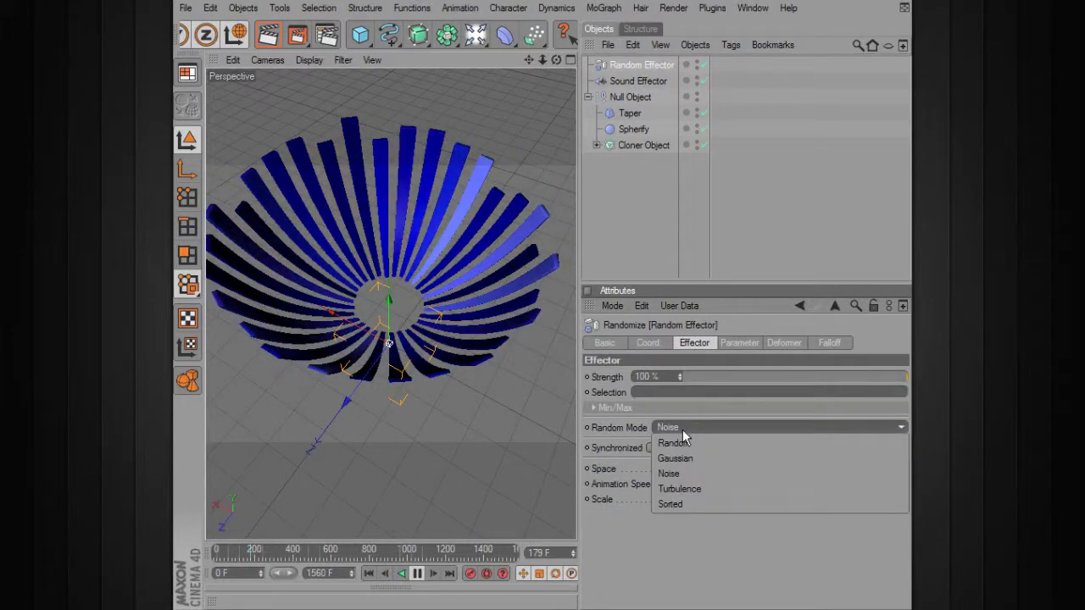
left_click(692, 489)
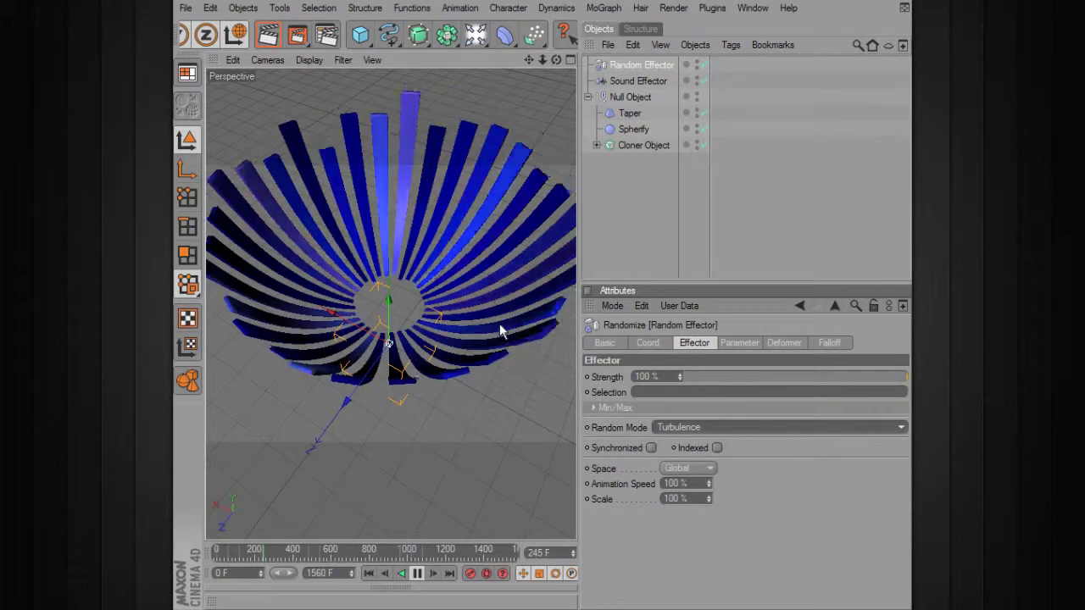
- Try the Gaussian random mode on the Random Effector and return it to Noise
left_click(720, 427)
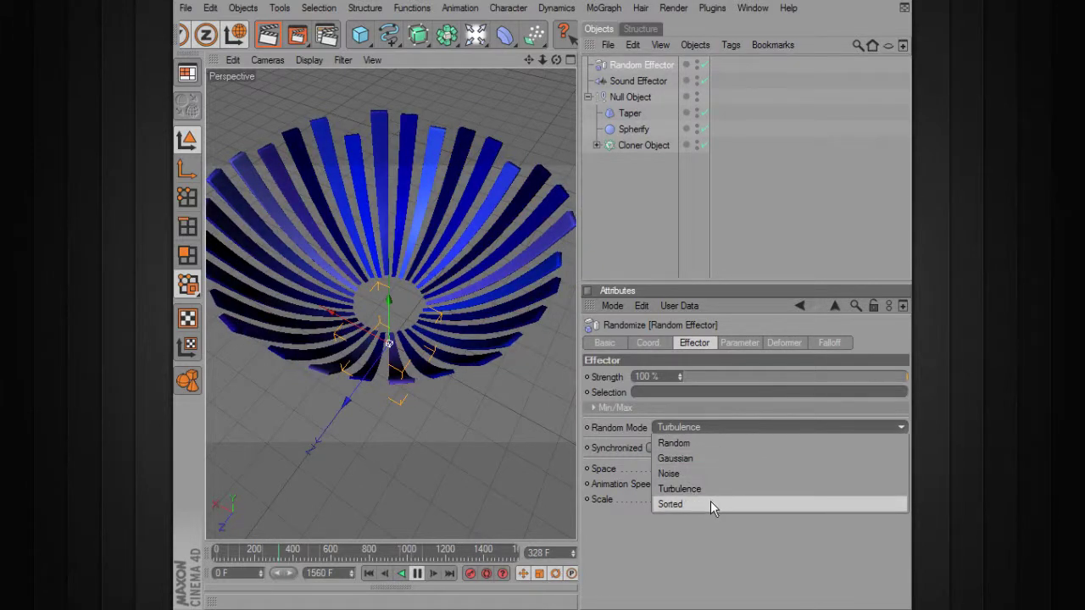
left_click(713, 462)
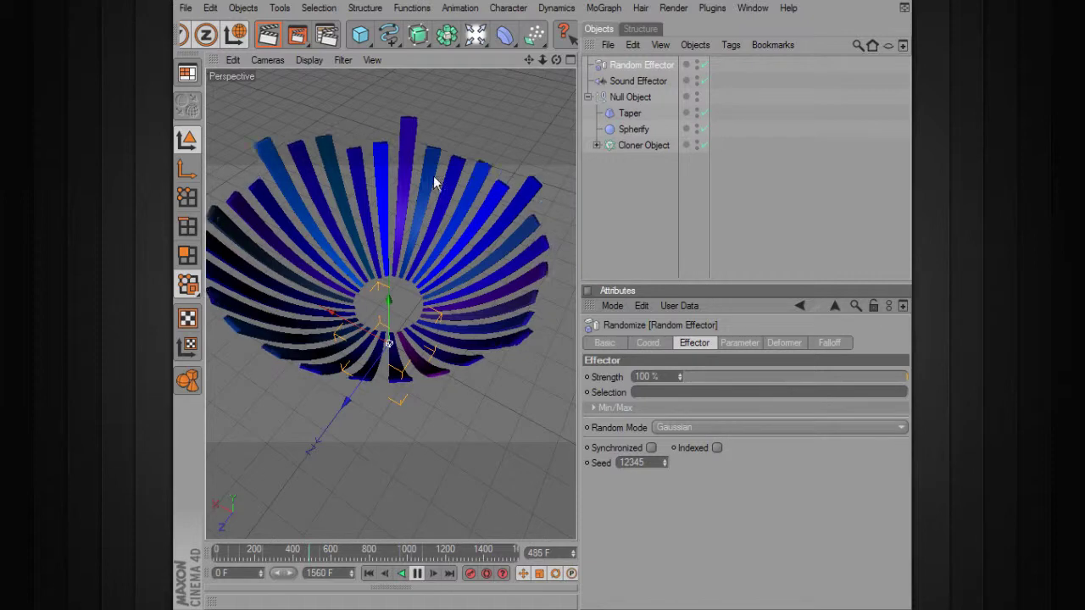
left_click(691, 473)
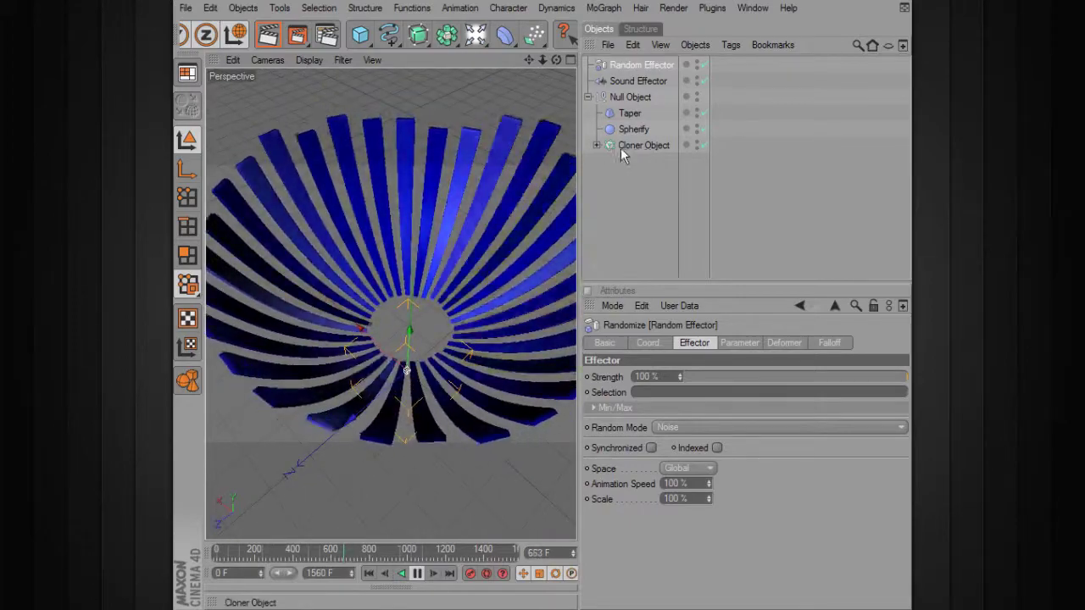
- Increase the Cloner Object's radial clone count to 41
left_click(635, 145)
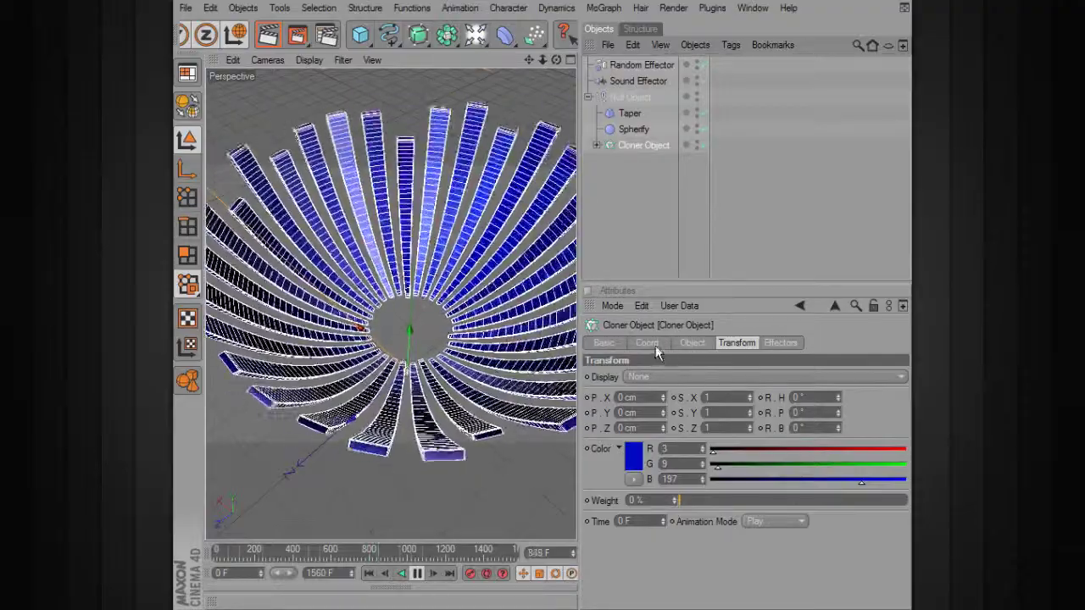
left_click(652, 343)
left_click(692, 343)
left_click_drag(745, 449, 772, 447)
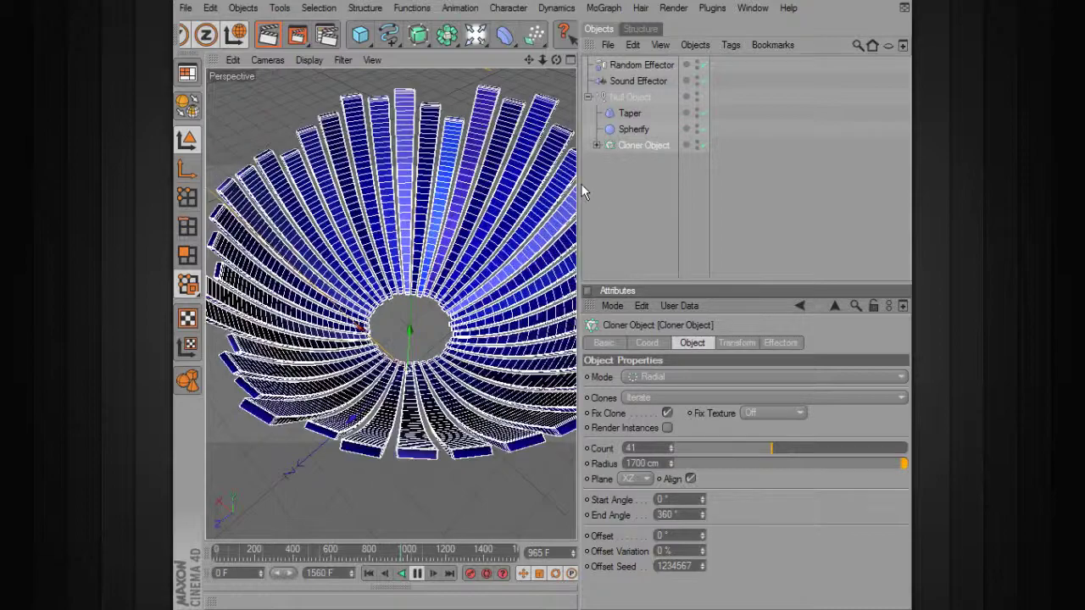
left_click(549, 94)
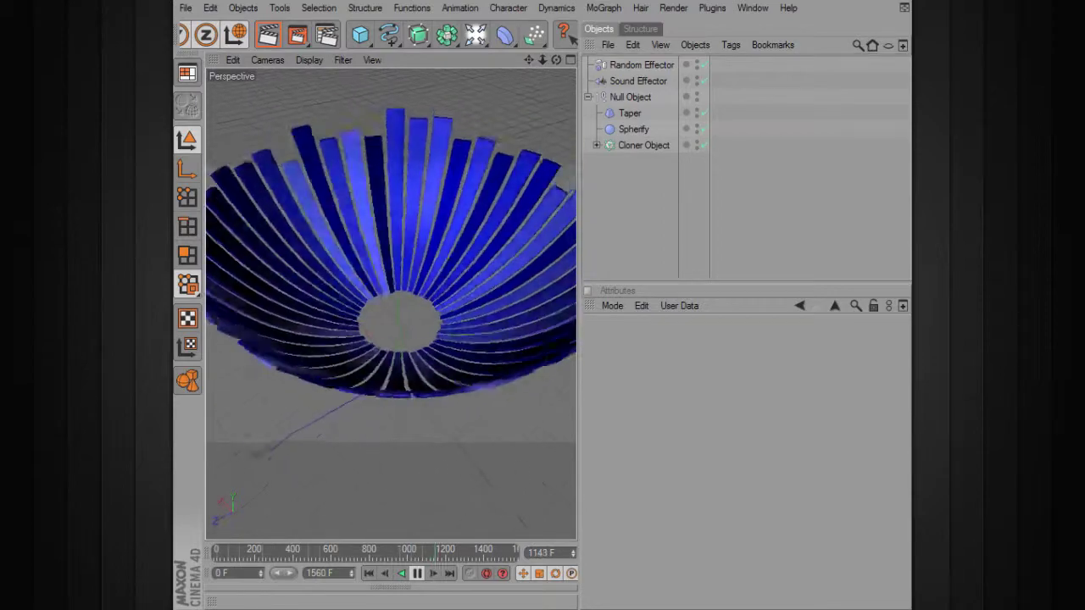
- Widen the perspective viewport and view the whole bowl of clones from the side and from above
left_click_drag(583, 363, 691, 358)
left_click_drag(597, 313, 582, 314, "alt")
right_click_drag(582, 315, 567, 315, "alt")
mouse_move(567, 316)
left_mouse_down("alt")
mouse_move(567, 338)
mouse_move(567, 296)
left_mouse_up("alt")
right_click_drag(567, 297, 535, 297, "alt")
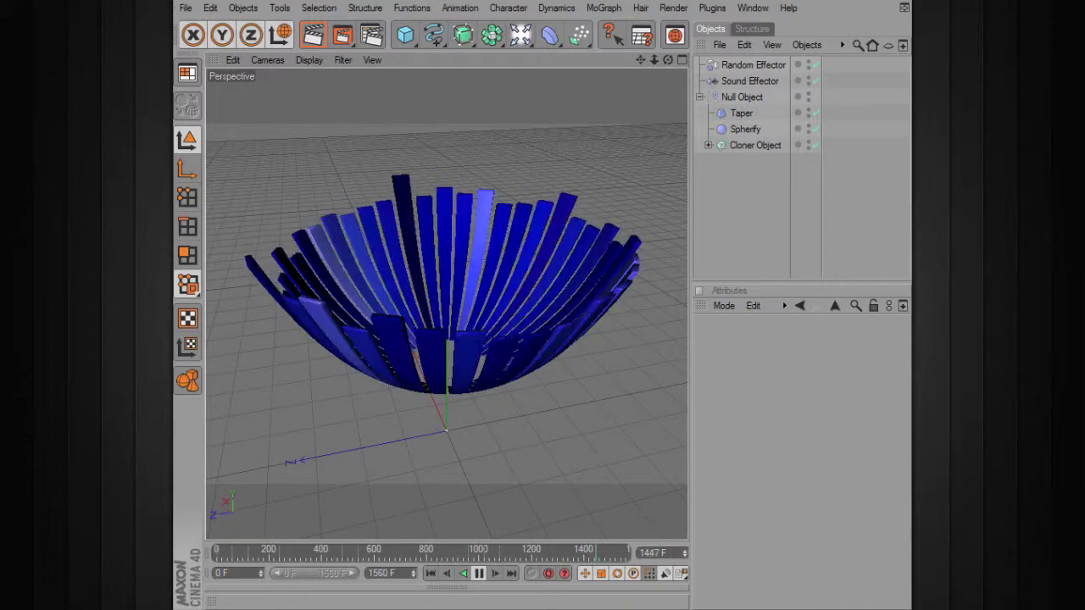
left_click_drag(569, 249, 467, 262, "alt")
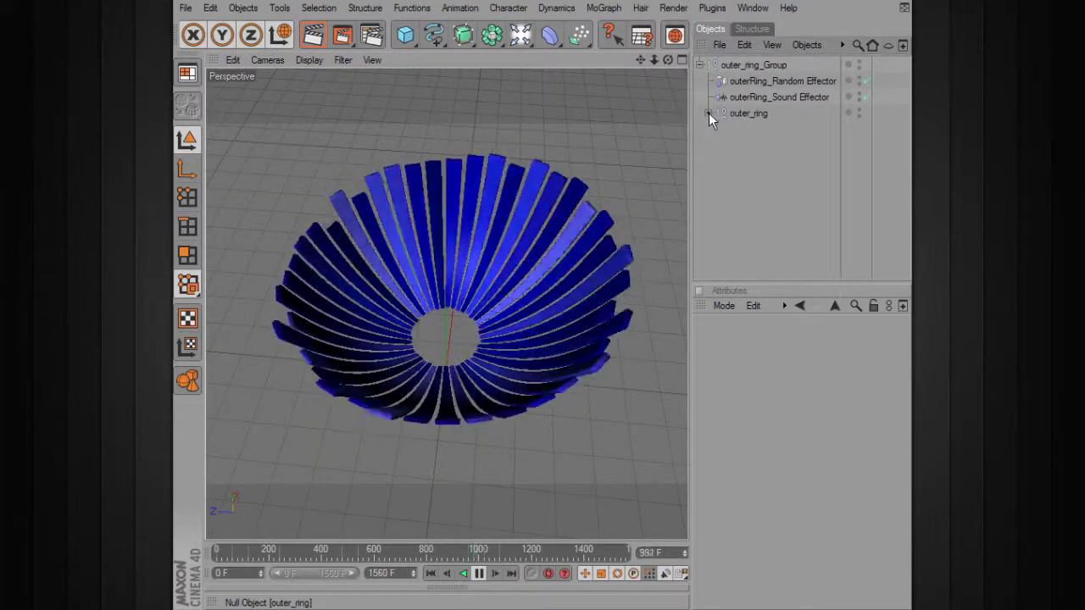
- Collapse the outer_ring_Group hierarchy, stop the animation playback and clear the object selection
left_click(709, 113)
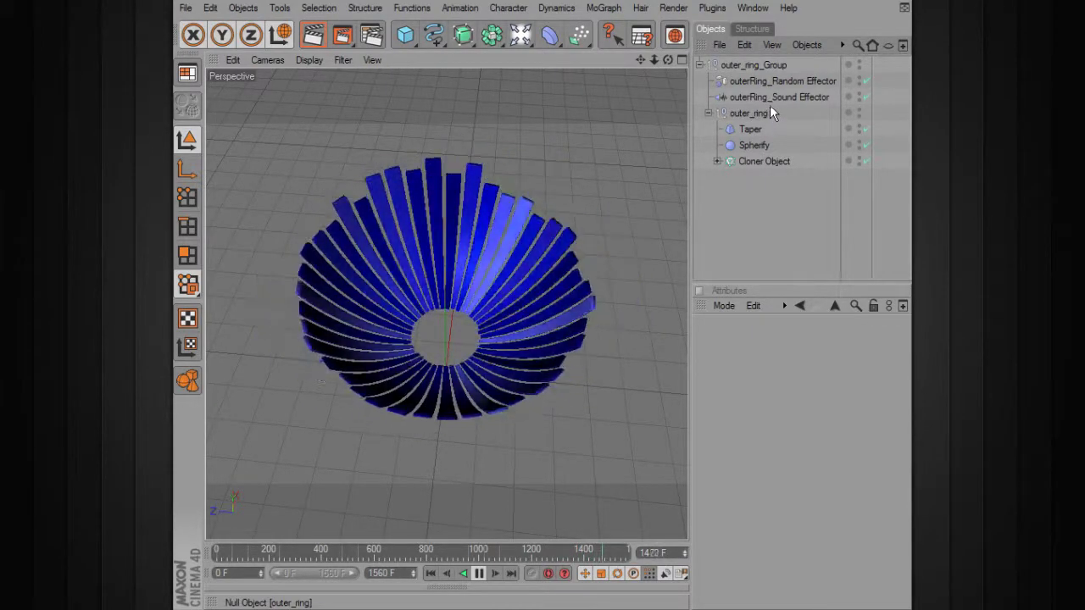
left_click(700, 65)
left_click(738, 66)
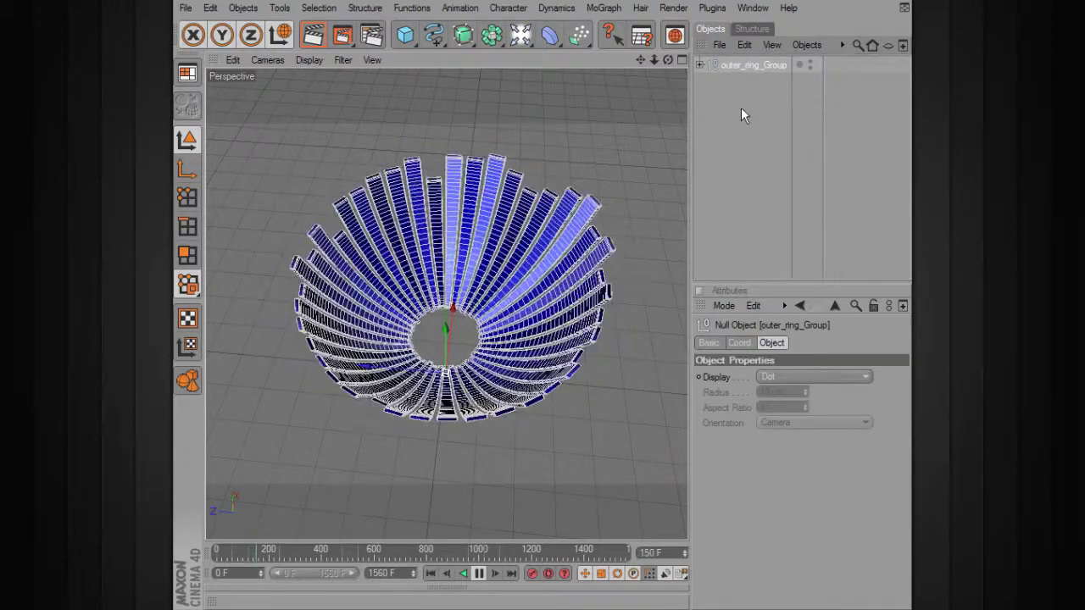
left_click(479, 574)
left_click_drag(526, 319, 535, 313, "alt")
left_click(621, 401)
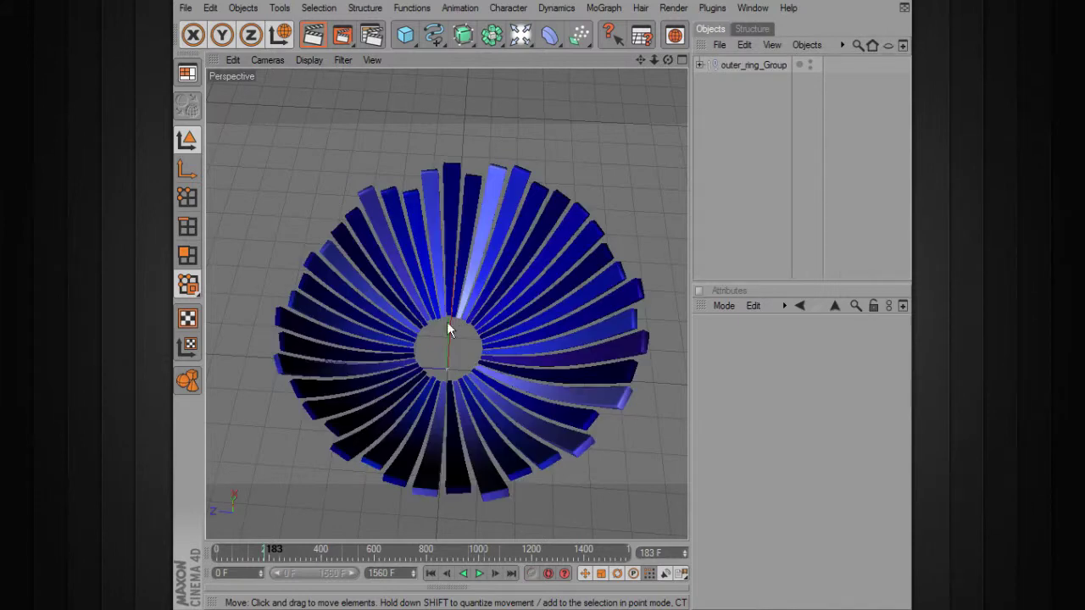
- Add a Tube primitive raised above the bowl's central opening, with a 128 cm inner and 170 cm outer radius
left_click_drag(472, 364, 482, 344, "alt")
scroll(494, 300, "up", 2)
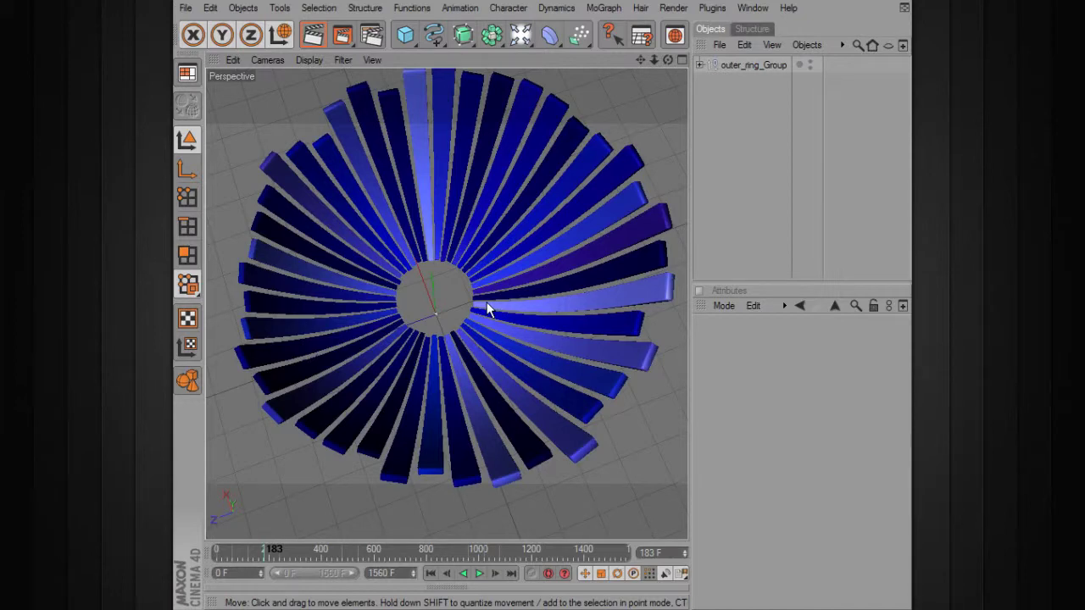
left_click_drag(486, 302, 440, 108, "alt")
left_click(408, 38)
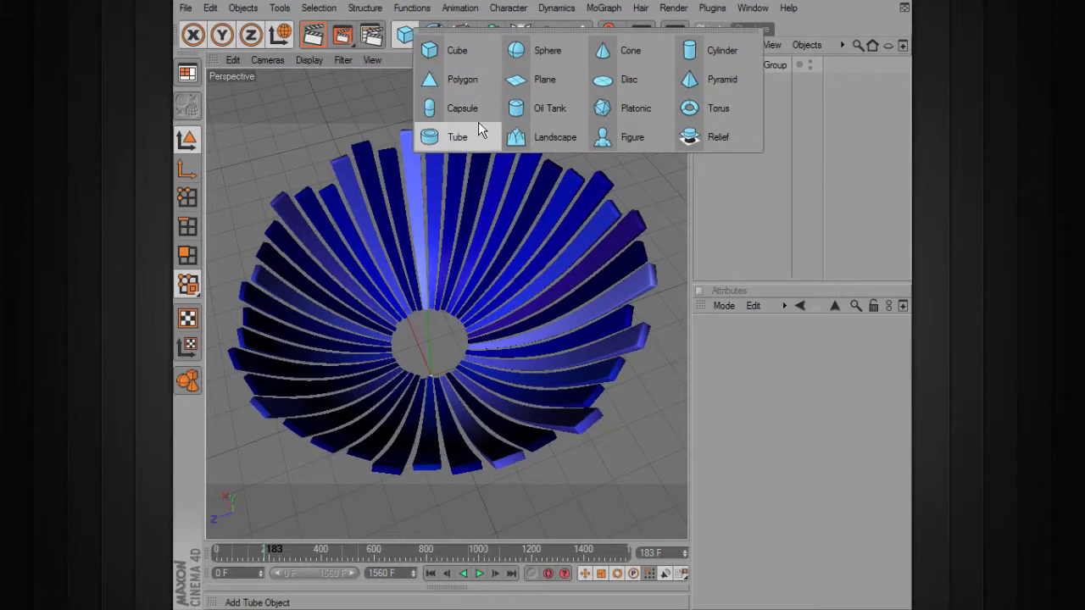
left_click(455, 142)
left_click_drag(546, 256, 410, 304, "alt")
left_click_drag(426, 254, 426, 249)
left_click_drag(440, 280, 440, 347, "alt")
left_click_drag(828, 377, 828, 371)
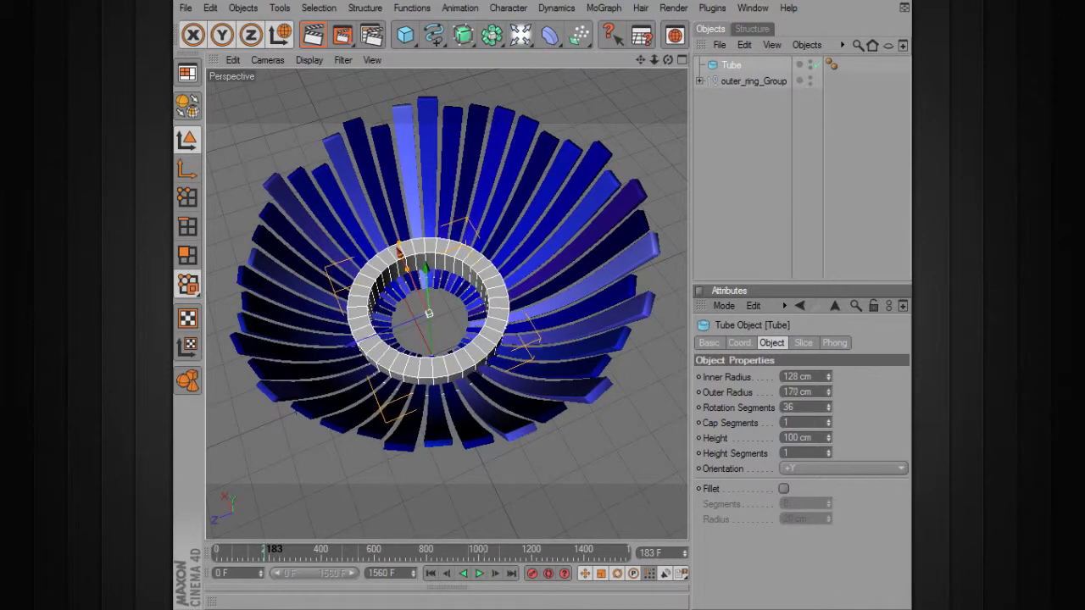
- Convert the Tube primitive into an editable polygon object
mouse_move(558, 447)
left_mouse_down("alt")
mouse_move(559, 415)
mouse_move(555, 442)
left_mouse_up("alt")
right_click_drag(462, 429, 507, 430, "alt")
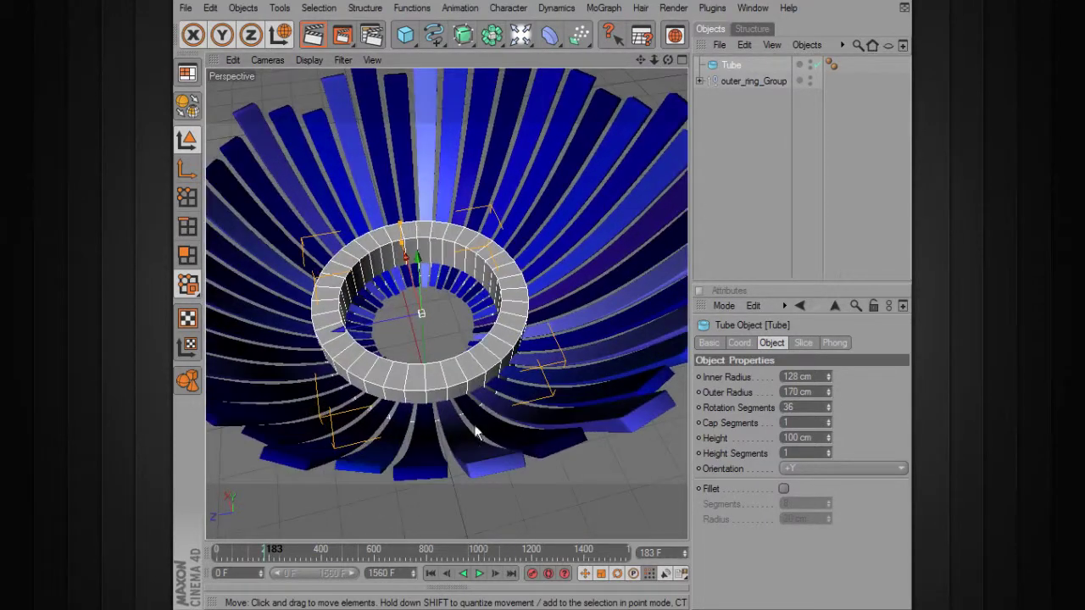
left_click_drag(507, 430, 507, 413, "alt")
left_click_drag(437, 330, 491, 414, "alt")
left_click(187, 107)
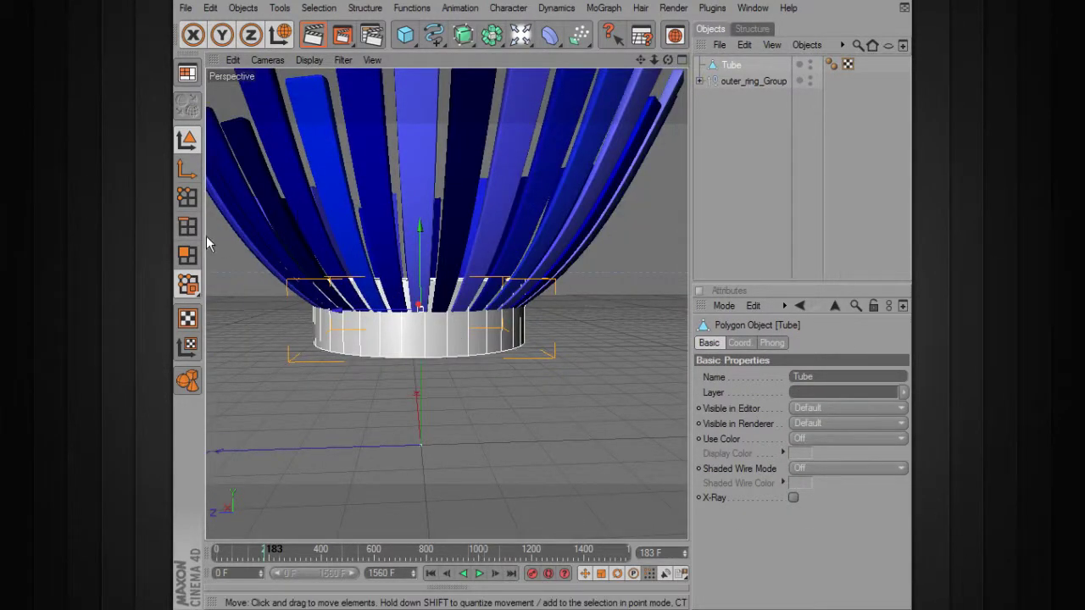
- Rectangle-select the tube's side and bottom polygons, including hidden ones, and delete them to keep only the flat top ring
left_click_drag(415, 349, 284, 328, "alt")
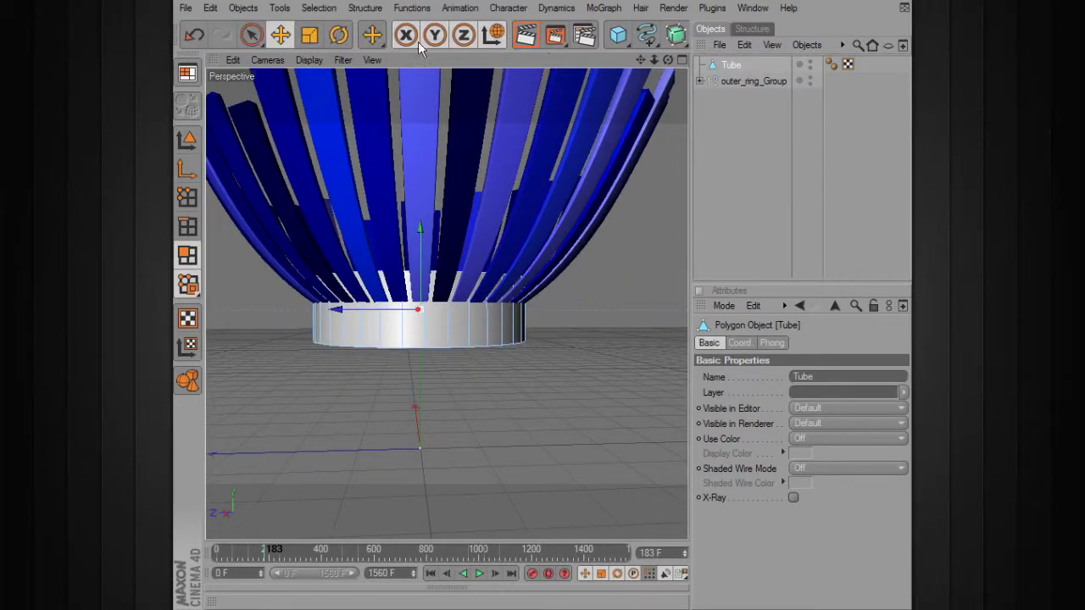
left_click_drag(269, 306, 602, 445)
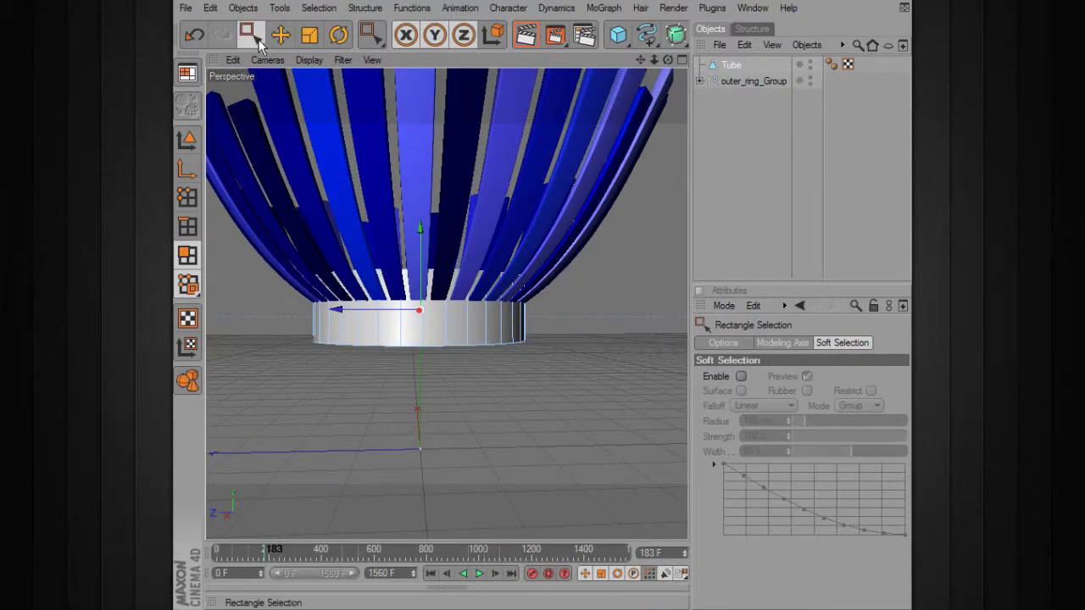
left_click(766, 341)
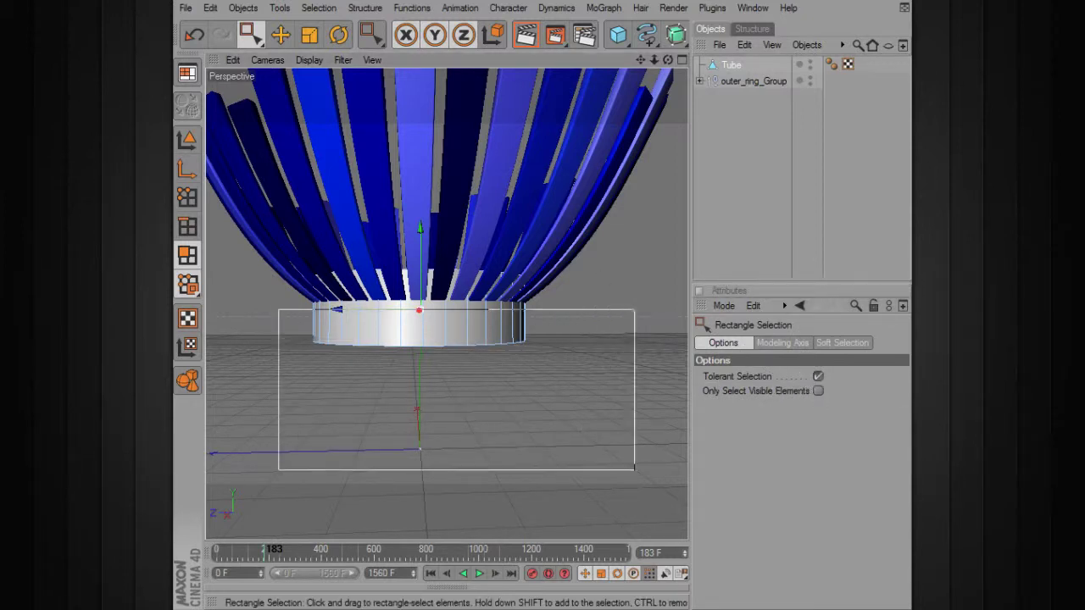
left_click_drag(617, 450, 589, 399, "alt")
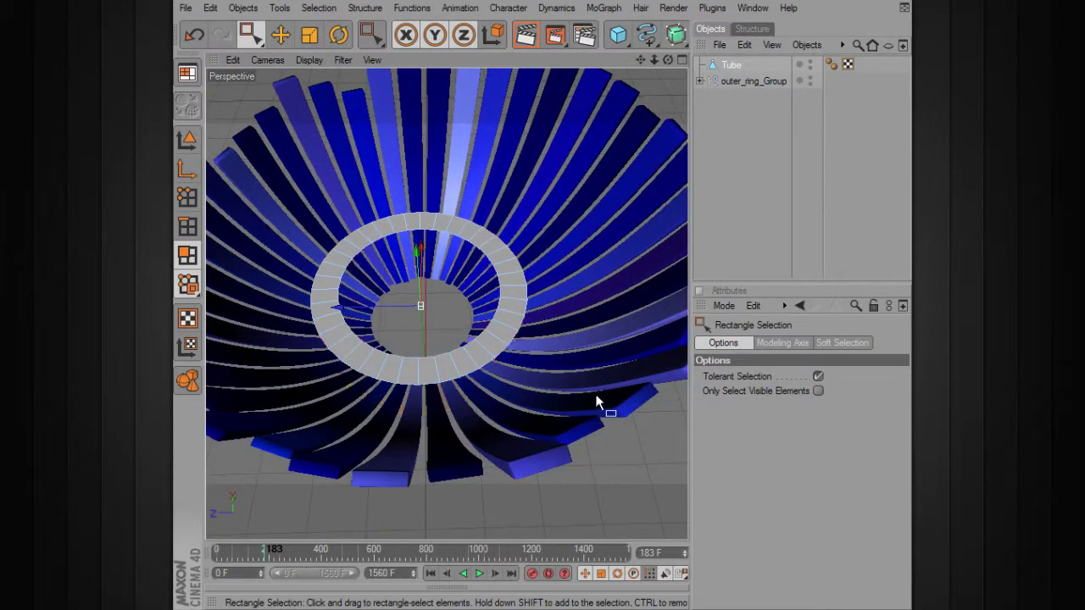
- Delete the leftover points below the flat ring and return to model mode
left_click_drag(546, 349, 441, 414, "alt")
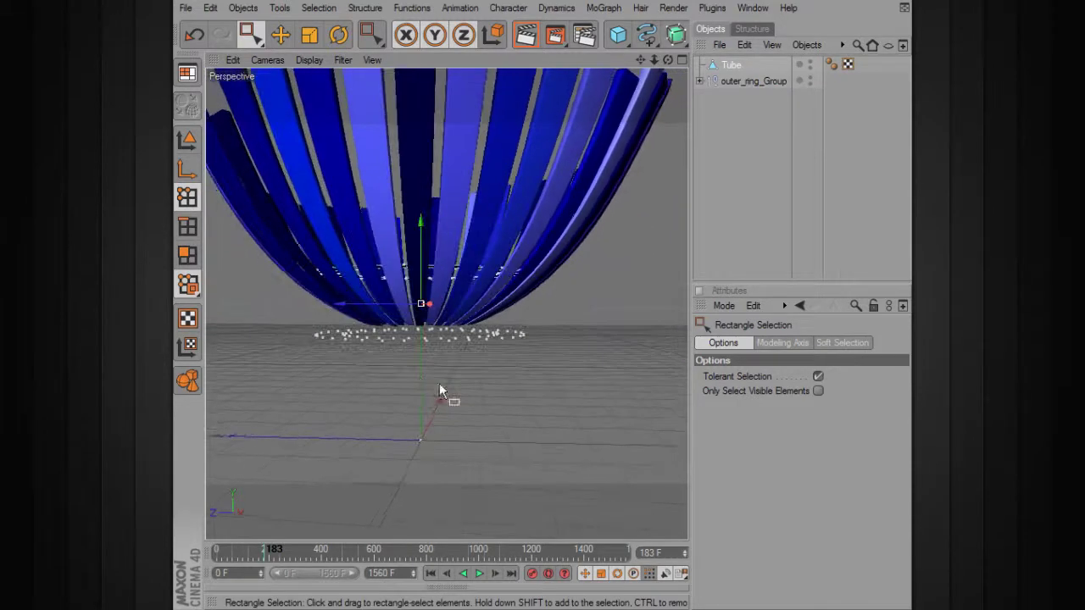
left_click(599, 421)
left_click_drag(472, 267, 455, 193, "alt")
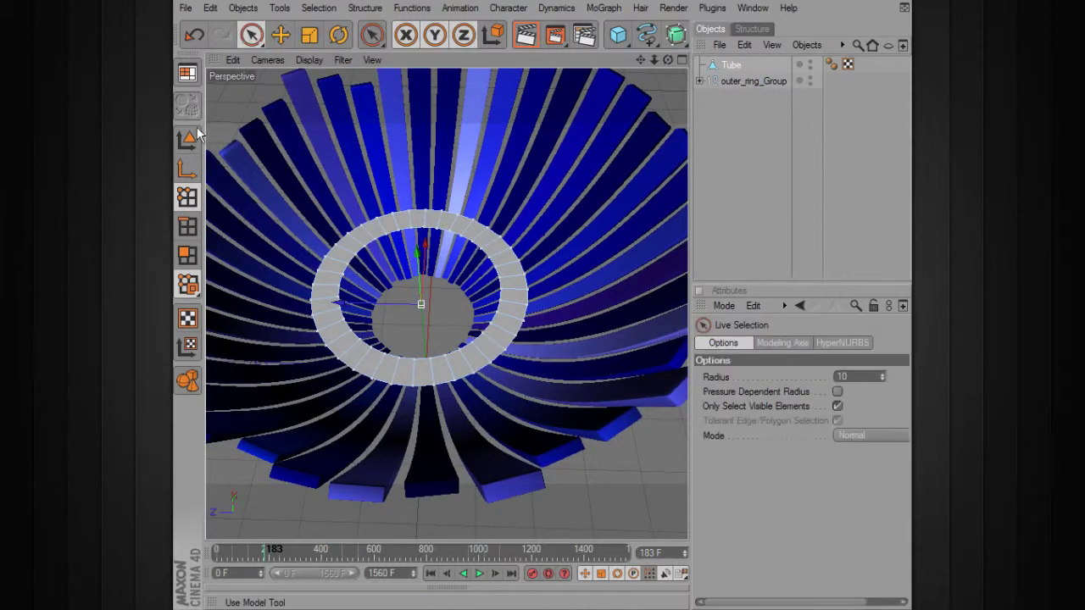
mouse_move(456, 195)
left_mouse_down("alt")
mouse_move(462, 301)
mouse_move(437, 199)
left_mouse_up("alt")
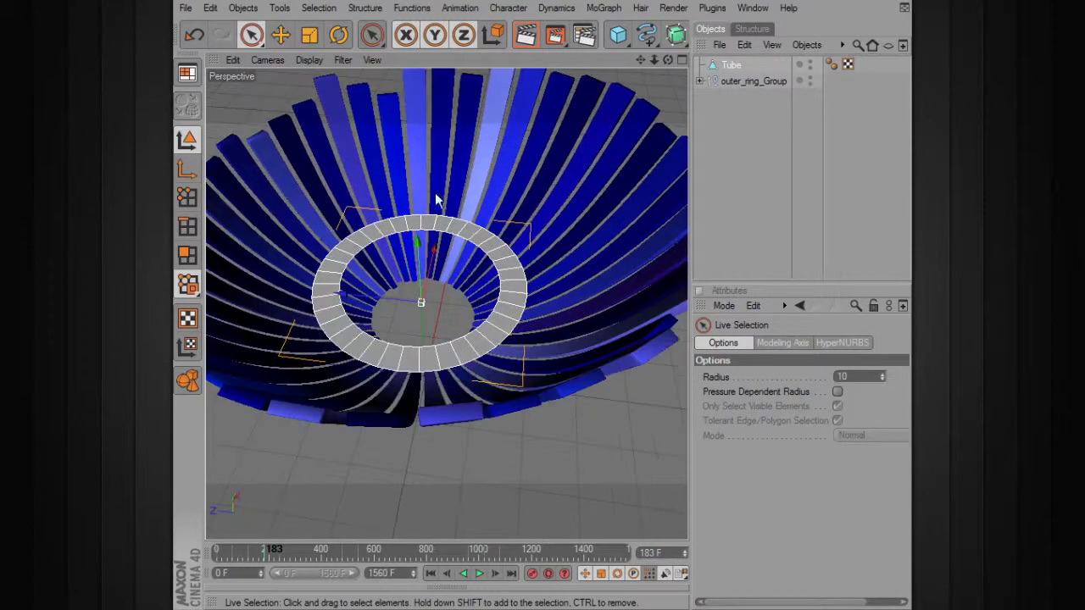
- Lower the flat ring toward the bowl's opening and center its axis on the ring geometry
left_click_drag(421, 302, 421, 335)
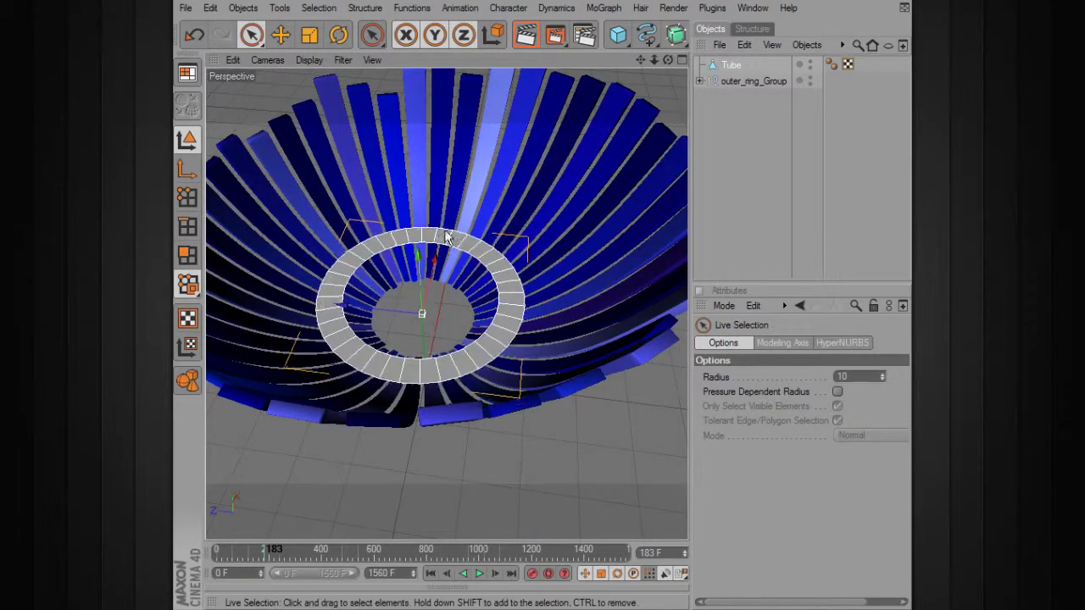
left_click_drag(447, 238, 455, 234, "alt")
key("r")
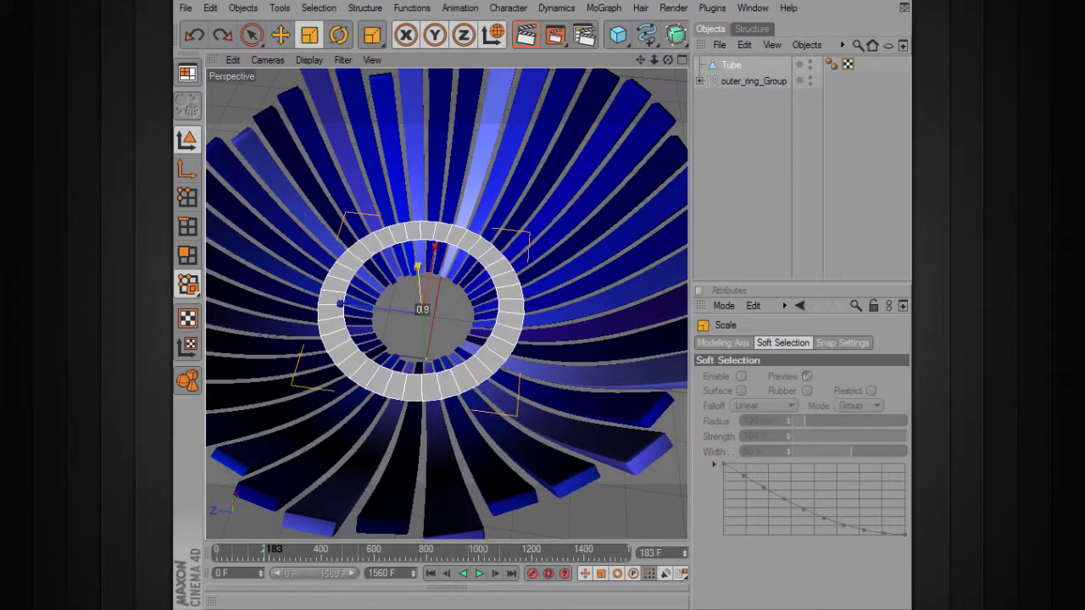
left_click(366, 8)
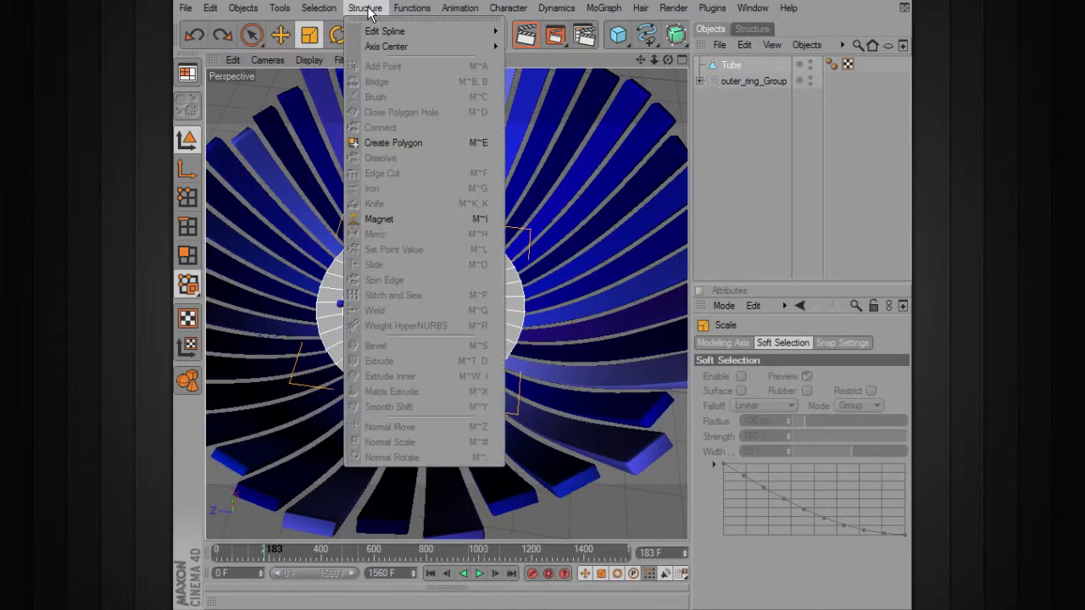
mouse_move(390, 47)
left_click(553, 68)
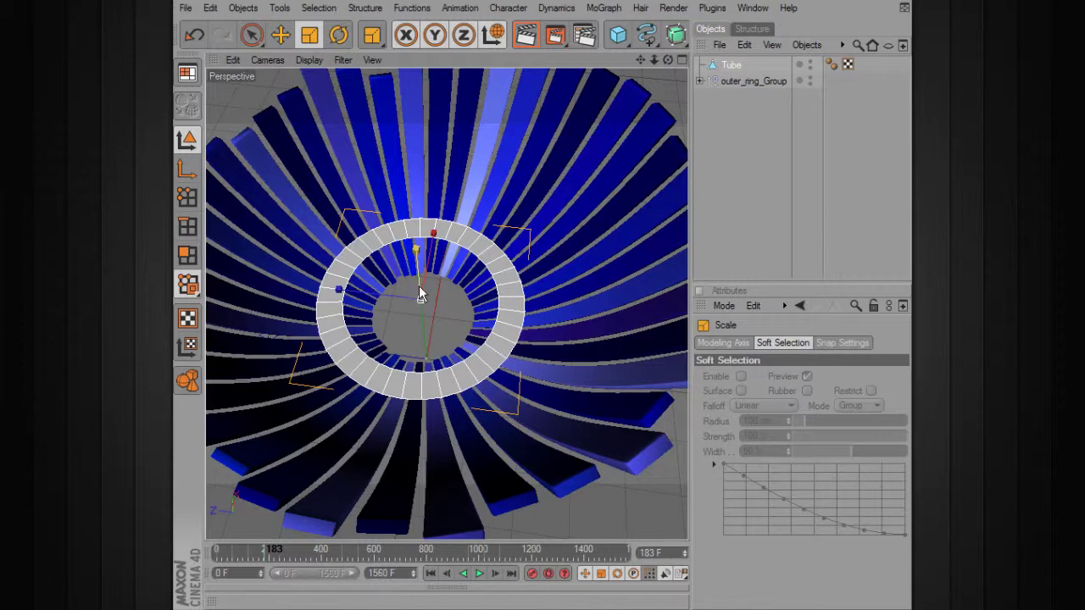
- Scale the ring down uniformly to fit around the bowl's central opening and move it into place there
left_click_drag(419, 290, 420, 297)
left_click_drag(424, 292, 318, 285, "alt")
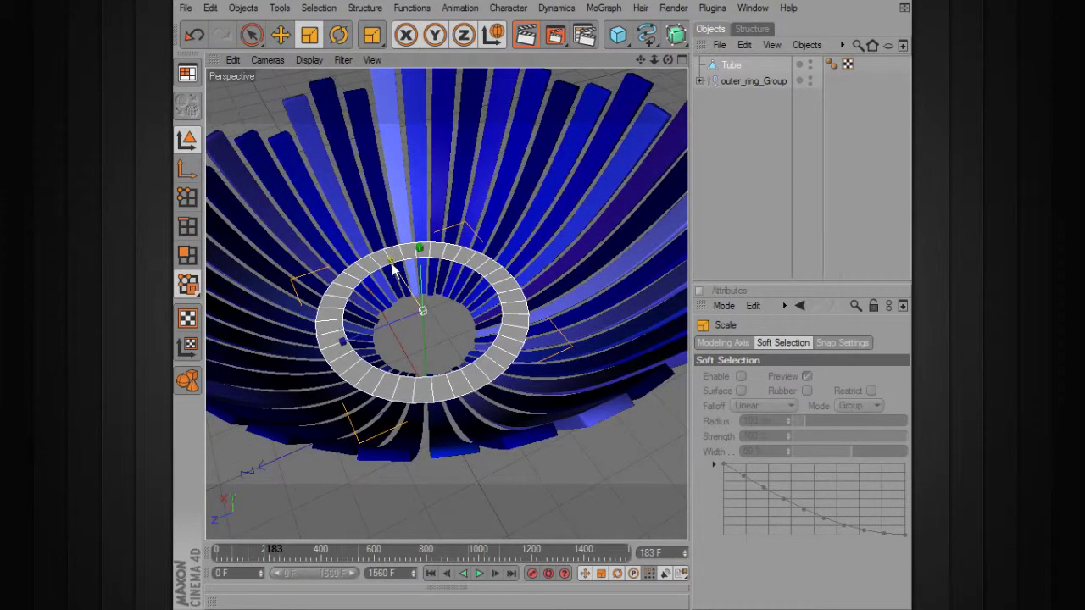
left_click_drag(431, 315, 380, 314)
left_click_drag(511, 296, 482, 298, "alt")
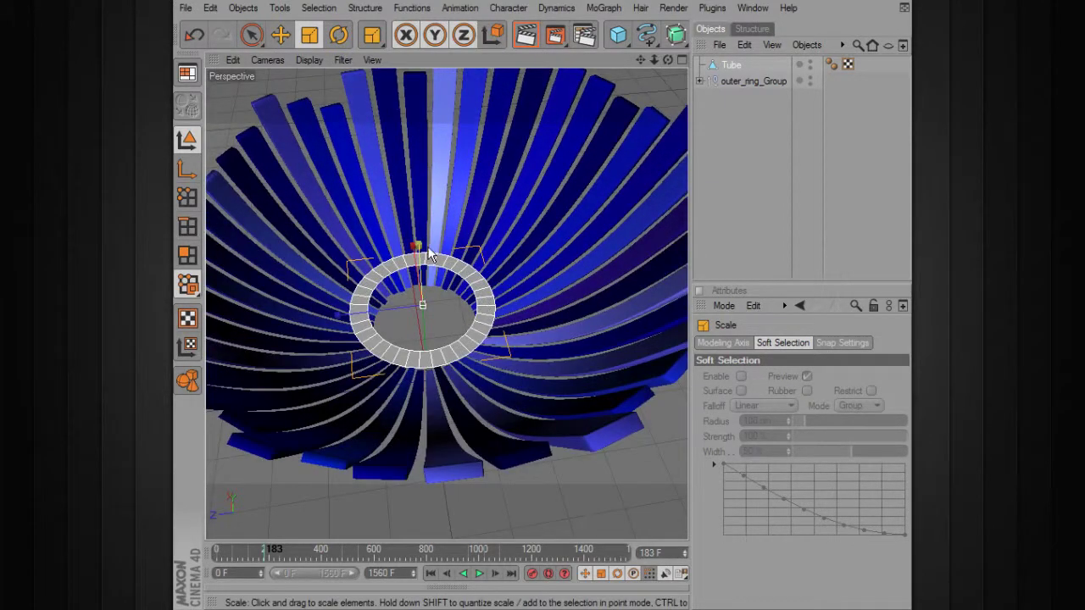
key("e")
left_click_drag(429, 254, 512, 263)
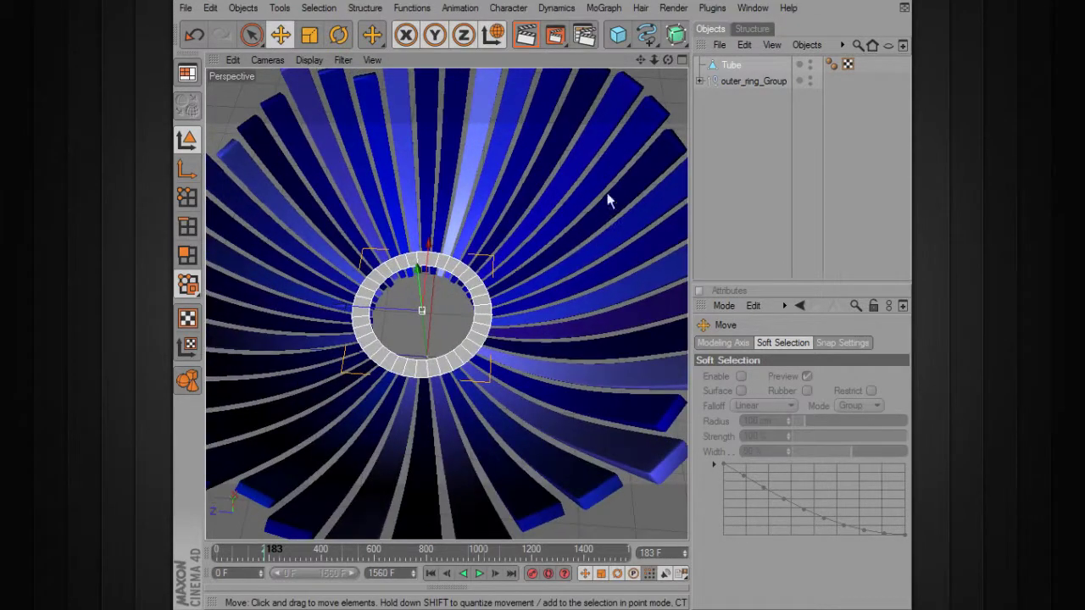
left_click_drag(581, 283, 550, 309, "alt")
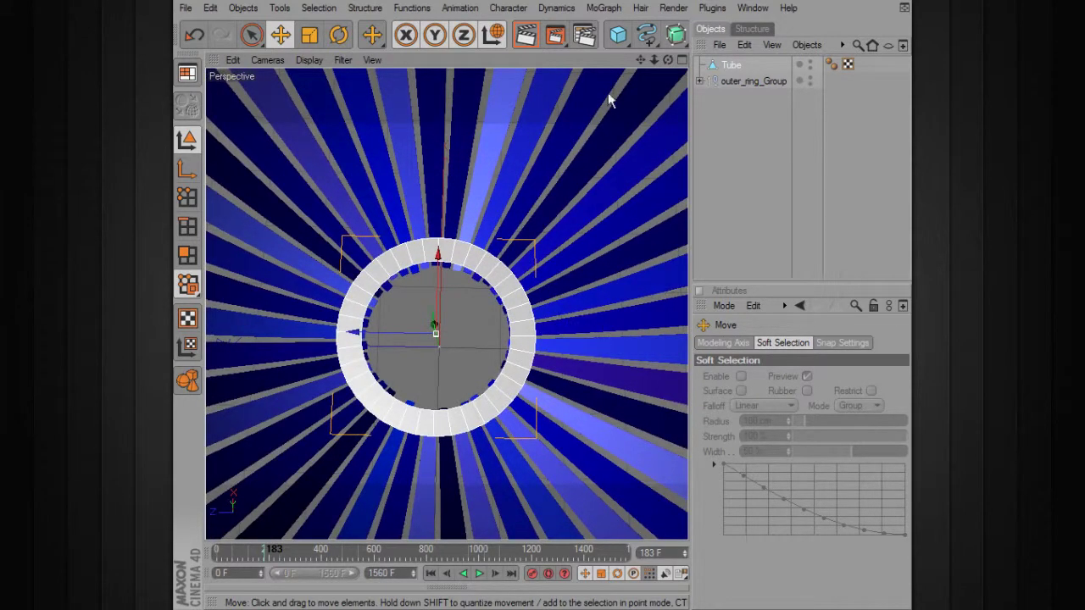
- Add a MoGraph Cloner Object and nest the Tube ring inside it
left_click(604, 8)
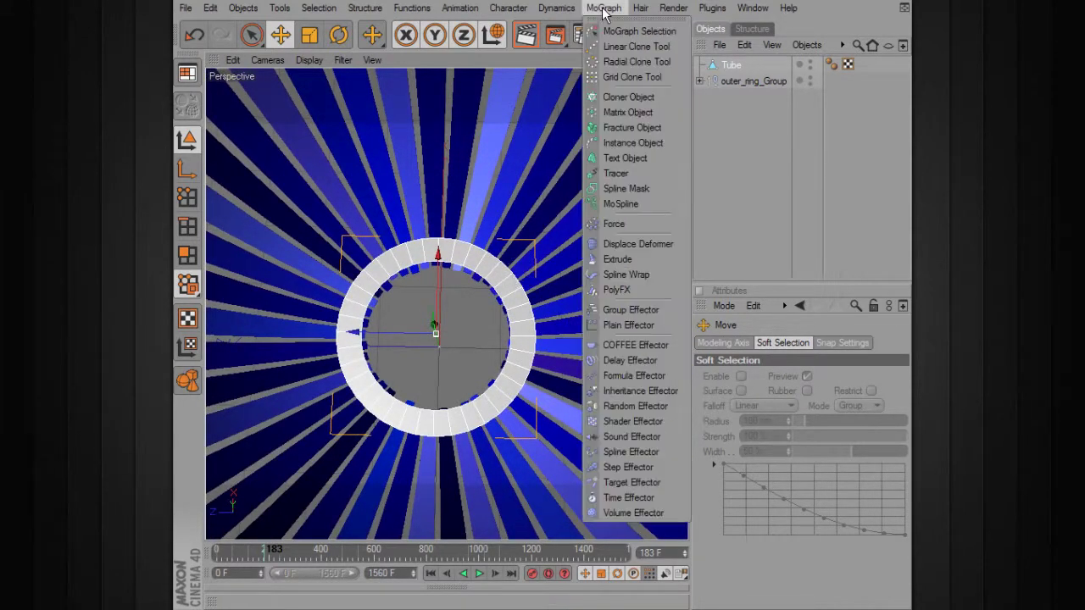
left_click(628, 97)
mouse_move(745, 77)
left_mouse_down()
mouse_move(734, 80)
mouse_move(746, 66)
left_mouse_up()
left_click(756, 66)
- Set the new linear cloner's per-step Y position to 0 cm
left_click_drag(612, 323, 630, 358, "alt")
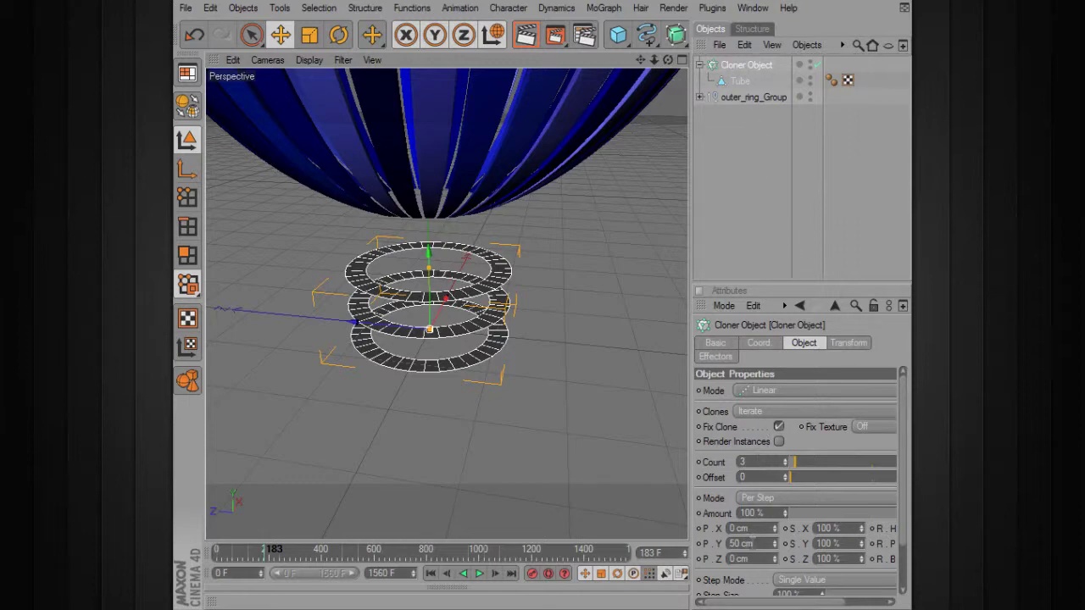
double_click(740, 543)
type("0")
key("Return")
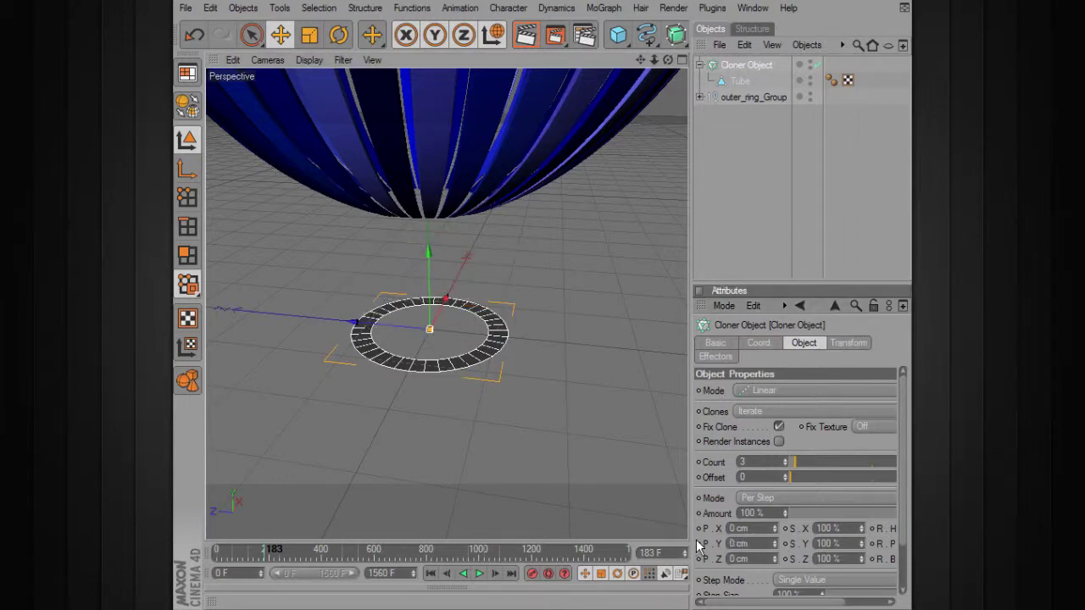
- Raise the new Cloner Object along Y until the ring sits at the bowl's central opening
left_click_drag(604, 409, 513, 362, "alt")
left_click_drag(432, 254, 431, 140)
left_click_drag(432, 187, 475, 251, "alt")
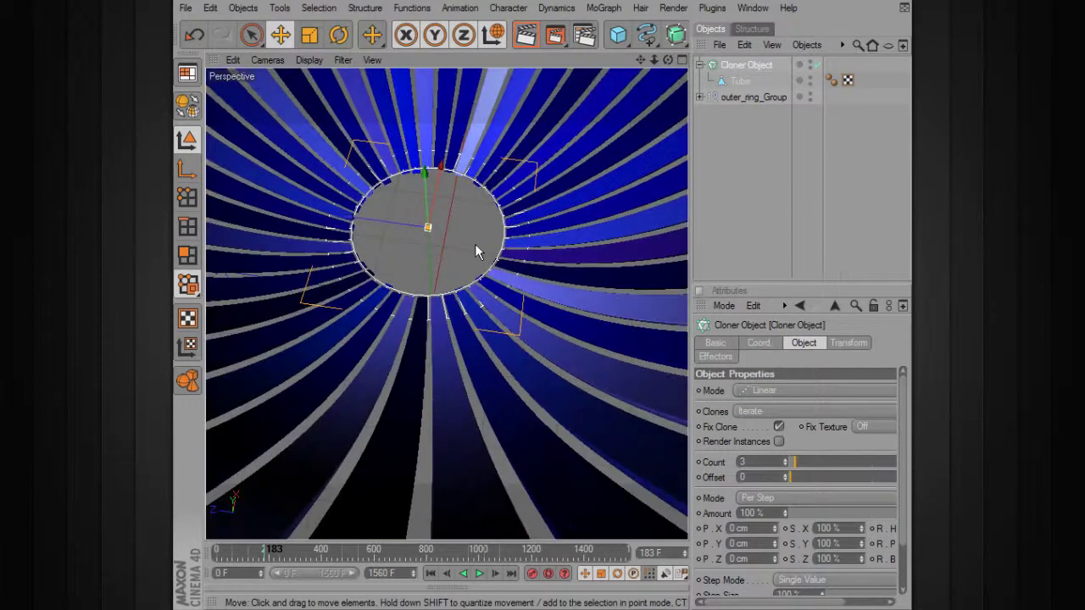
left_click_drag(429, 168, 429, 162)
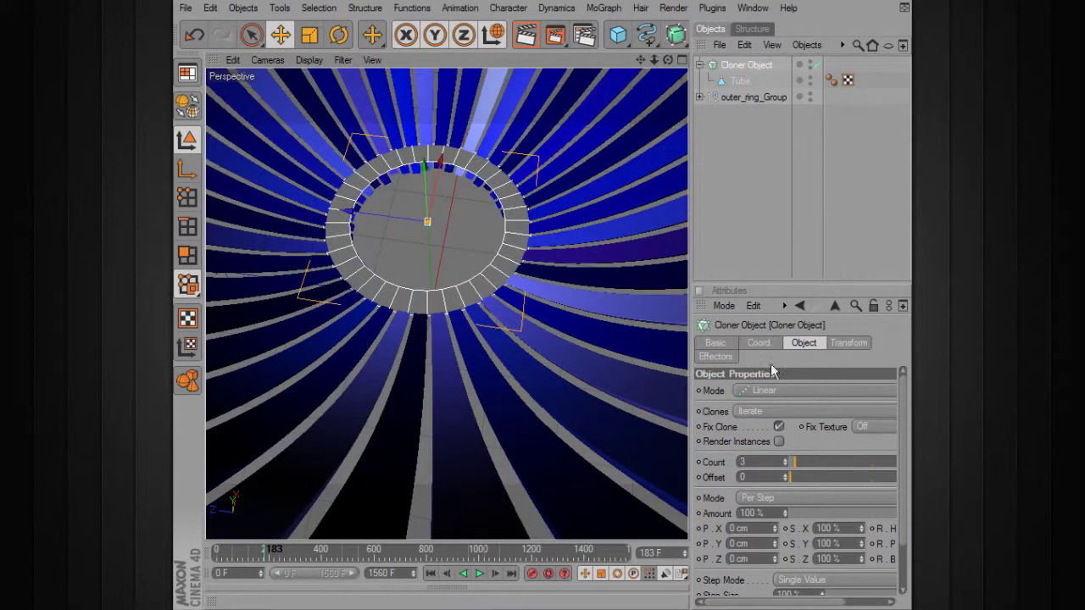
scroll(900, 434, "down", 3)
left_click_drag(902, 478, 902, 434)
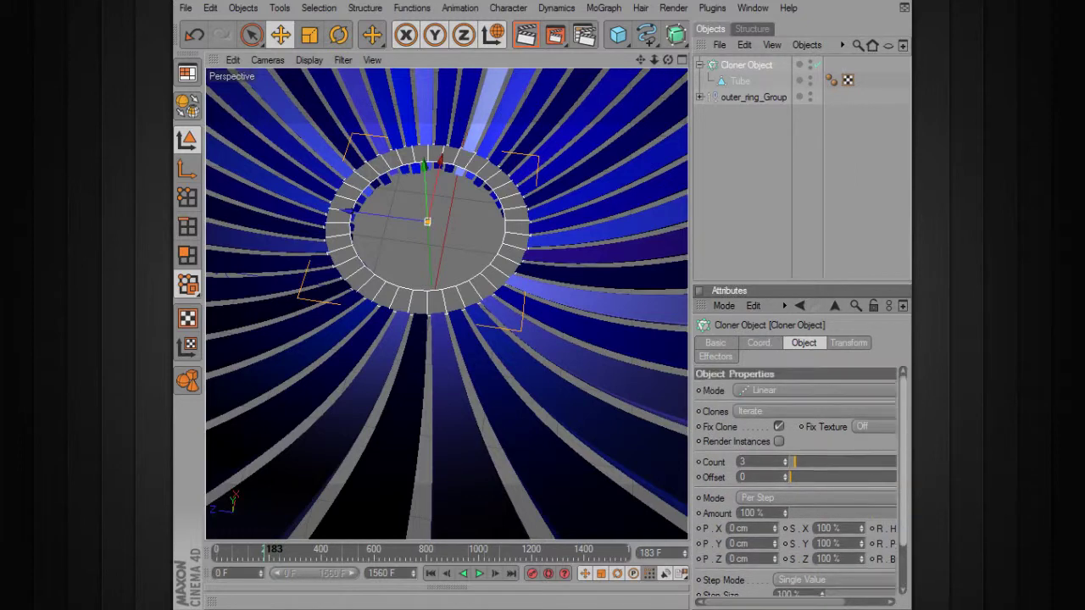
left_click_drag(426, 168, 425, 161)
left_click_drag(326, 352, 327, 398, "alt")
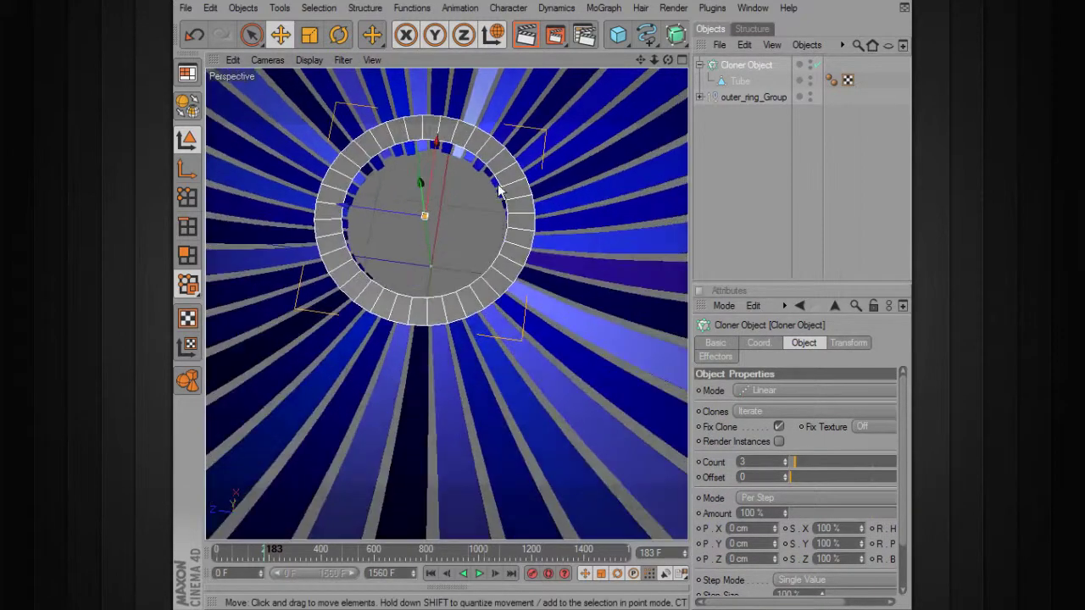
- Widen the object attributes area and set the ring cloner's Count to 9
middle_click_drag(326, 353, 295, 408, "alt")
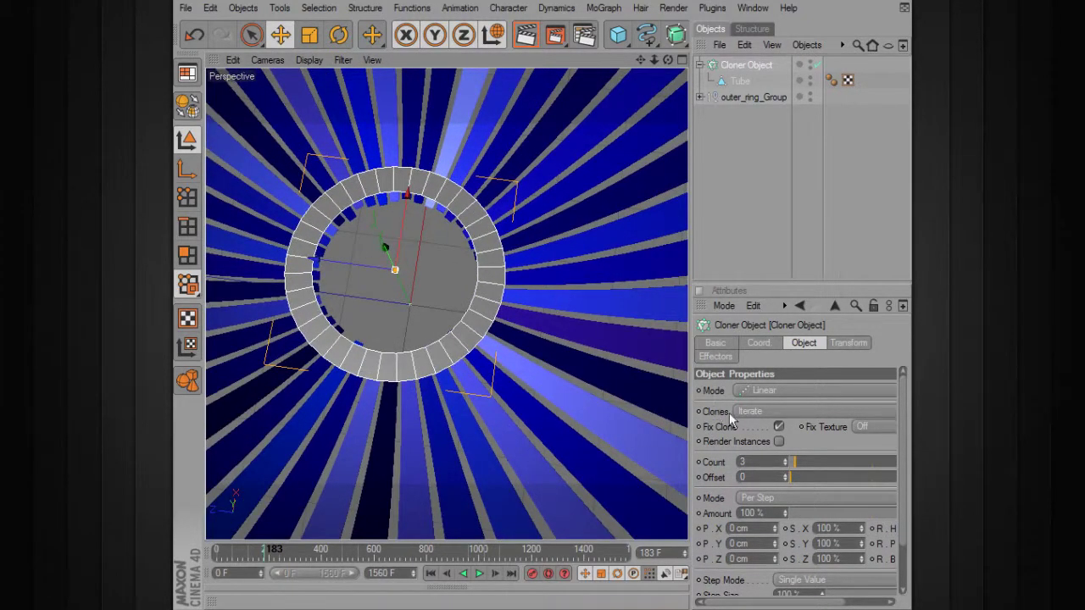
left_click_drag(690, 383, 620, 381)
left_click(725, 449)
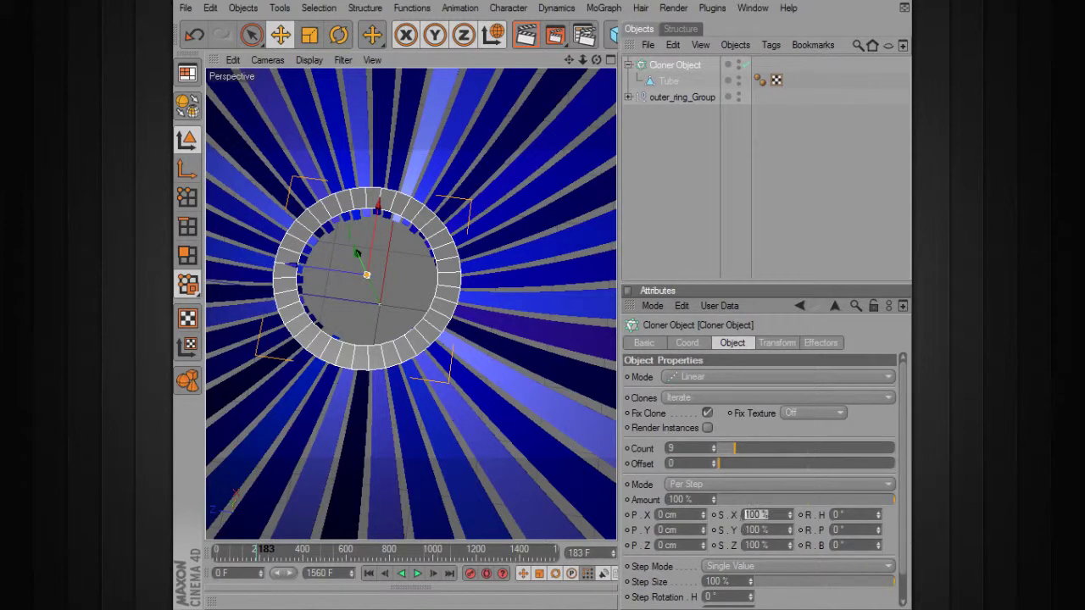
- Set the ring cloner's per-step X, Y and Z scale to 80% each
key("Return")
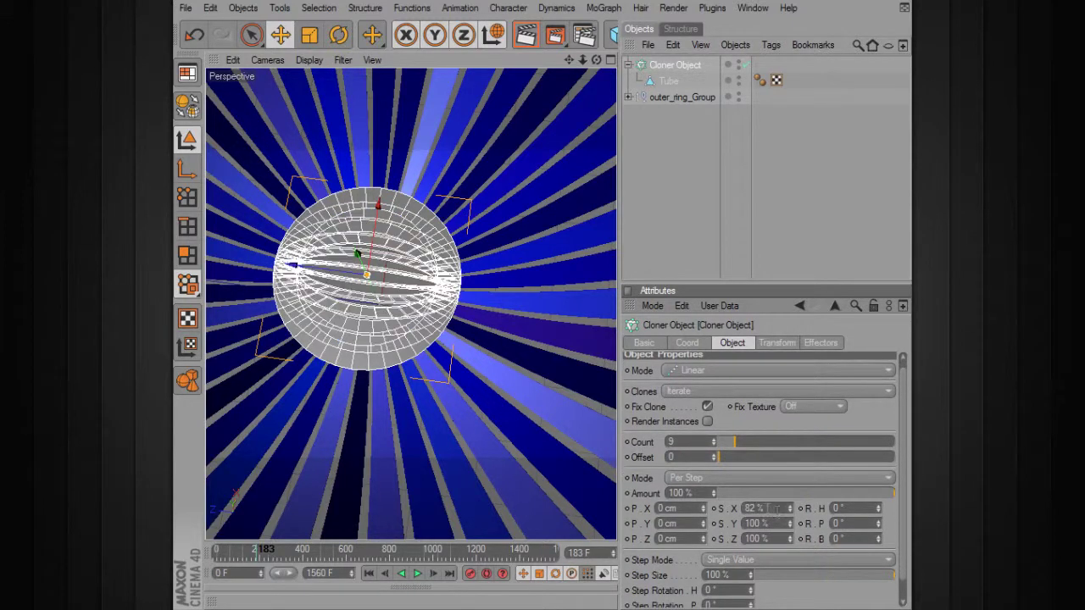
type("0")
key("Return")
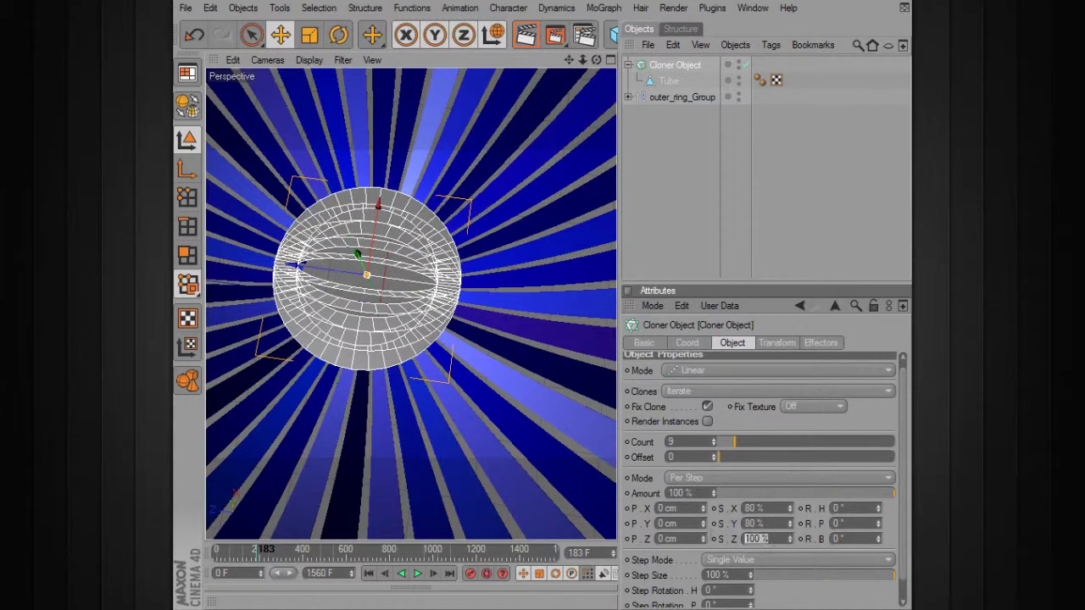
left_click(766, 539)
type("80")
key("Return")
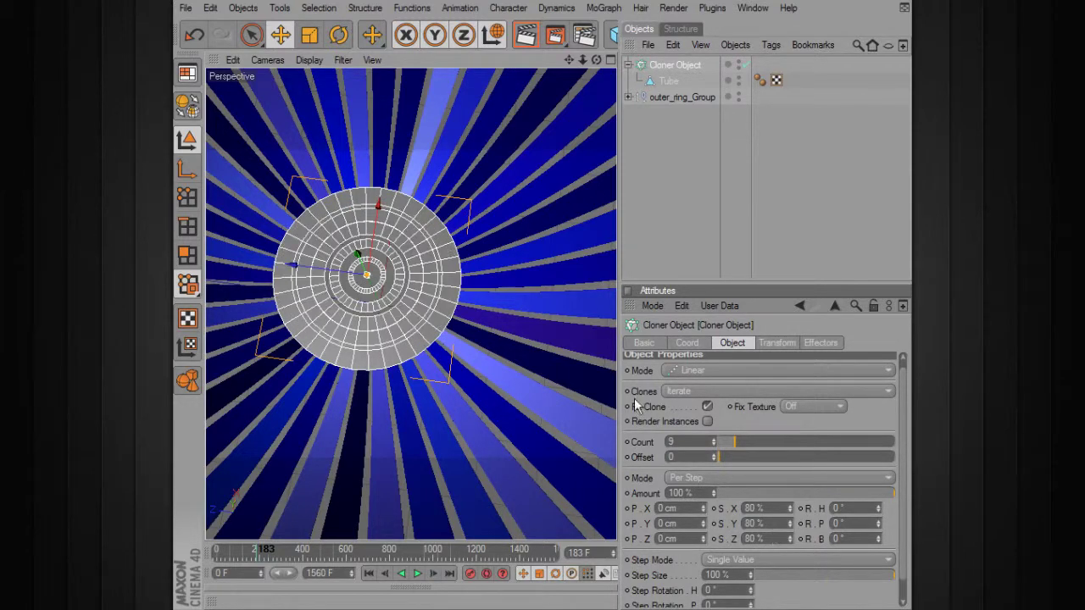
- Set the ring cloner's per-step X, Y and Z scale to 75% each
right_click_drag(428, 303, 500, 302, "alt")
left_click_drag(428, 303, 428, 263, "alt")
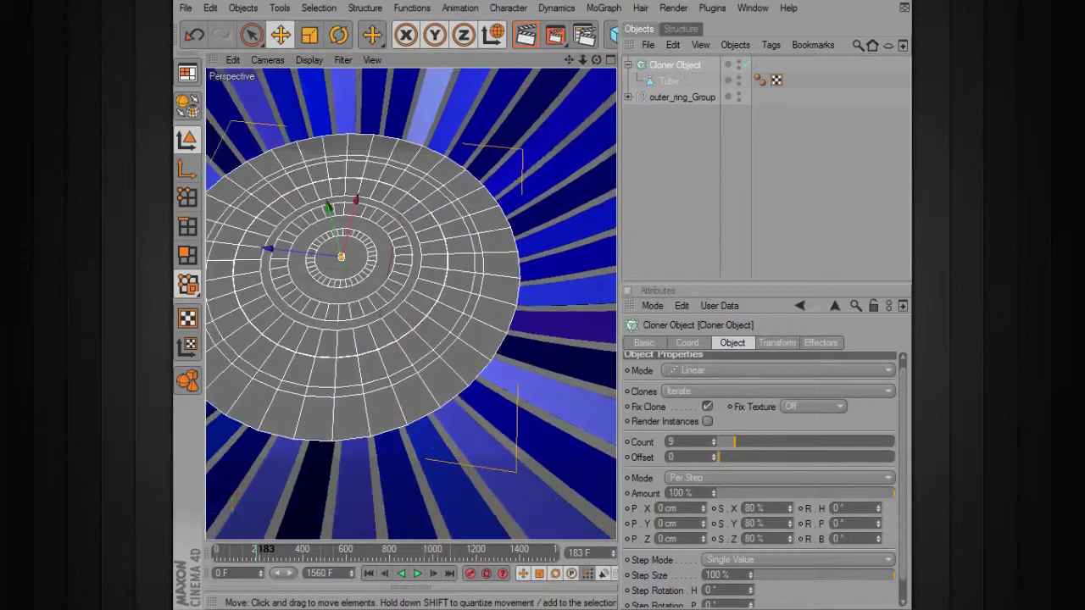
middle_click_drag(502, 411, 543, 421, "alt")
left_click_drag(761, 507, 709, 510)
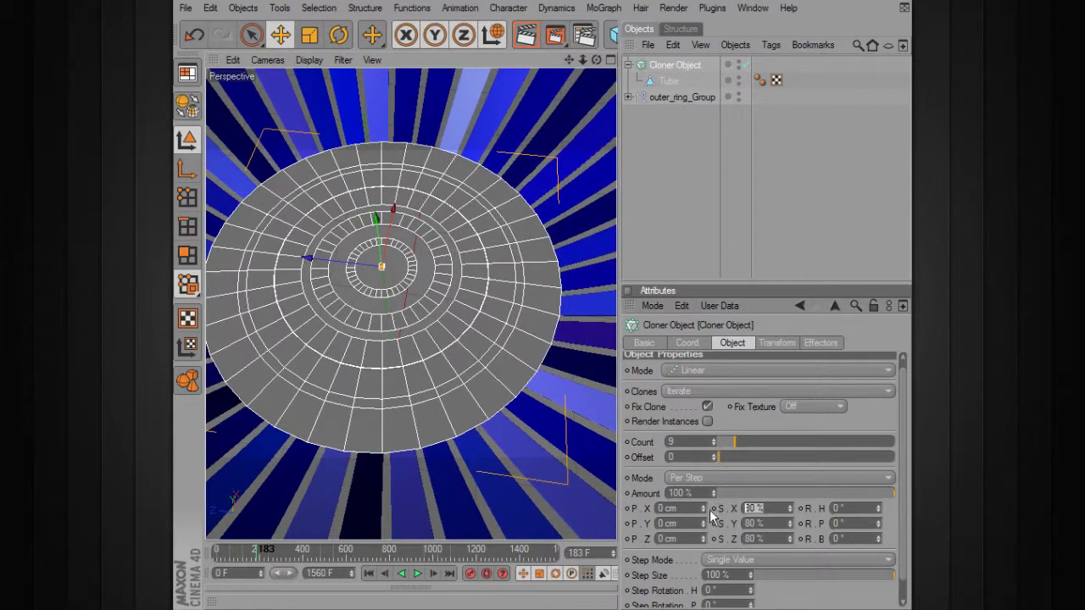
type("75")
key("Return")
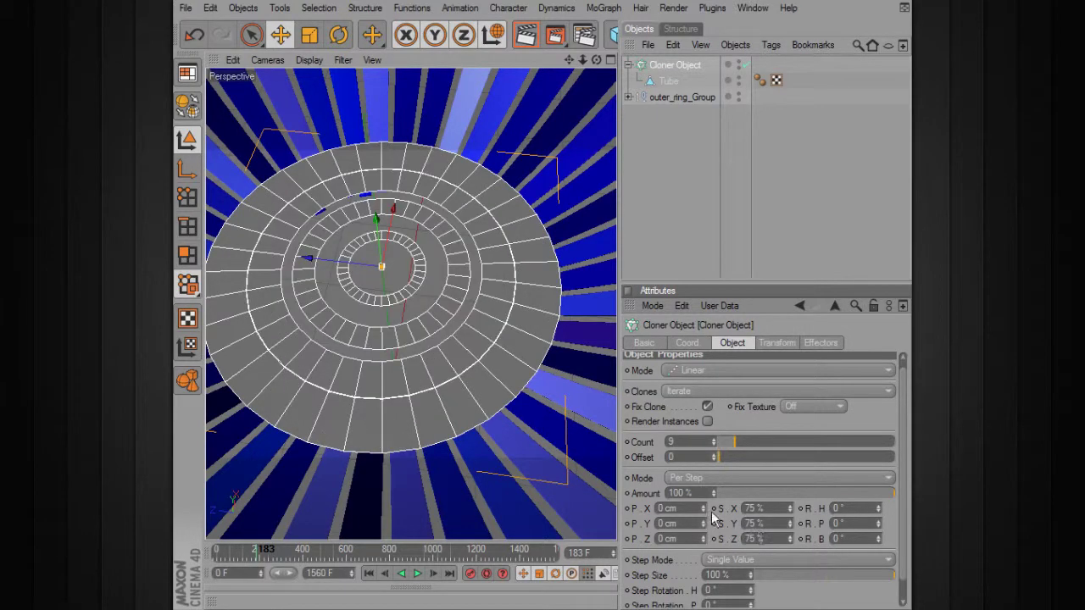
- Reduce the ring cloner's per-step X, Y and Z scale to 70% each
mouse_move(455, 317)
left_mouse_down("alt")
mouse_move(456, 360)
mouse_move(477, 319)
left_mouse_up("alt")
left_click(754, 509)
type("70")
key("Tab")
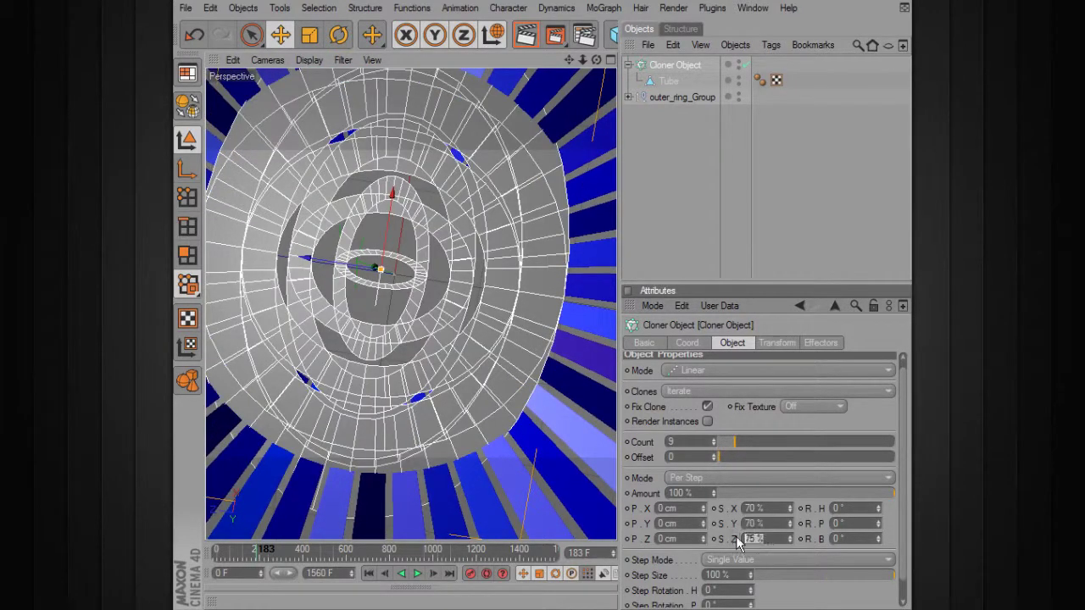
type("70")
key("Return")
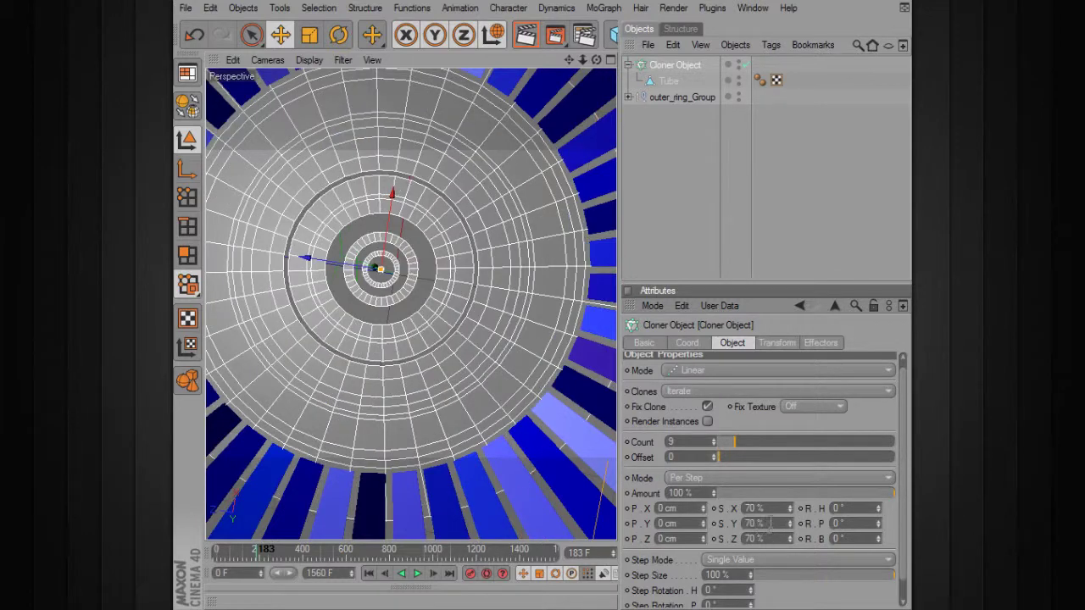
- Set the ring cloner's Count to 5 and check the deselected rings at the bowl's center
left_click_drag(735, 439, 728, 439)
mouse_move(479, 287)
left_mouse_down("alt")
mouse_move(482, 271)
mouse_move(464, 275)
left_mouse_up("alt")
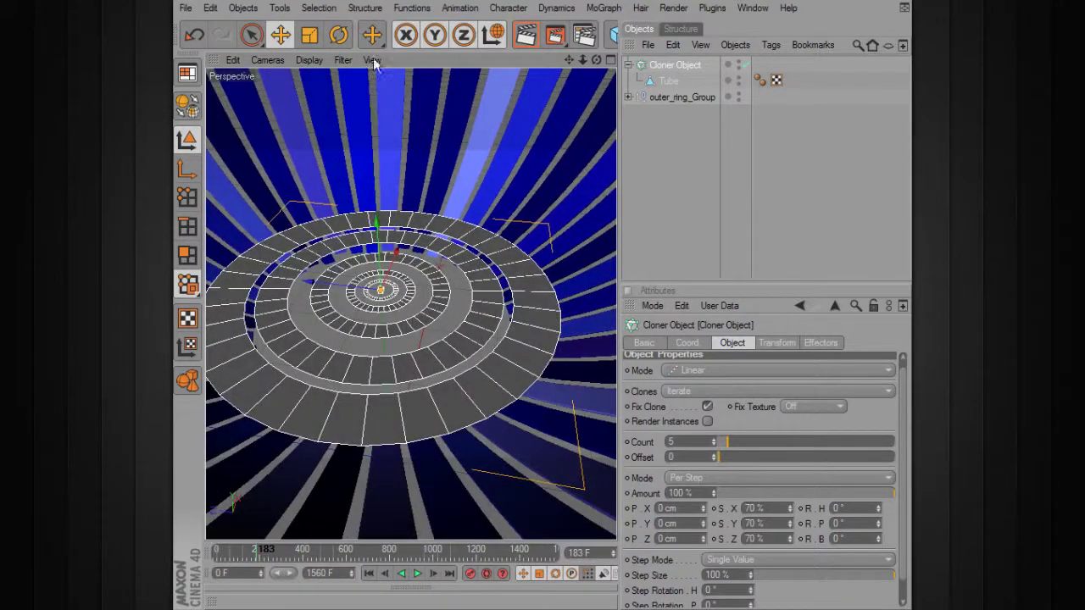
left_click(698, 162)
left_click_drag(539, 293, 532, 323, "alt")
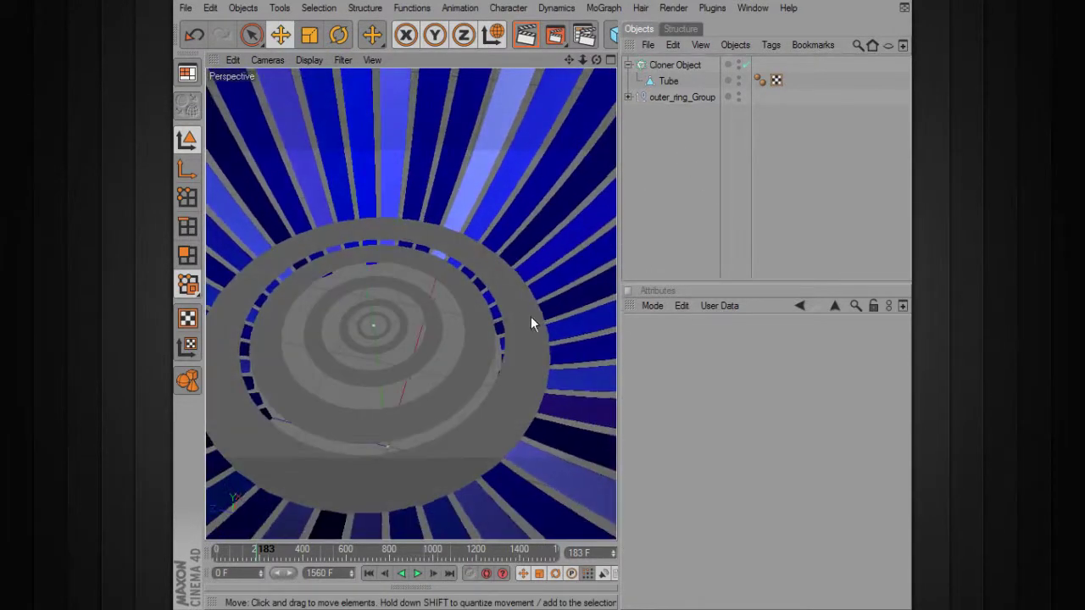
- Select the ring Cloner Object and add a Sound Effector to it
left_click(673, 83)
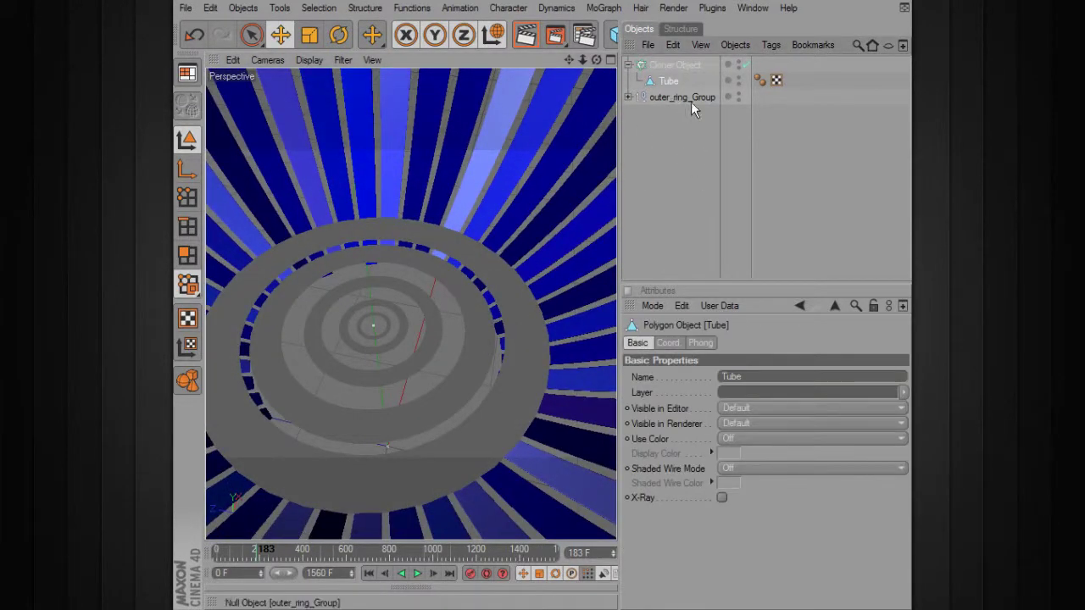
left_click(683, 66)
right_click_drag(567, 251, 588, 252, "alt")
left_click_drag(589, 252, 601, 252, "alt")
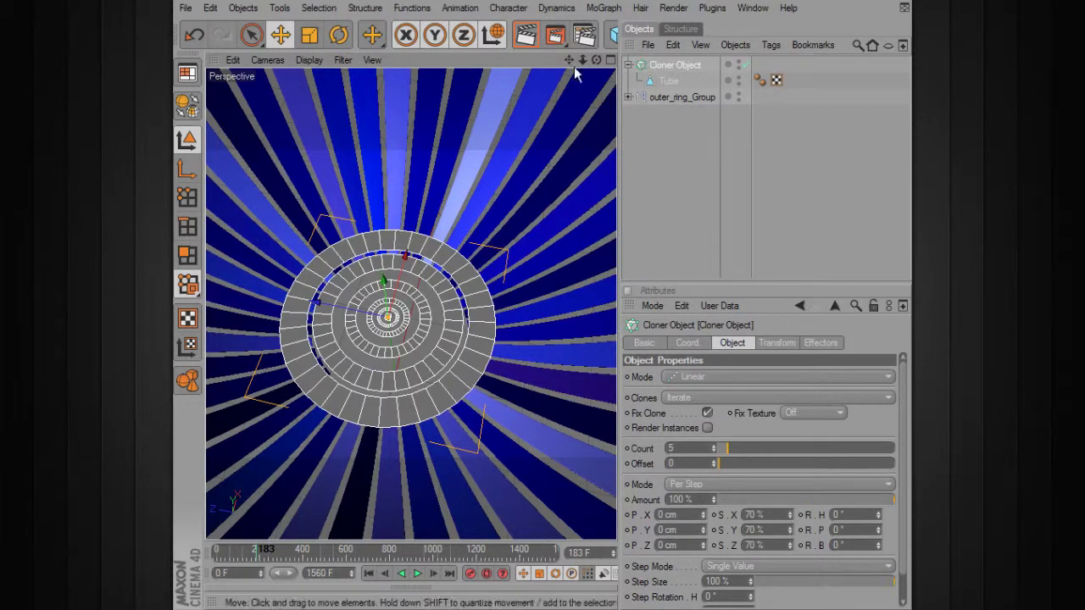
left_click(604, 8)
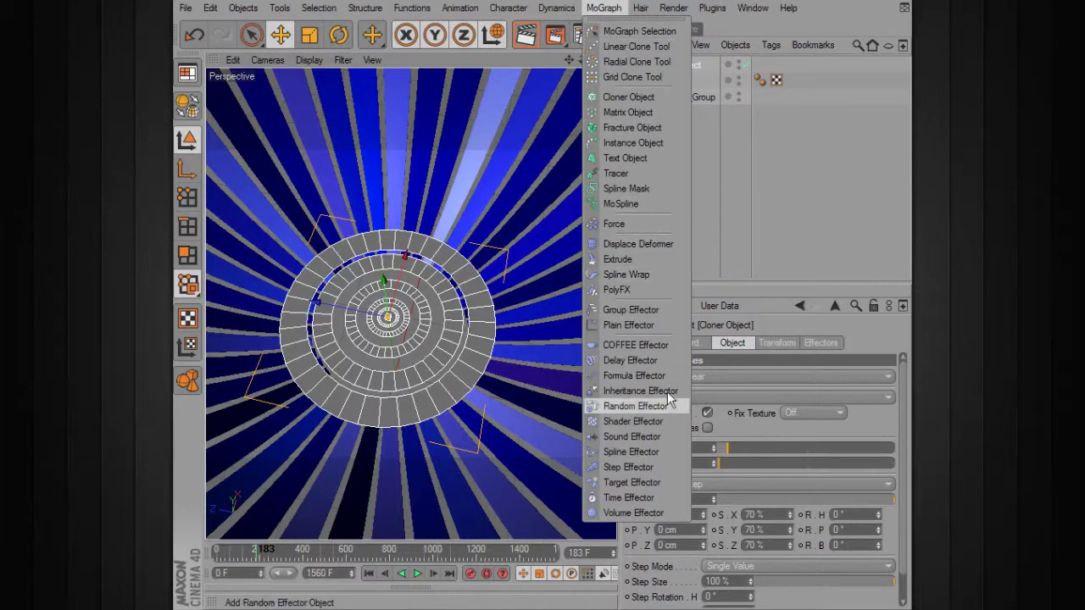
left_click(660, 435)
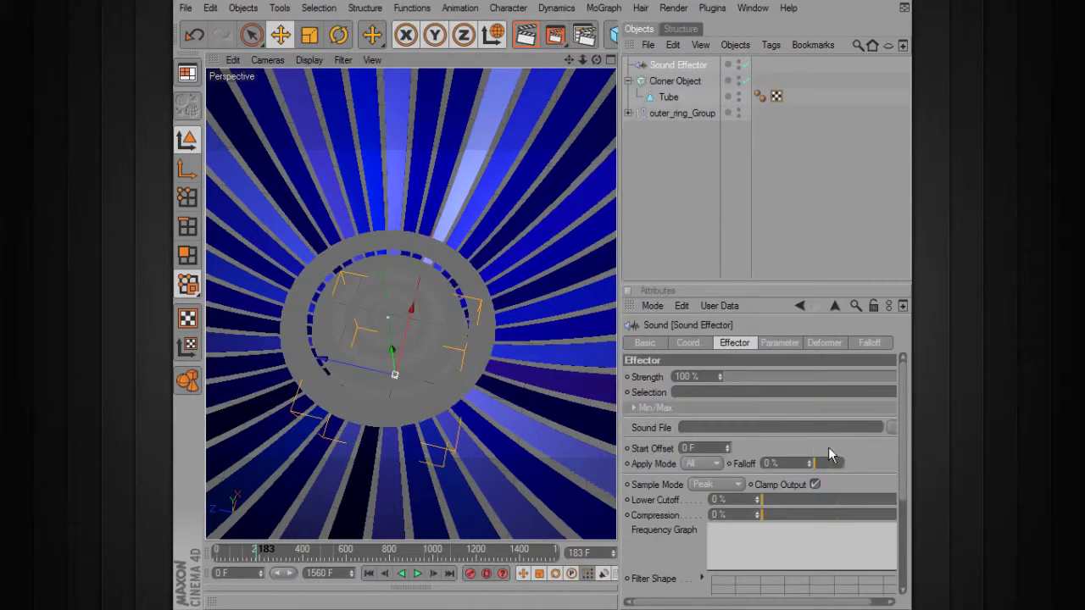
- Load the music bed 062010 WAV file into the Sound Effector and copy it into the document path
left_click(889, 427)
double_click(490, 199)
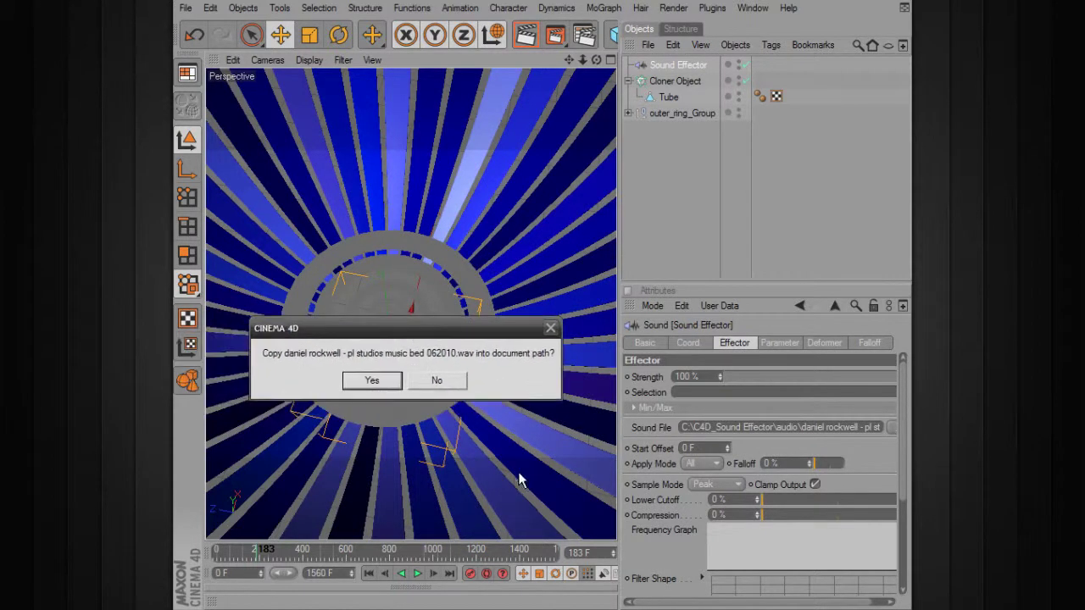
left_click(373, 380)
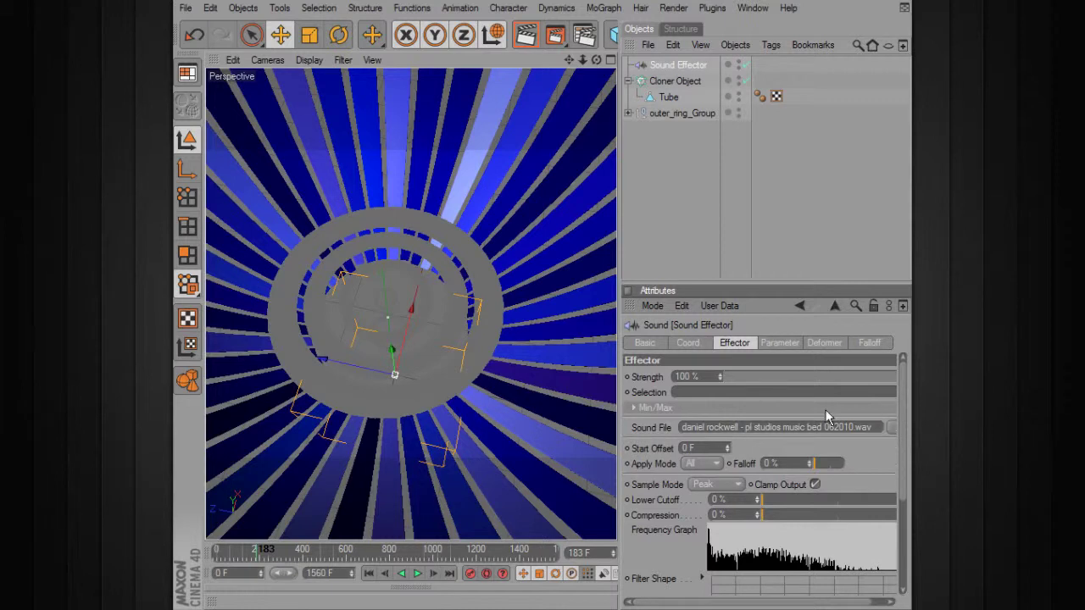
left_click_drag(900, 400, 904, 491)
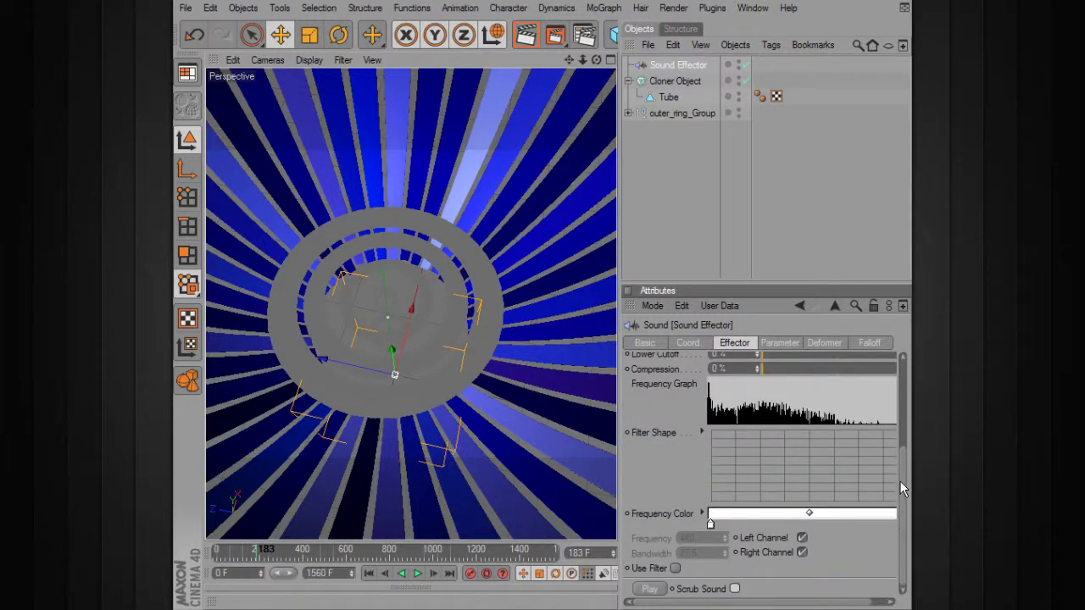
scroll(901, 481, "up", 5)
- Play the animation from the first frame to check how the rings react to the sound, and stop it
left_click_drag(354, 553, 200, 553)
left_click_drag(389, 424, 436, 382, "alt")
left_click(417, 575)
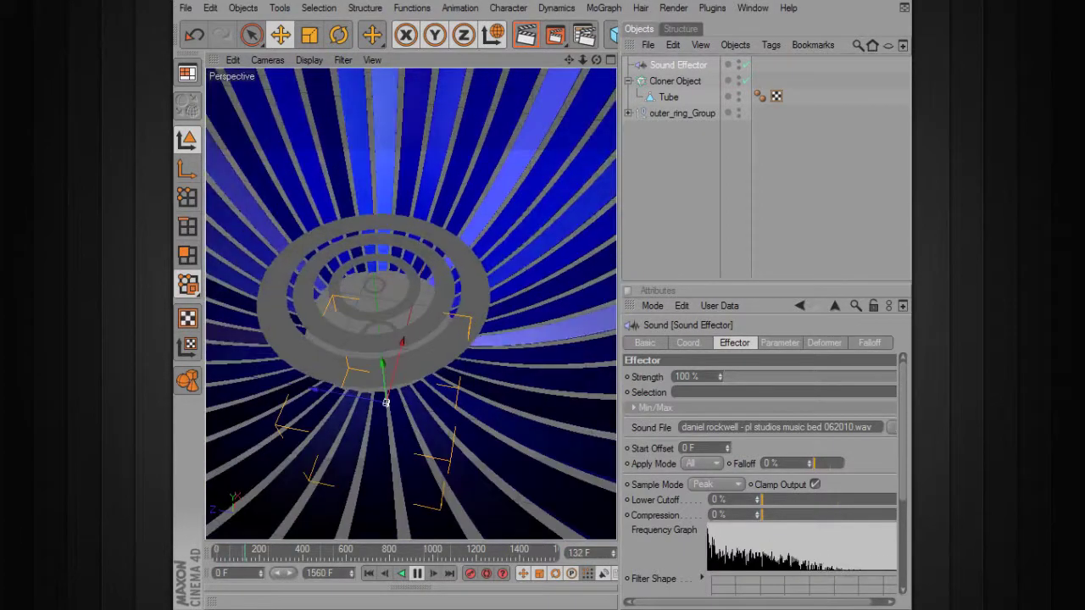
left_click(417, 575)
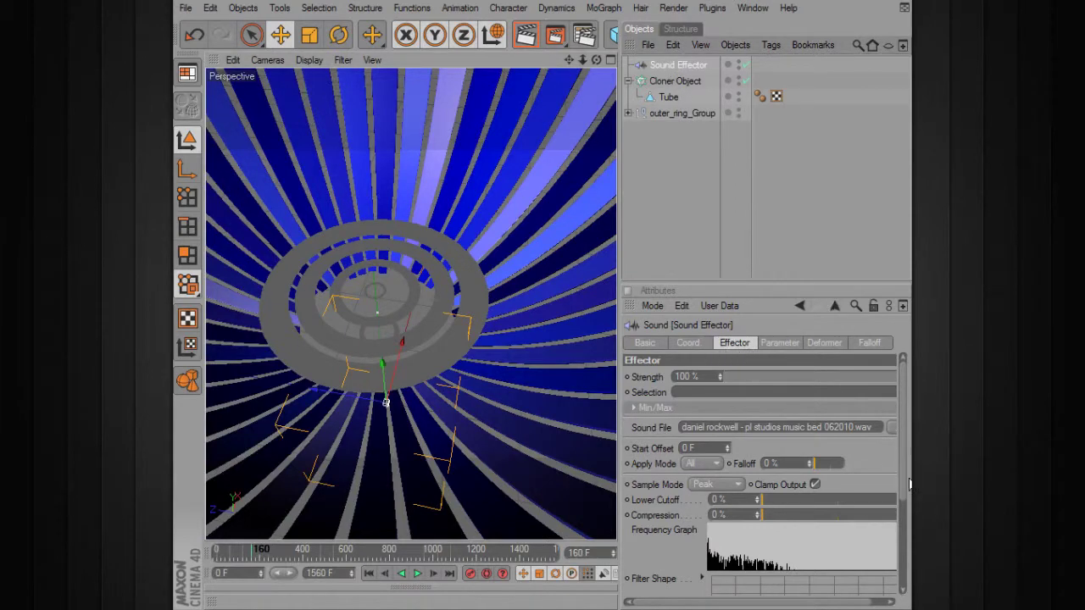
- Set the Sound Effector's Apply Mode to Step, and undo a trial move of the effector along Y
left_click(713, 466)
left_click(702, 493)
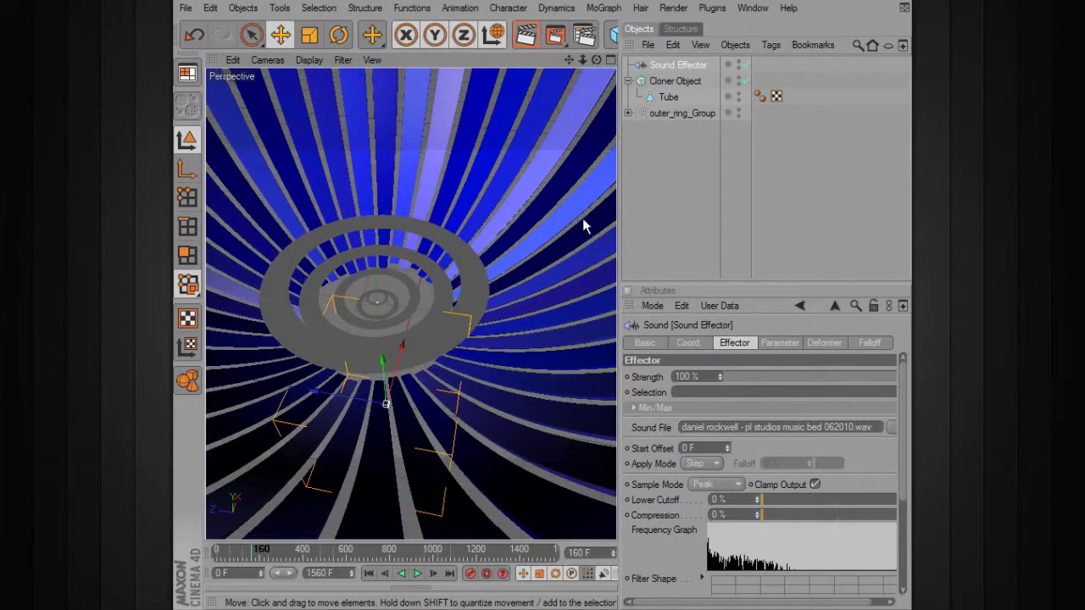
left_click_drag(382, 361, 381, 326)
key("ctrl+z")
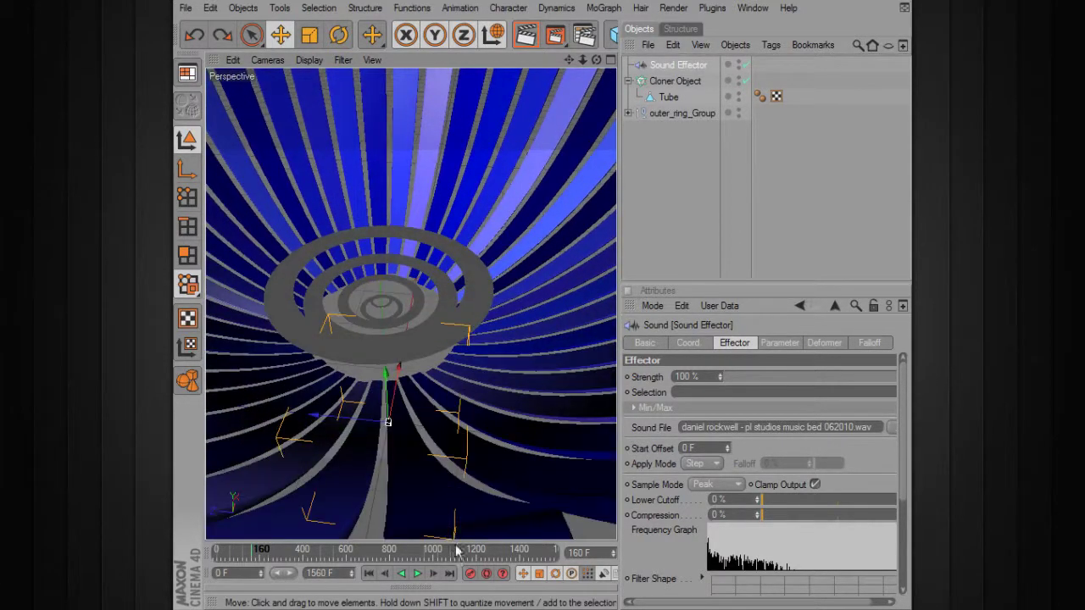
- Play the animation from the start and shape the Sound Effector's Filter Shape curve into a steady descent toward the high frequencies
left_click_drag(904, 428, 900, 497)
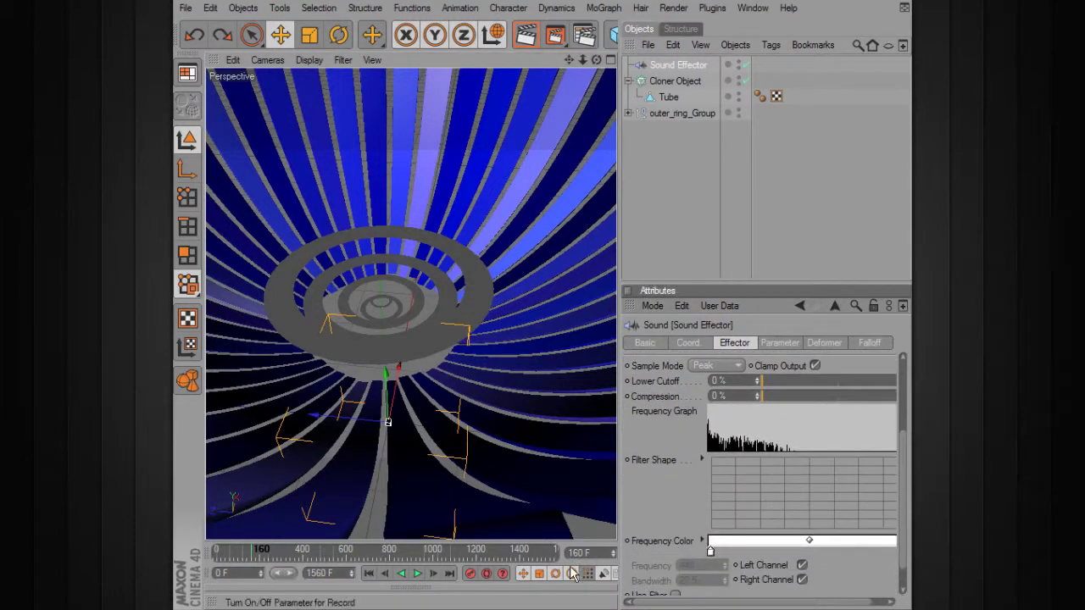
left_click(368, 573)
left_click(417, 574)
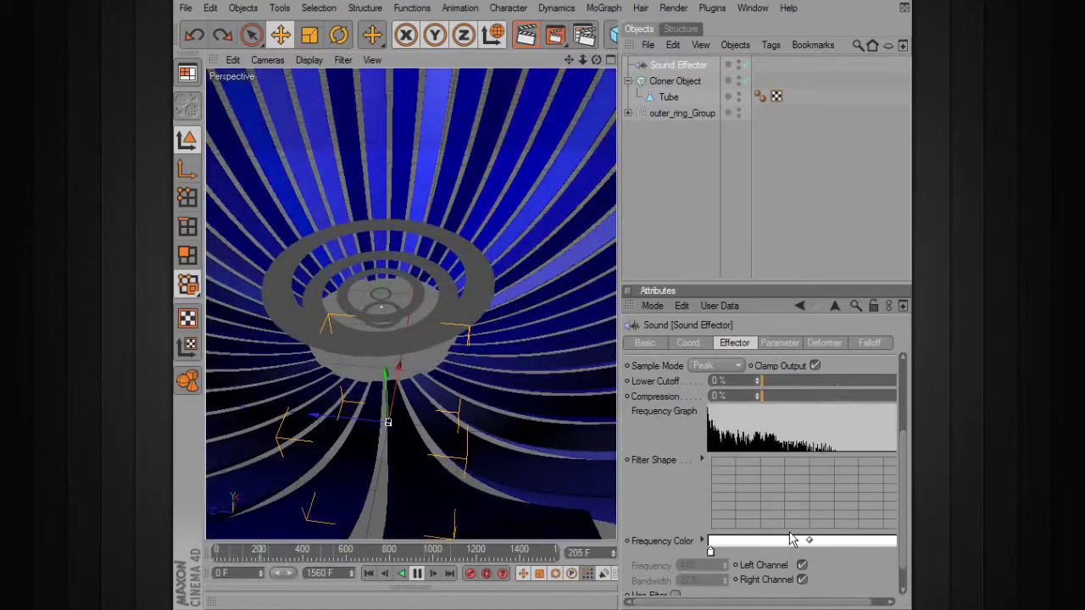
left_click_drag(715, 471, 784, 501, "ctrl")
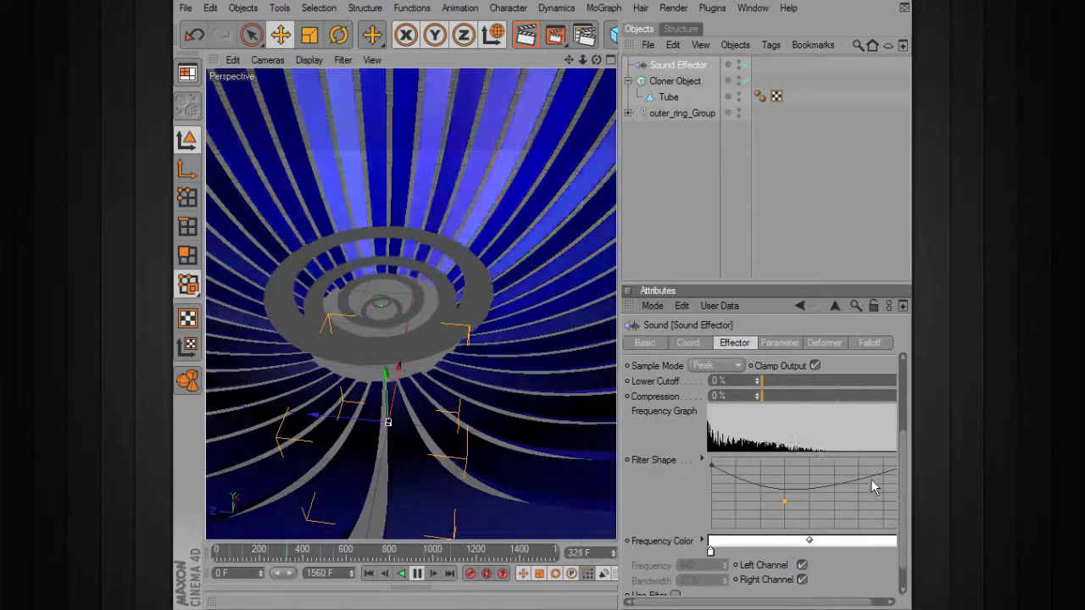
left_click_drag(894, 466, 890, 482)
left_click_drag(777, 602, 794, 602)
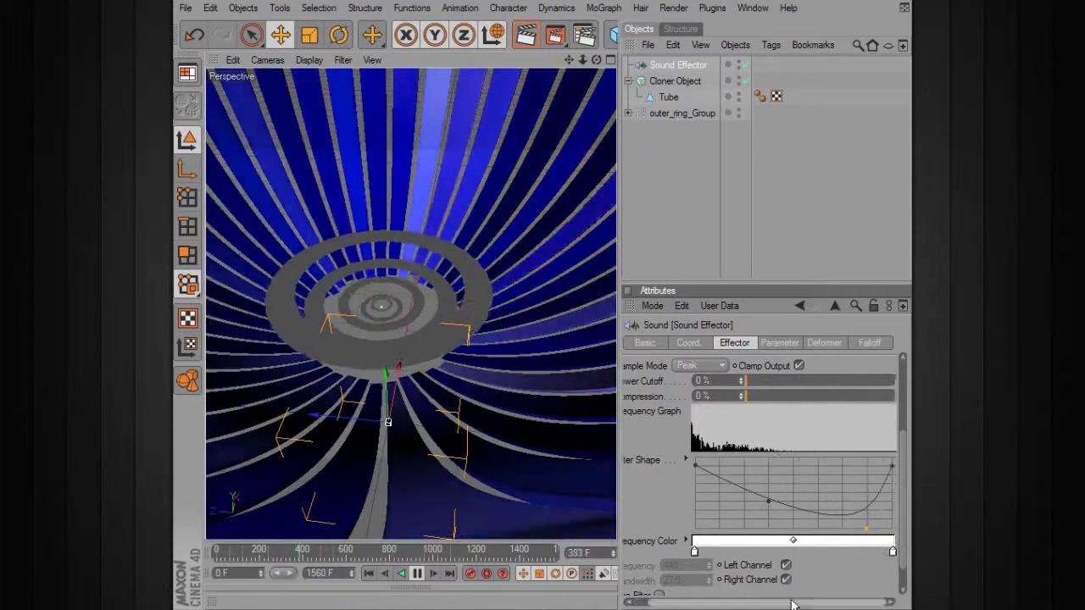
left_click_drag(892, 471, 889, 542)
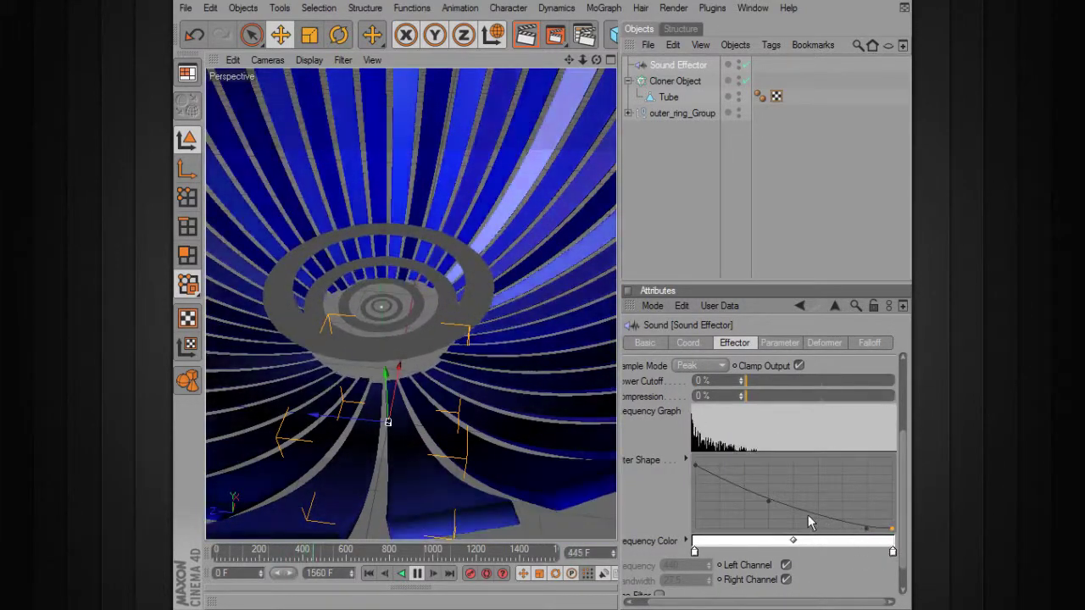
left_click_drag(768, 501, 767, 485)
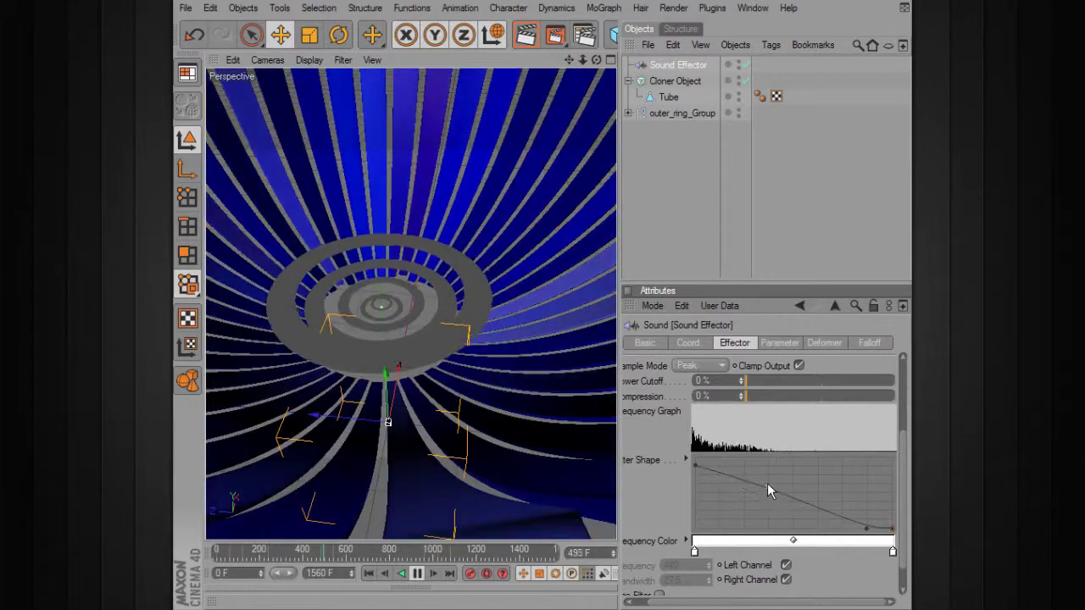
left_click_drag(866, 528, 826, 502)
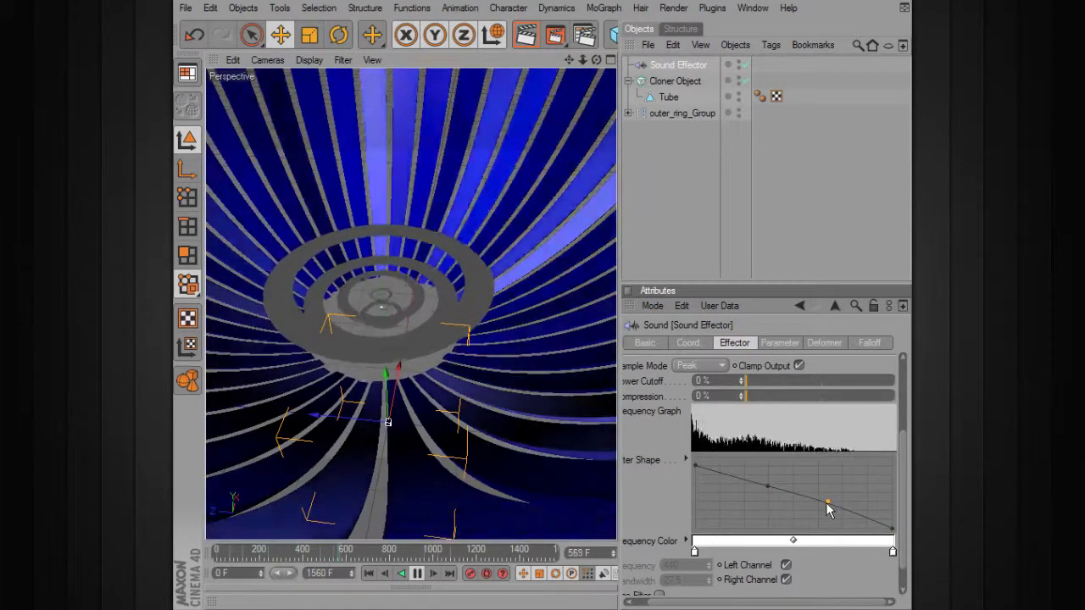
- Set the Sound Effector's Y position parameter to 20 cm
left_click_drag(511, 354, 519, 444, "alt")
left_click_drag(511, 288, 481, 322, "alt")
left_click(779, 343)
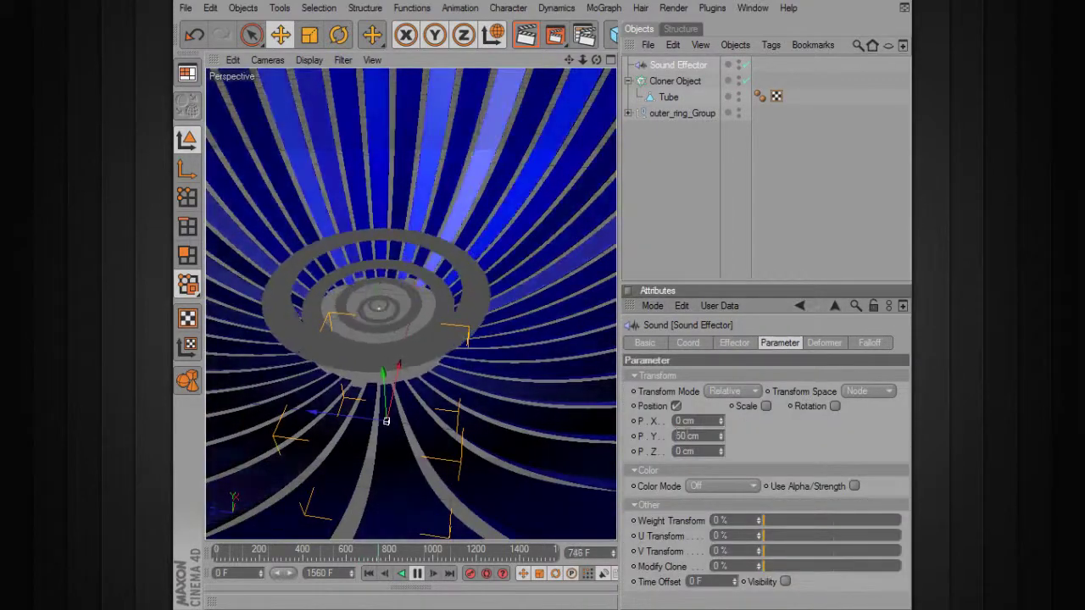
double_click(682, 435)
type("45")
key("Return")
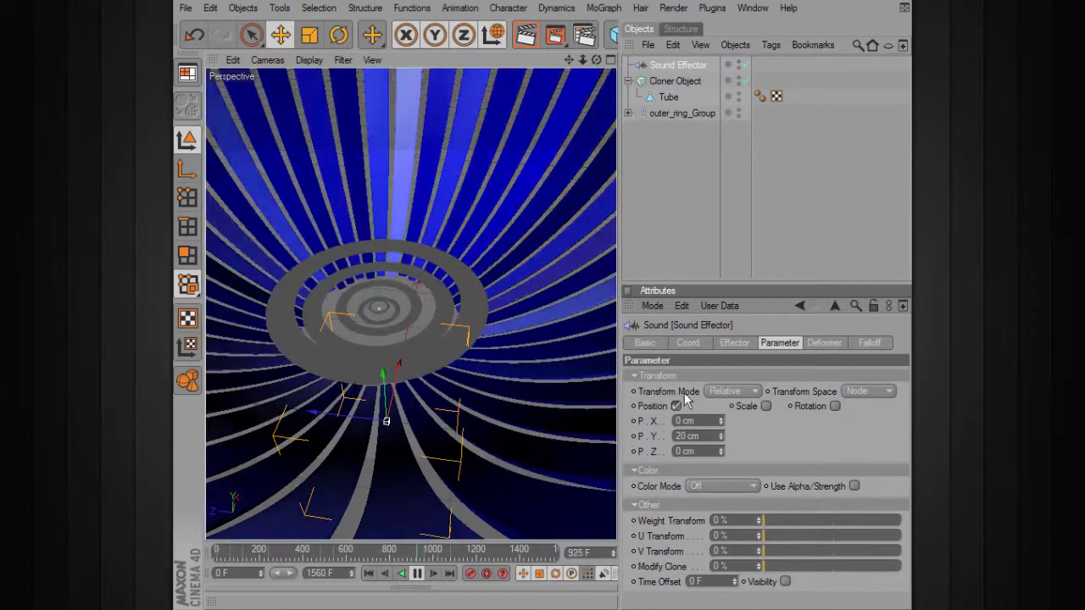
mouse_move(470, 401)
left_mouse_down("alt")
mouse_move(470, 339)
mouse_move(474, 381)
left_mouse_up("alt")
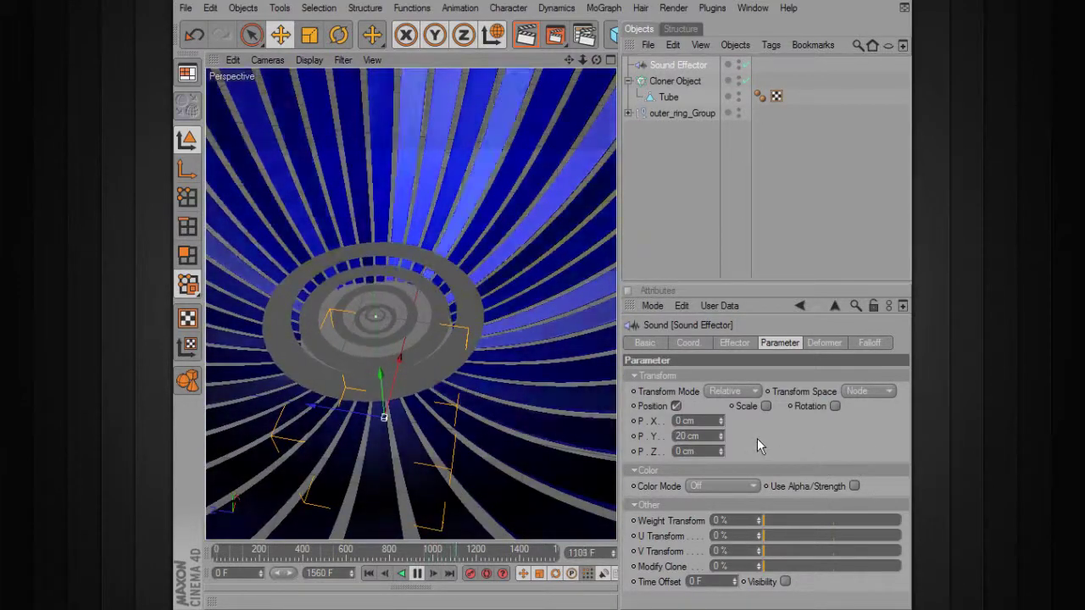
- Turn on the Sound Effector's Color Mode and recolor the first Frequency Color knot orange (RGB 246, 156, 0), placing it mid-gradient
left_click(721, 485)
left_click(719, 505)
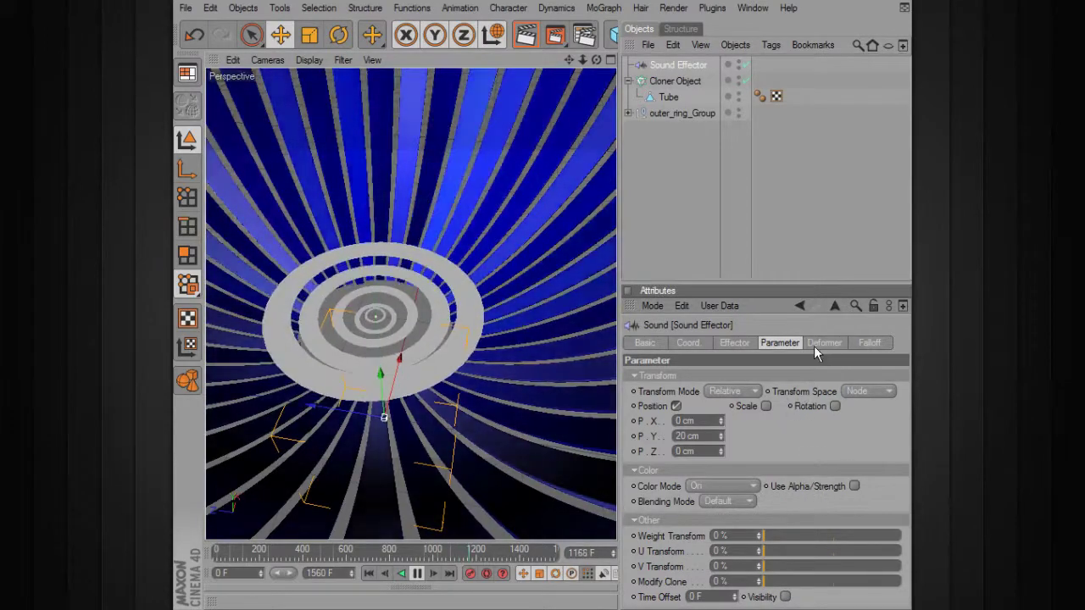
left_click(734, 343)
scroll(887, 527, "down", 5)
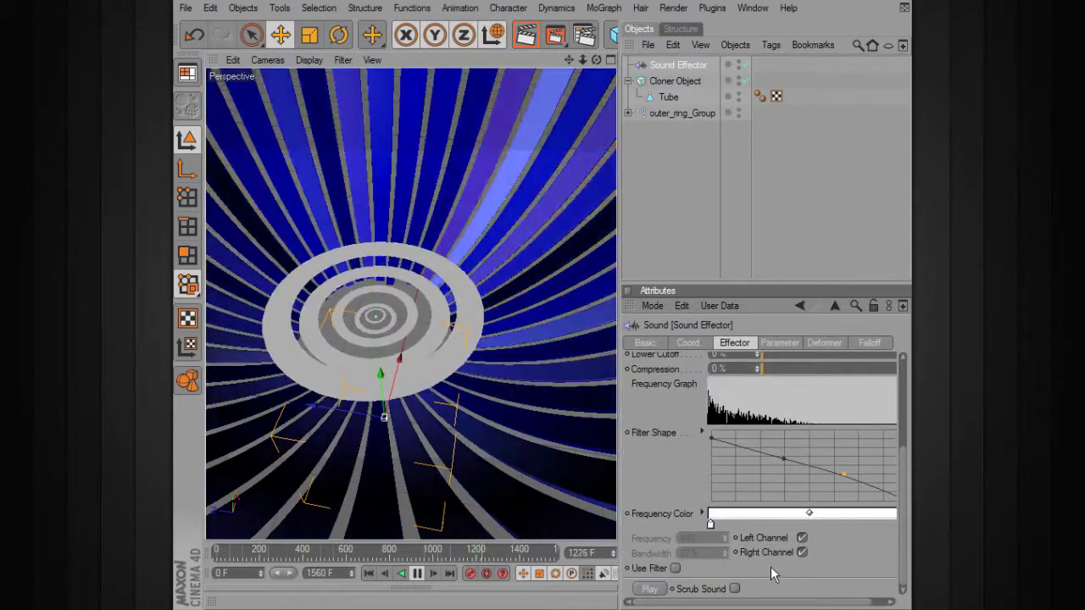
double_click(711, 524)
left_click_drag(727, 469, 685, 469)
left_click(695, 485)
left_click(682, 602)
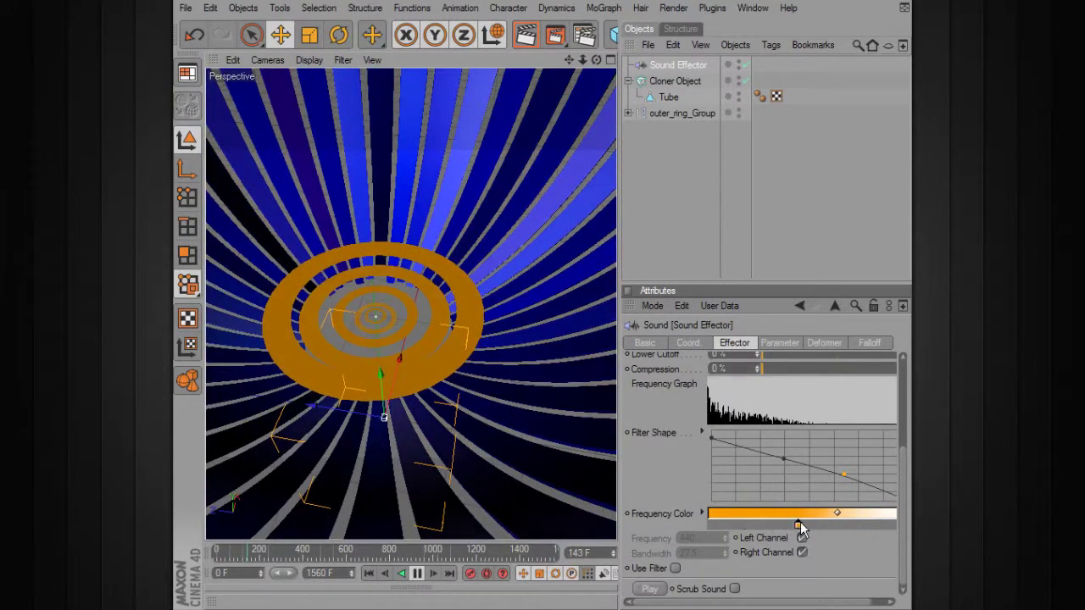
- Add a pale yellow knot at the low-frequency end of the Frequency Color gradient
double_click(711, 524)
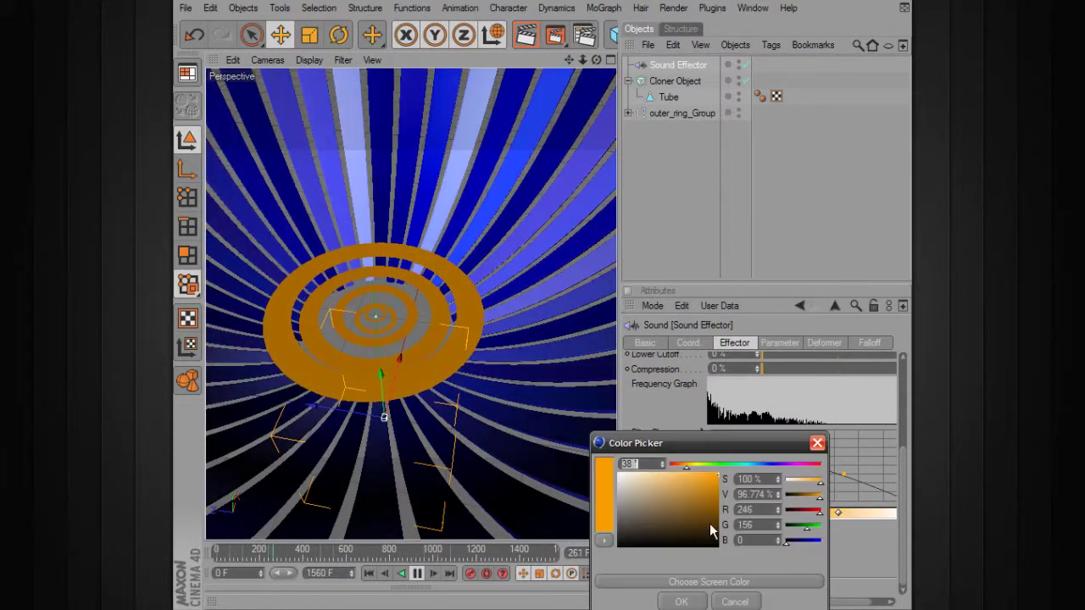
left_click_drag(691, 469, 695, 468)
left_click(642, 481)
left_click(680, 601)
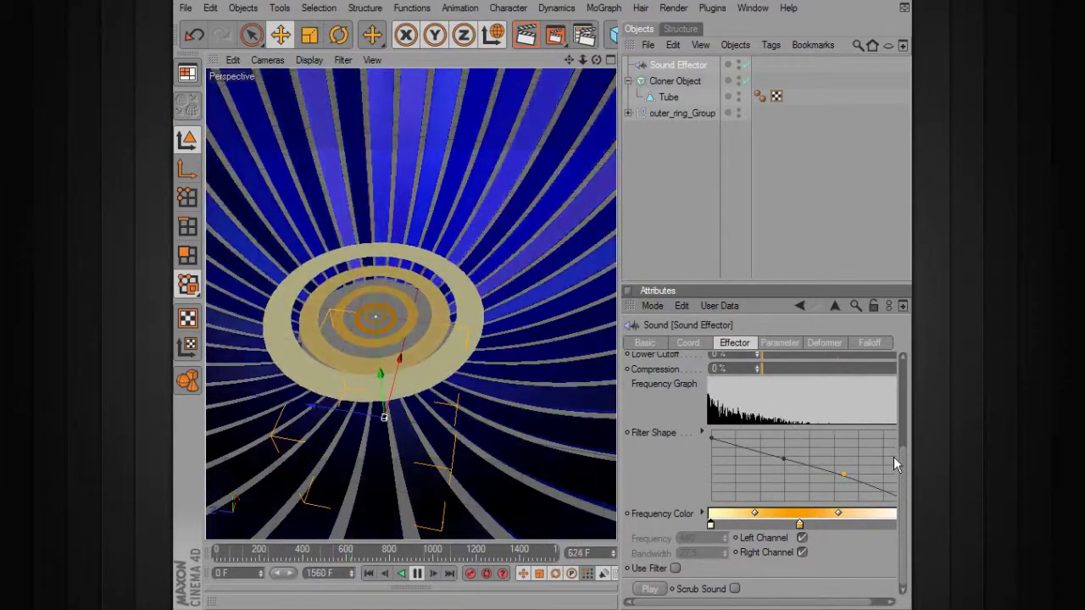
- Raise the Sound Effector's Y position parameter to 22 cm
left_click_drag(902, 466, 902, 463)
scroll(902, 464, "down", 1)
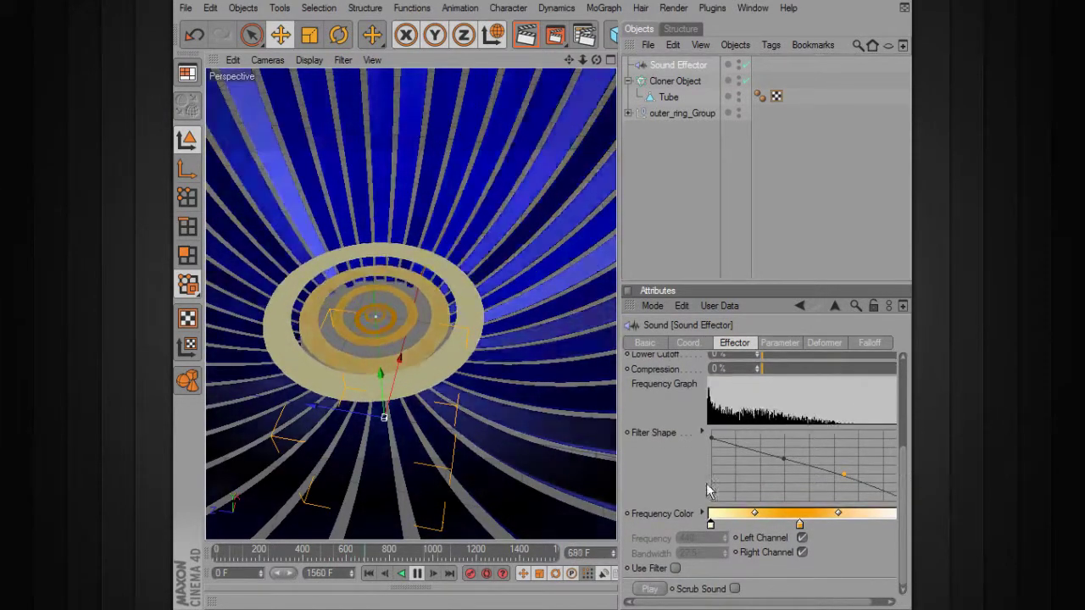
left_click(779, 343)
left_click(721, 422)
left_click(721, 422)
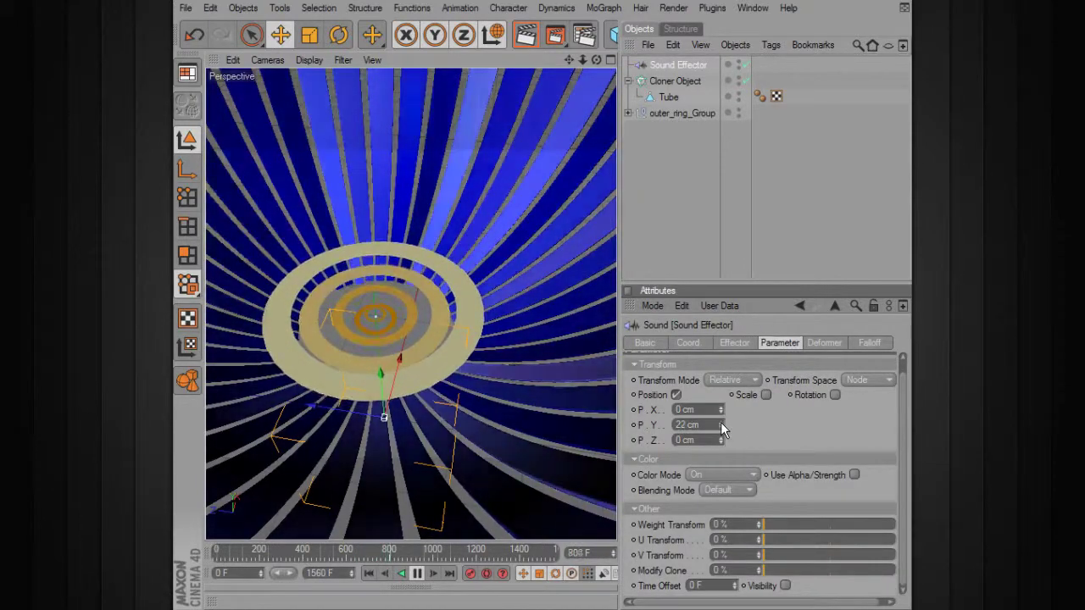
- Raise the Sound Effector's Y position parameter to 28 cm
left_click(721, 422)
left_click(720, 423)
left_click(720, 422)
left_click(721, 423)
left_click(720, 422)
left_click(720, 422)
- Enable Scale with Uniform Scale in the Sound Effector's transform parameters and set the scale to 0.12
left_click(765, 394)
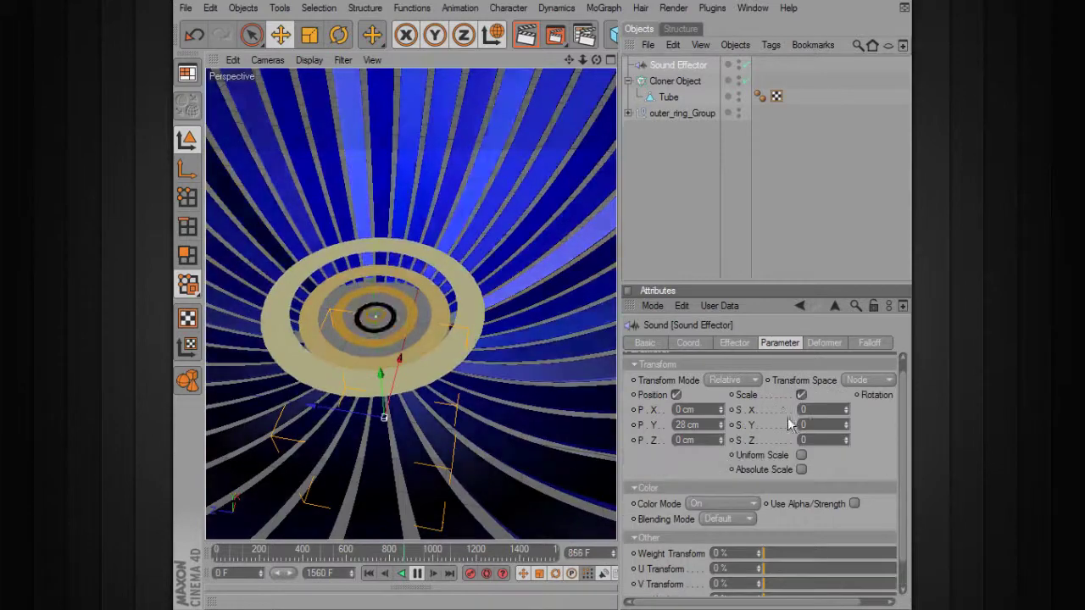
left_click(801, 456)
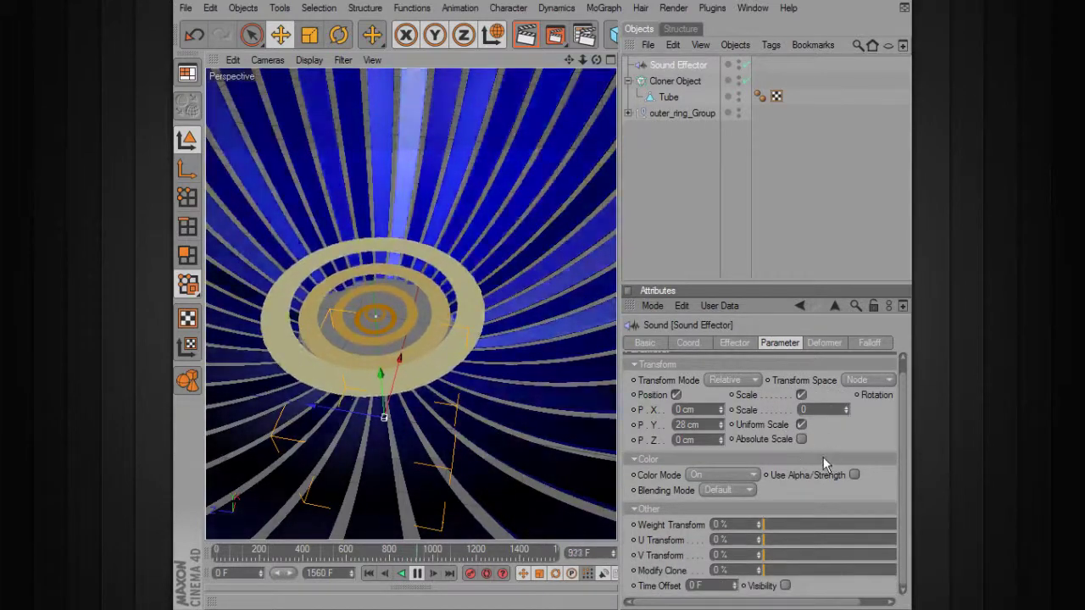
left_click(847, 408)
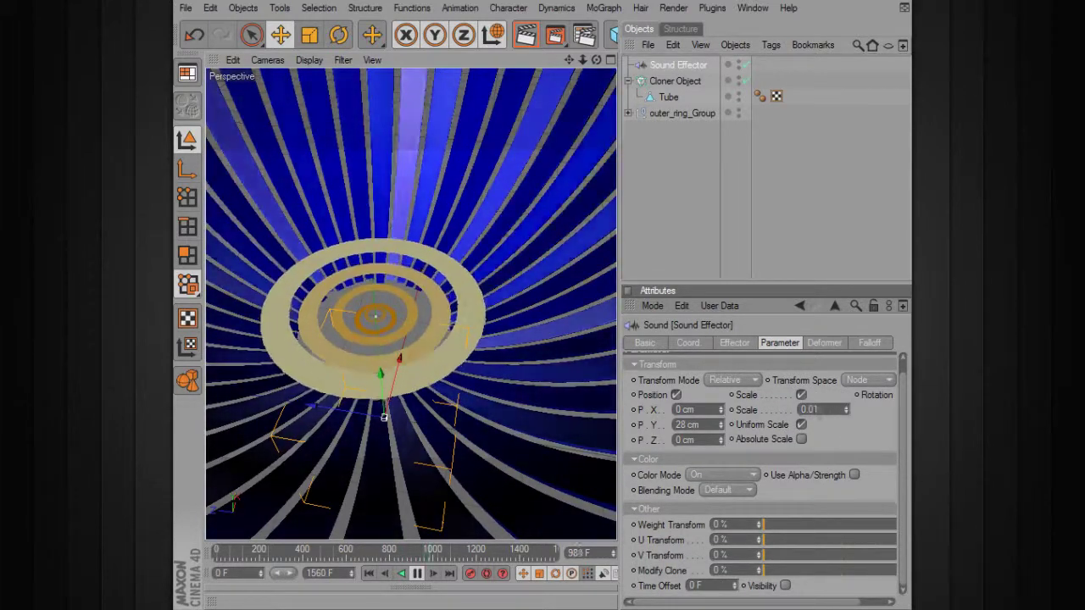
left_click(847, 407)
left_click(847, 407)
left_click(847, 407)
left_click(847, 406)
left_click(847, 407)
left_click(847, 407)
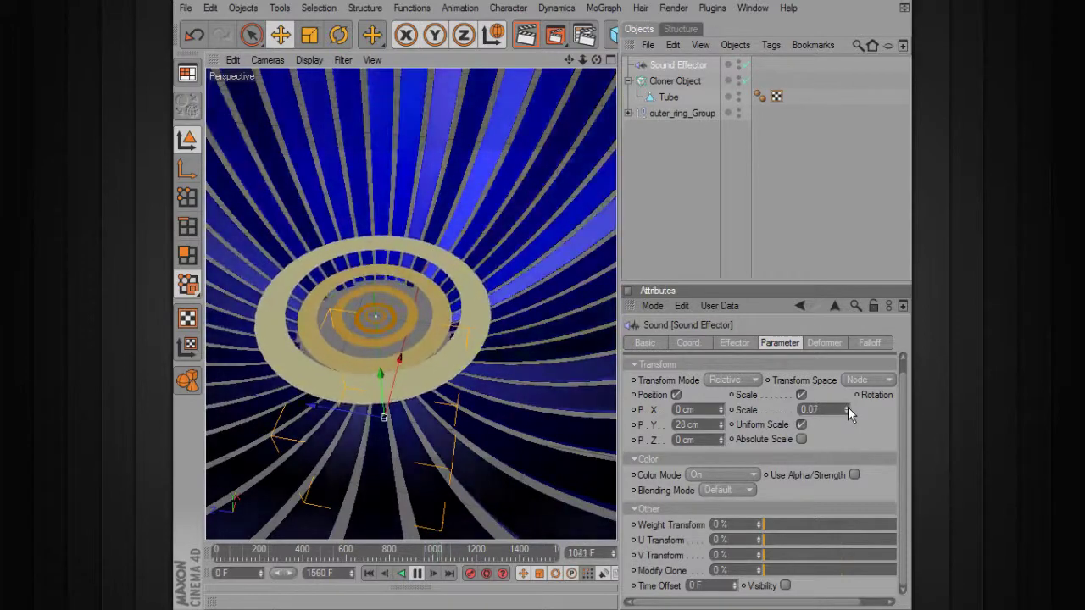
left_click(847, 407)
left_click(847, 407)
left_click(848, 407)
left_click(848, 407)
left_click(848, 407)
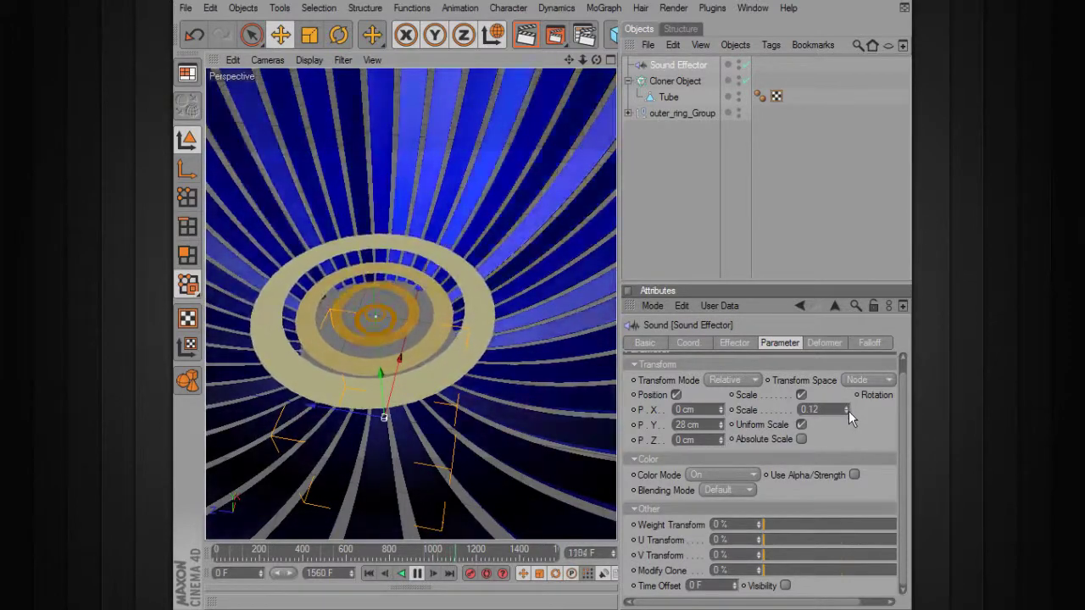
- Recolor the low-frequency knot of the Sound Effector's Frequency Color gradient light orange
right_click_drag(492, 382, 458, 382, "alt")
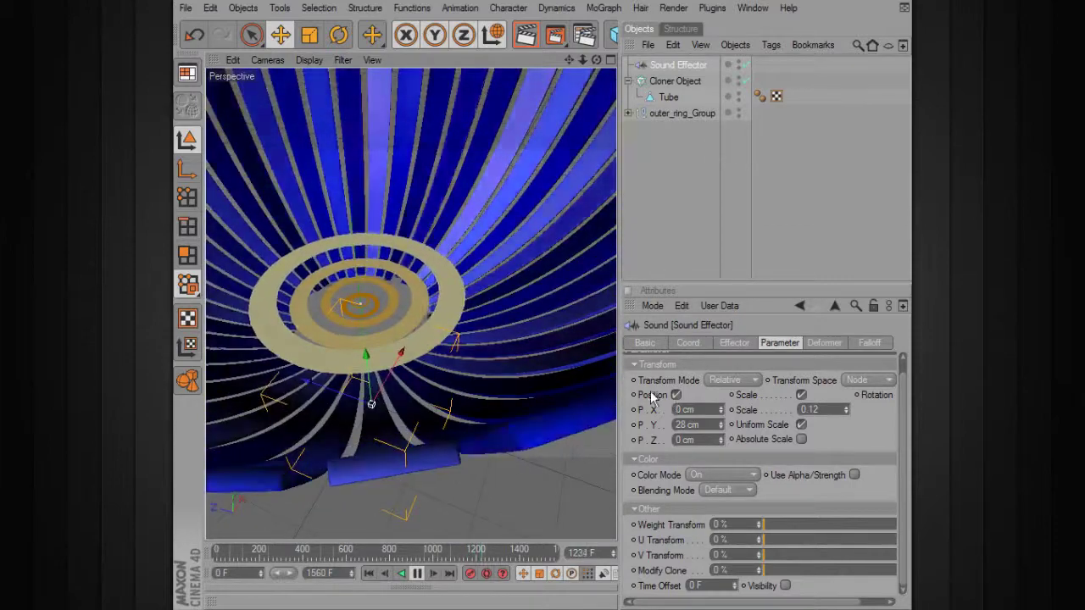
left_click(734, 343)
left_click_drag(900, 481, 903, 566)
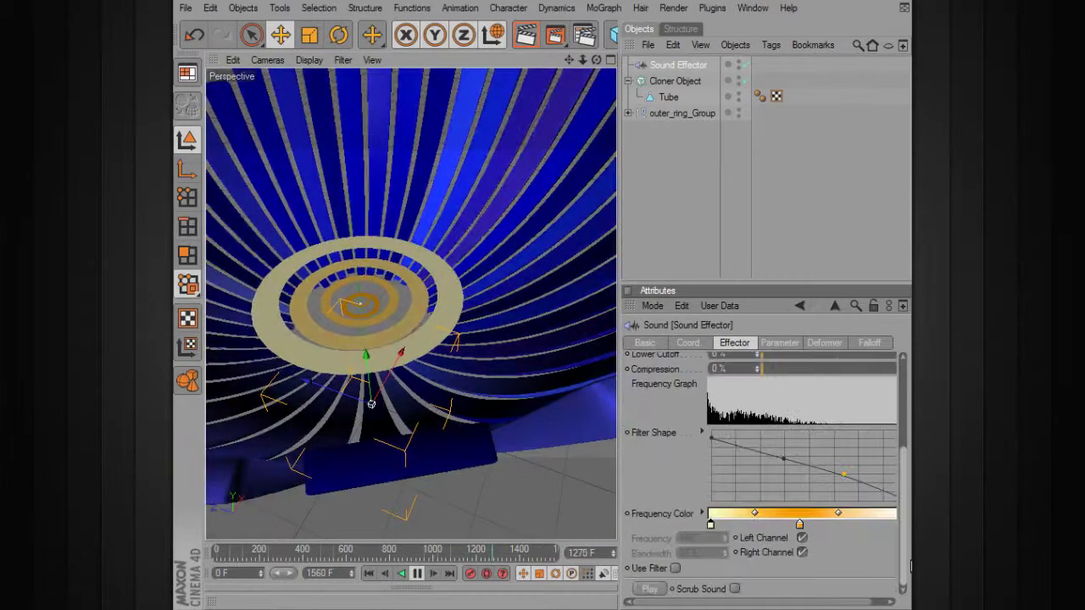
double_click(711, 524)
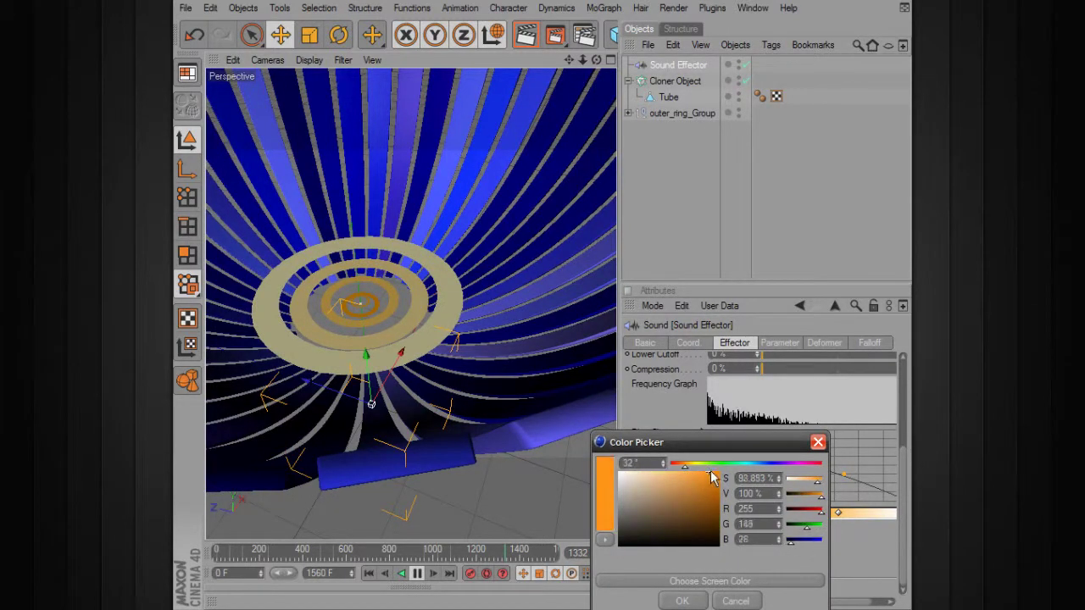
left_click(682, 601)
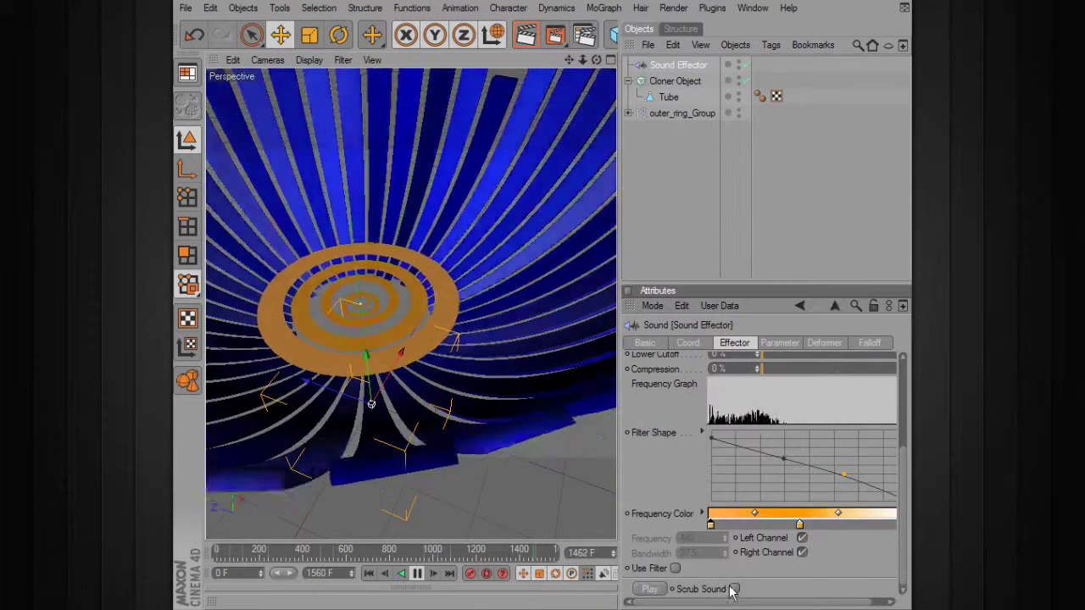
- Recolor the mid-gradient Frequency Color knot to a darker orange-brown with a 30° hue (RGB 161, 80, 0)
double_click(800, 525)
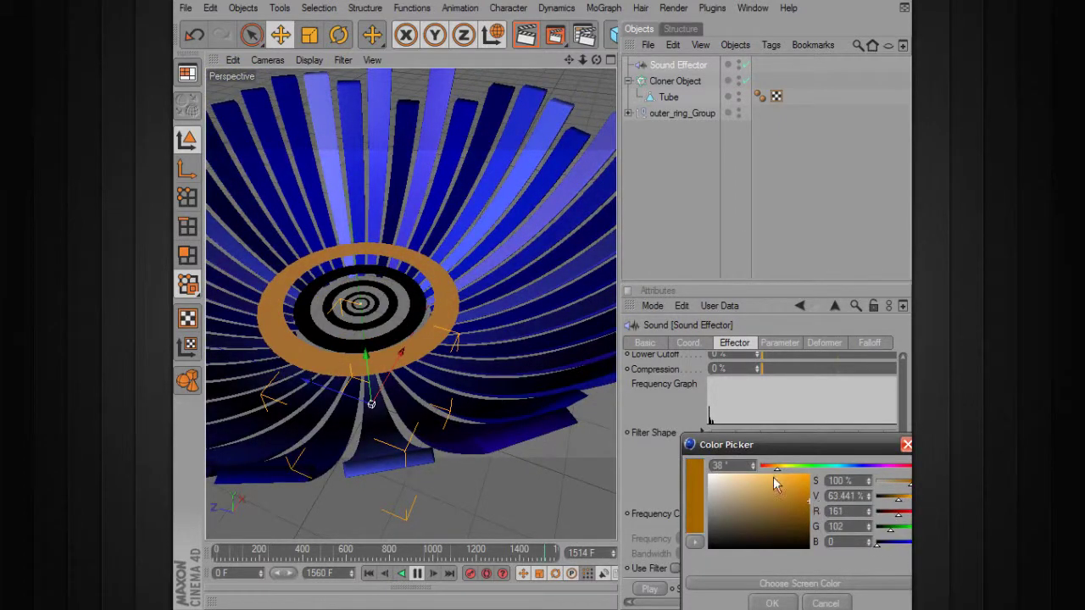
left_click_drag(771, 471, 775, 477)
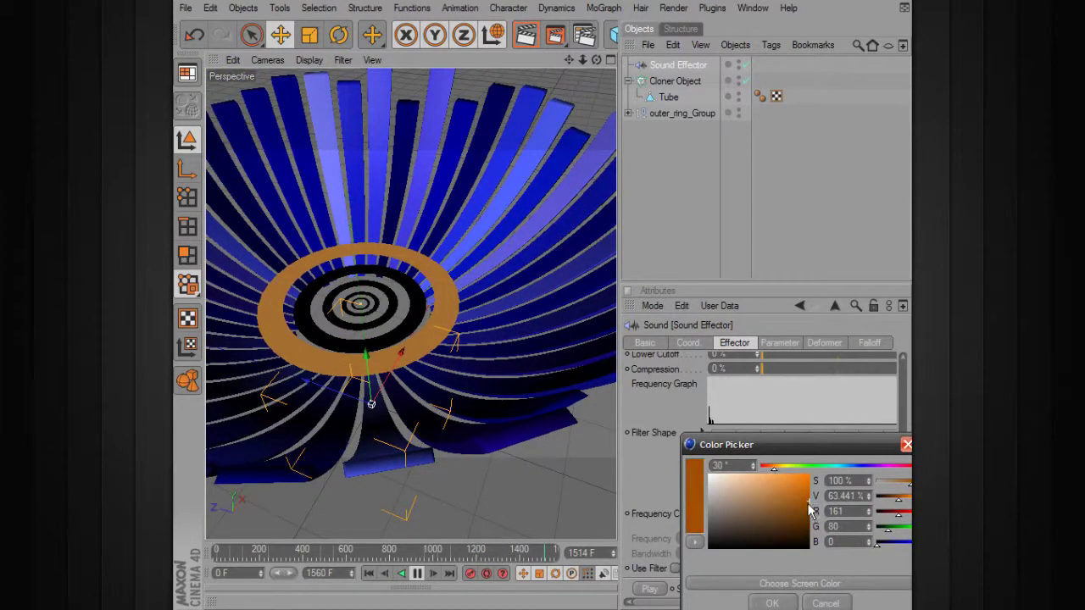
left_click(771, 603)
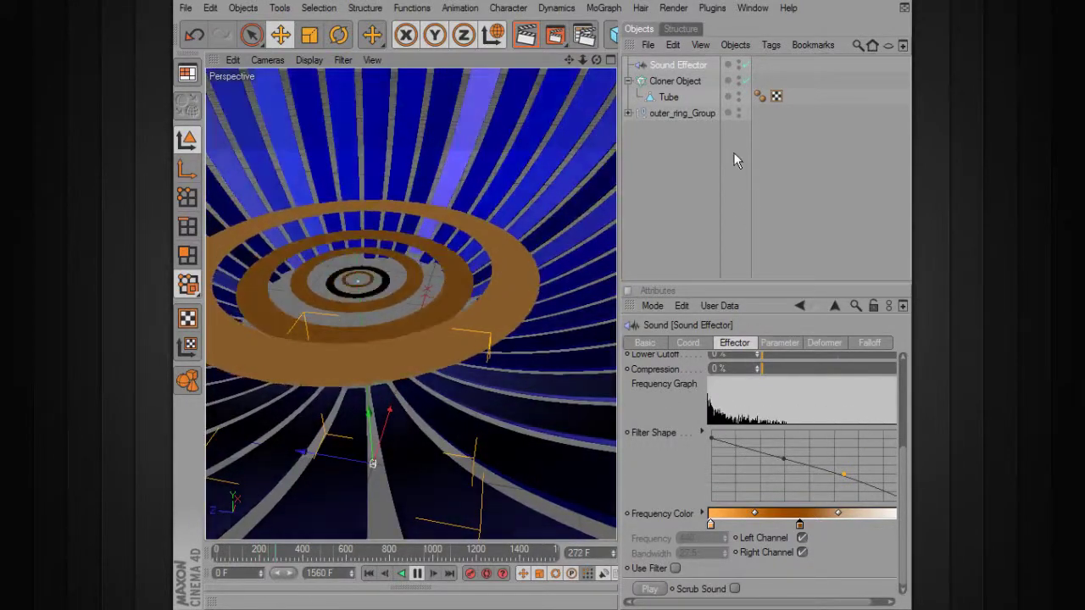
- Rename the Sound Effector as cone_Sound Effector
double_click(682, 66)
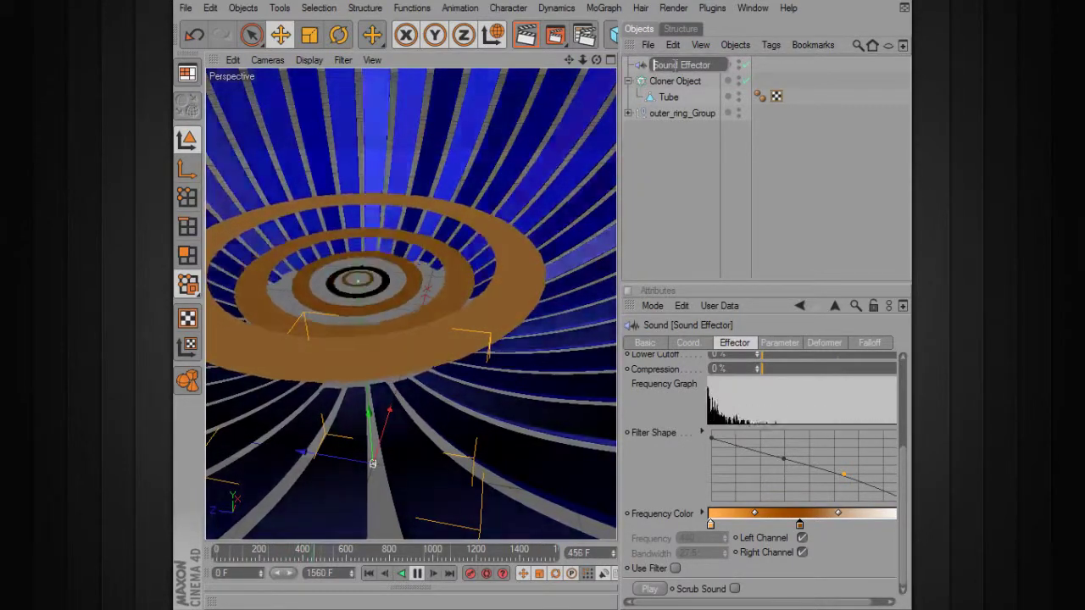
type("cone_")
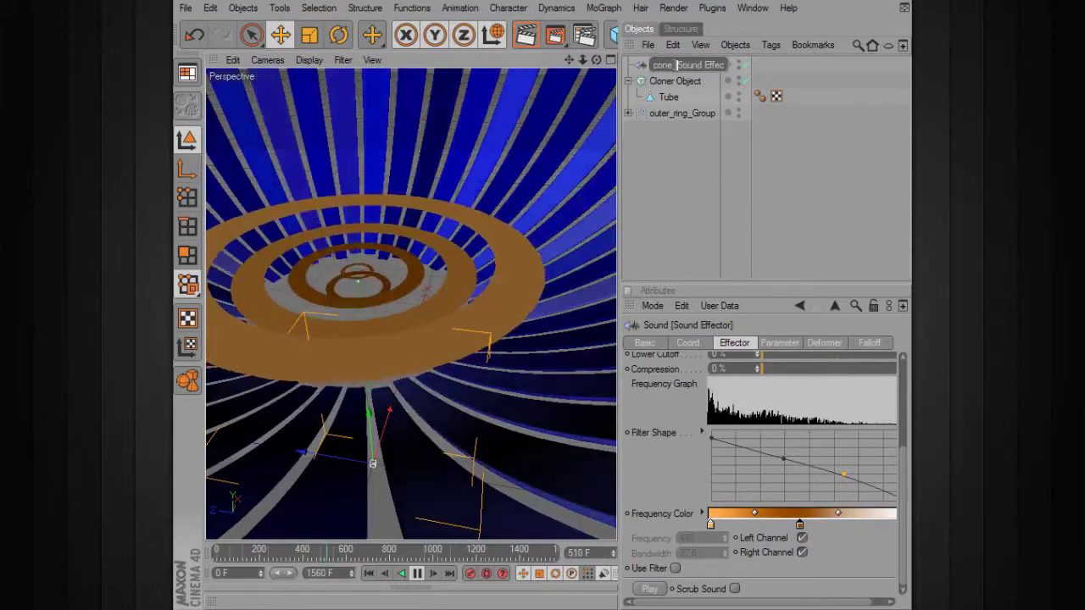
key("Return")
- Group the rings' Cloner Object with cone_Sound Effector and name the group cone_Group
left_click(628, 80)
left_click(665, 80)
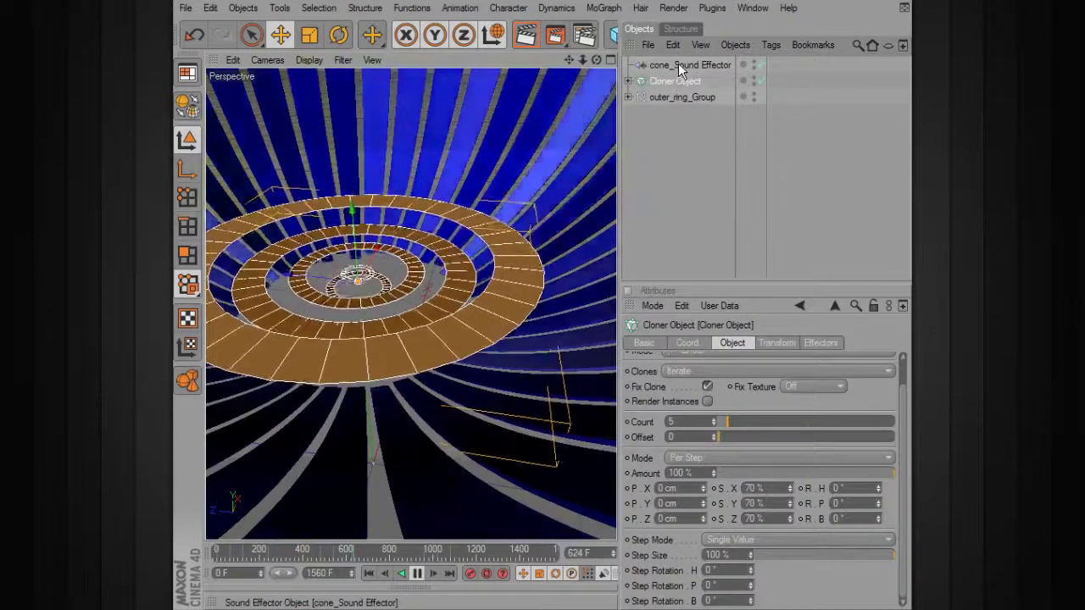
left_click(678, 65, "ctrl")
right_click(678, 64)
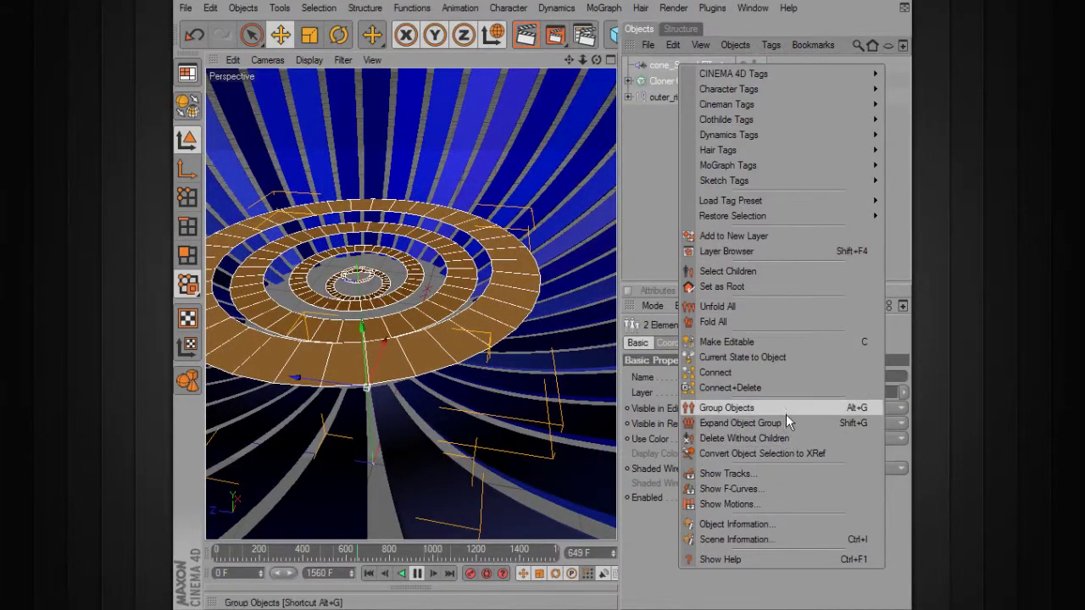
left_click(727, 407)
double_click(675, 64)
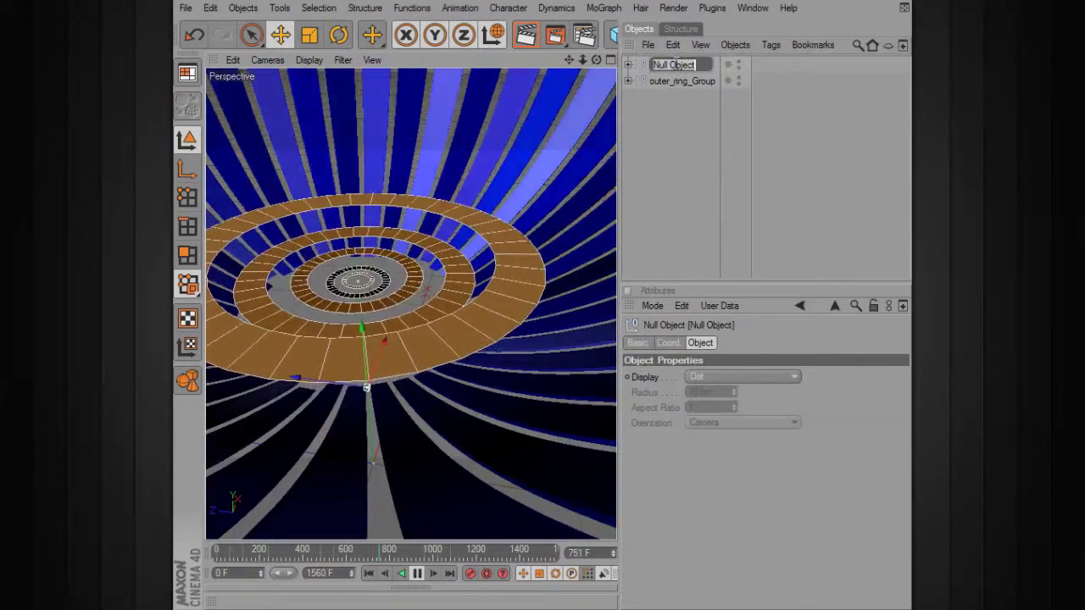
type("cone_Group")
key("Return")
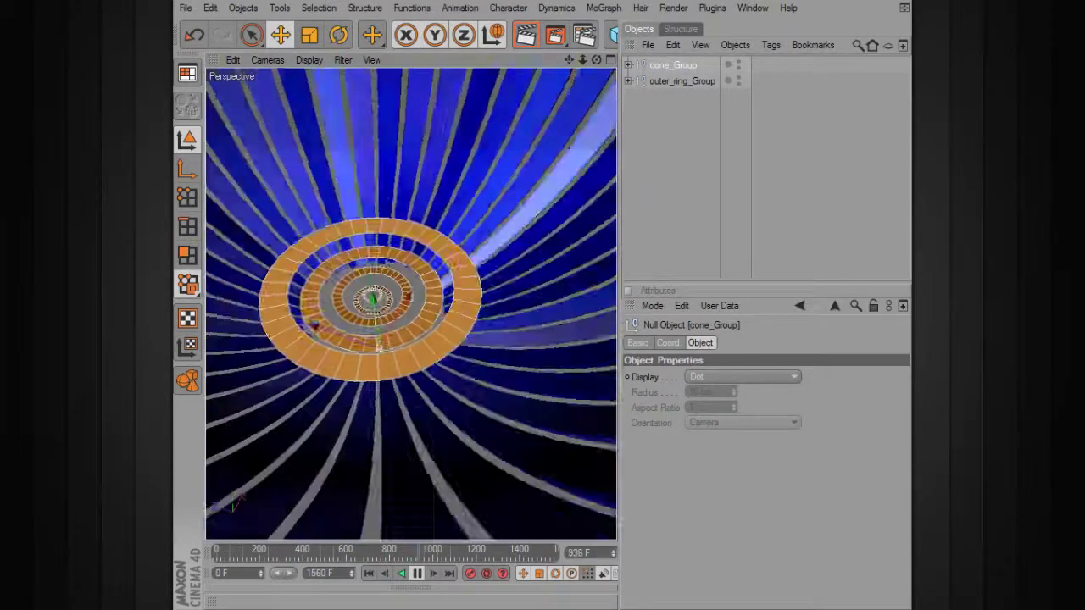
left_click(556, 419)
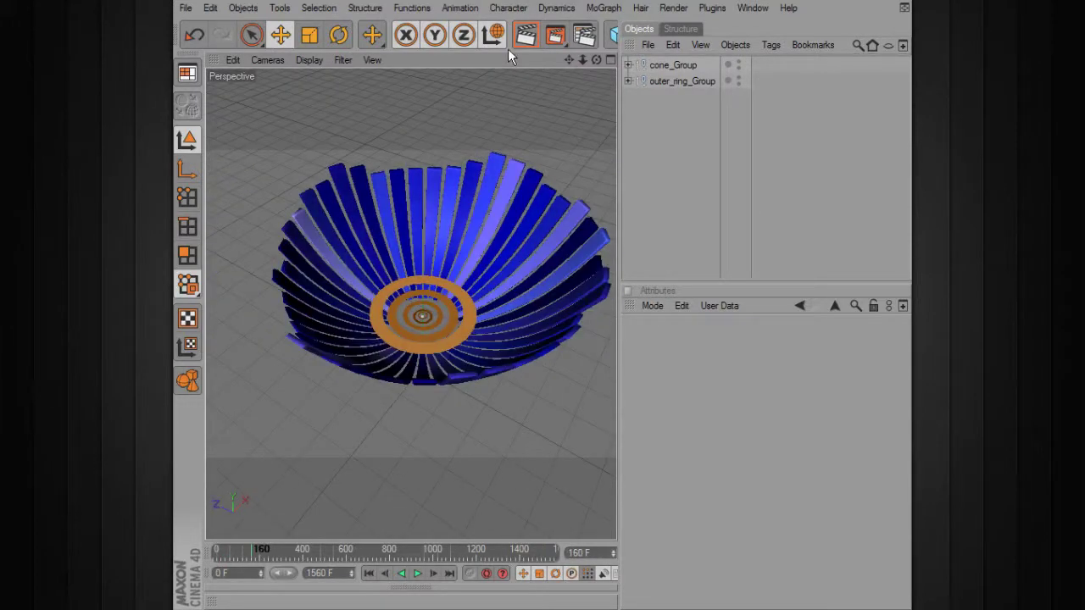
- Add a Sphere primitive to the scene
left_click_drag(510, 52, 456, 52)
middle_click_drag(456, 53, 393, 53)
left_click(496, 37)
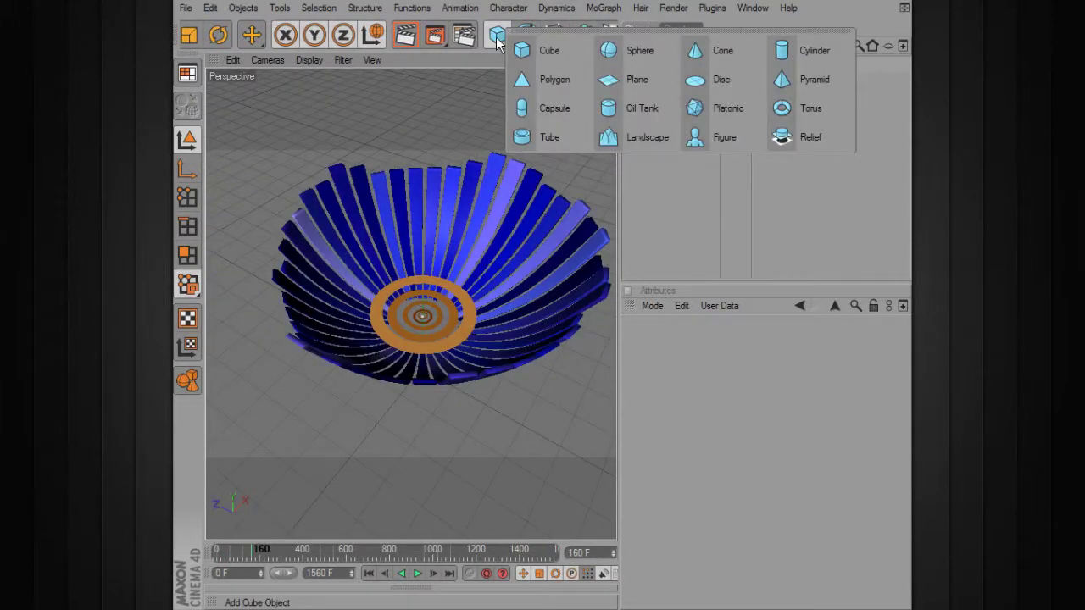
left_click(608, 52)
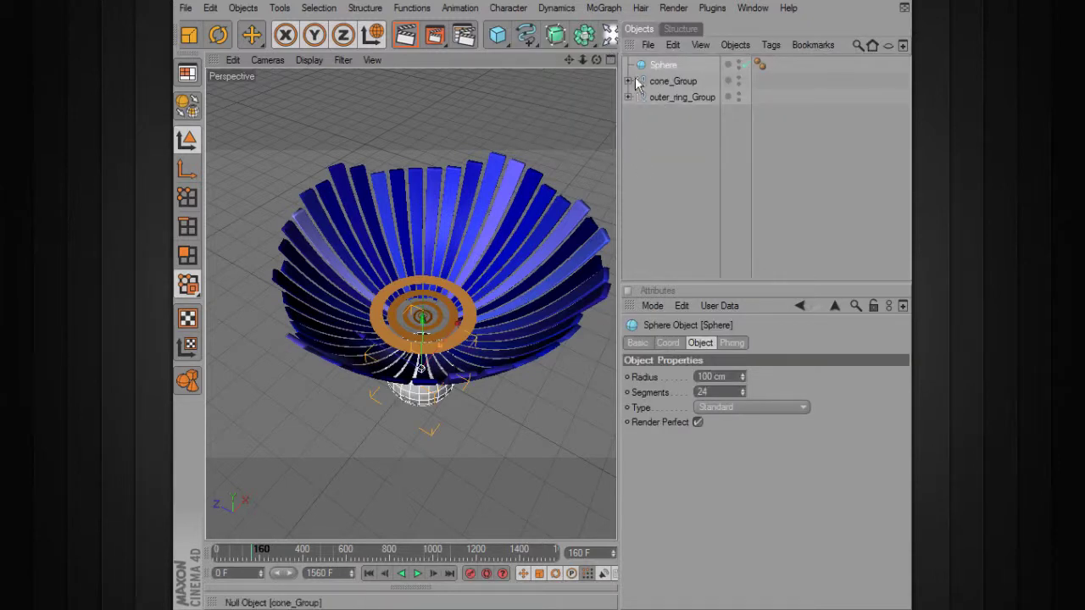
- Add a MoGraph Cloner Object and make the Sphere its child
left_click(604, 7)
left_click(625, 97)
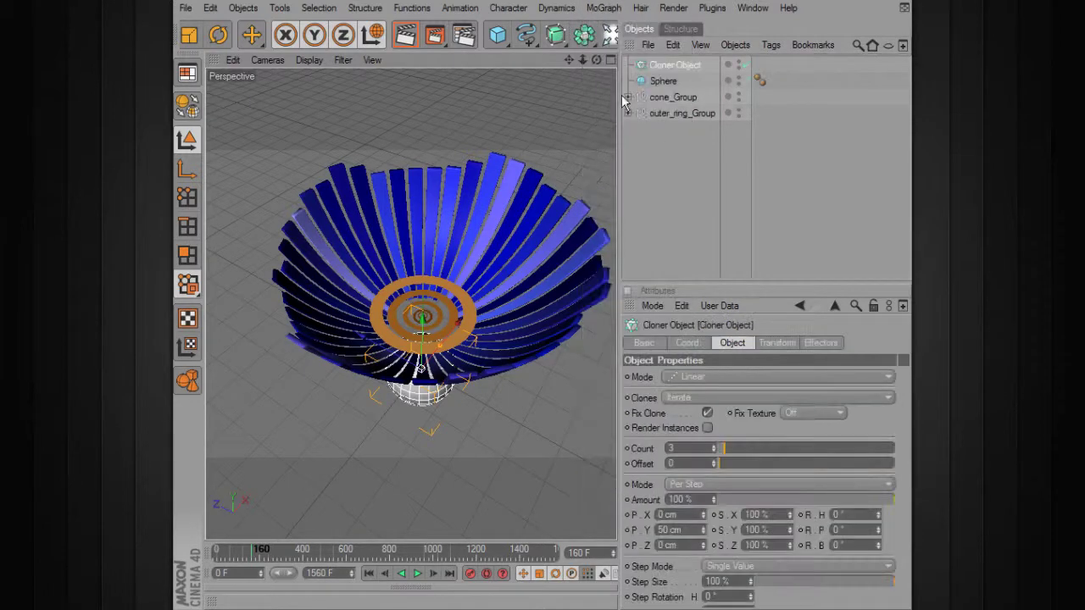
left_click_drag(675, 80, 685, 68)
left_click(686, 66)
- Set the sphere's Cloner to a count of 1 with a 0 cm Y offset, and raise it above the center rings
left_click_drag(508, 280, 500, 186, "alt")
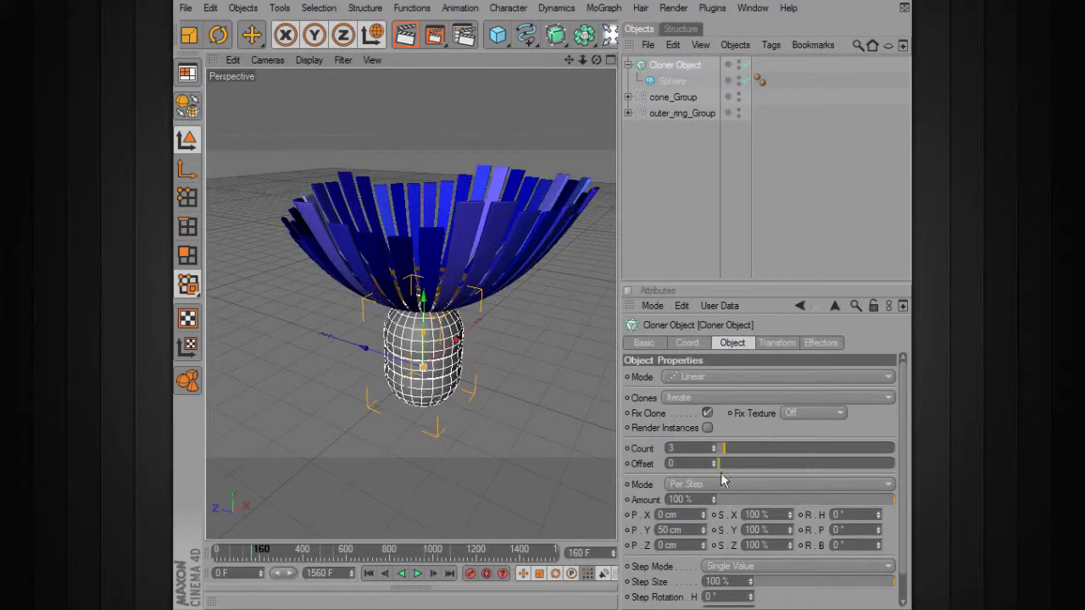
left_click_drag(723, 458, 721, 456)
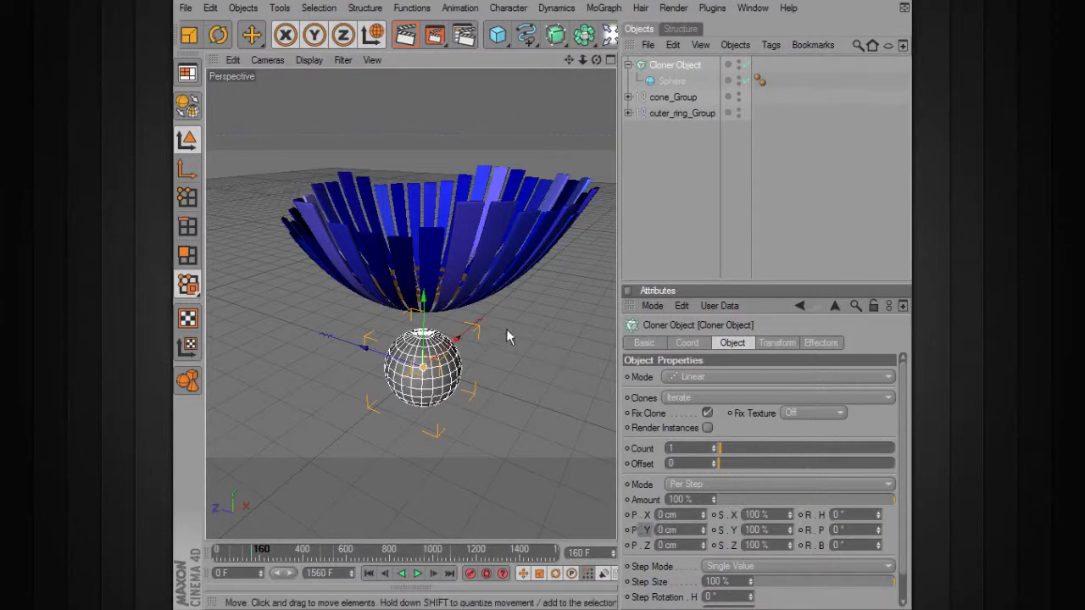
left_click_drag(507, 331, 502, 333, "alt")
left_click_drag(425, 312, 423, 195)
- Reduce the Sphere's radius to 30 cm
left_click_drag(423, 195, 424, 263, "alt")
right_click_drag(423, 258, 488, 257, "alt")
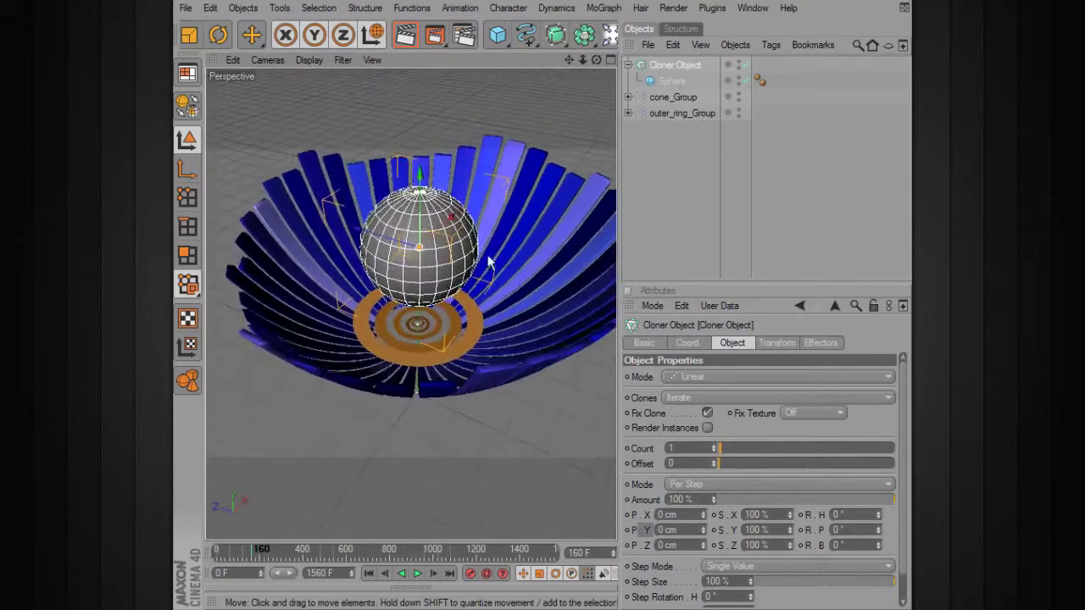
left_click(672, 81)
left_click_drag(742, 377, 743, 416)
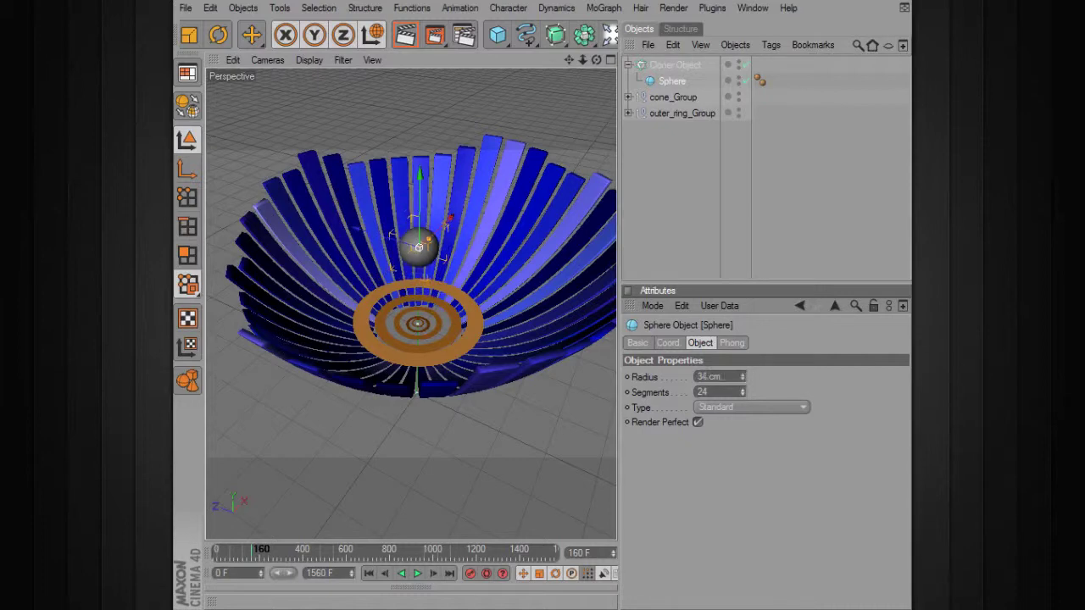
key("Return")
left_click_drag(424, 258, 431, 245, "alt")
right_click_drag(430, 245, 484, 246, "alt")
right_click_drag(431, 298, 472, 299, "alt")
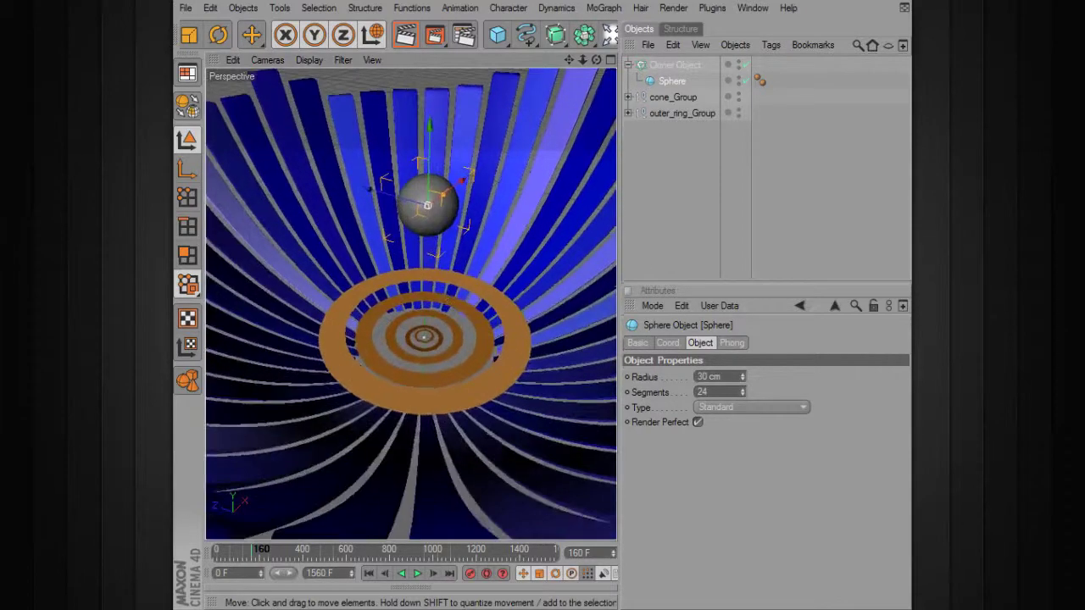
middle_click_drag(445, 292, 428, 358, "alt")
right_click_drag(392, 289, 435, 289, "alt")
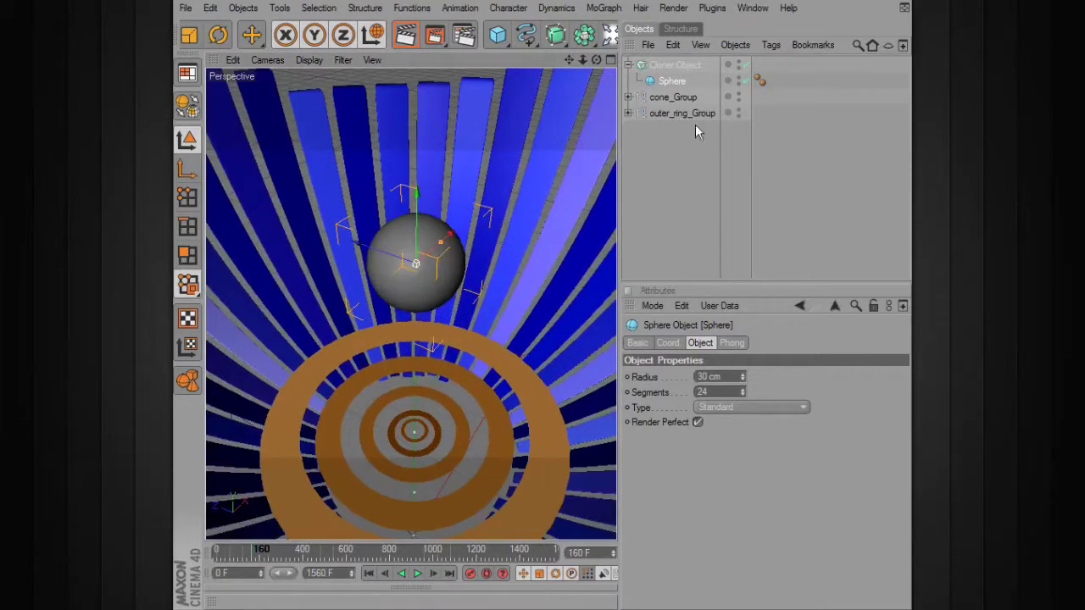
- Add a Sound Effector to the sphere's Cloner Object and rename it central_sphere_Sound Effector
left_click(672, 64)
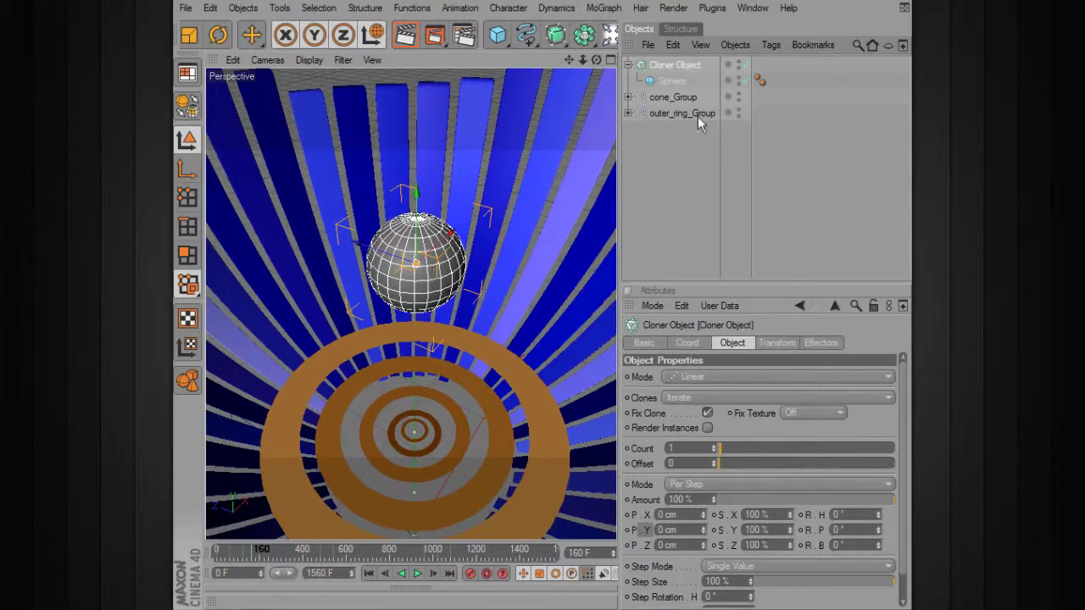
left_click(671, 81)
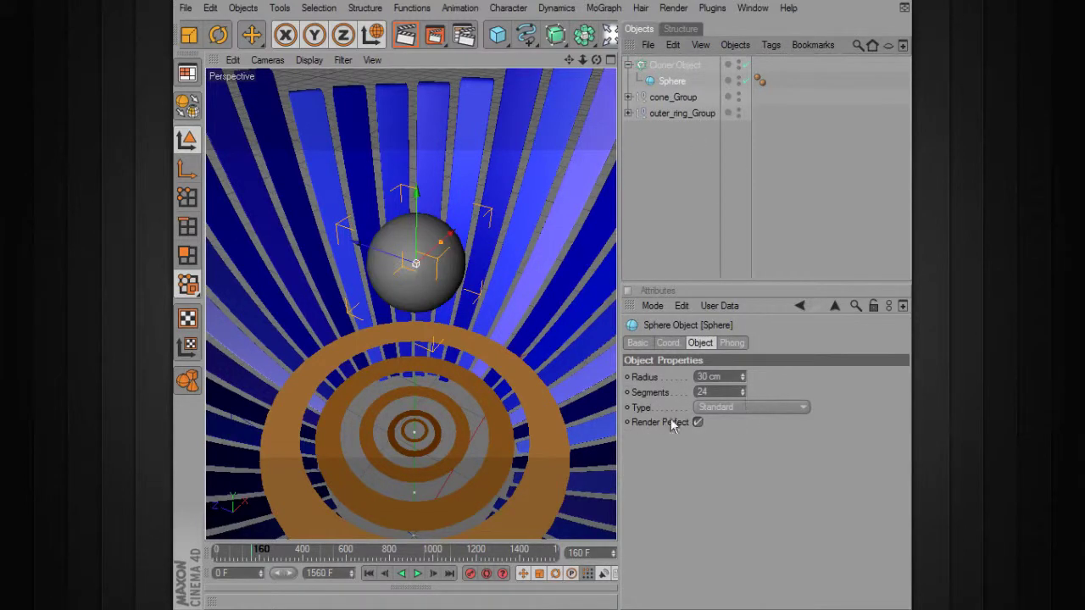
left_click(677, 65)
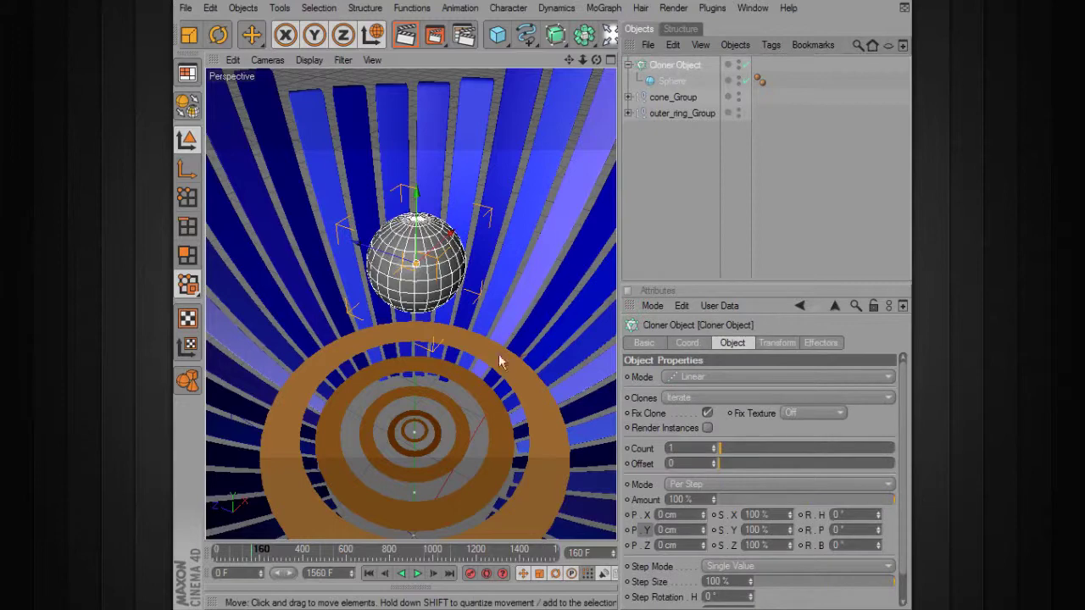
scroll(499, 354, "down", 4)
left_click(821, 342)
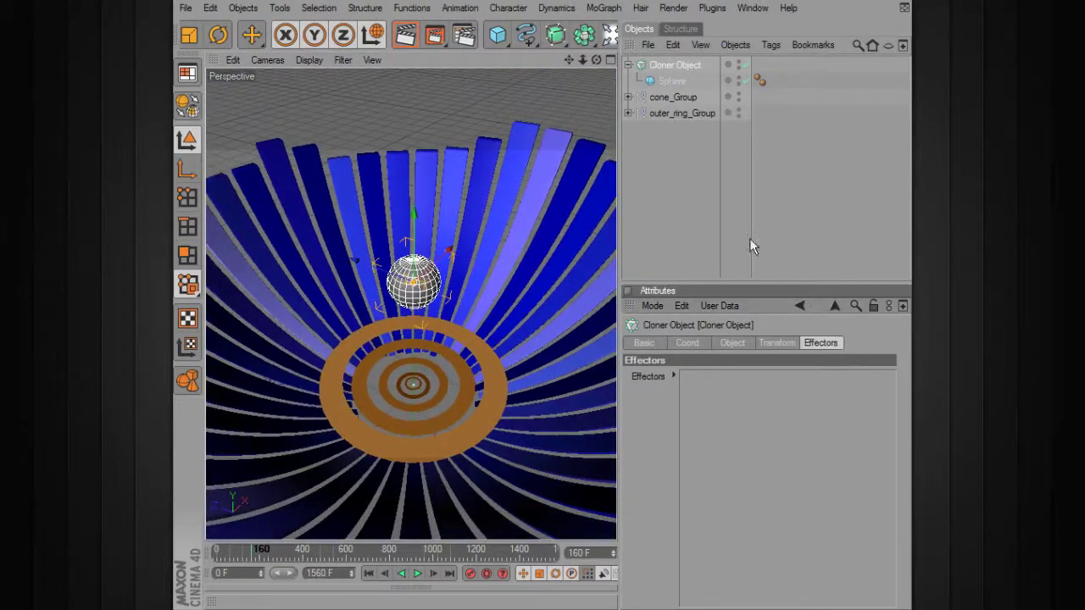
left_click(604, 9)
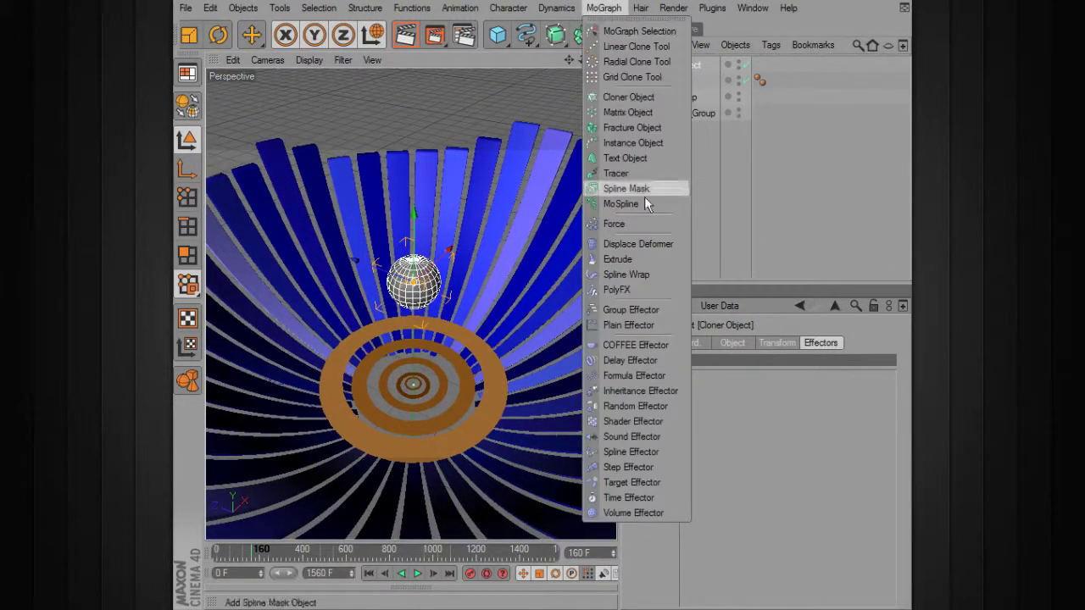
left_click(629, 437)
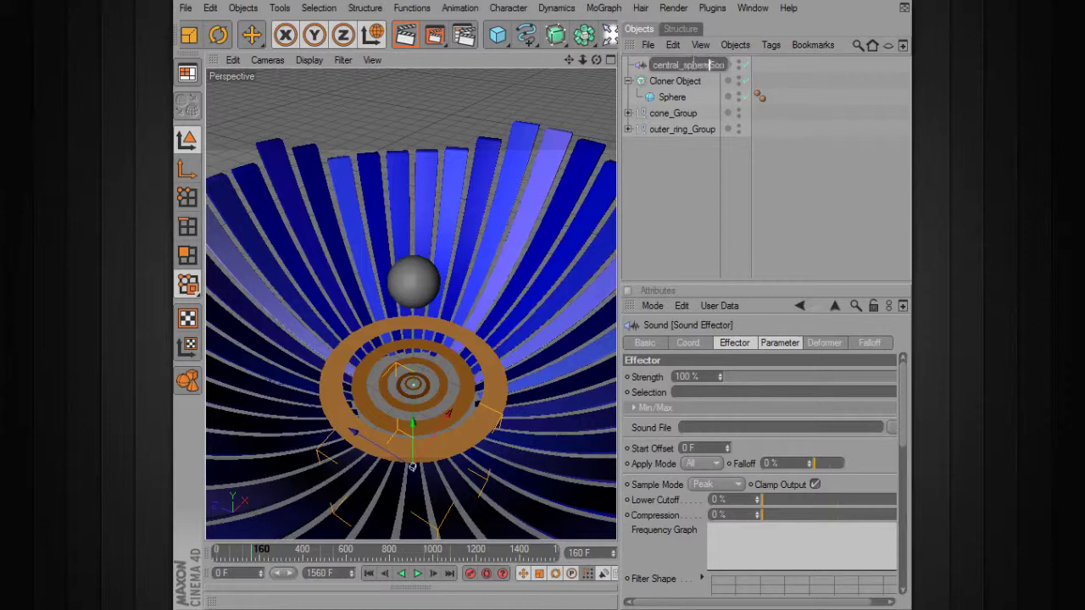
key("Return")
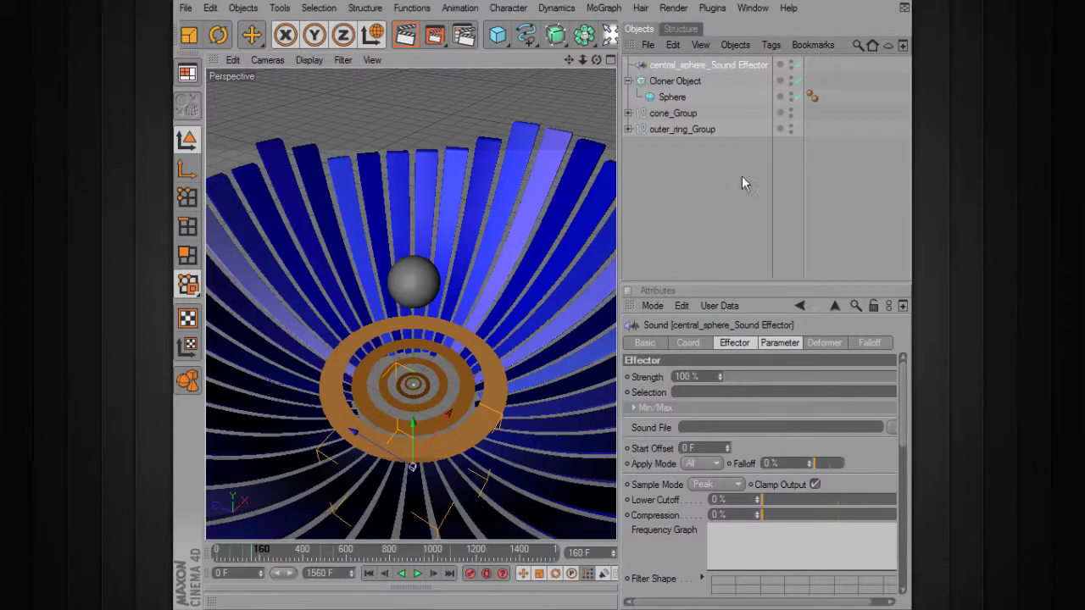
- Load the music bed WAV into the sphere's Sound Effector without replacing the document-path copy, and scrub the timeline to preview the motion
left_click(892, 427)
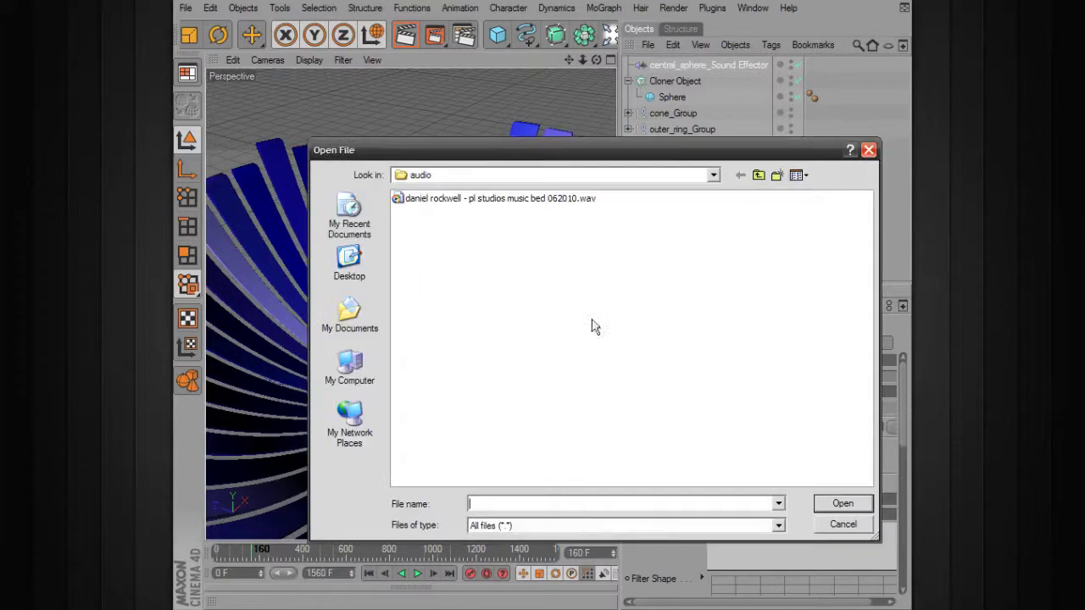
double_click(465, 200)
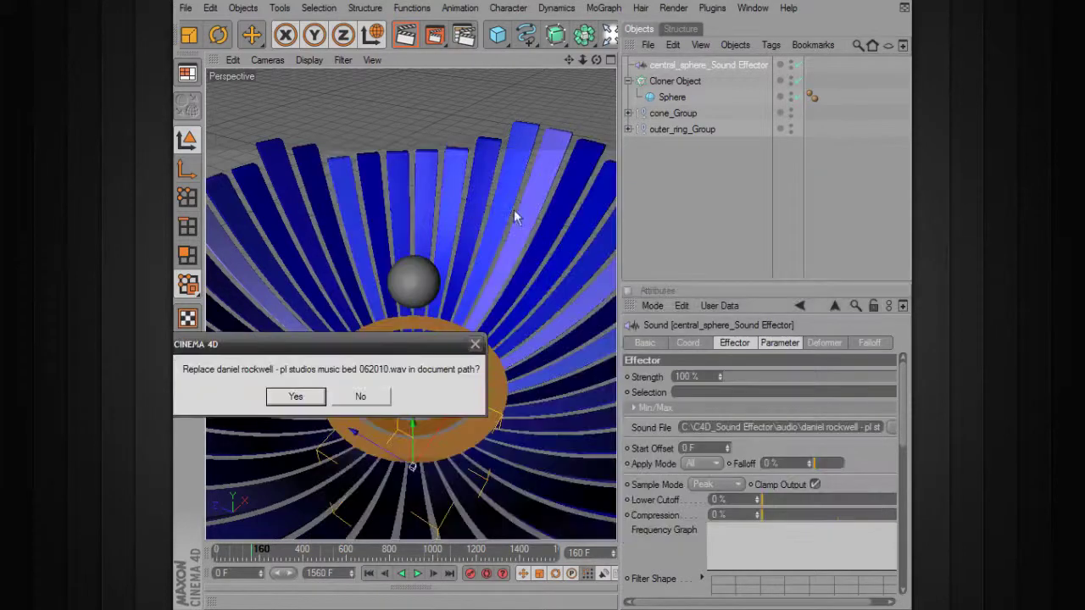
left_click(367, 400)
left_click_drag(296, 553, 276, 552)
- Turn off Scrub Sound on the sphere's Sound Effector and play the animation from the start
scroll(873, 559, "down", 10)
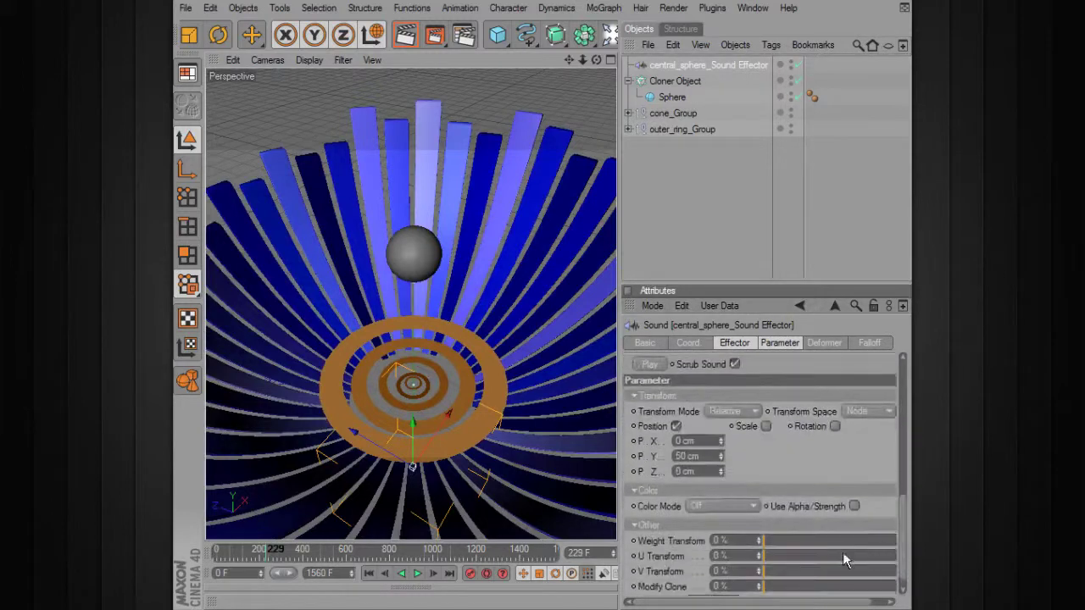
left_click(734, 342)
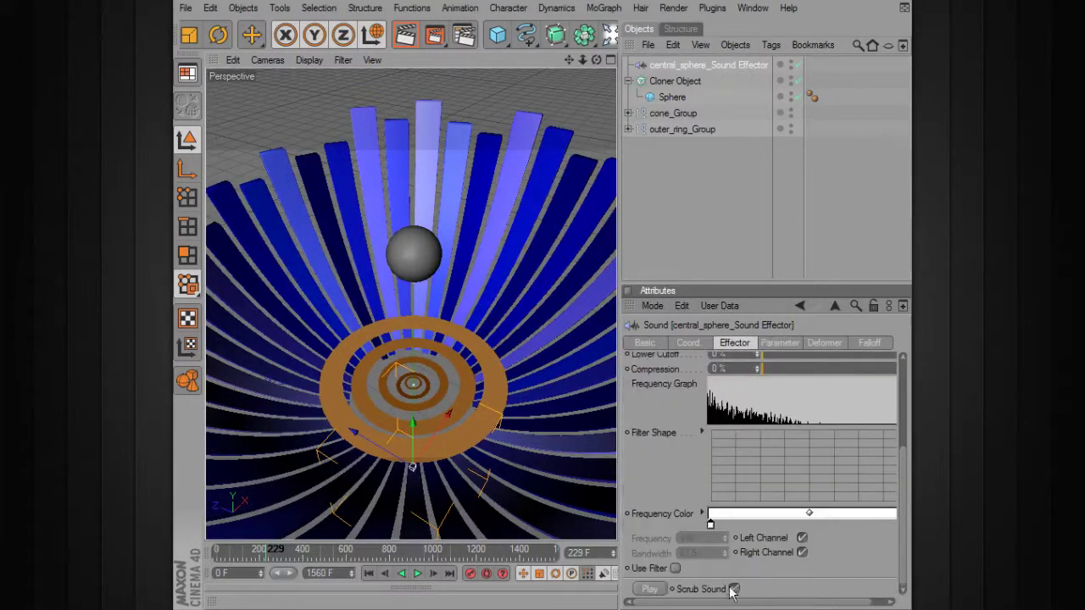
left_click_drag(416, 551, 211, 560)
left_click(418, 574)
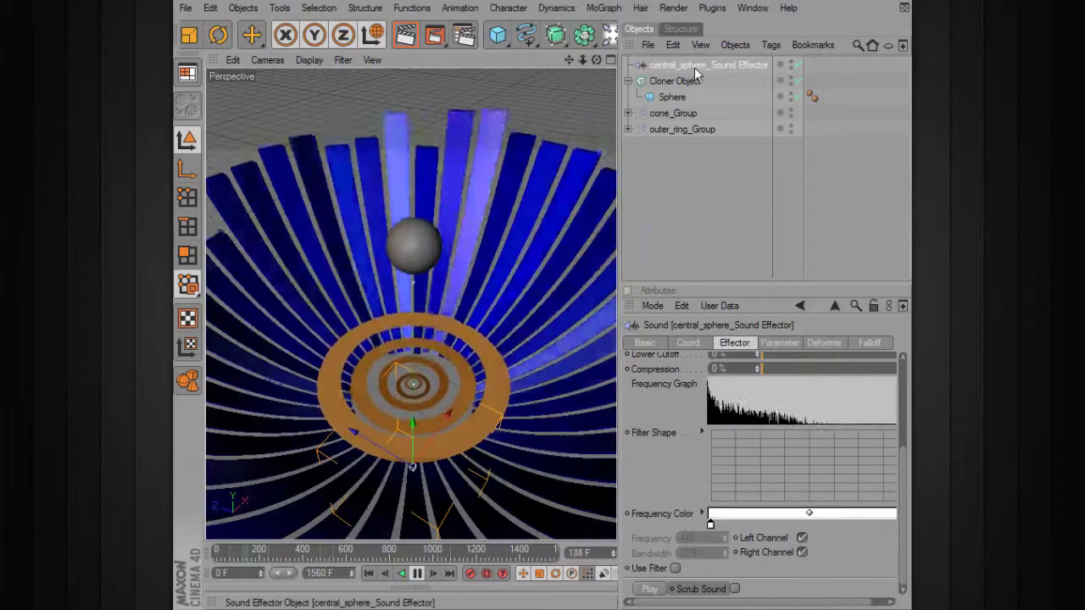
- Set the Sound Effector's Y position to 0 cm and disable its Position transform
left_click(779, 343)
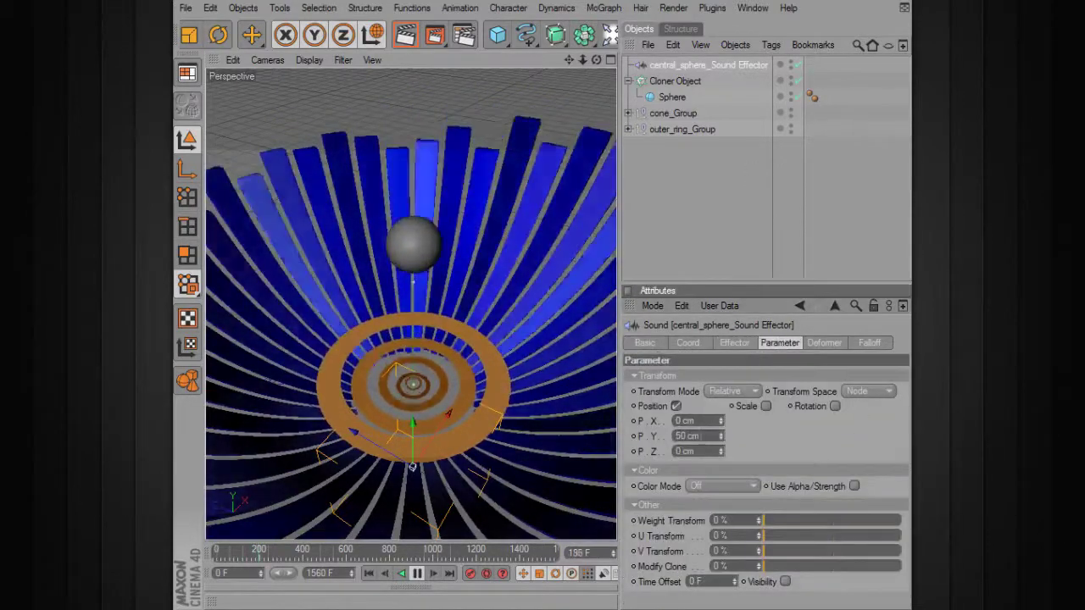
double_click(684, 437)
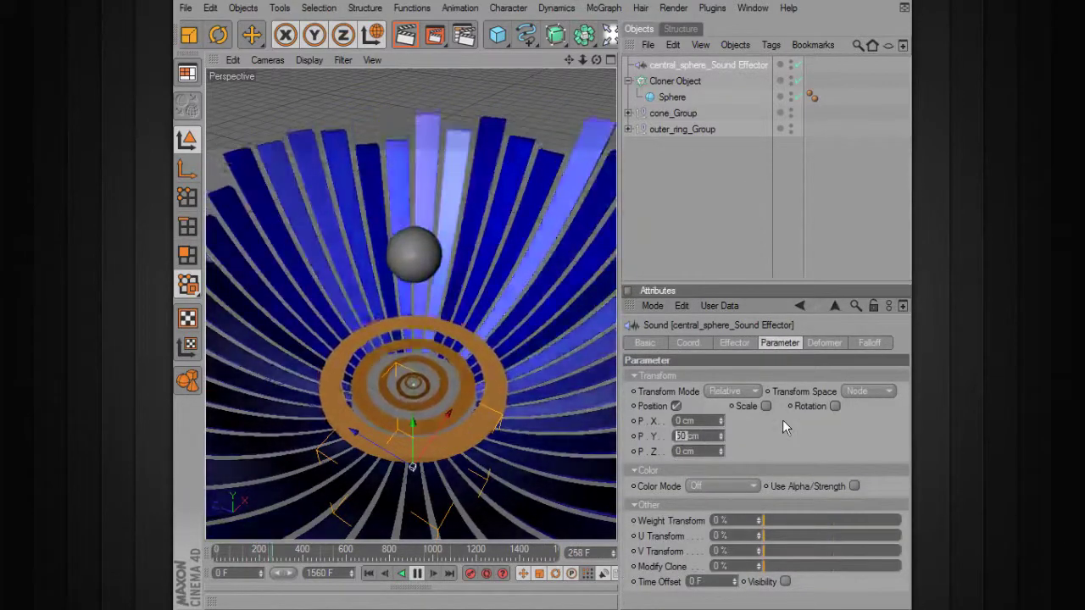
type("0")
key("Return")
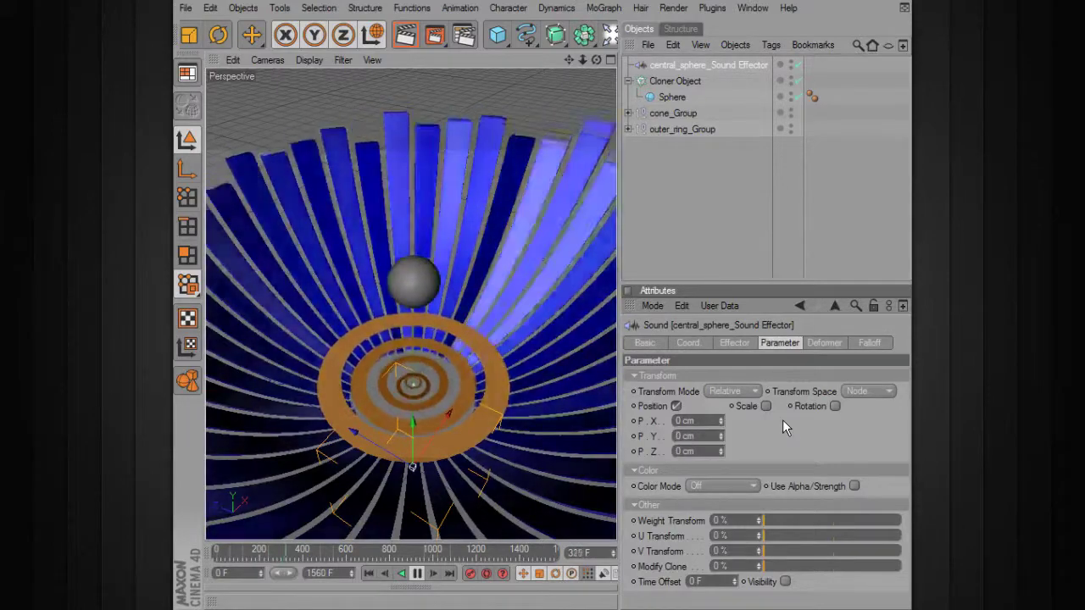
left_click(675, 406)
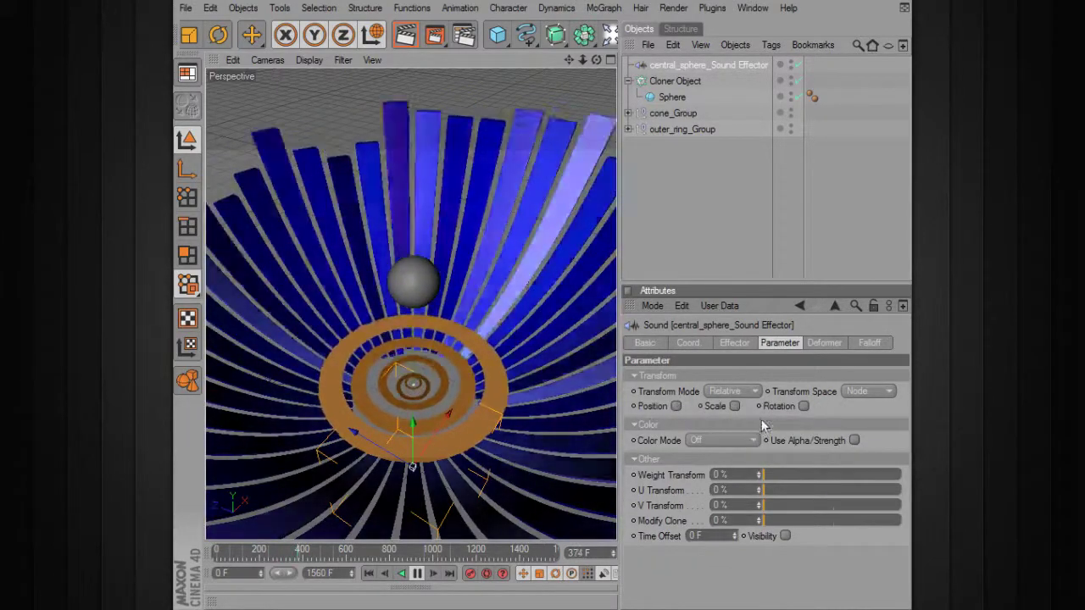
- Enable the Sound Effector's Scale transform with Uniform Scale and set the scale to 2
left_click(765, 406)
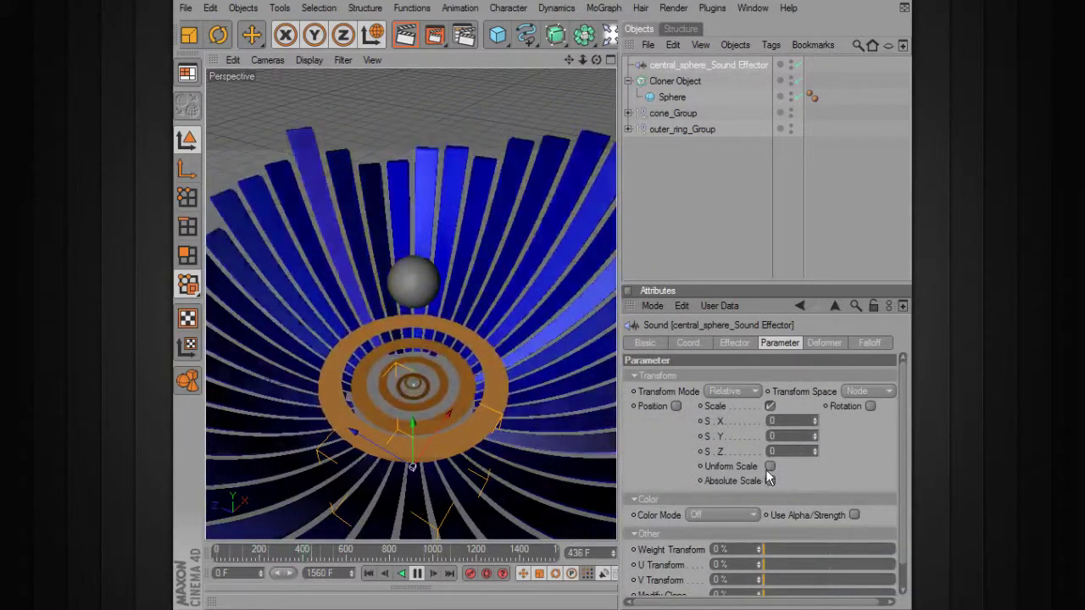
left_click(769, 466)
left_click_drag(814, 421, 815, 416)
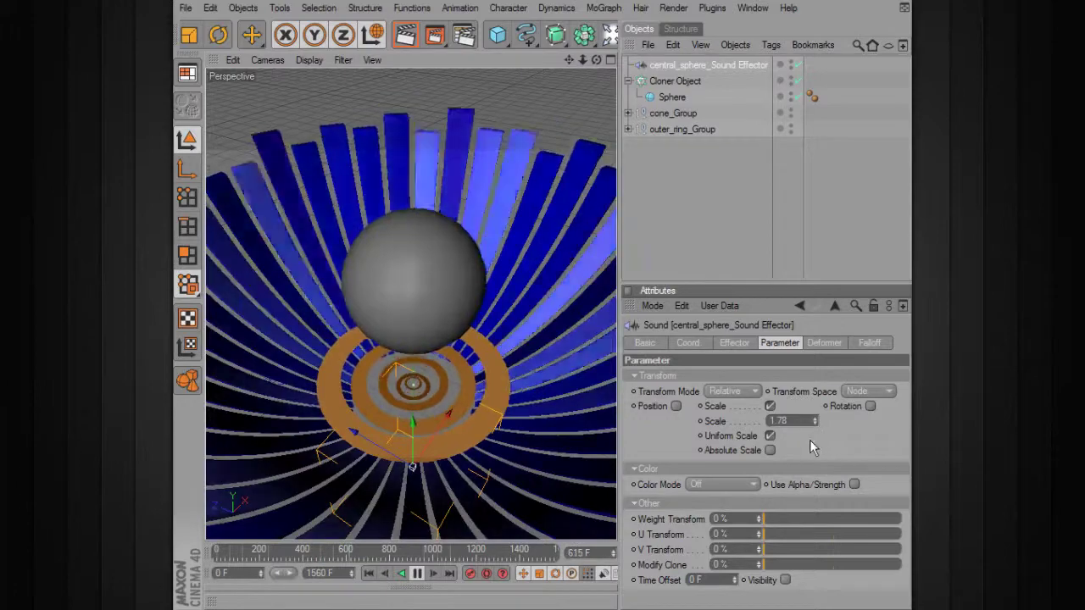
type("2")
key("Return")
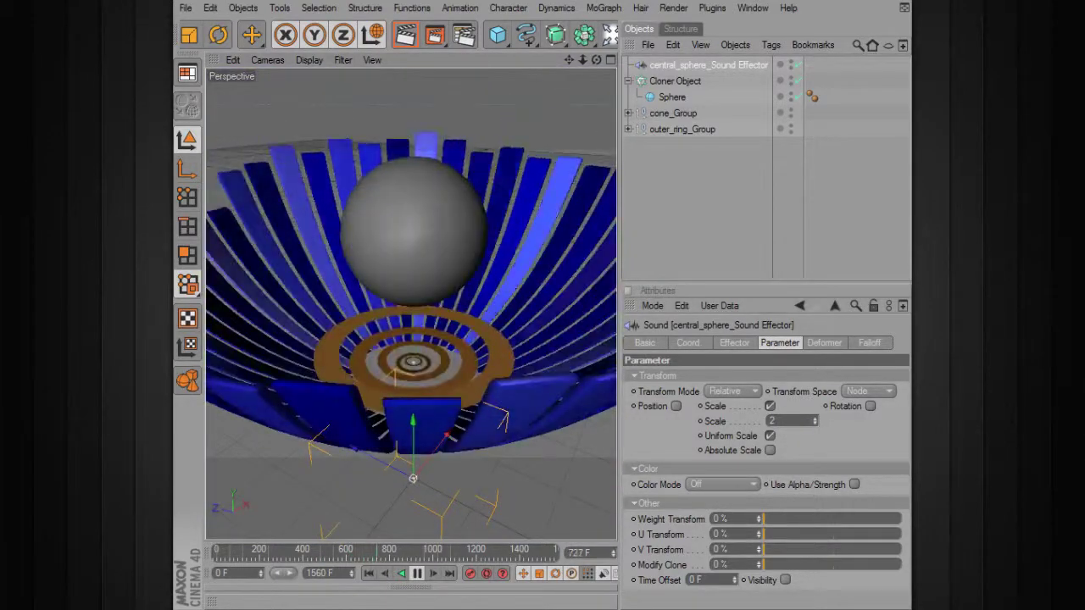
- Enable Use Filter on the sphere's Sound Effector
left_click_drag(325, 352, 320, 411, "alt")
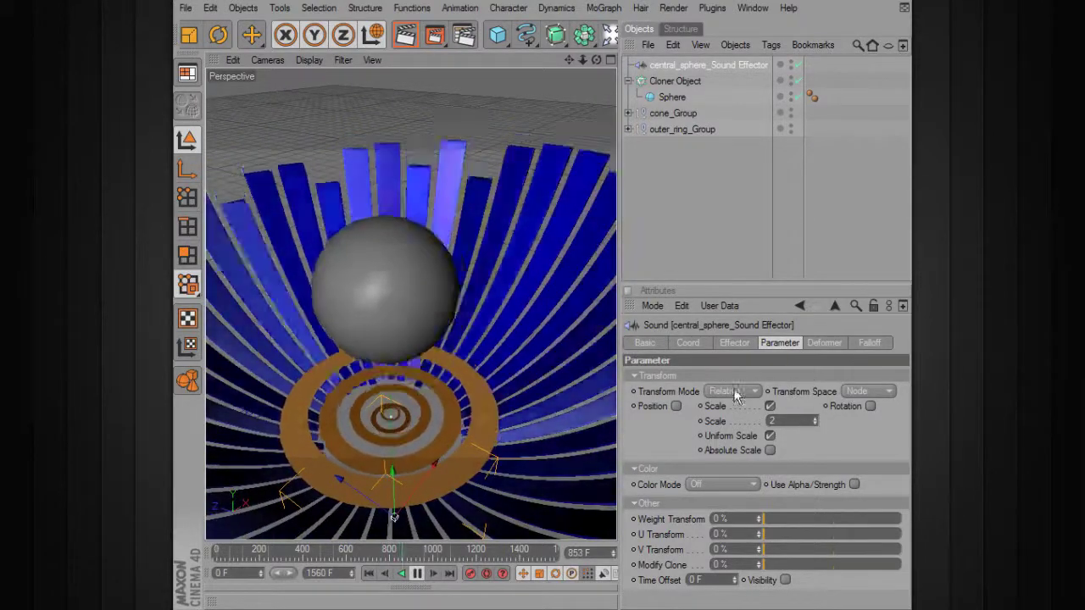
left_click(733, 343)
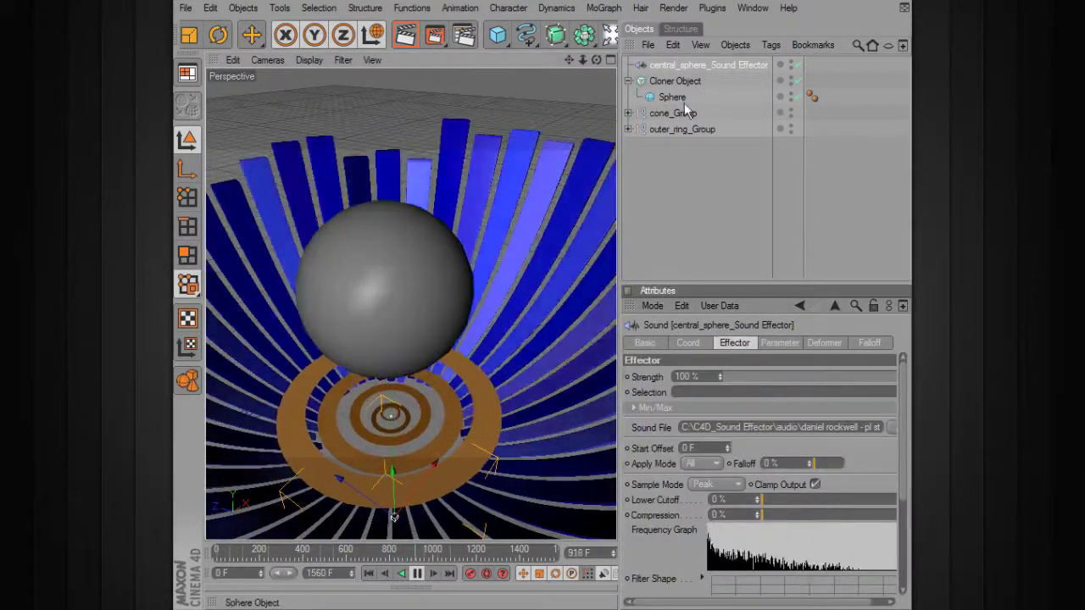
scroll(902, 493, "down", 3)
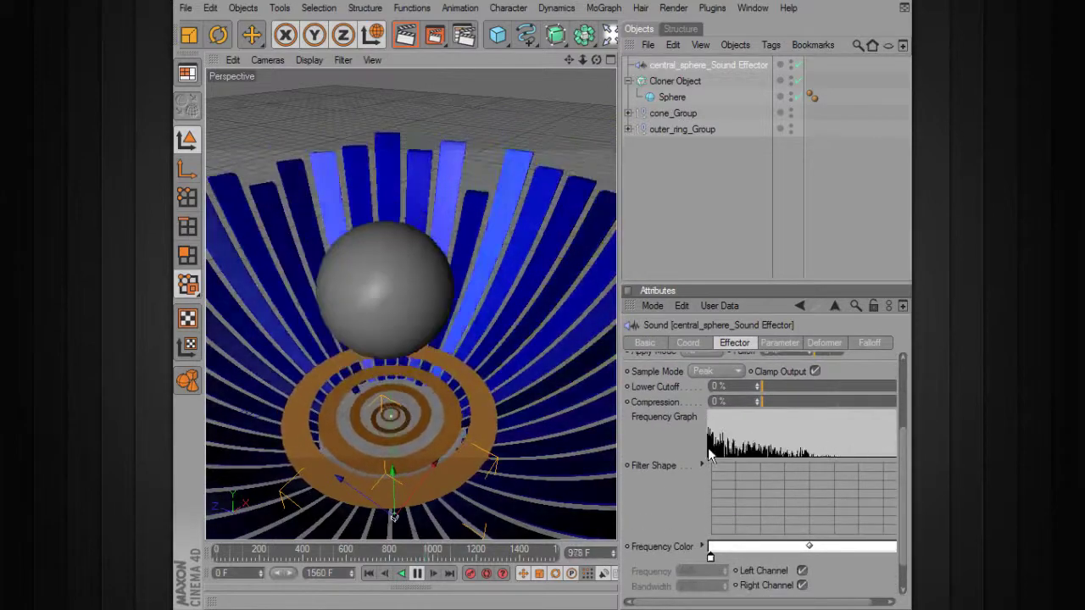
scroll(902, 500, "down", 1)
left_click(675, 569)
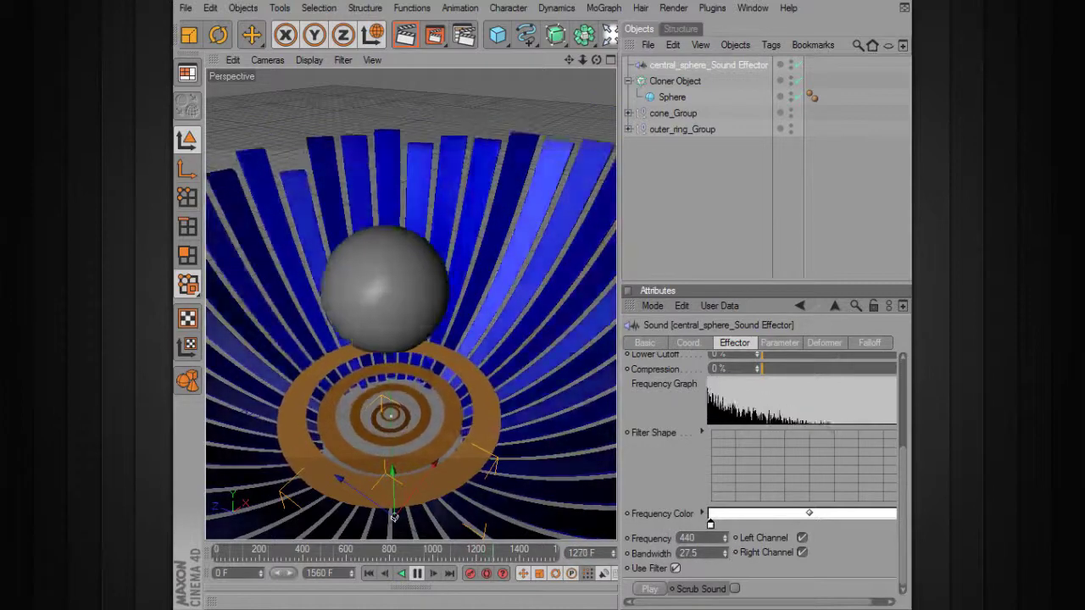
- Set the sound filter's Frequency to 0.01 and Bandwidth to 250, and restart the playback
left_click_drag(724, 537, 724, 532)
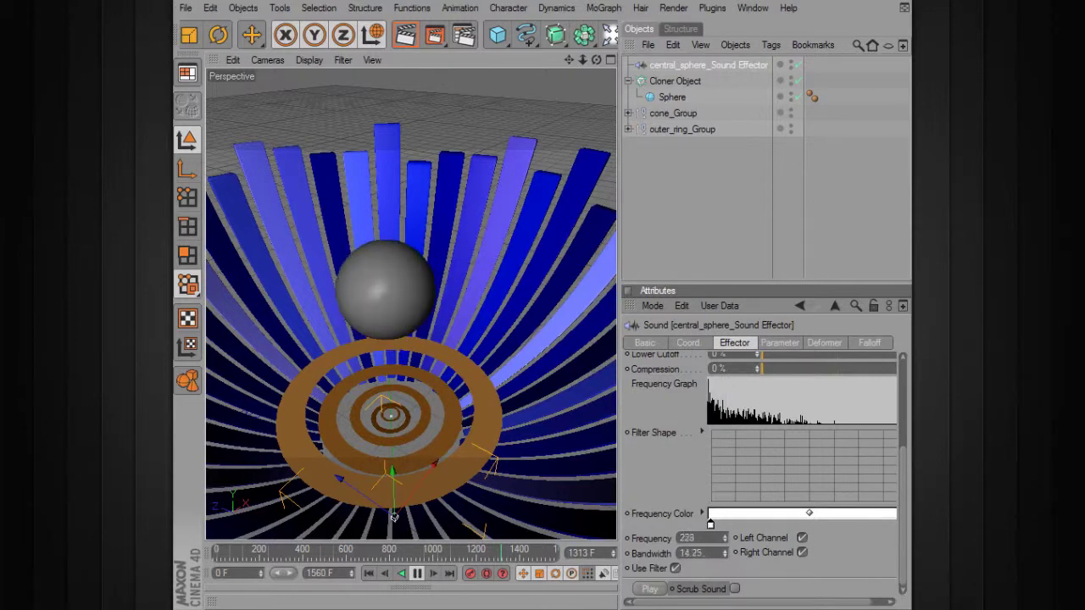
left_click_drag(725, 538, 725, 559)
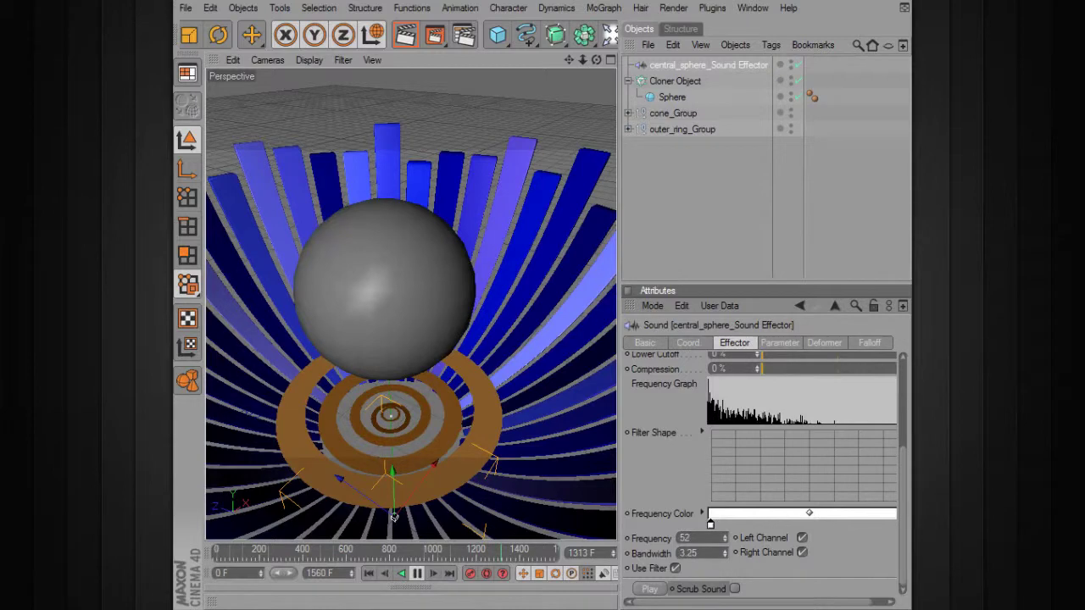
mouse_move(725, 542)
left_mouse_down()
mouse_move(727, 560)
mouse_move(725, 526)
left_mouse_up()
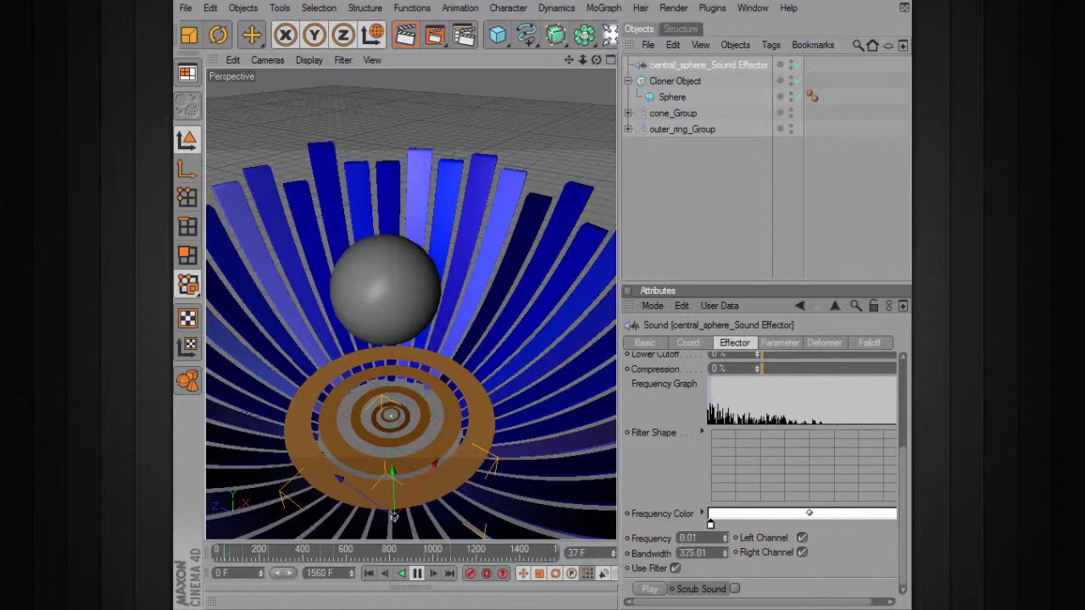
left_click_drag(725, 553, 725, 542)
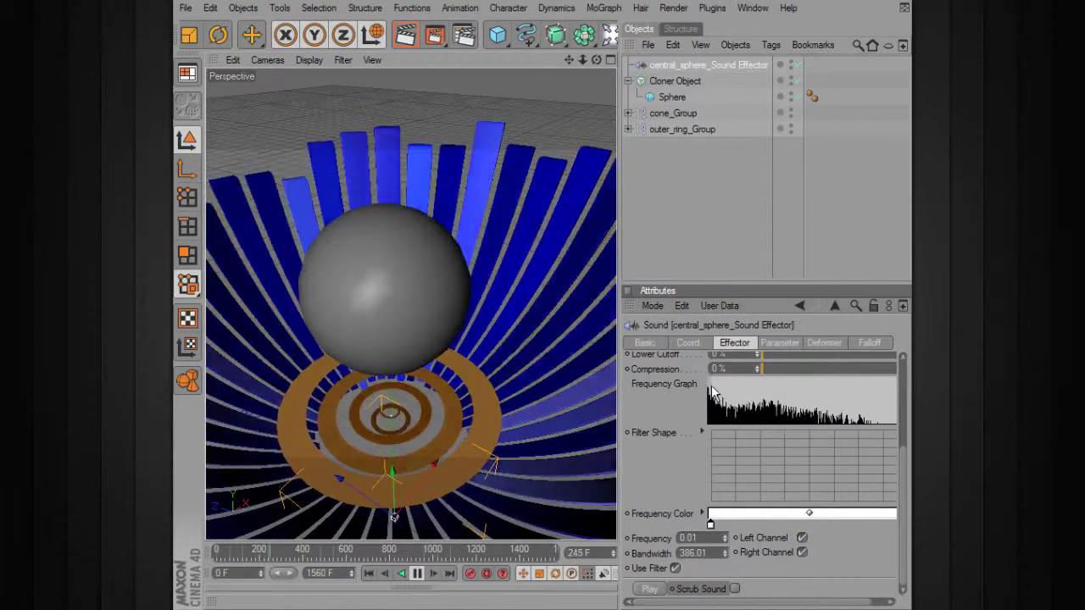
left_click(368, 573)
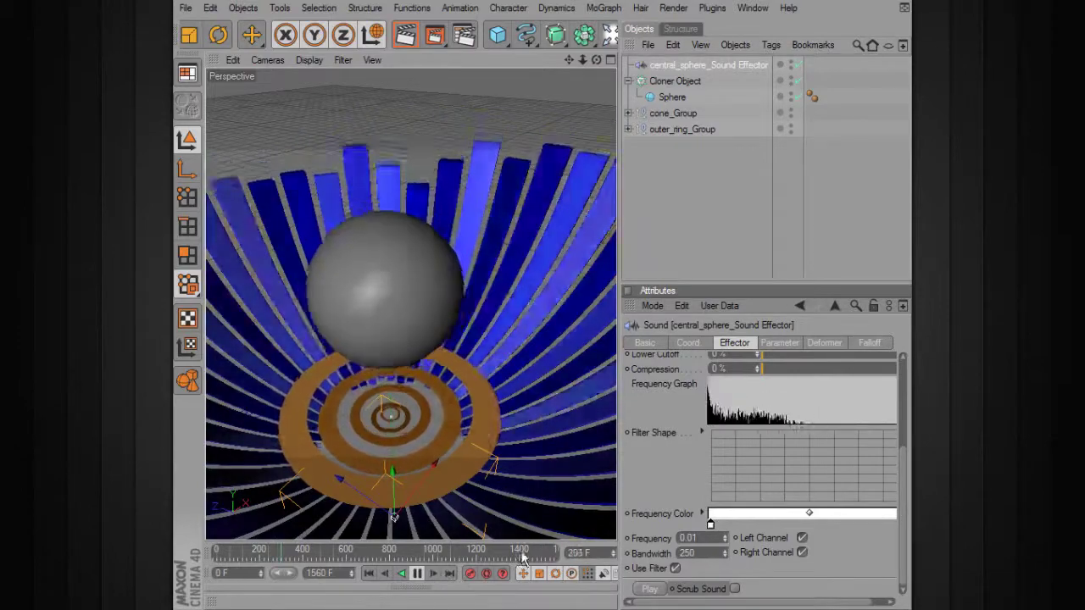
- Set the effector's Lower Cutoff to 52 % and replay the animation from frame 0
left_click_drag(904, 460, 903, 404)
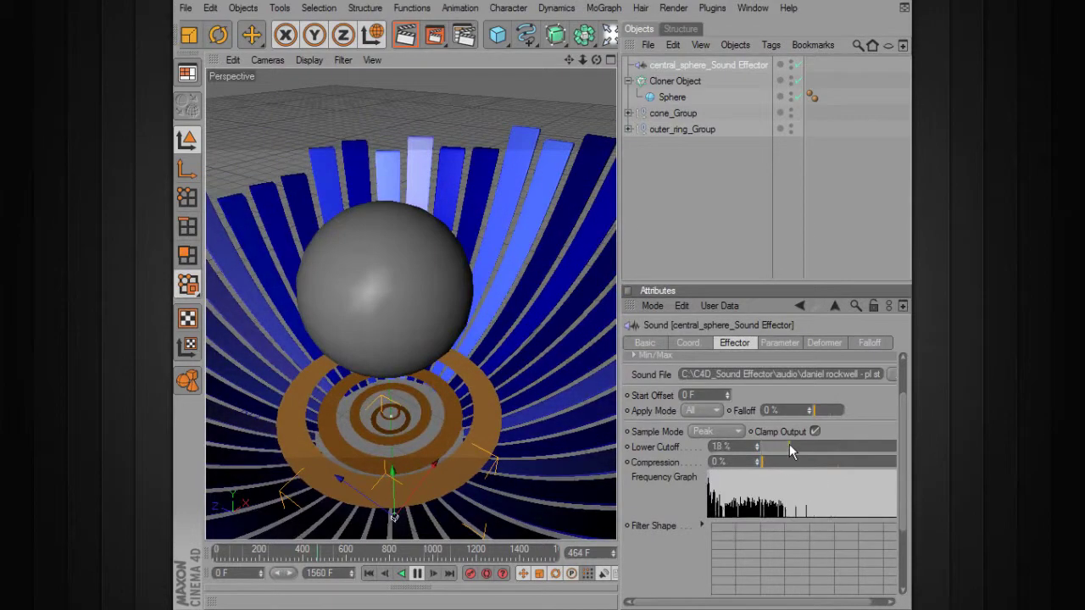
left_click_drag(821, 444, 841, 446)
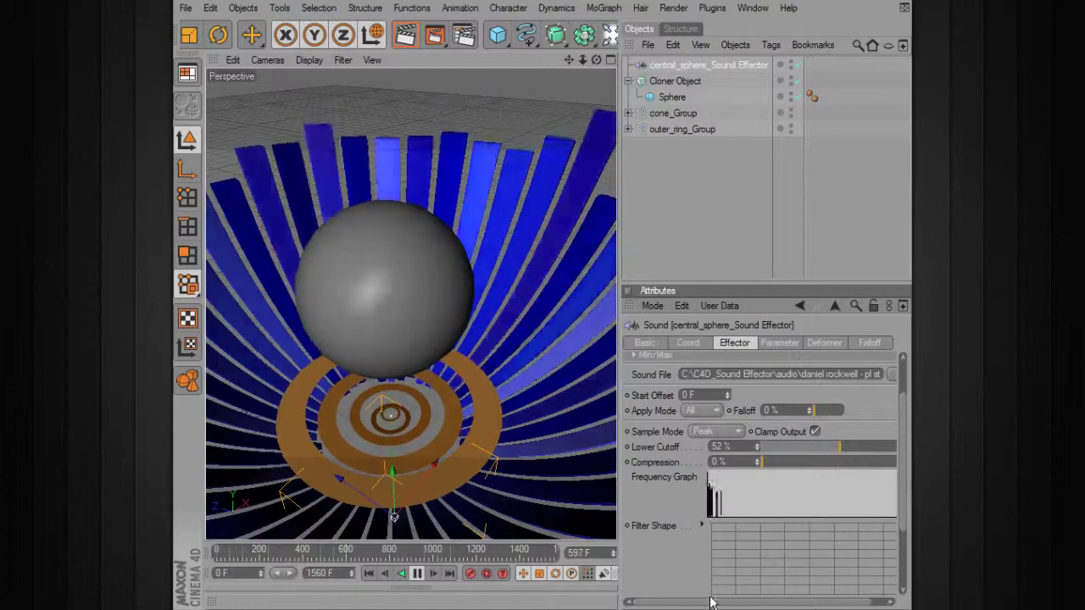
left_click(418, 577)
left_click(370, 574)
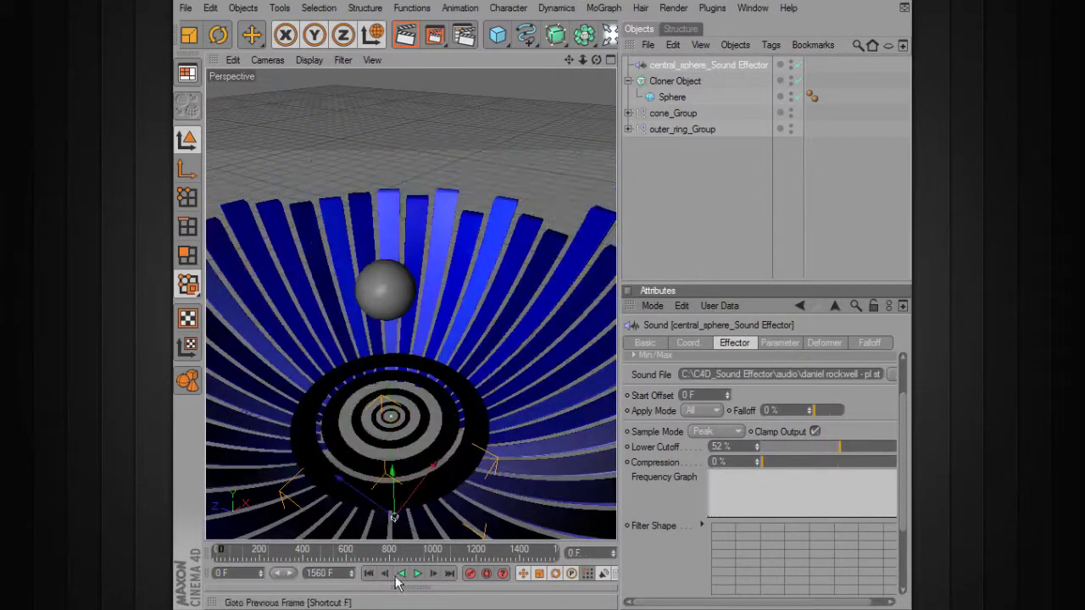
left_click(418, 574)
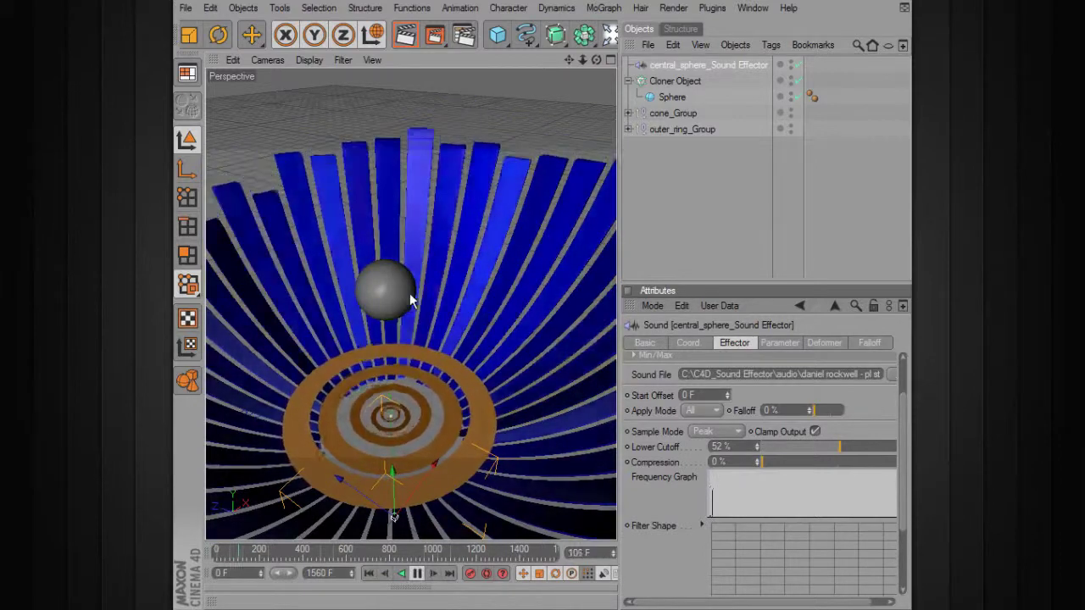
- Set the Sound Effector's Falloff to 35 % and replay the animation from the start
left_click_drag(818, 409, 828, 410)
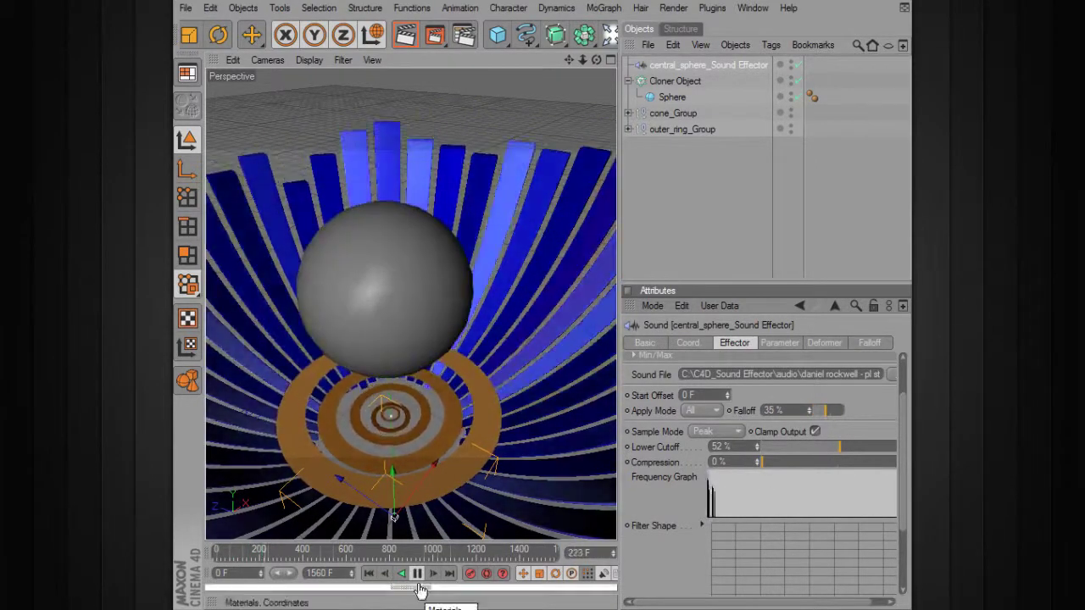
left_click(369, 574)
left_click(416, 574)
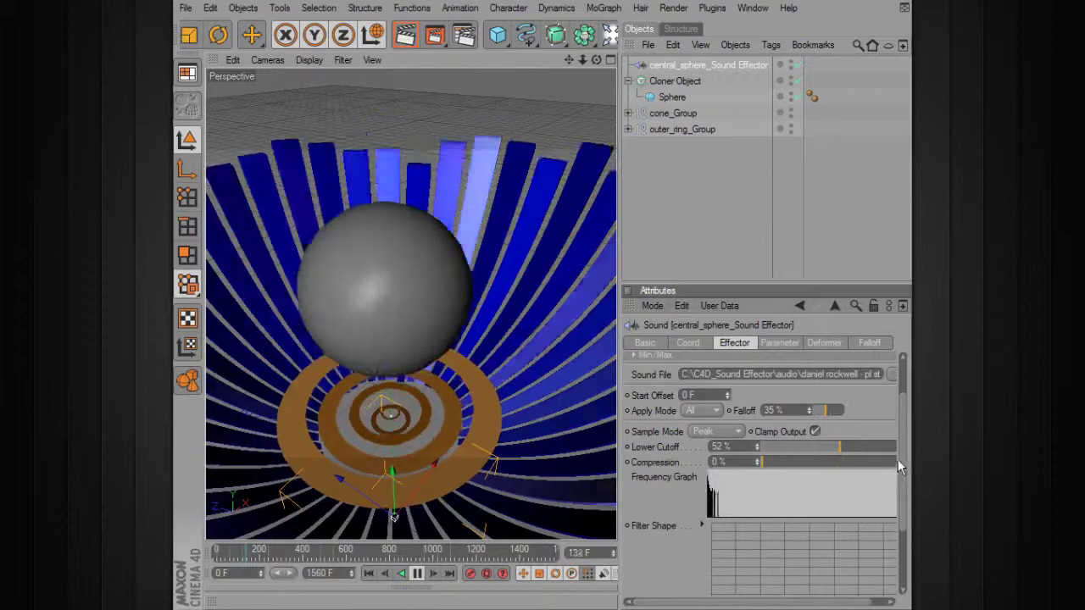
- Set the Lower Cutoff to 37 % and replay the animation with the whole bowl in view
scroll(904, 481, "down", 2)
left_click_drag(827, 396, 817, 396)
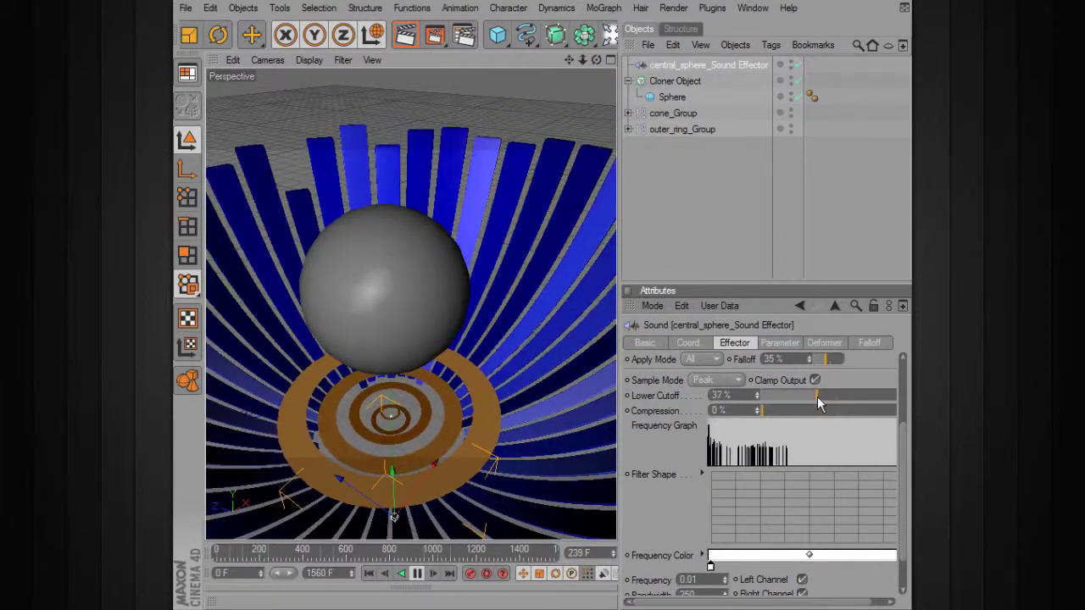
left_click(369, 574)
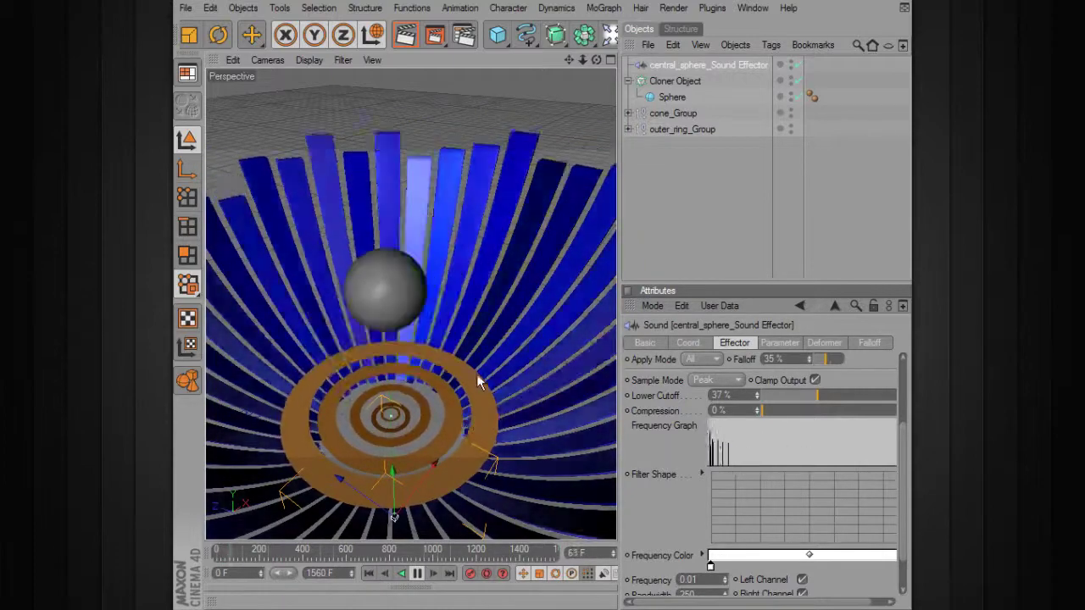
right_click_drag(504, 368, 398, 368, "alt")
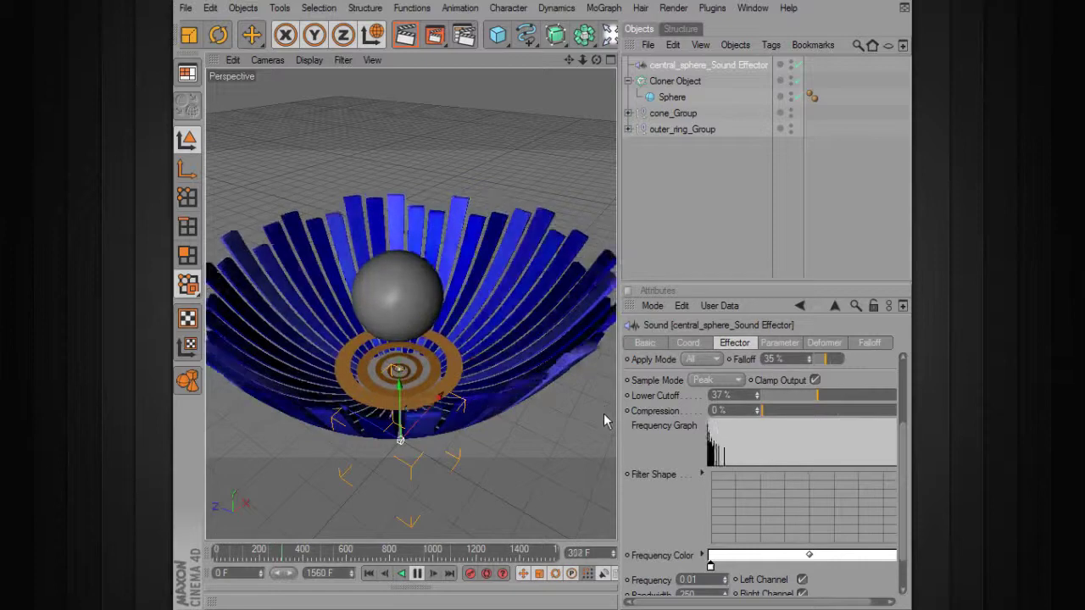
- Change the first Frequency Color gradient knot to orange with a hue of 32° (RGB 255, 135, 0)
left_click_drag(903, 430, 903, 384)
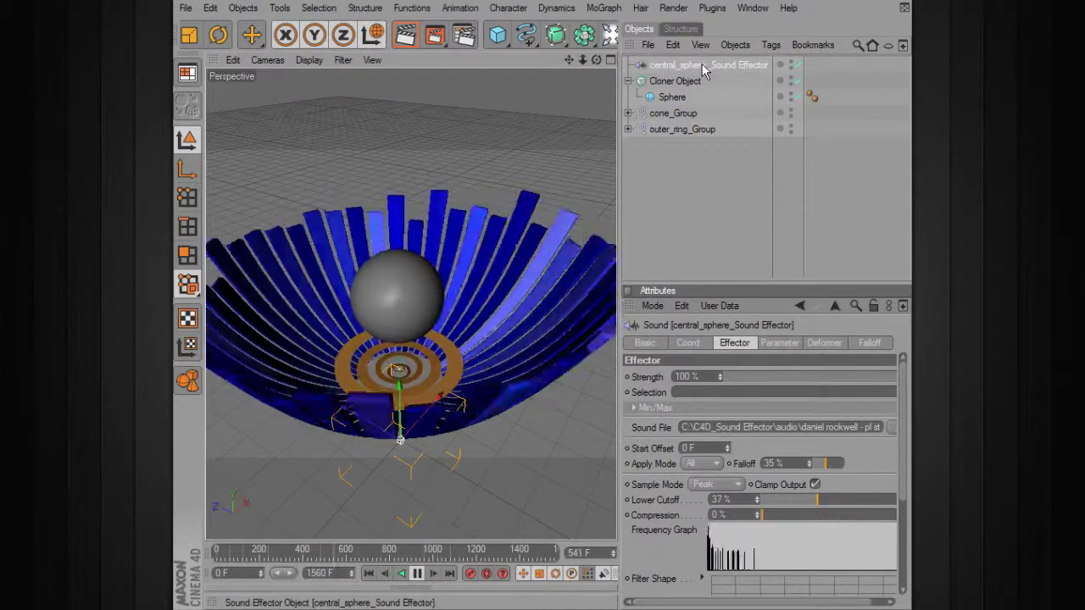
left_click_drag(900, 411, 900, 521)
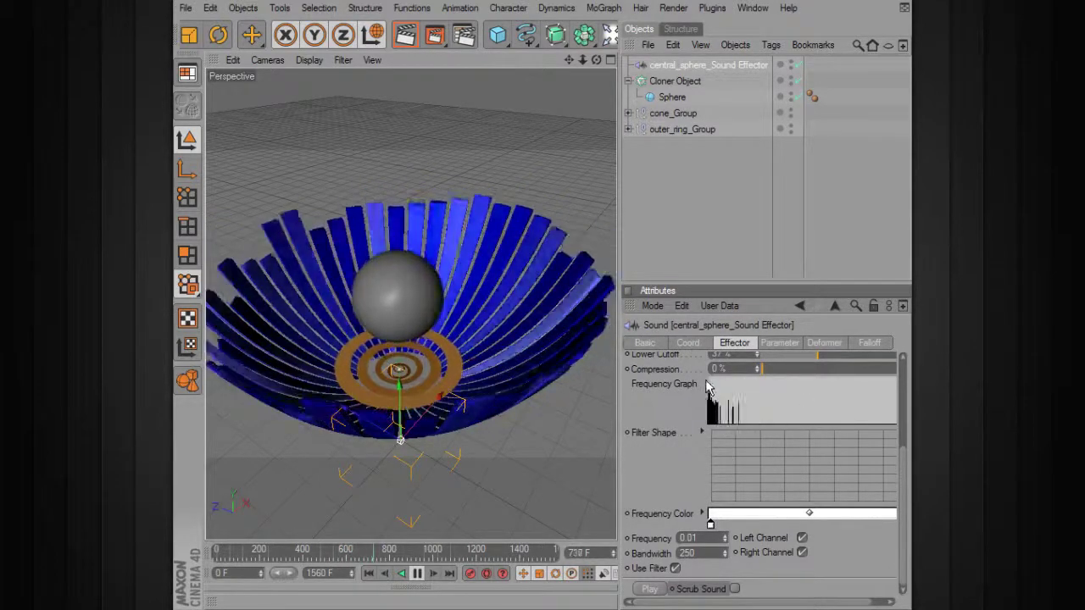
double_click(710, 524)
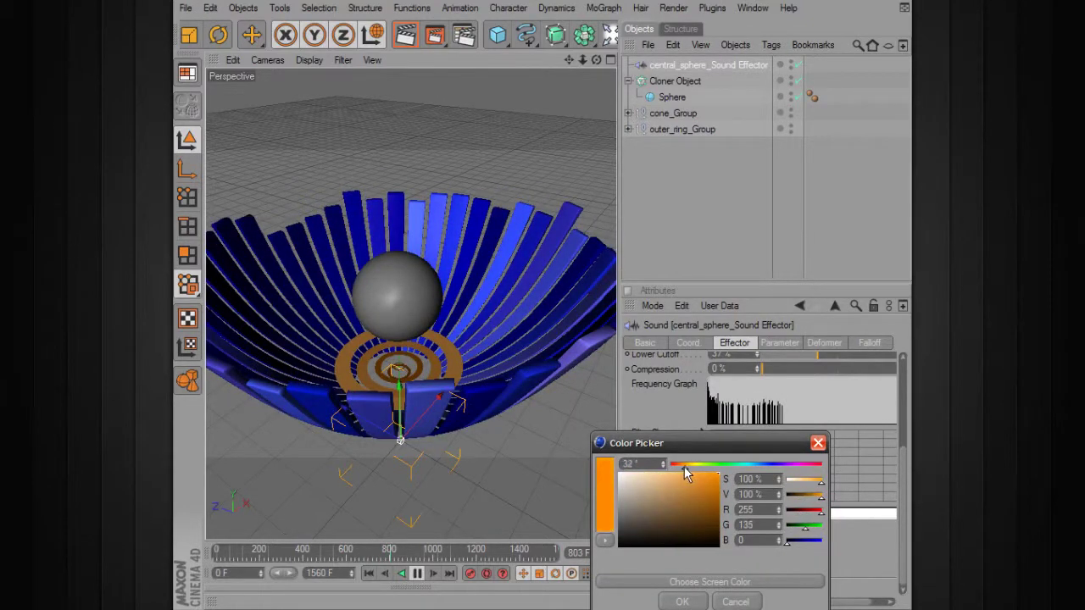
left_click(699, 602)
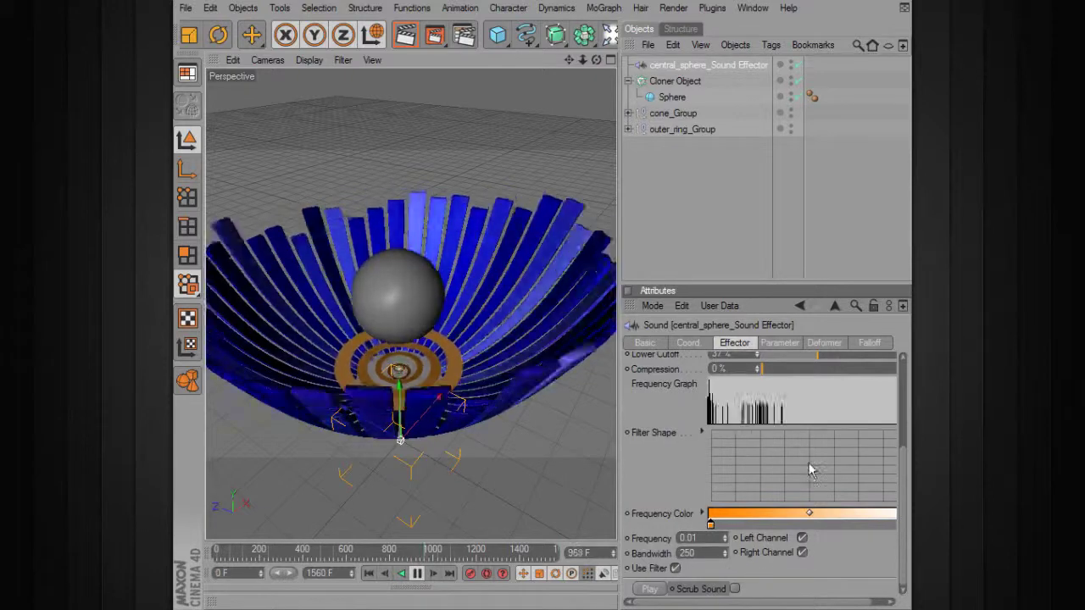
- Set the central sphere Sound Effector's Color Mode to On
left_click(780, 342)
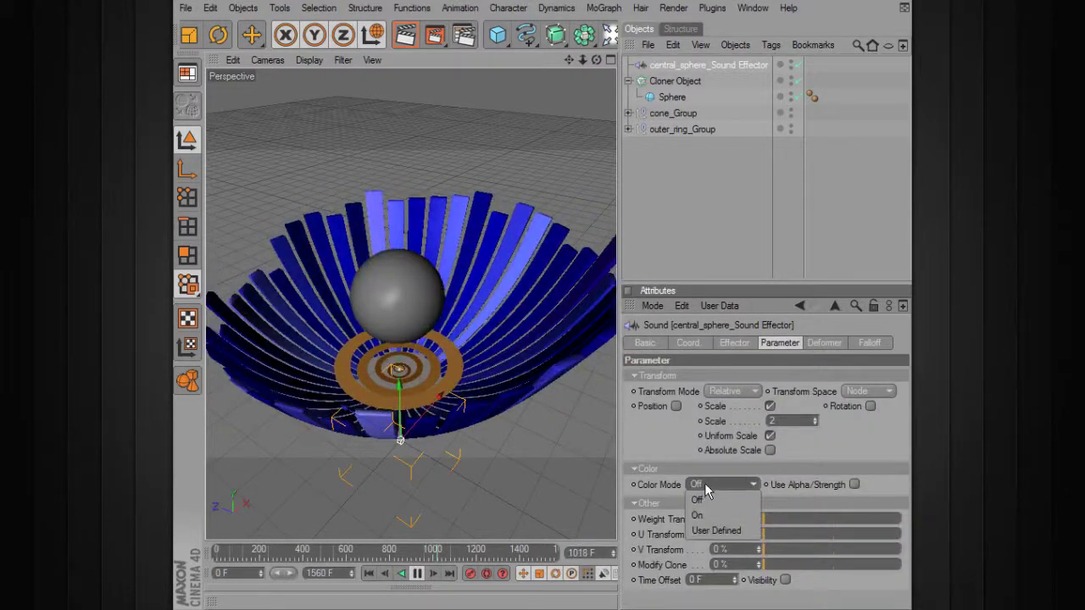
left_click(700, 516)
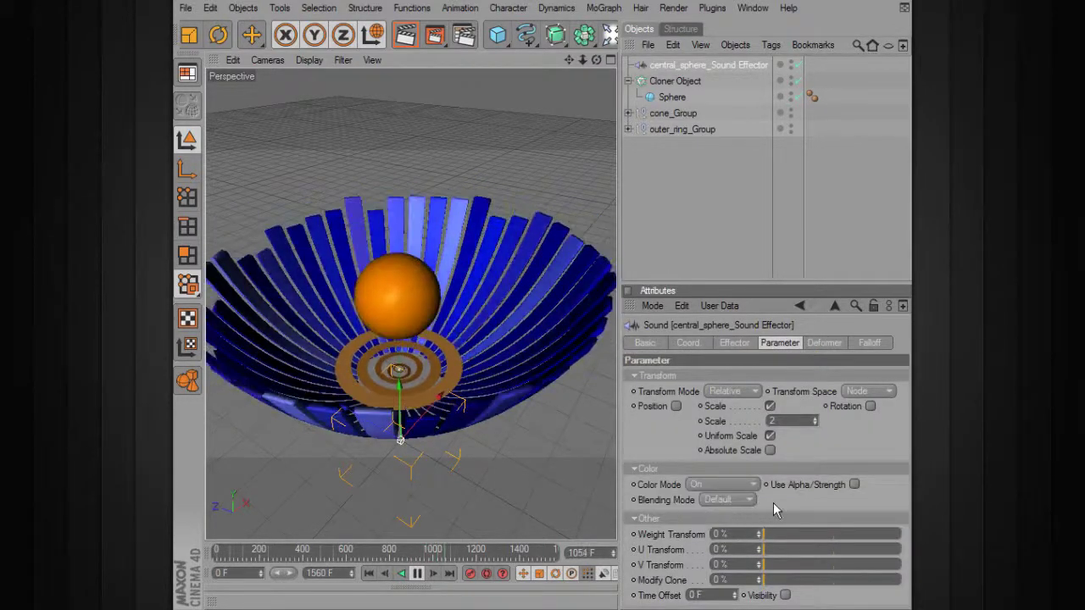
- Set a knot at the start of the Frequency Color gradient to light orange (RGB 255, 186, 109) and replay the animation from frame 0
left_click(734, 343)
left_click_drag(903, 530, 891, 605)
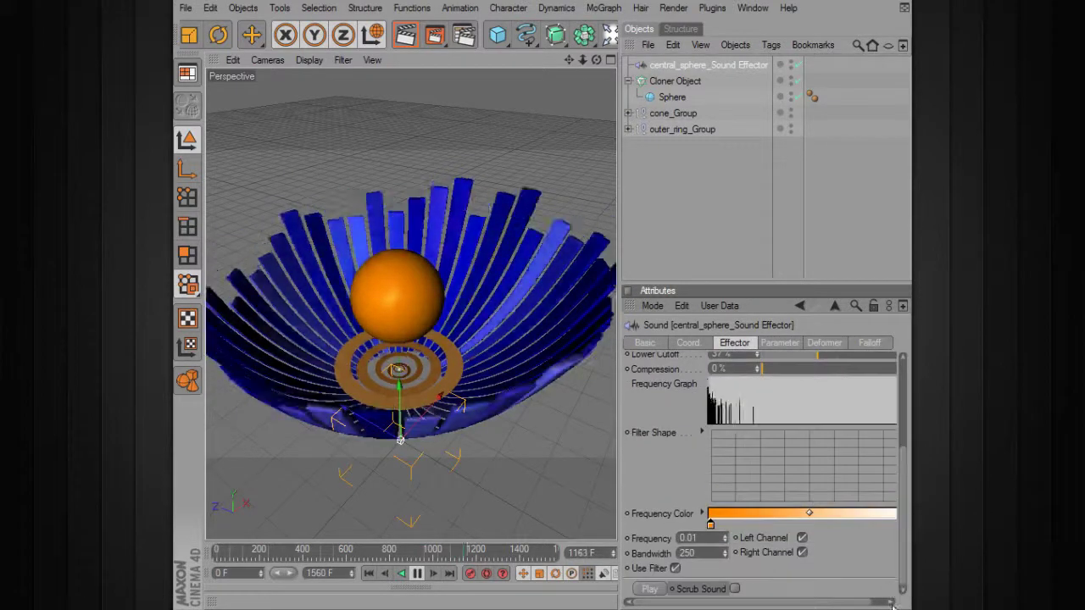
double_click(714, 526)
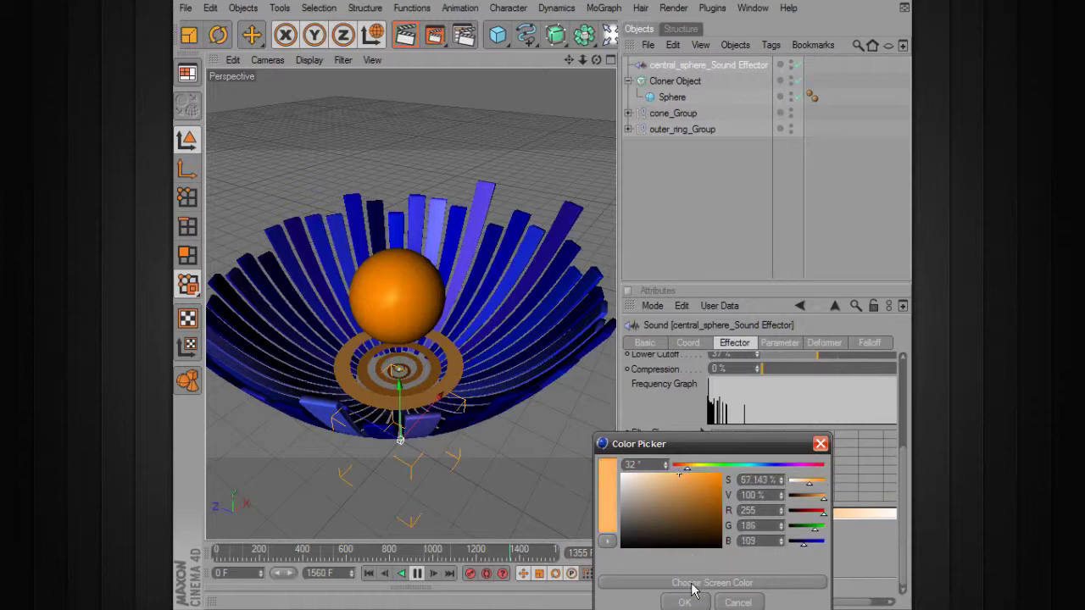
left_click(697, 600)
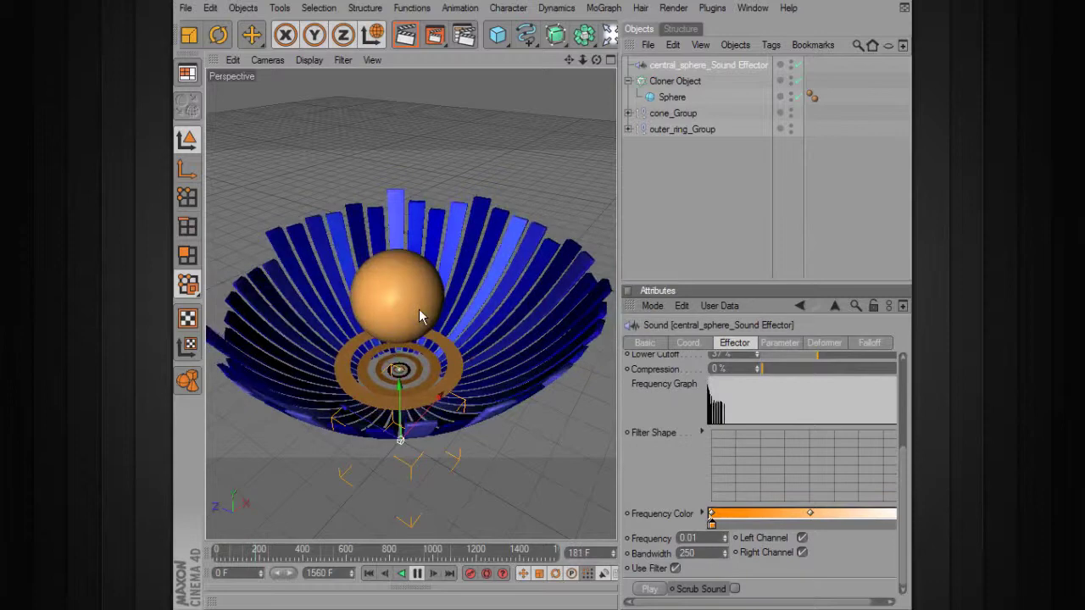
left_click(419, 574)
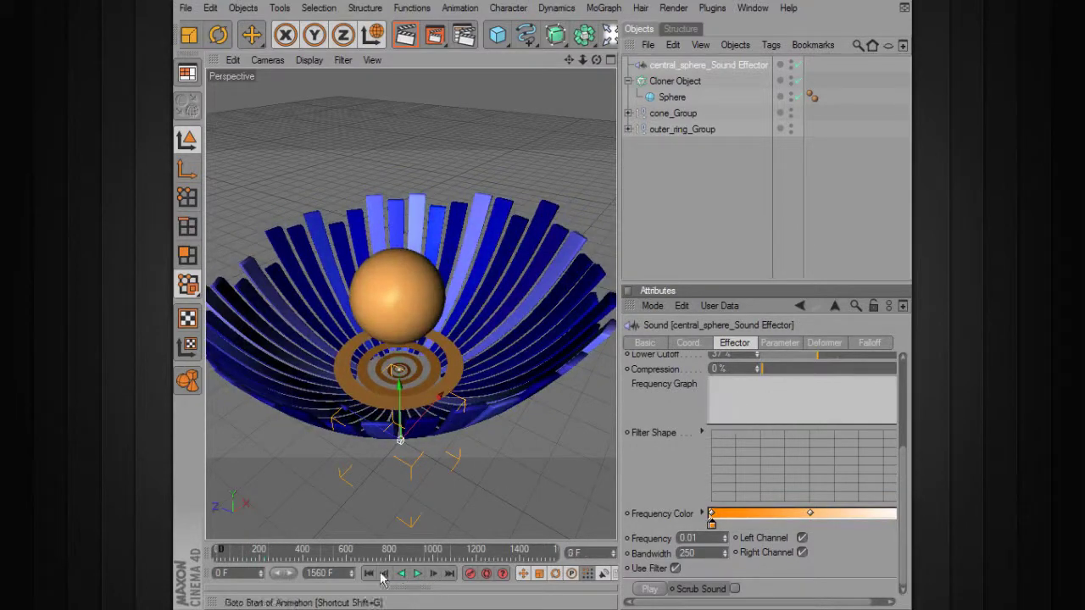
left_click(417, 574)
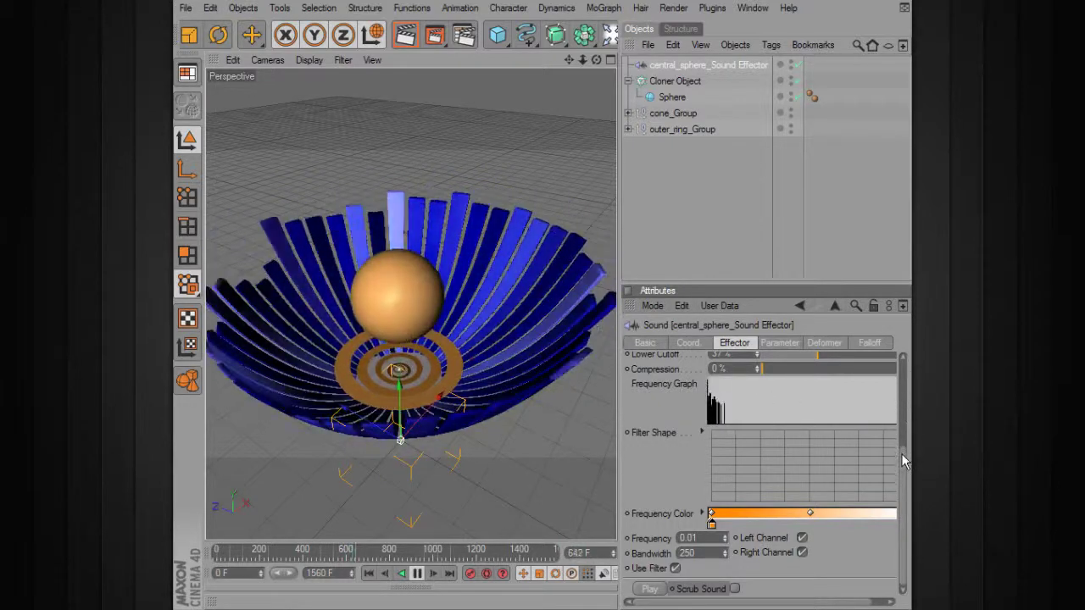
scroll(760, 474, "up", 5)
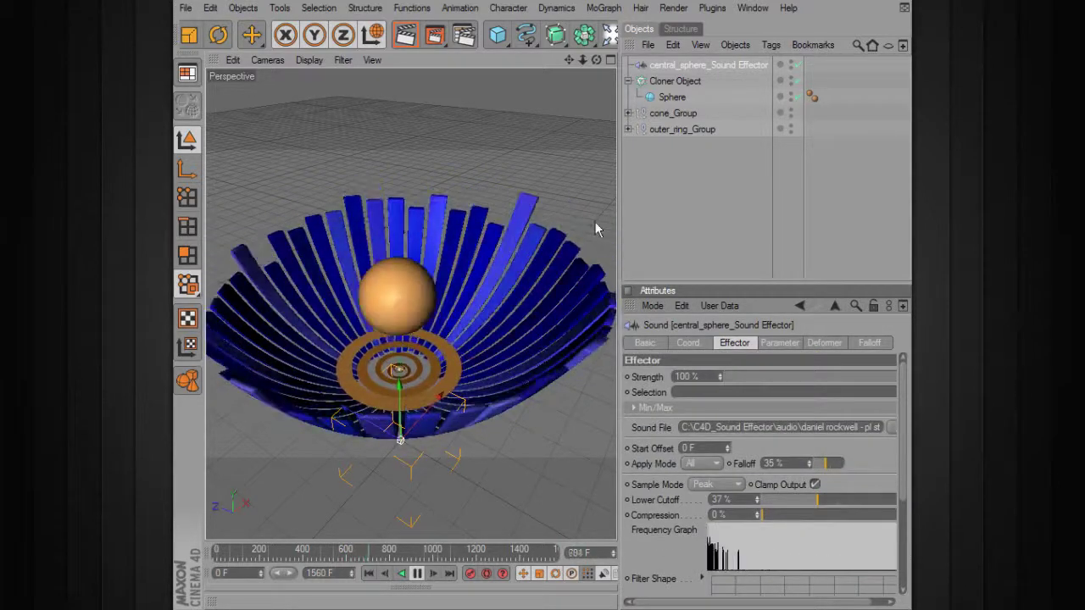
- Raise the central sphere's Cloner Object along the Y axis, higher above the center rings
left_click(683, 83)
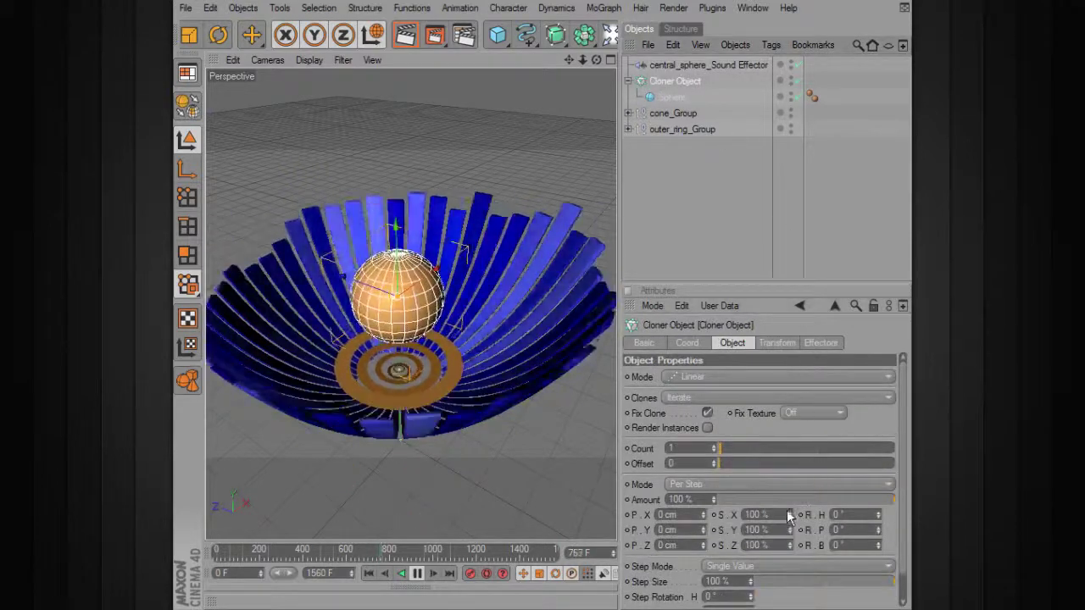
left_click_drag(702, 530, 702, 500)
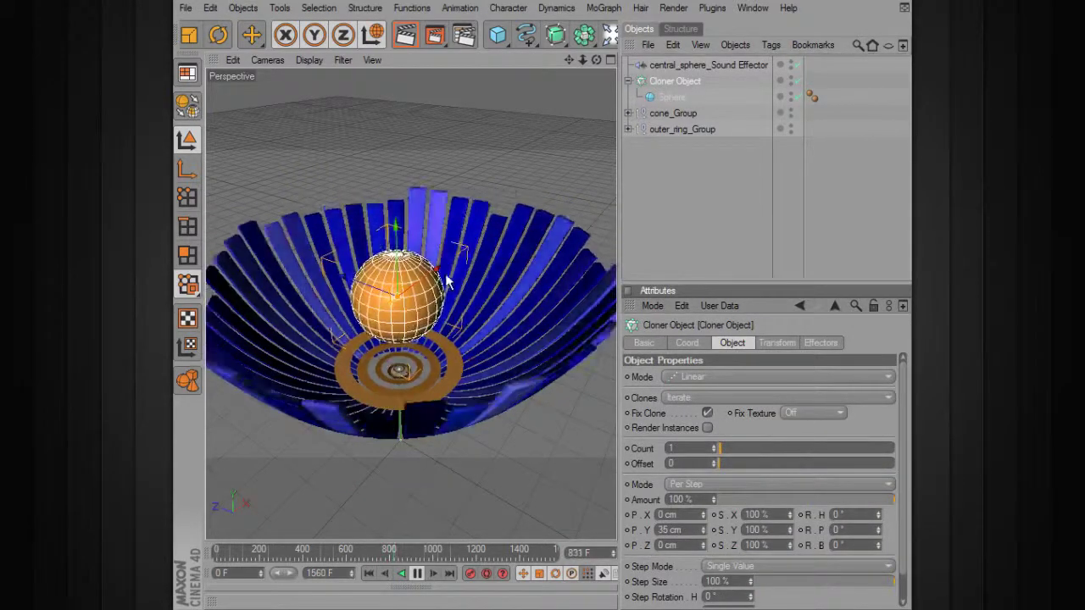
key("ctrl+z")
left_click_drag(395, 227, 396, 181)
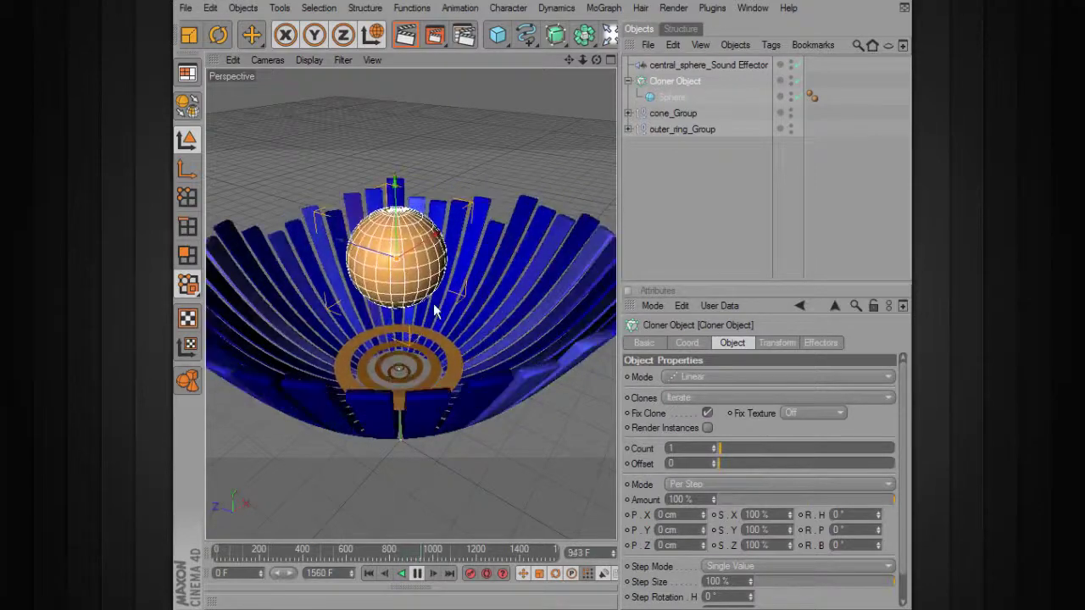
left_click_drag(435, 310, 449, 273, "alt")
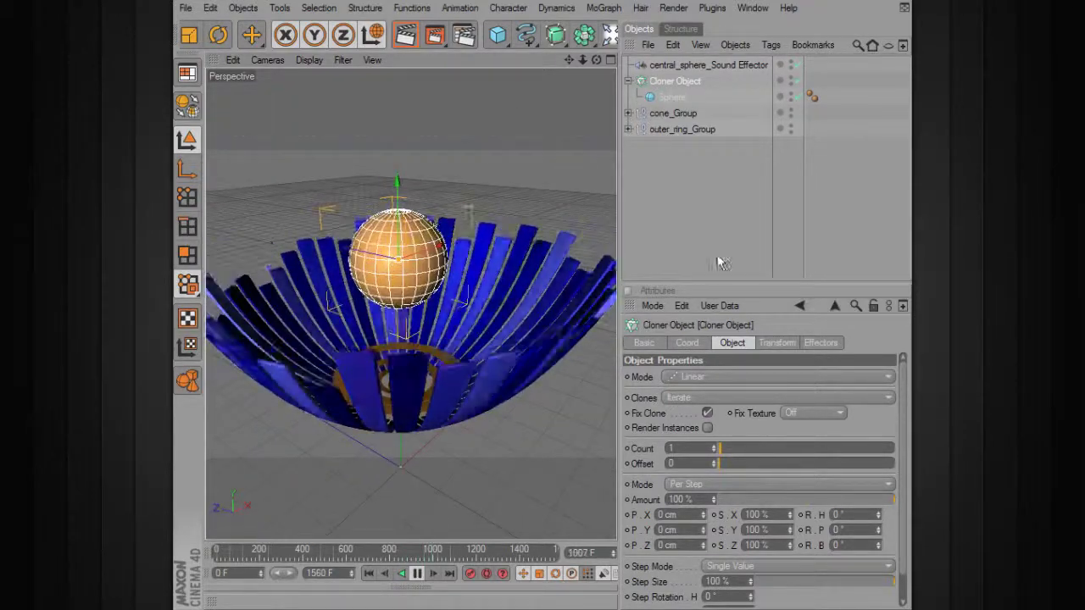
- Set the radius of the Sphere inside the Cloner Object to 10 cm
left_click(672, 97)
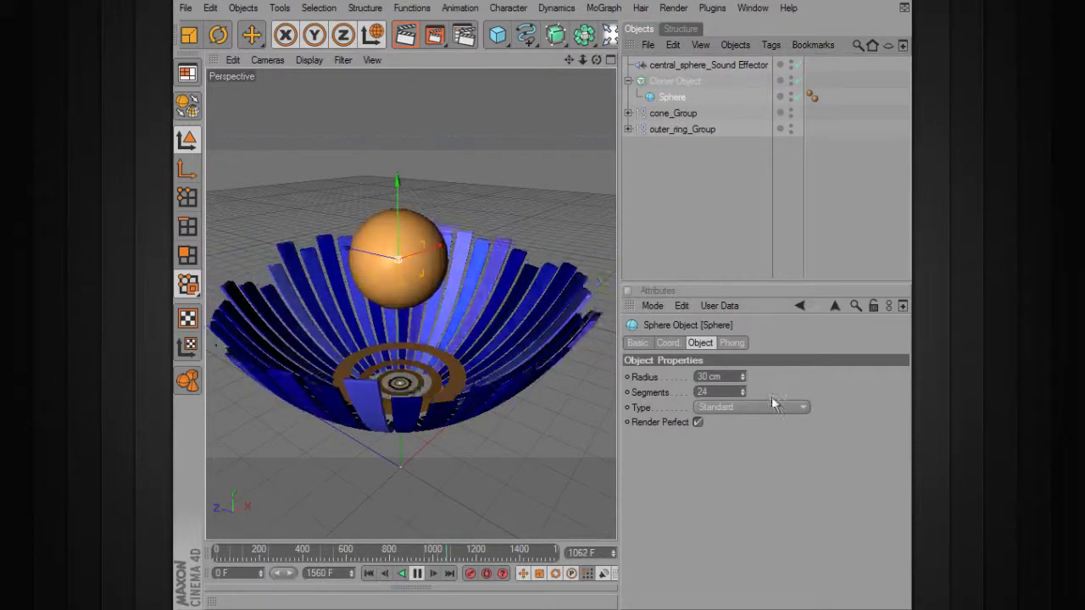
left_click(742, 380)
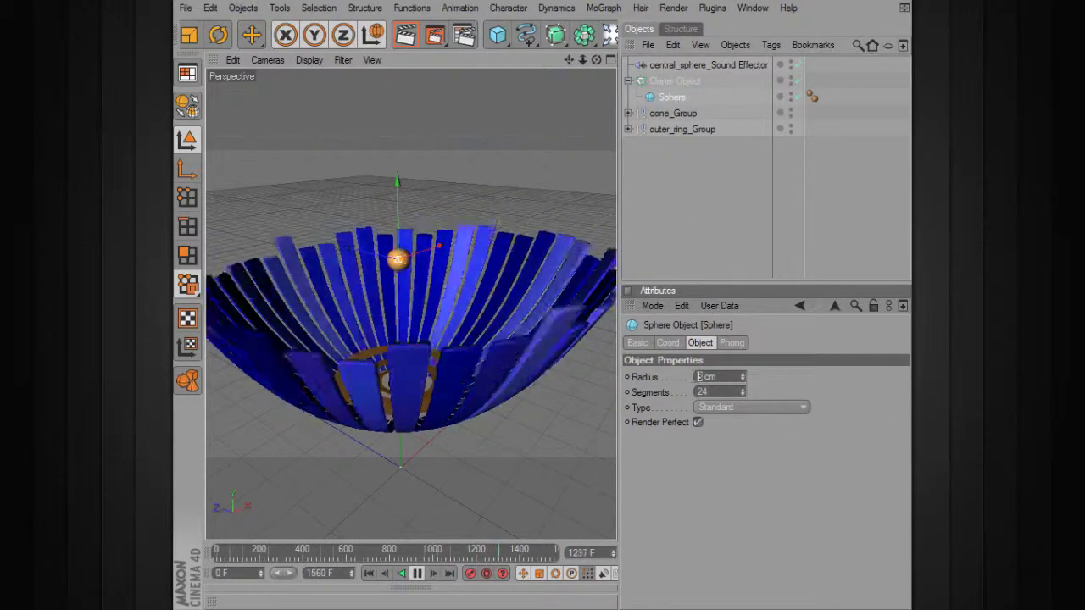
type("10")
key("Return")
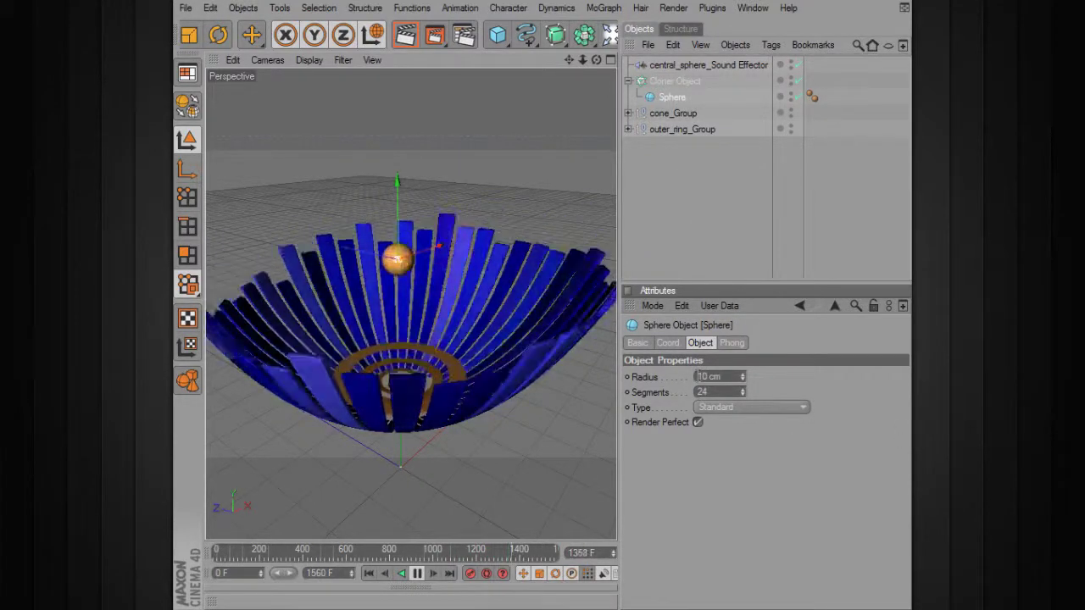
- Set the central sphere Sound Effector's Scale to 5 and replay the animation from the start
left_click(694, 65)
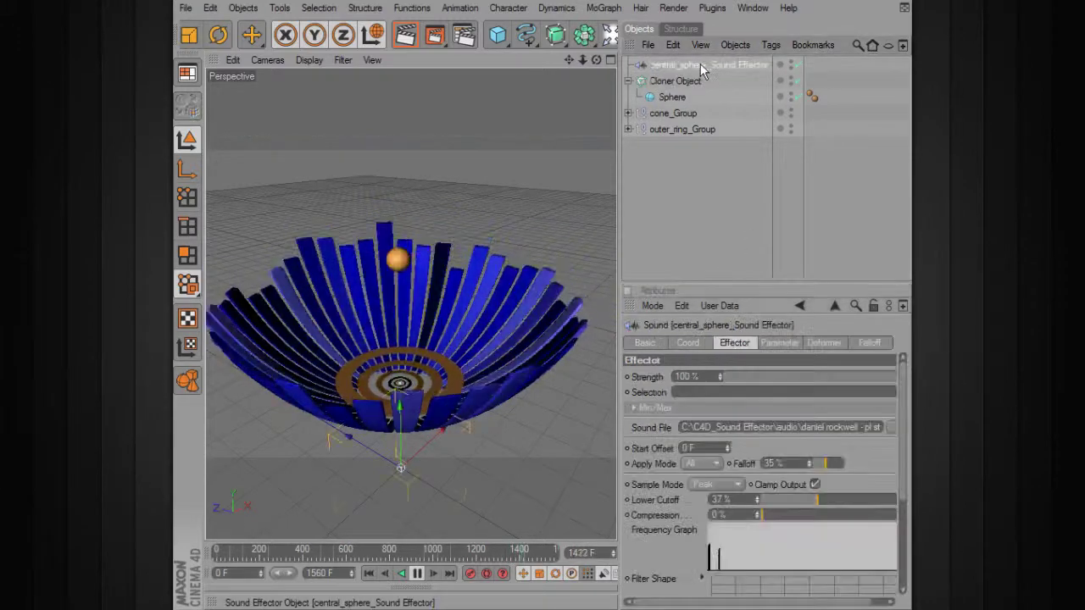
left_click(779, 343)
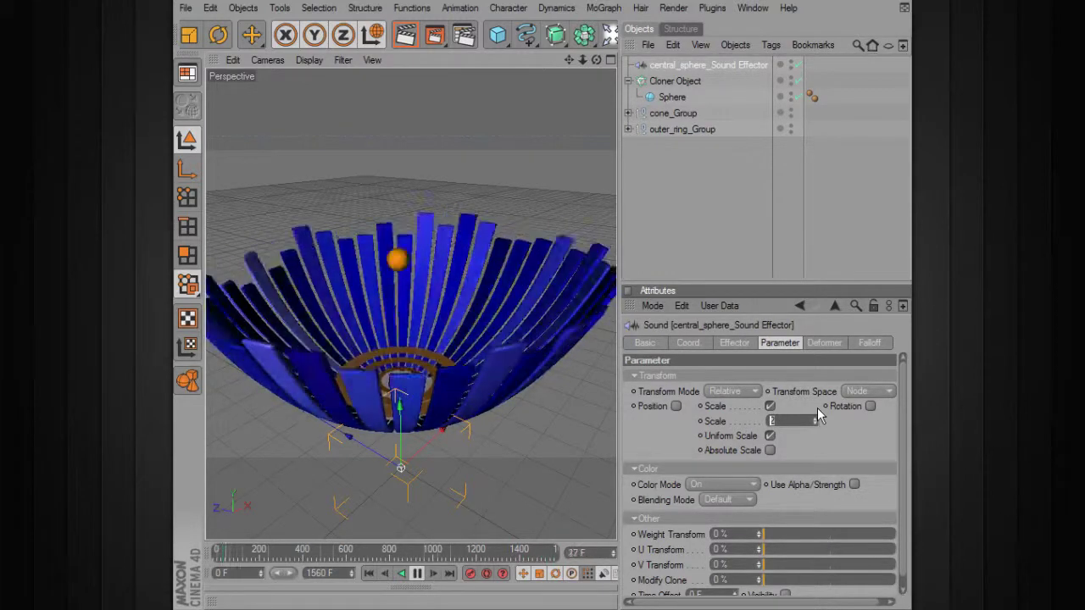
type("5")
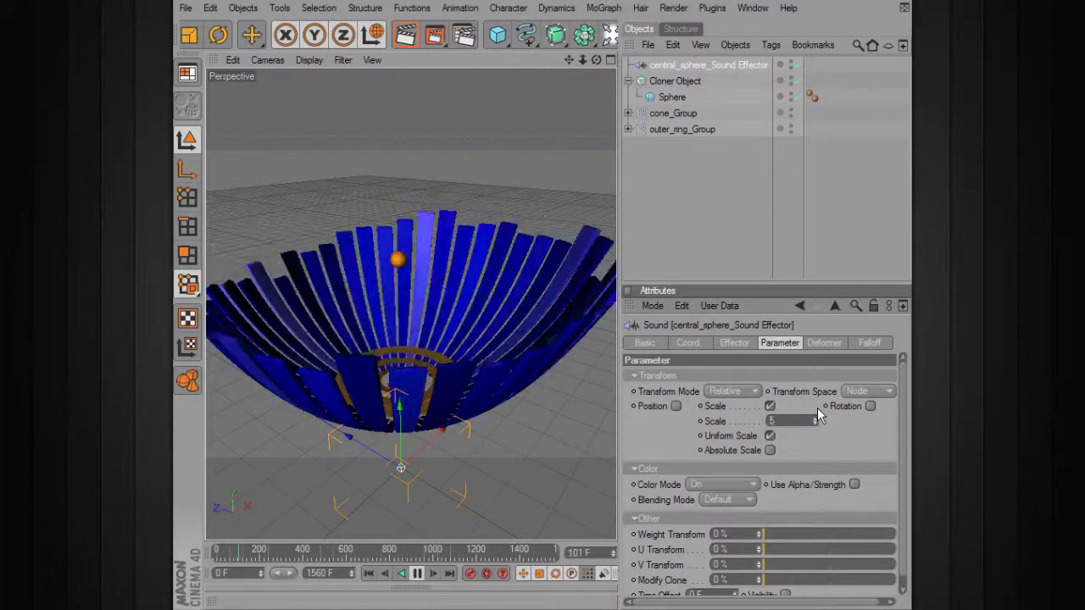
left_click(369, 574)
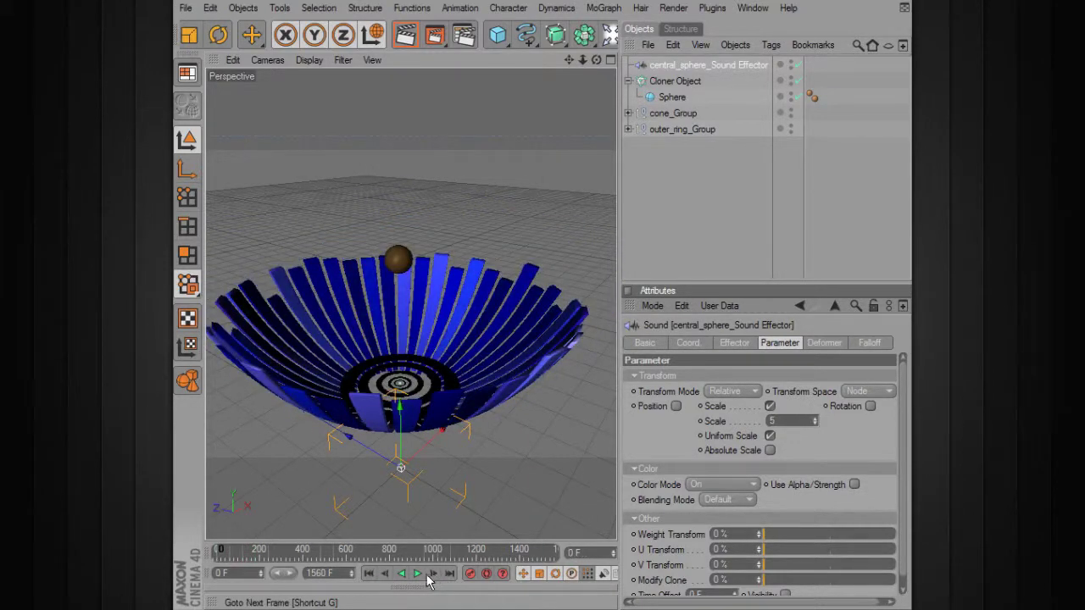
left_click(418, 574)
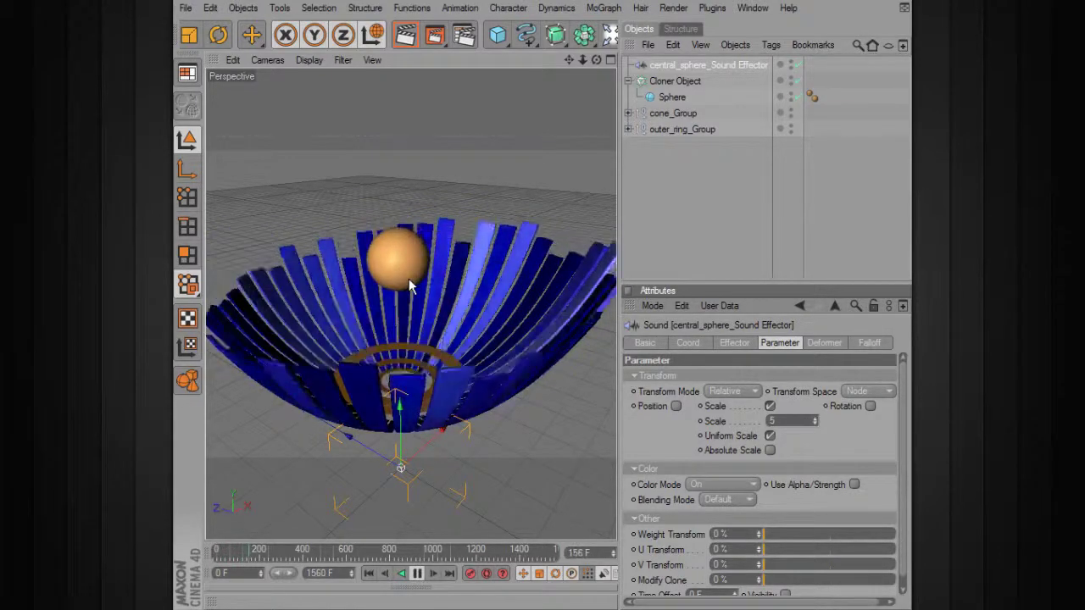
left_click_drag(237, 552, 215, 552)
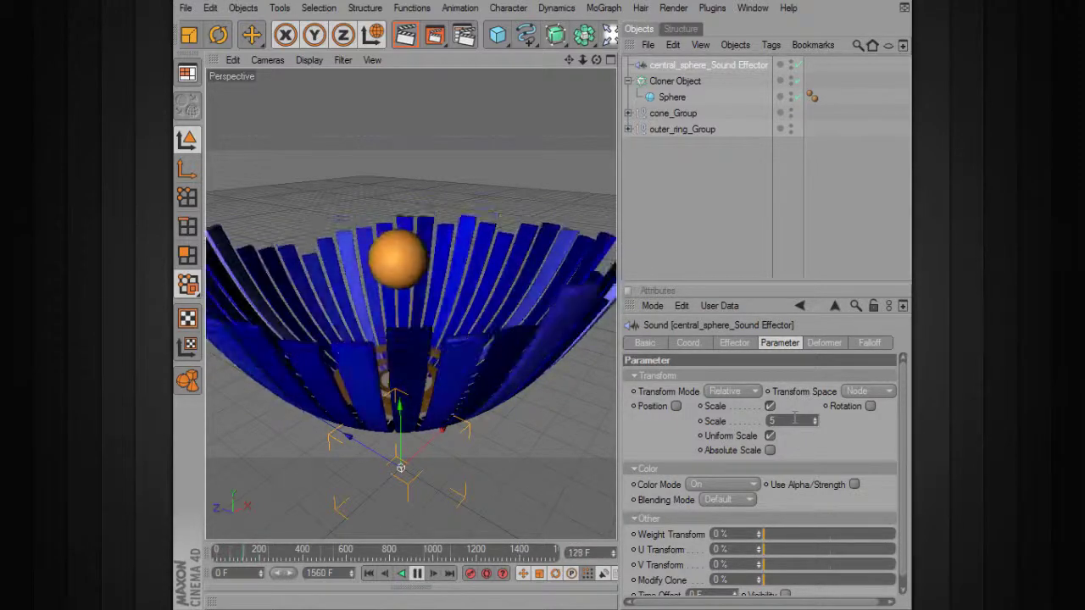
- Set the radius of the Sphere inside the Cloner Object to 15 cm
left_click(678, 97)
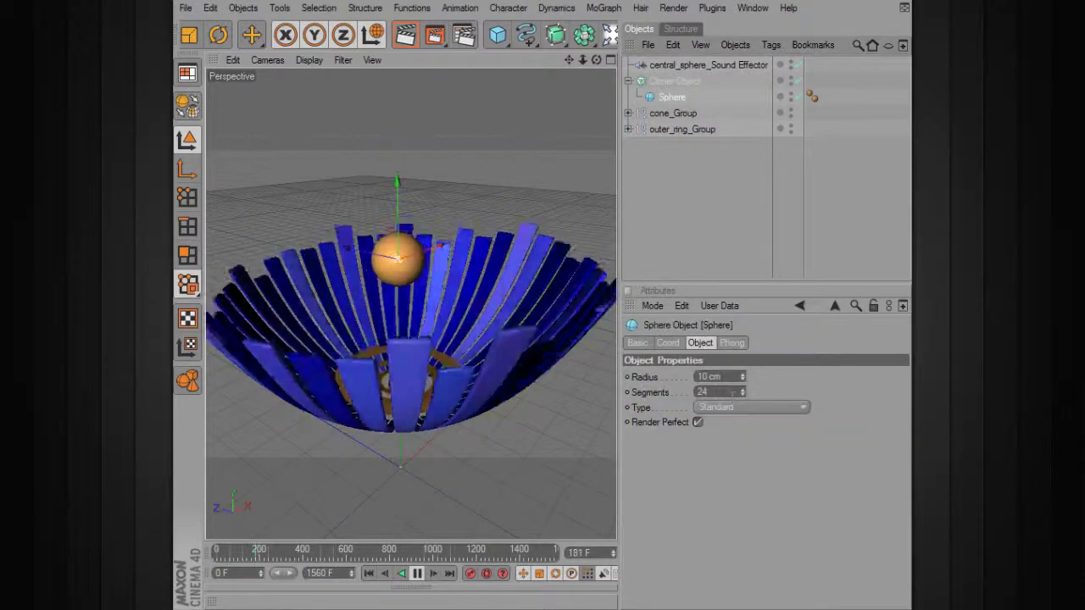
left_click(703, 376)
type("15")
key("Return")
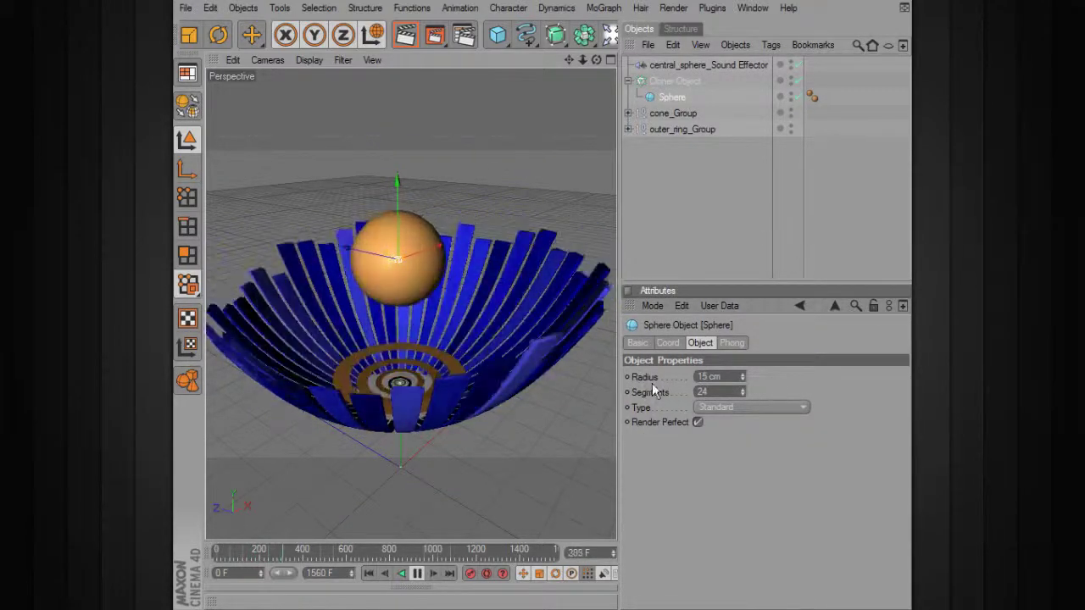
- Set the central sphere Sound Effector's Scale to 4 and replay the animation from frame 0
left_click(685, 66)
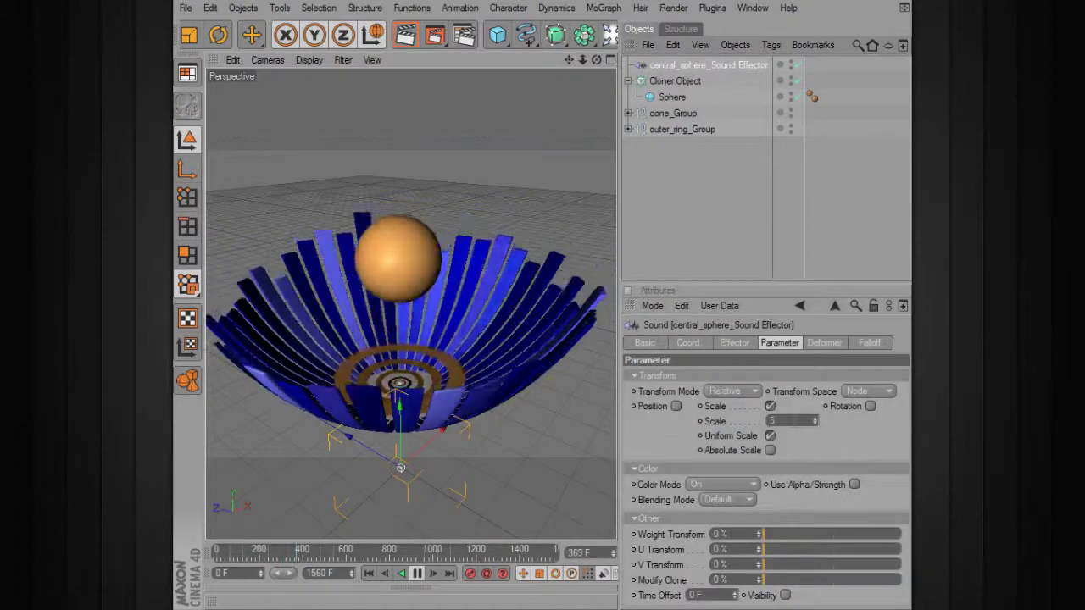
type("4")
key("Return")
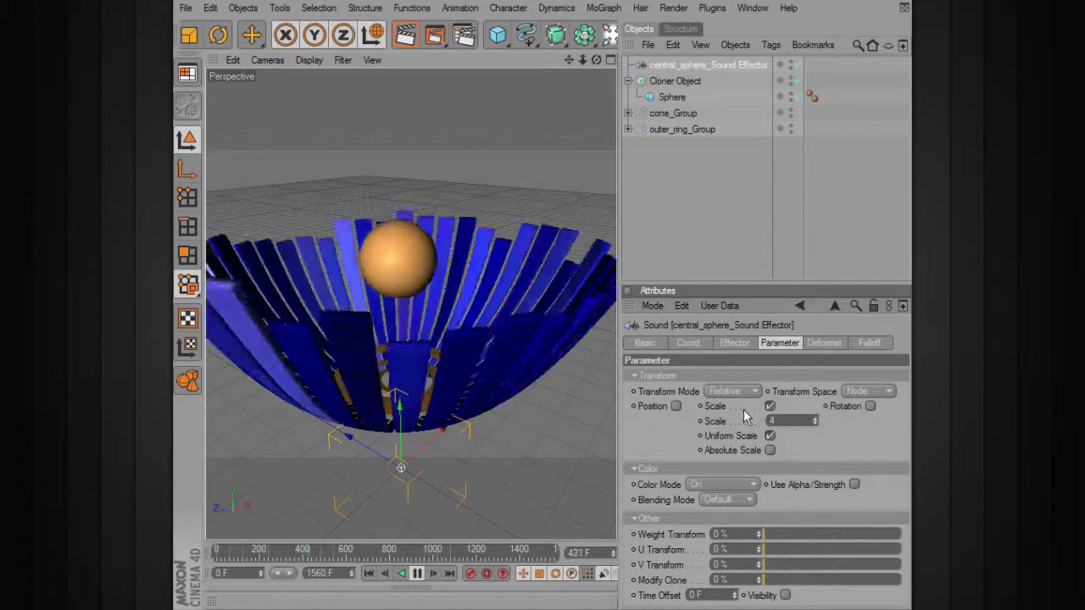
left_click(369, 573)
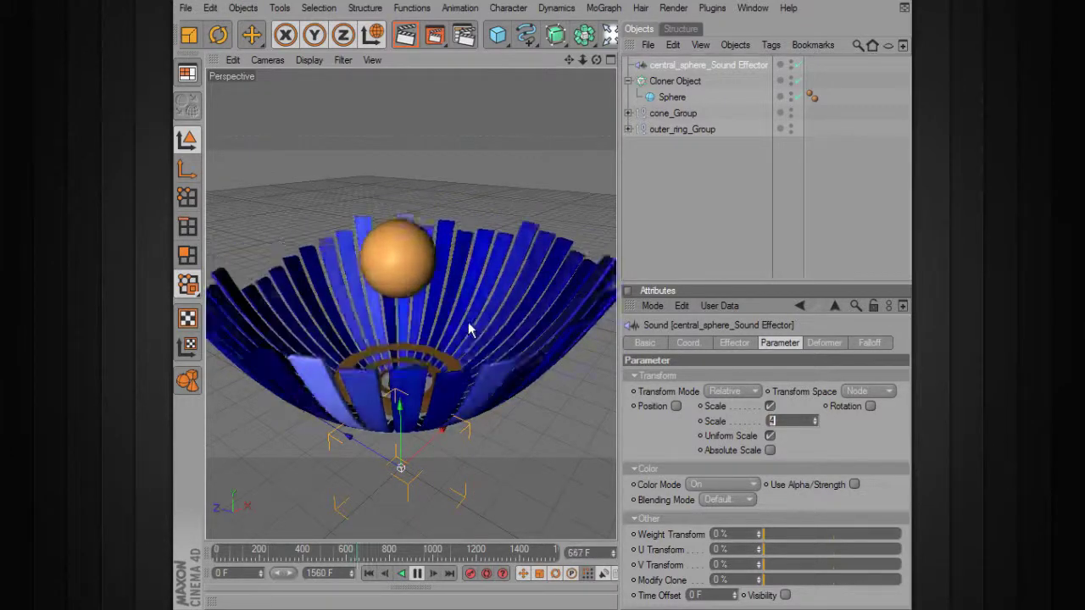
left_click_drag(485, 401, 389, 441, "alt")
right_click_drag(389, 441, 392, 424, "alt")
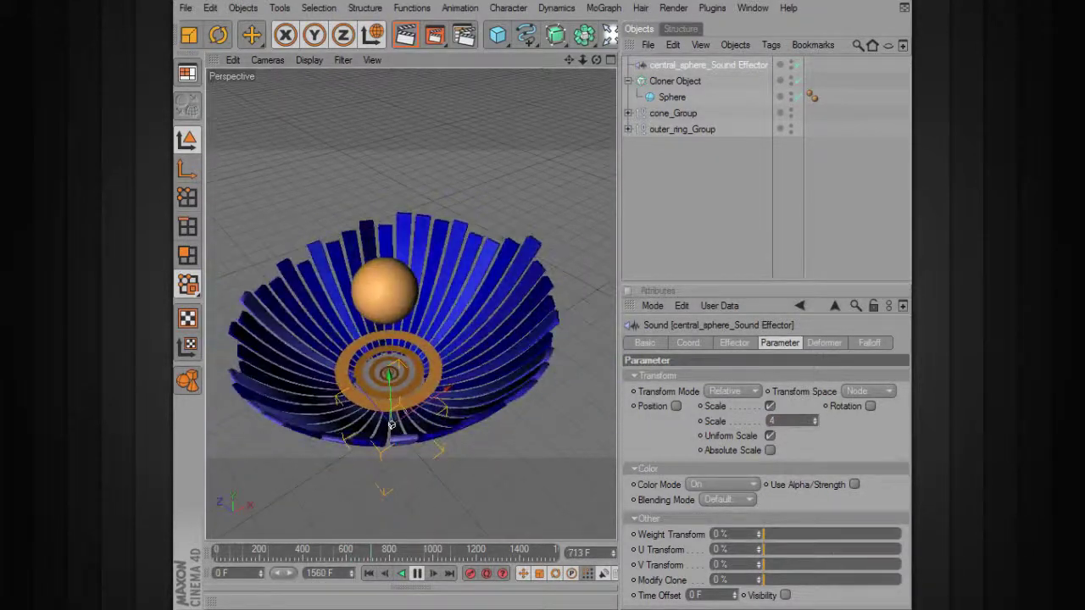